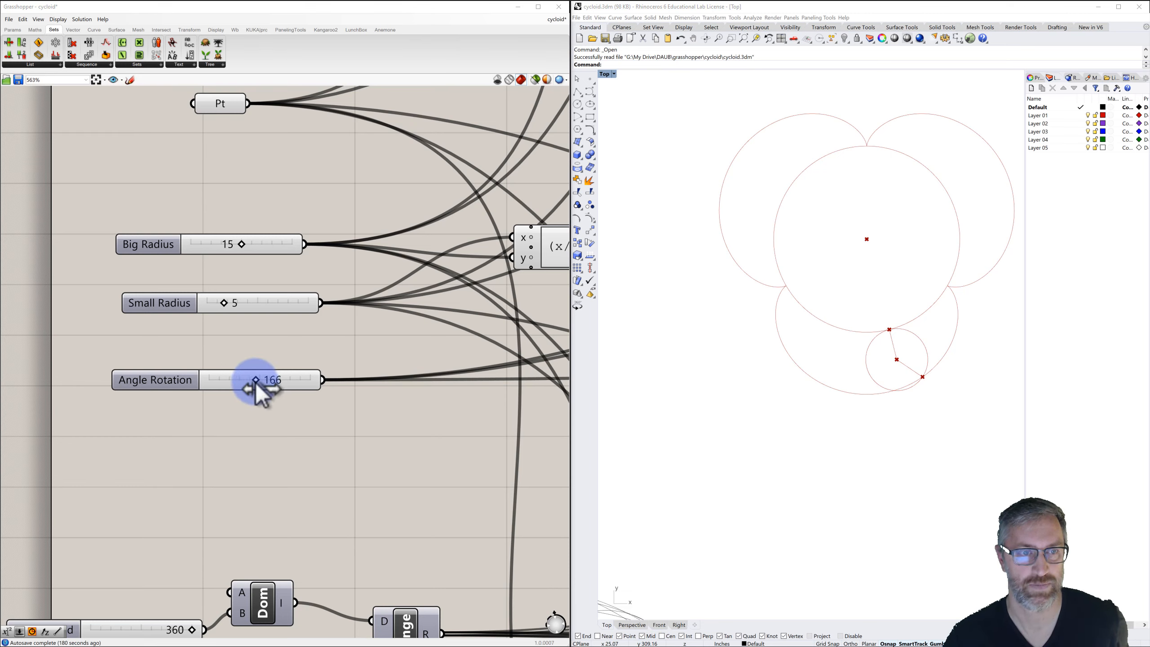
Sweep the Angle Rotation slider down to 0 and back up to 360 to animate the cycloid.
{"action": "left_click_drag", "start_coordinate": [255, 380], "coordinate": [200, 374]}
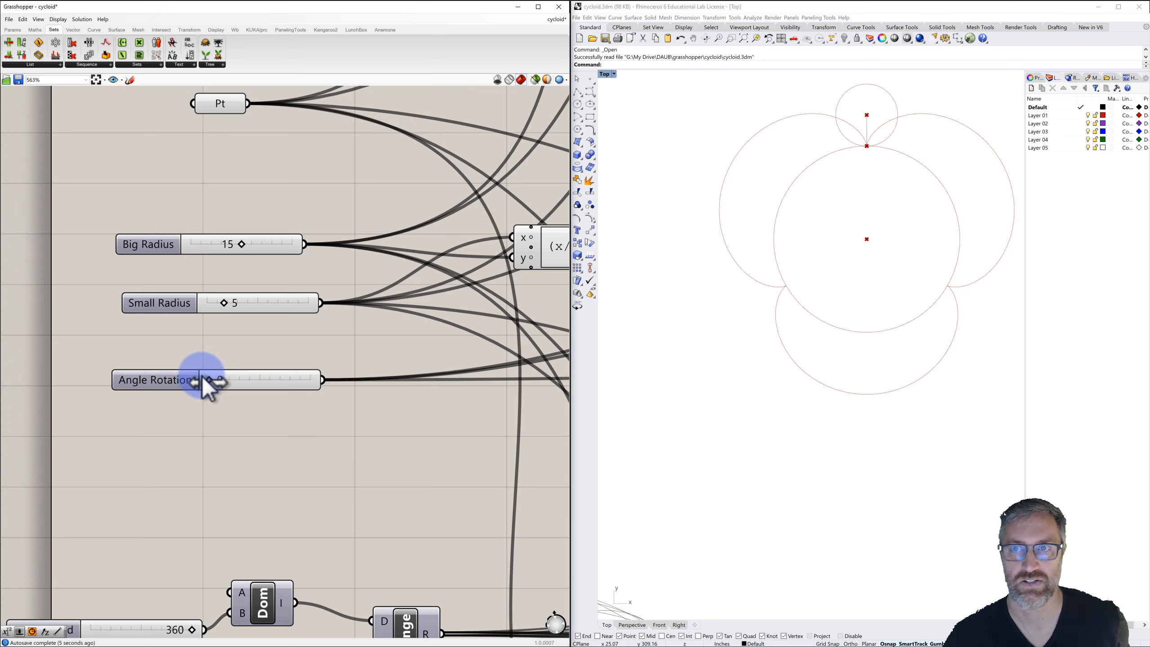
{"action": "left_click_drag", "start_coordinate": [206, 376], "coordinate": [313, 371]}
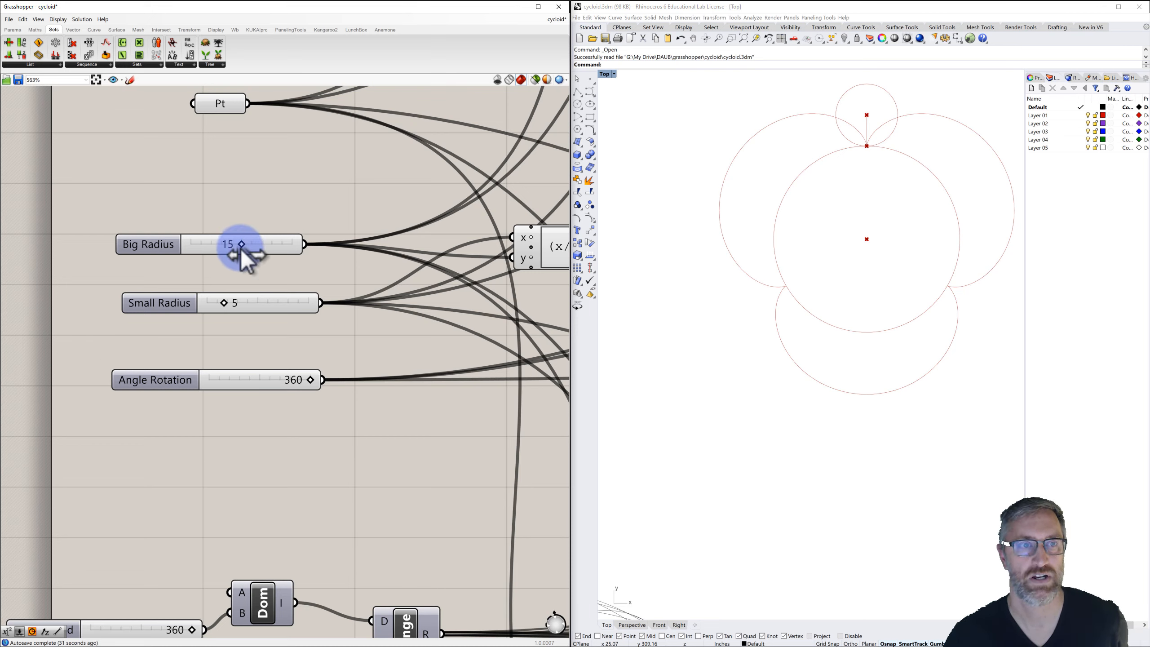
Set the Big Radius slider to 18 and the Small Radius slider to 4.
{"action": "left_click_drag", "start_coordinate": [241, 245], "coordinate": [203, 247]}
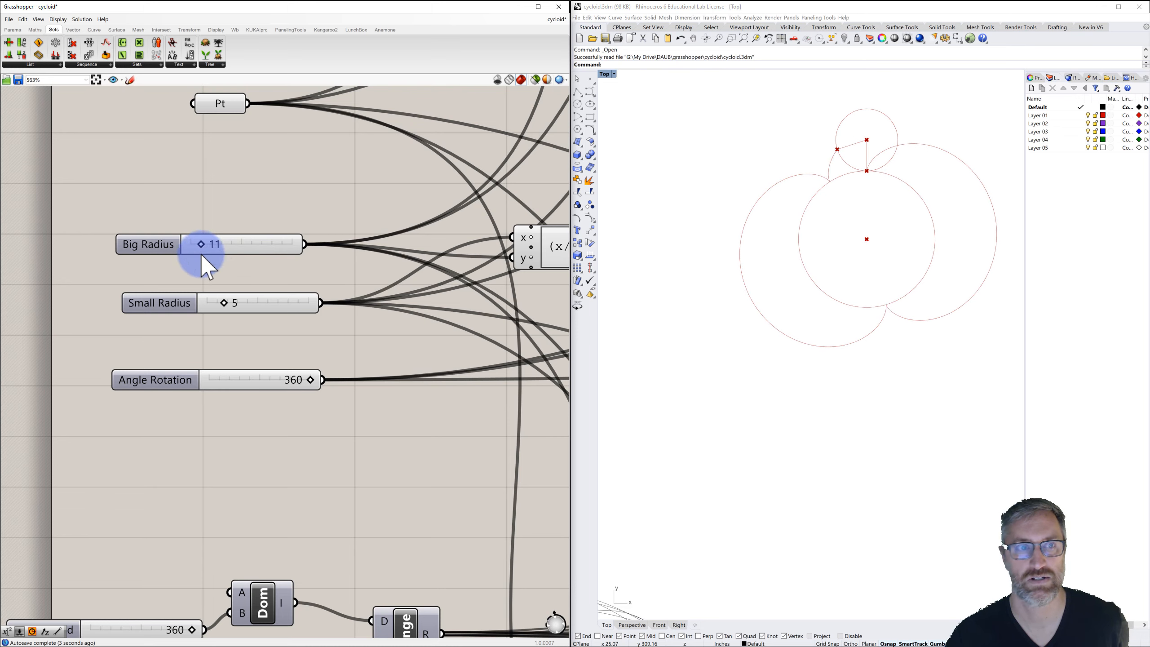
{"action": "left_click_drag", "start_coordinate": [224, 298], "coordinate": [217, 321]}
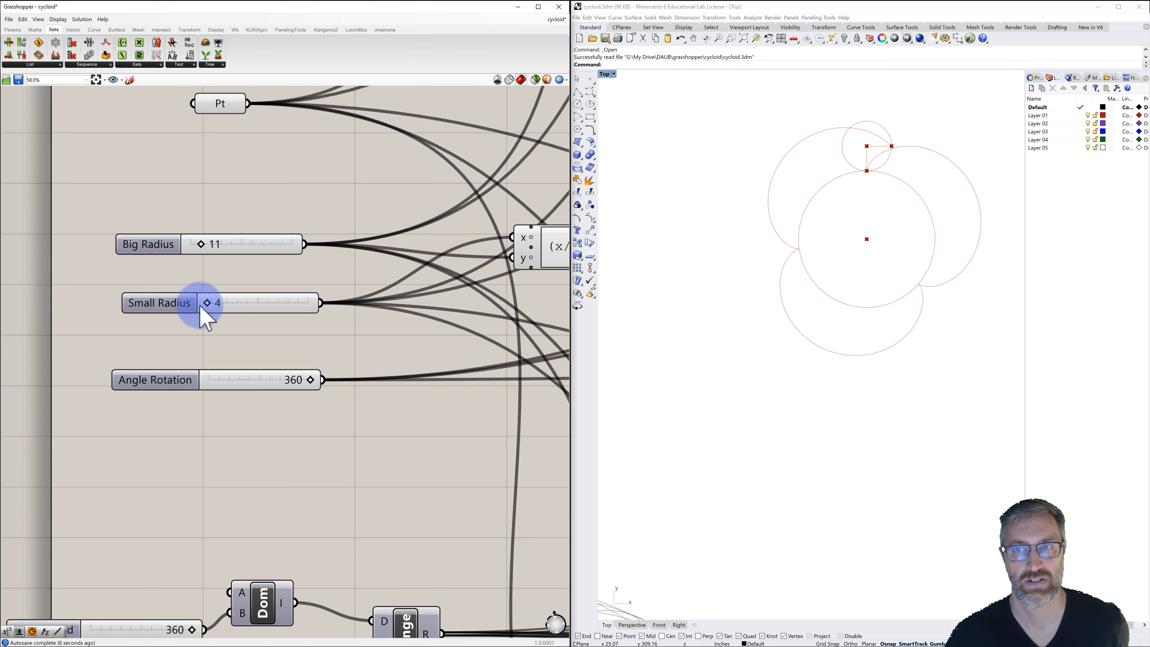
{"action": "left_click_drag", "start_coordinate": [204, 248], "coordinate": [275, 251]}
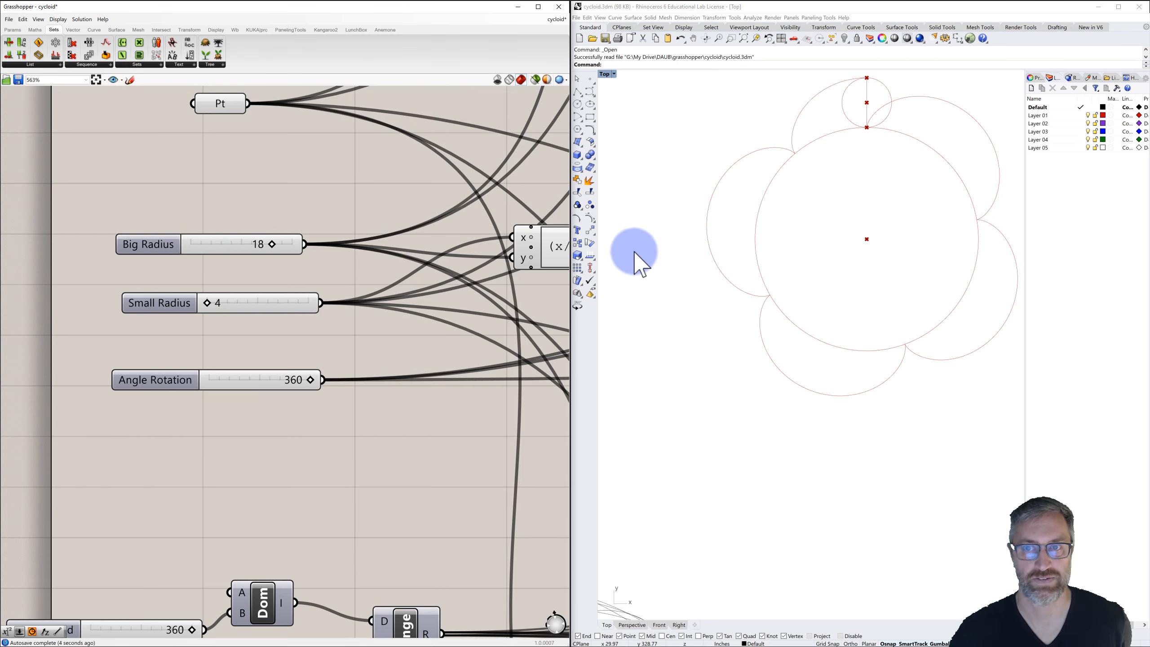
Start a new Rhino model from the Large Objects - Feet template.
{"action": "mouse_move", "coordinate": [734, 262]}
{"action": "right_mouse_down"}
{"action": "mouse_move", "coordinate": [734, 295]}
{"action": "mouse_move", "coordinate": [698, 315]}
{"action": "right_mouse_up"}
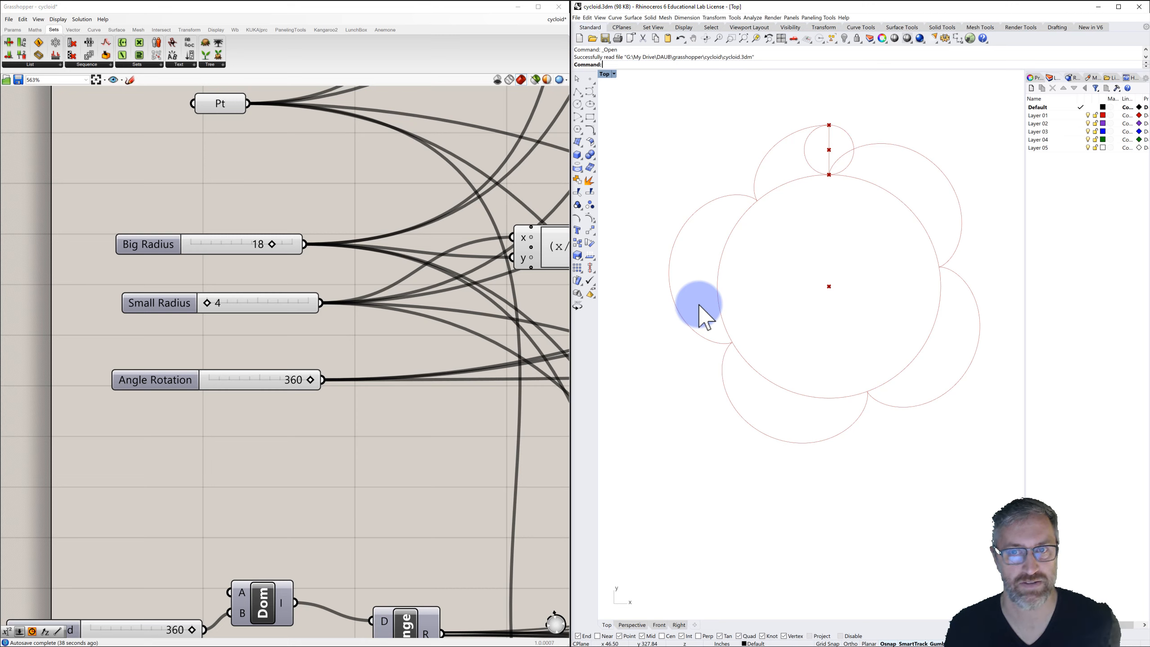
{"action": "left_click", "coordinate": [579, 38]}
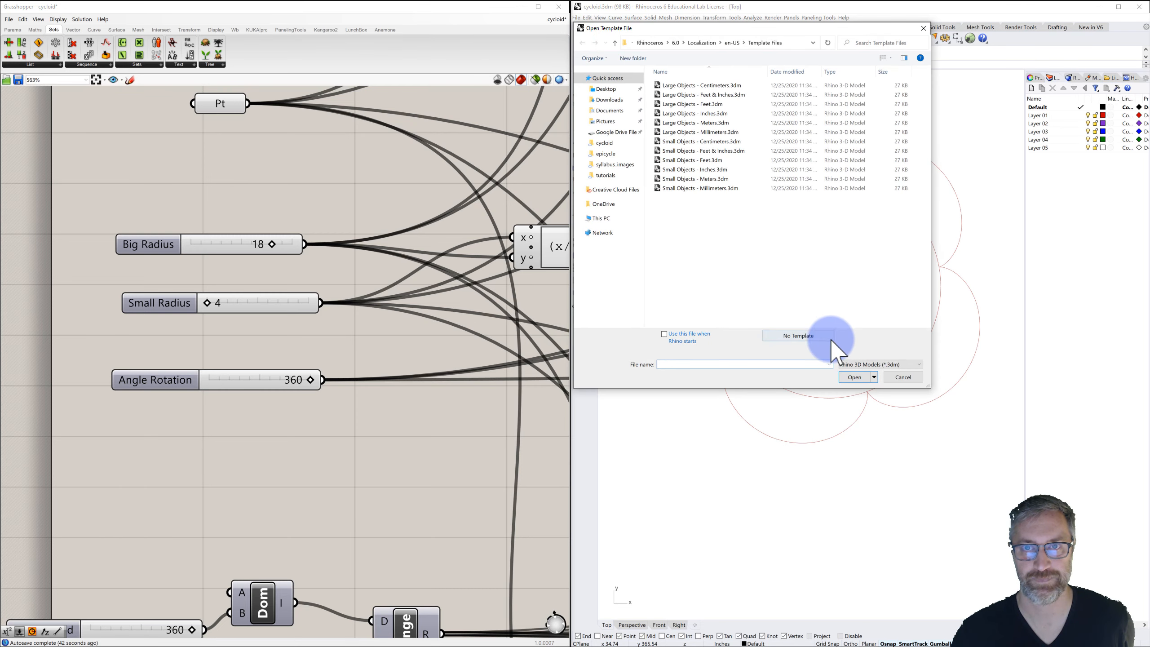
{"action": "left_click", "coordinate": [678, 105]}
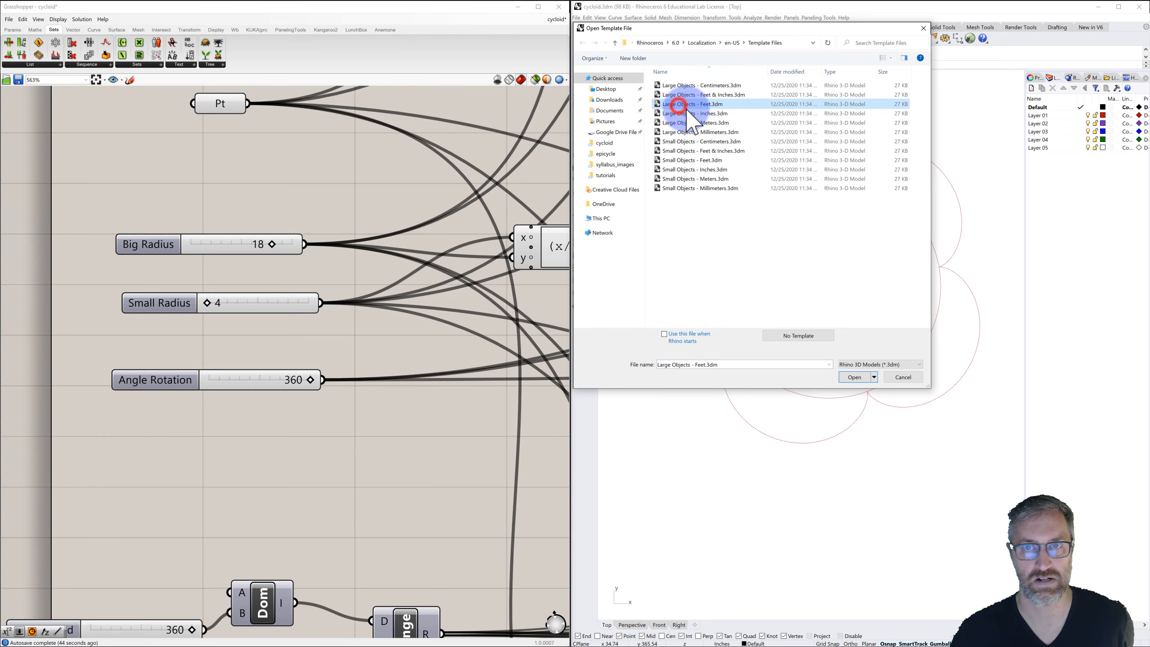
{"action": "left_click", "coordinate": [854, 377]}
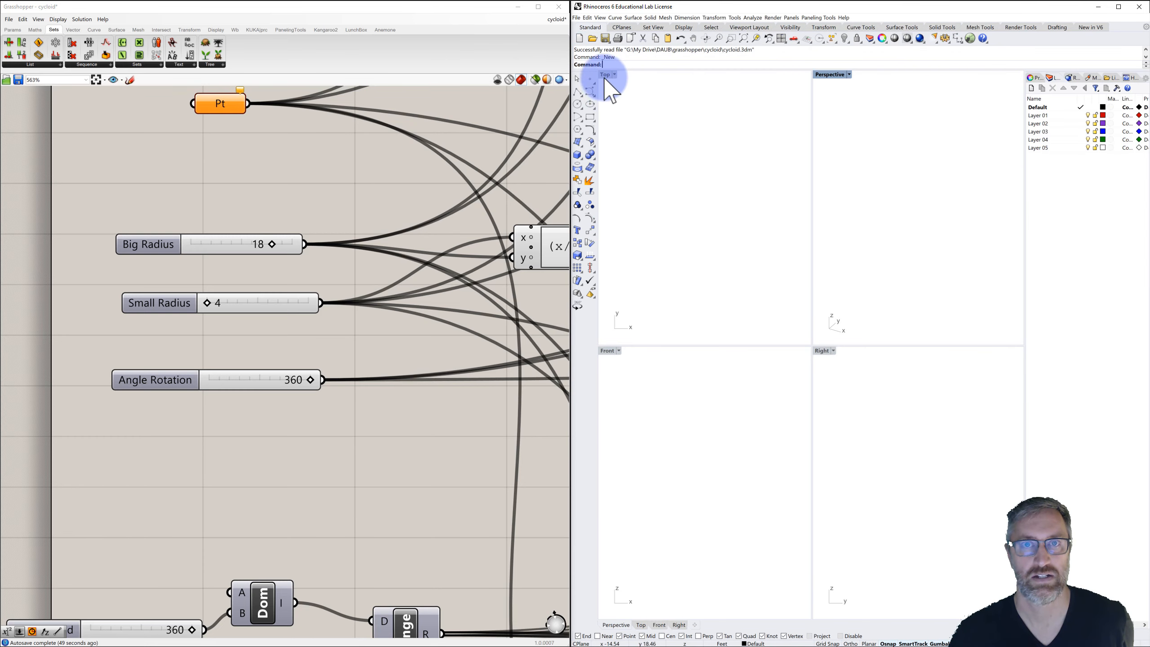
{"action": "left_click", "coordinate": [605, 74]}
{"action": "left_click", "coordinate": [605, 75]}
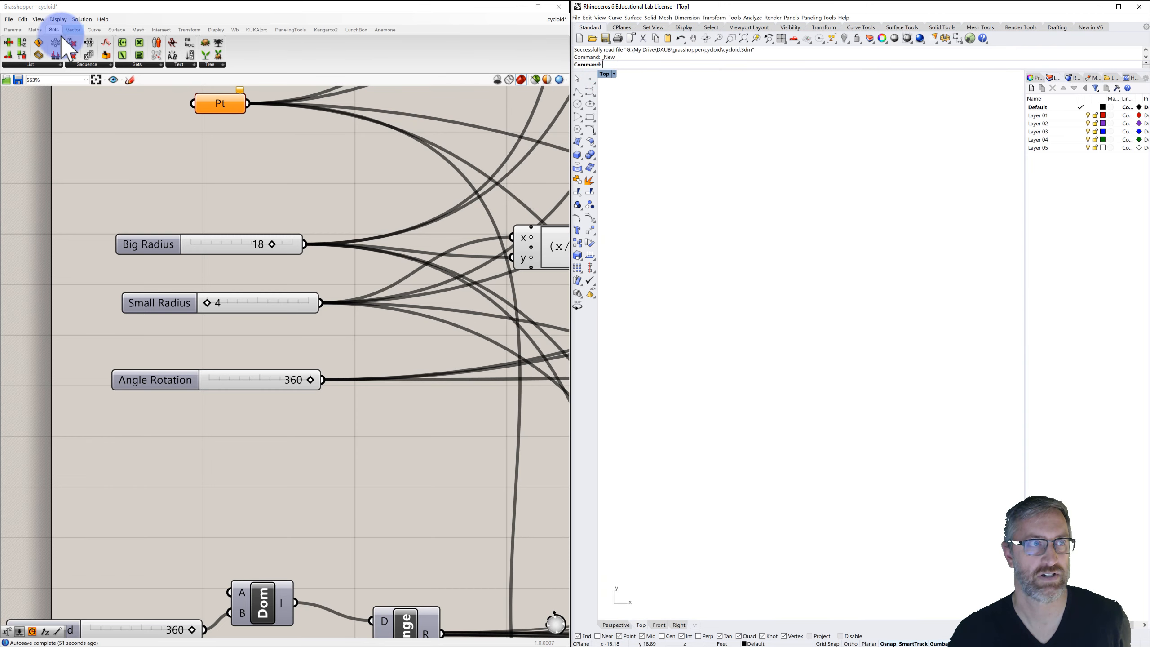
Create a new blank Grasshopper document.
{"action": "left_click", "coordinate": [10, 20]}
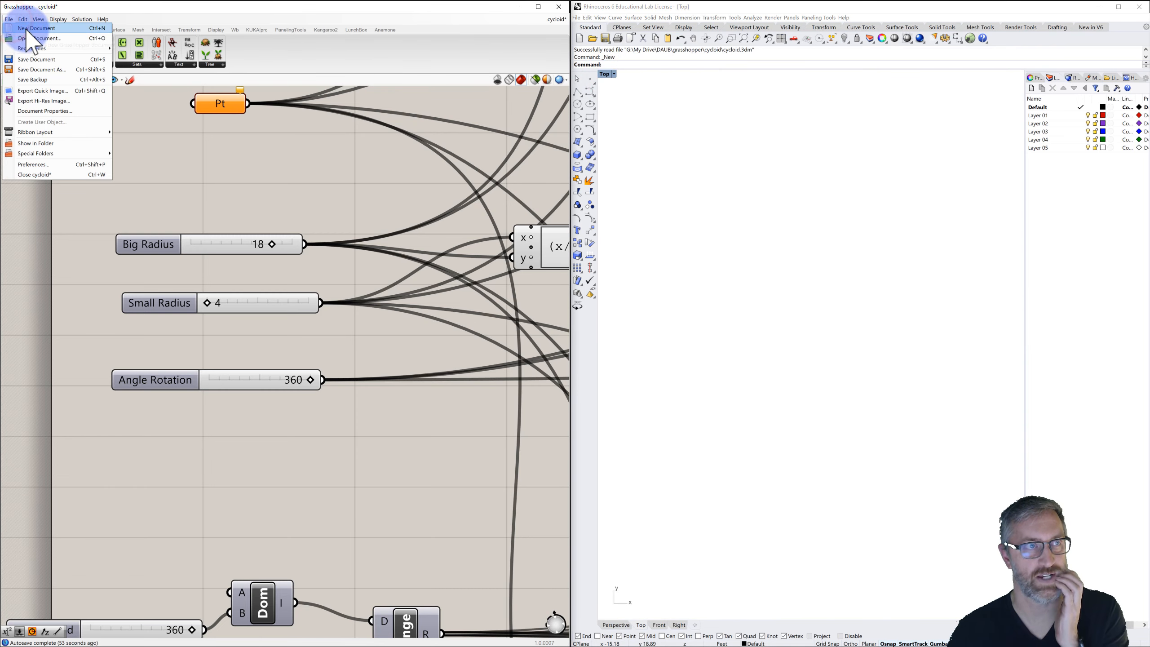
{"action": "left_click", "coordinate": [24, 32]}
{"action": "scroll", "coordinate": [205, 172], "scroll_direction": "down", "scroll_amount": 5}
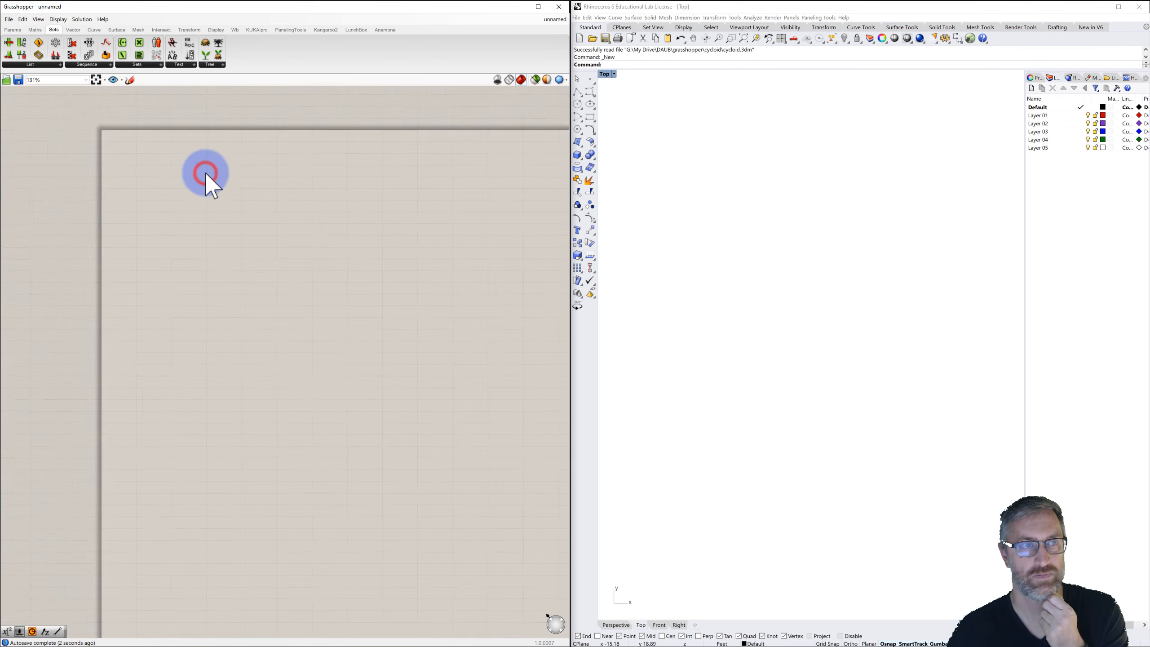
{"action": "right_click_drag", "start_coordinate": [205, 172], "coordinate": [170, 178]}
{"action": "scroll", "coordinate": [136, 180], "scroll_direction": "up", "scroll_amount": 2}
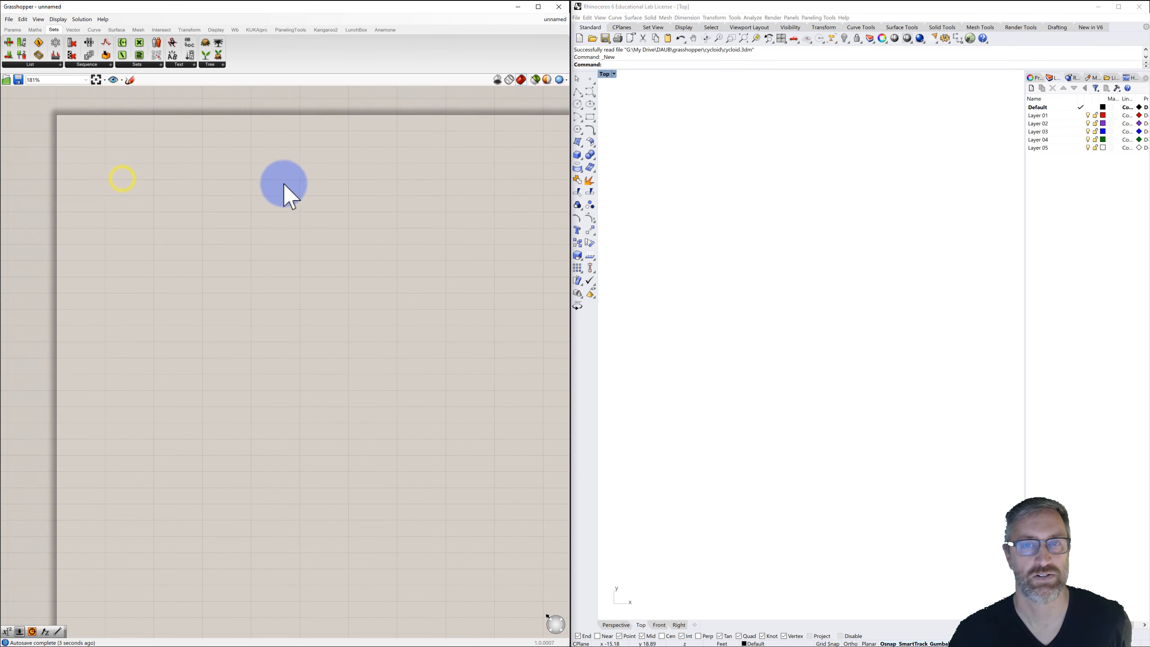
Place a Rhino point at the origin by entering 0, and select it.
{"action": "left_click", "coordinate": [690, 201]}
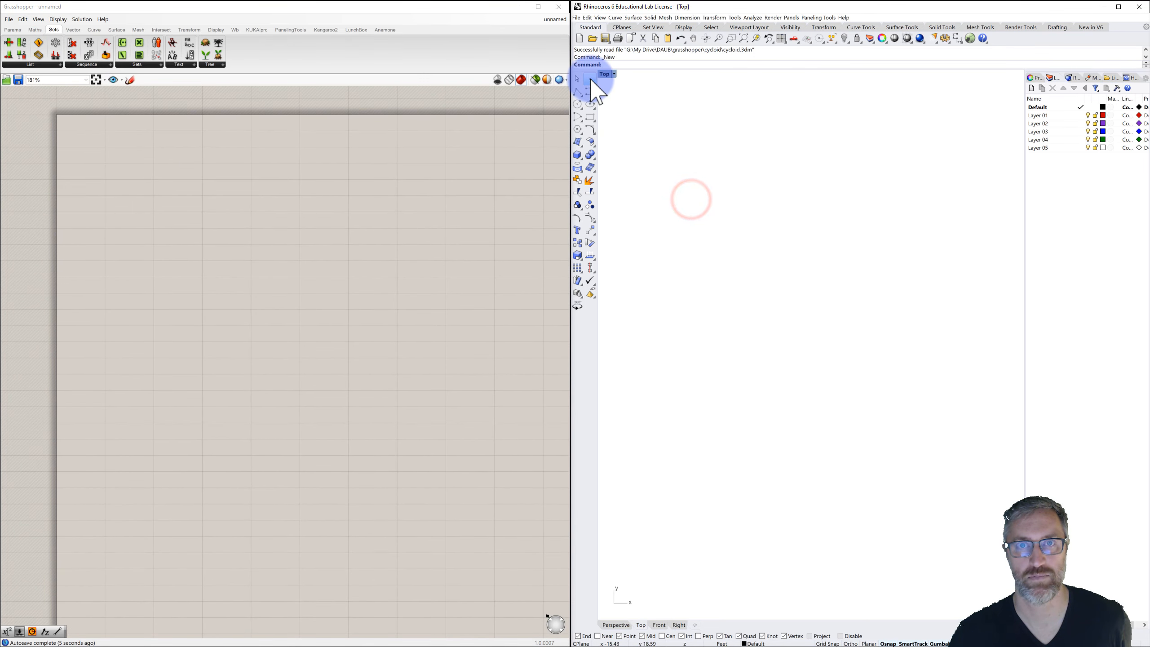
{"action": "left_click", "coordinate": [590, 78]}
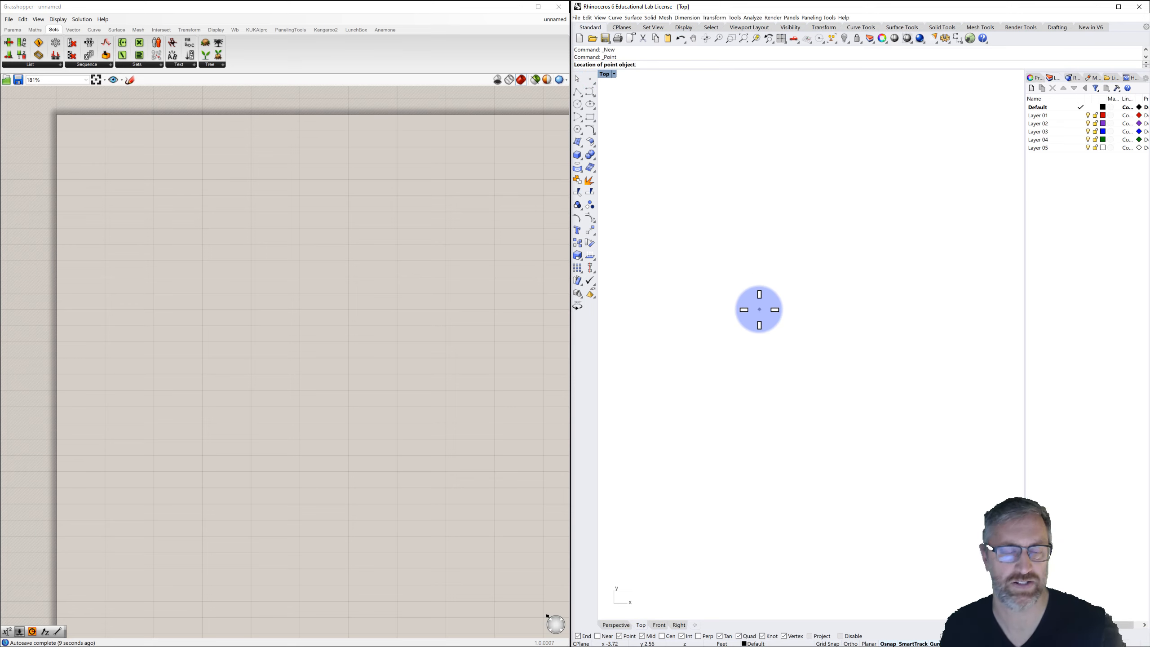
{"action": "type", "text": "0"}
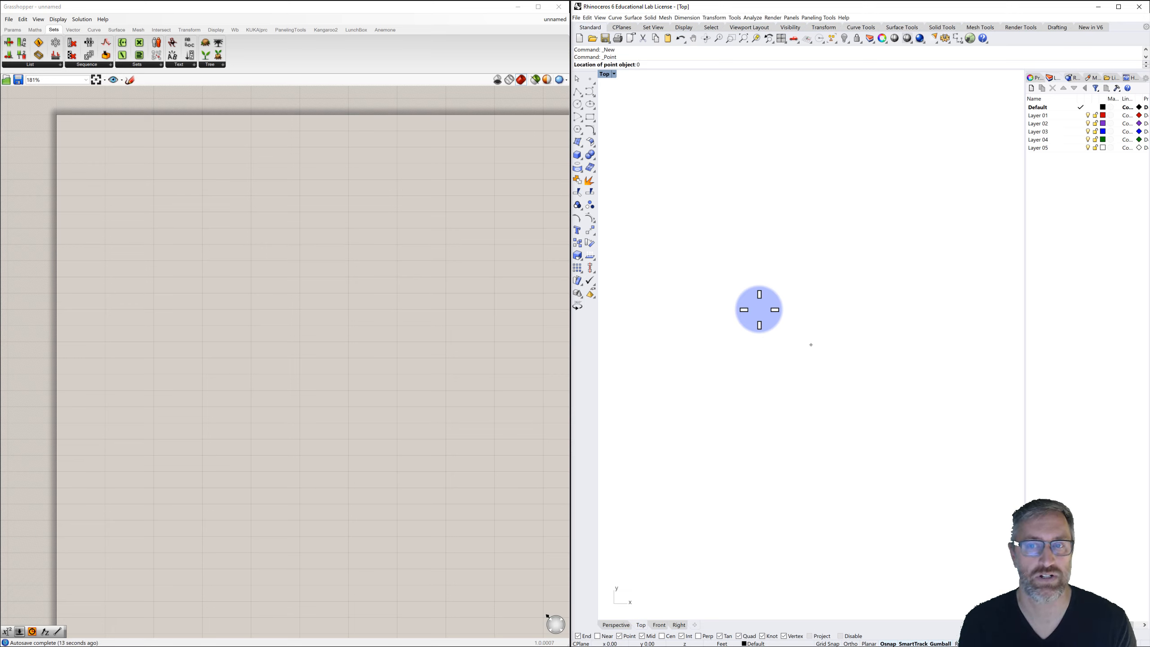
{"action": "key", "text": "Return"}
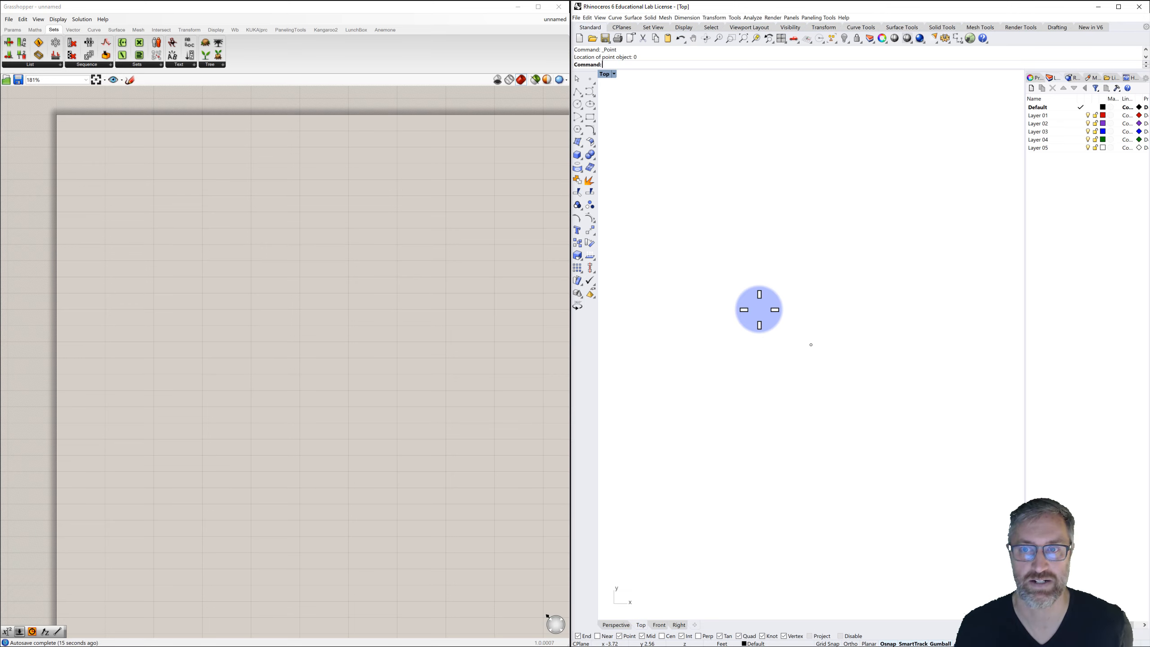
{"action": "left_click", "coordinate": [810, 342]}
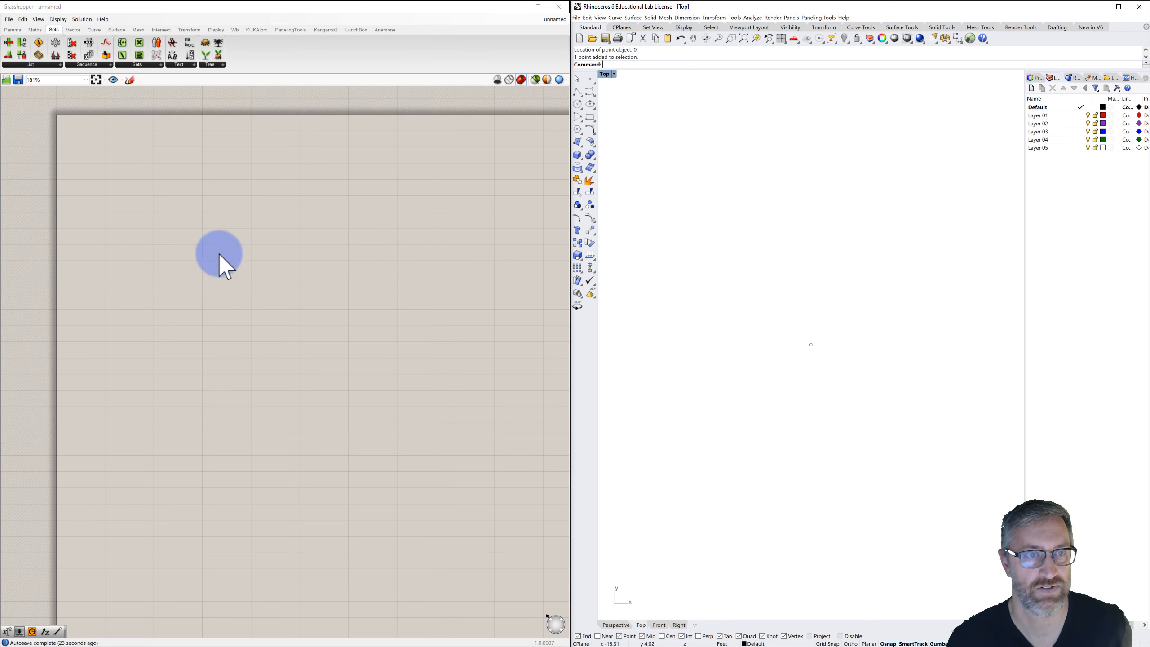
Add a Point parameter to the empty Grasshopper canvas.
{"action": "double_click", "coordinate": [173, 303]}
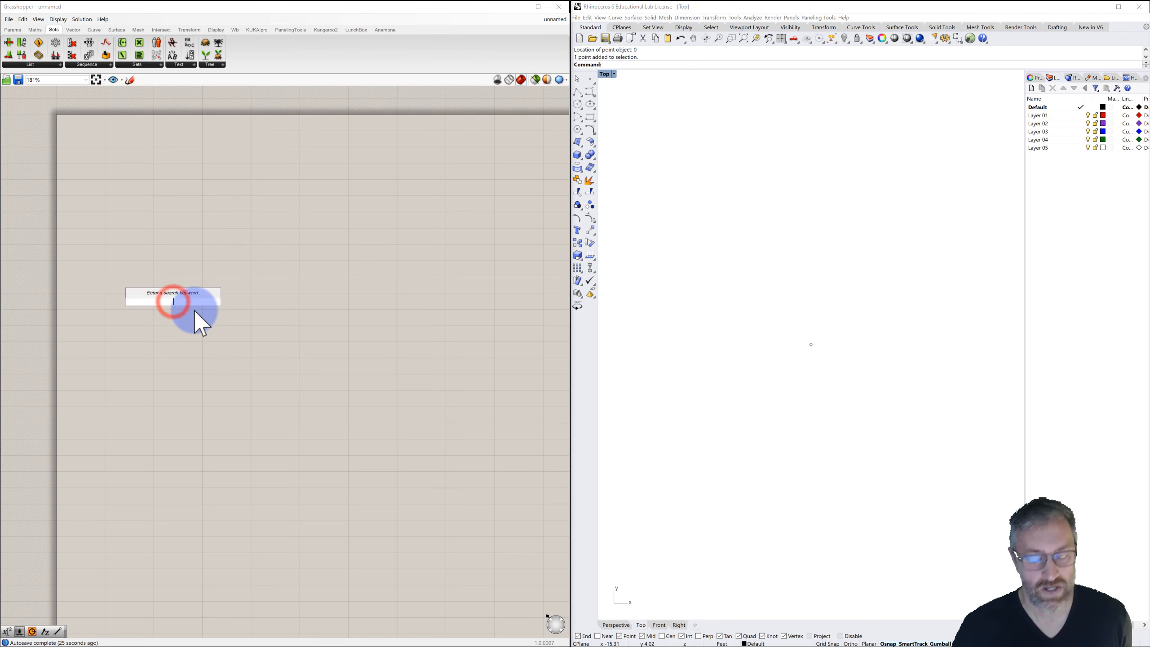
{"action": "type", "text": "point"}
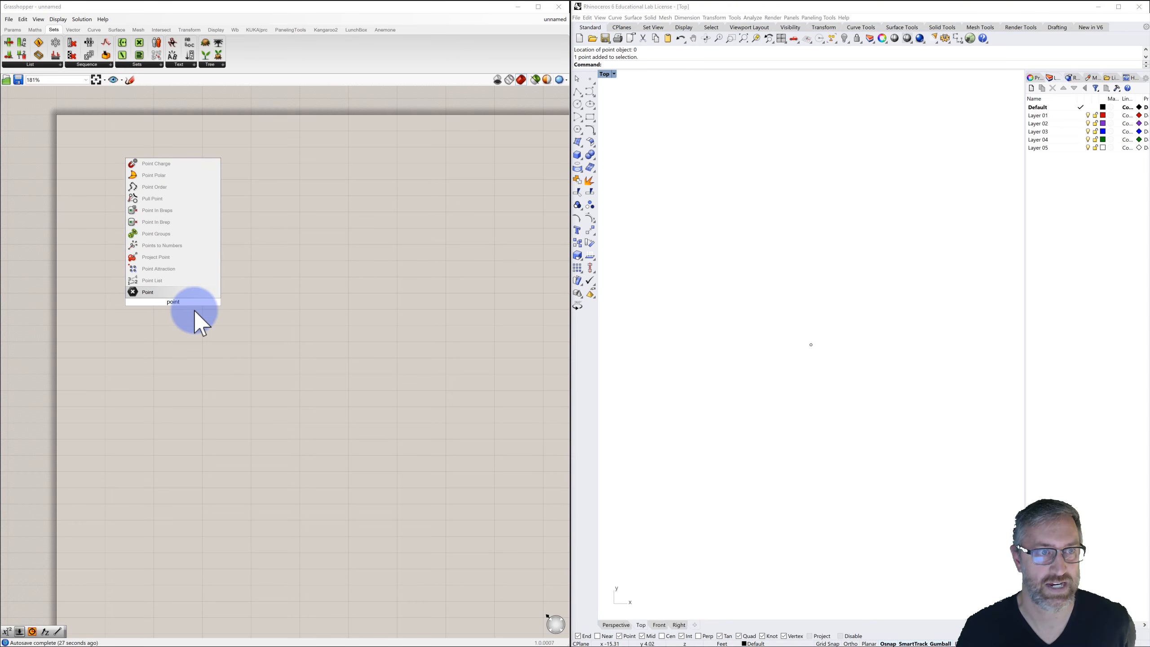
{"action": "left_click", "coordinate": [149, 291]}
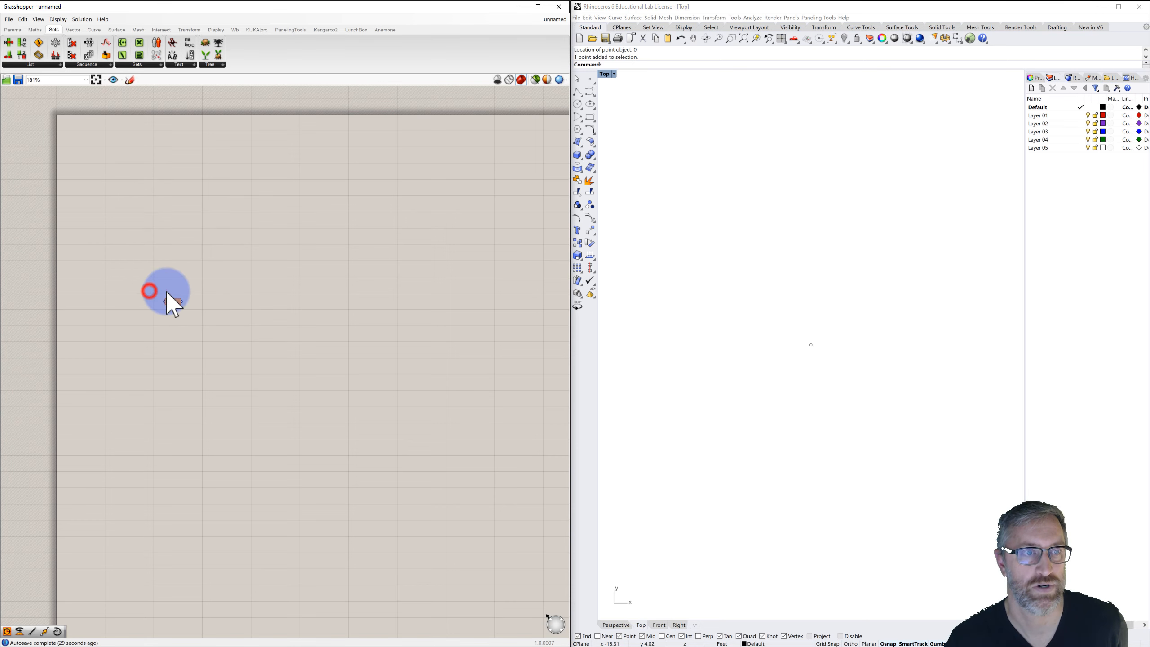
Set the Point parameter to reference the origin point in Rhino, then hide that Rhino point.
{"action": "right_click", "coordinate": [173, 301]}
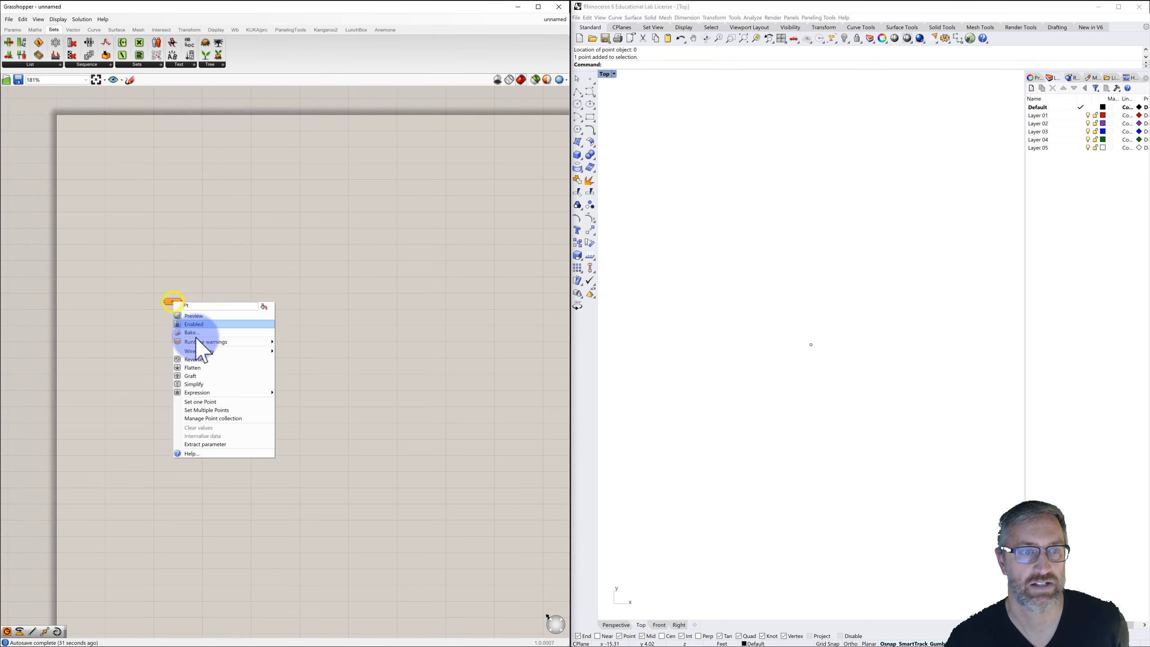
{"action": "left_click", "coordinate": [201, 402]}
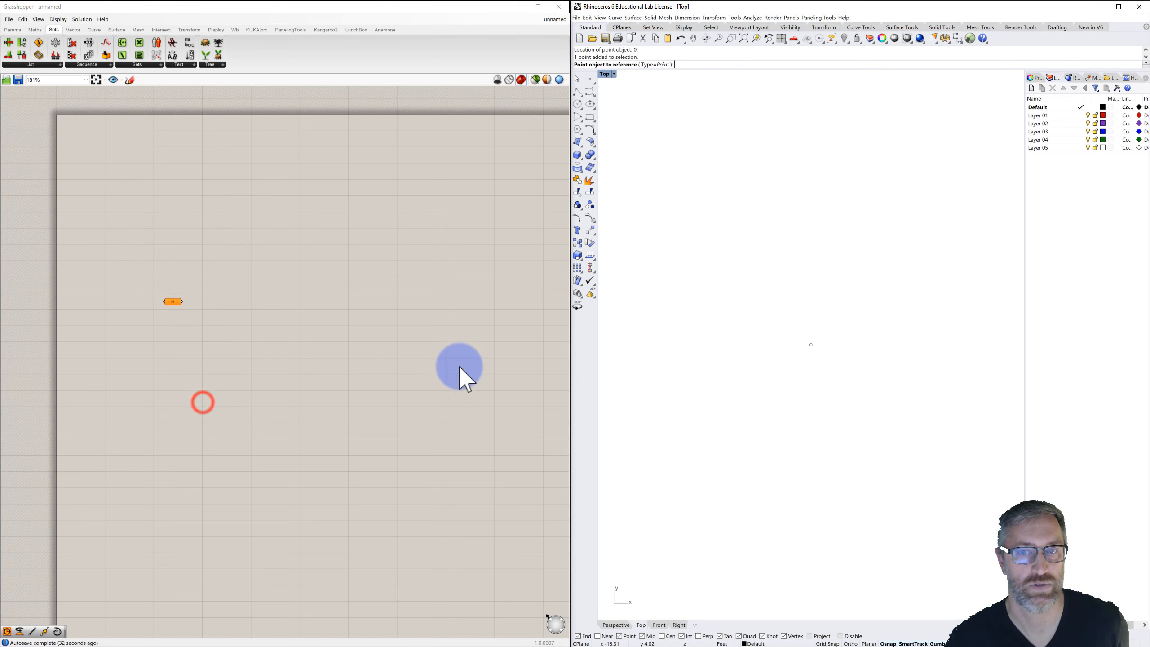
{"action": "left_click", "coordinate": [811, 345]}
{"action": "left_click", "coordinate": [756, 345]}
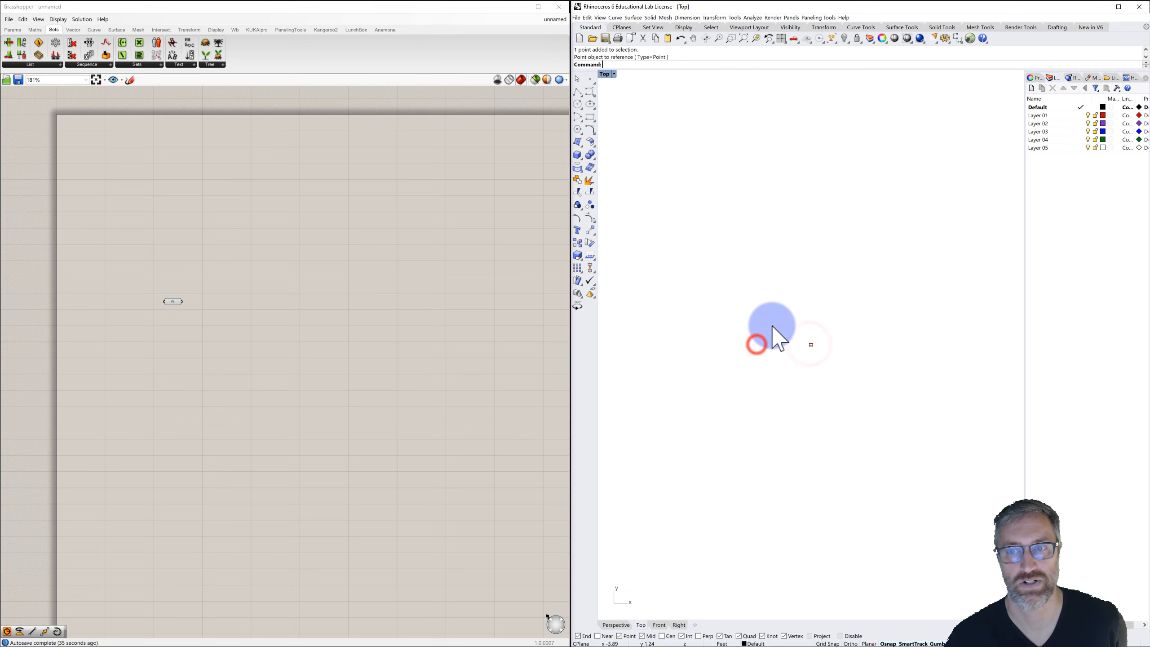
{"action": "left_click_drag", "start_coordinate": [788, 317], "coordinate": [847, 384]}
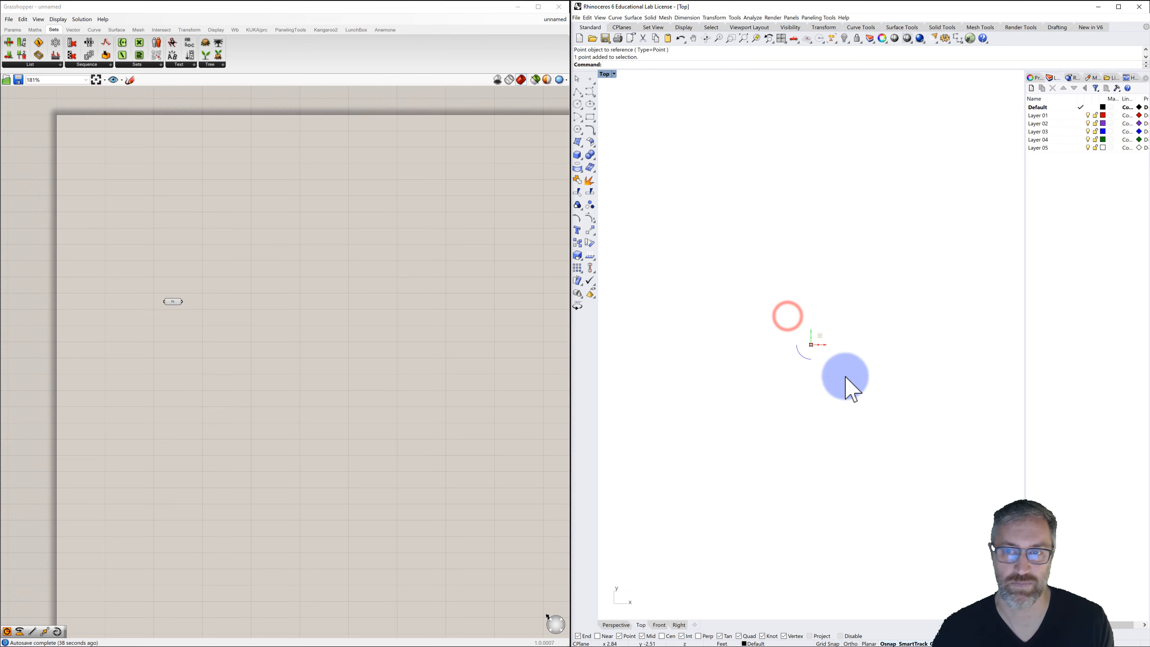
{"action": "left_click", "coordinate": [845, 40]}
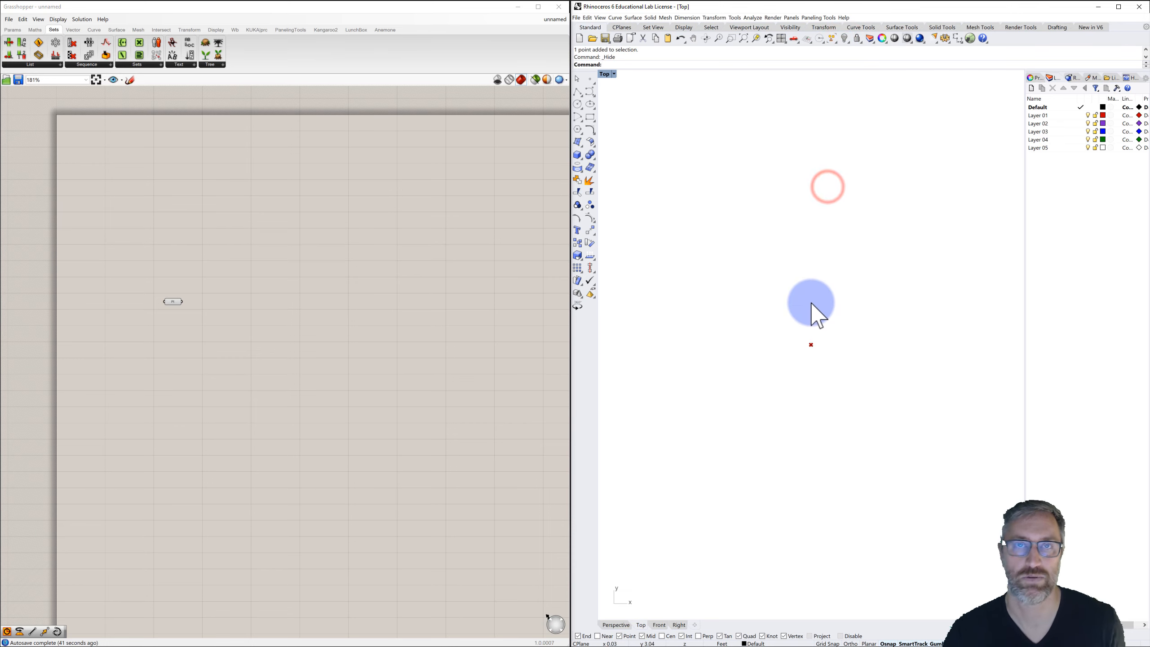
{"action": "left_click", "coordinate": [779, 337]}
Reposition the Point parameter and place a Circle component to its right on the canvas.
{"action": "right_click_drag", "start_coordinate": [277, 310], "coordinate": [213, 293]}
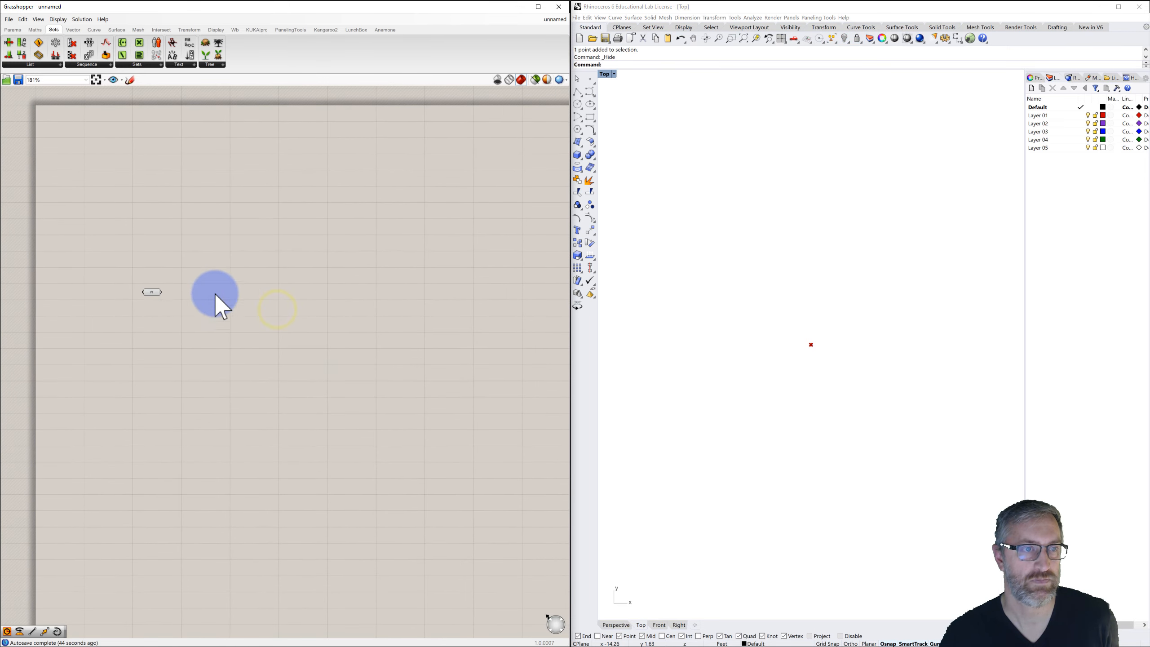
{"action": "left_click_drag", "start_coordinate": [154, 290], "coordinate": [125, 324]}
{"action": "left_click", "coordinate": [155, 311]}
{"action": "double_click", "coordinate": [181, 309]}
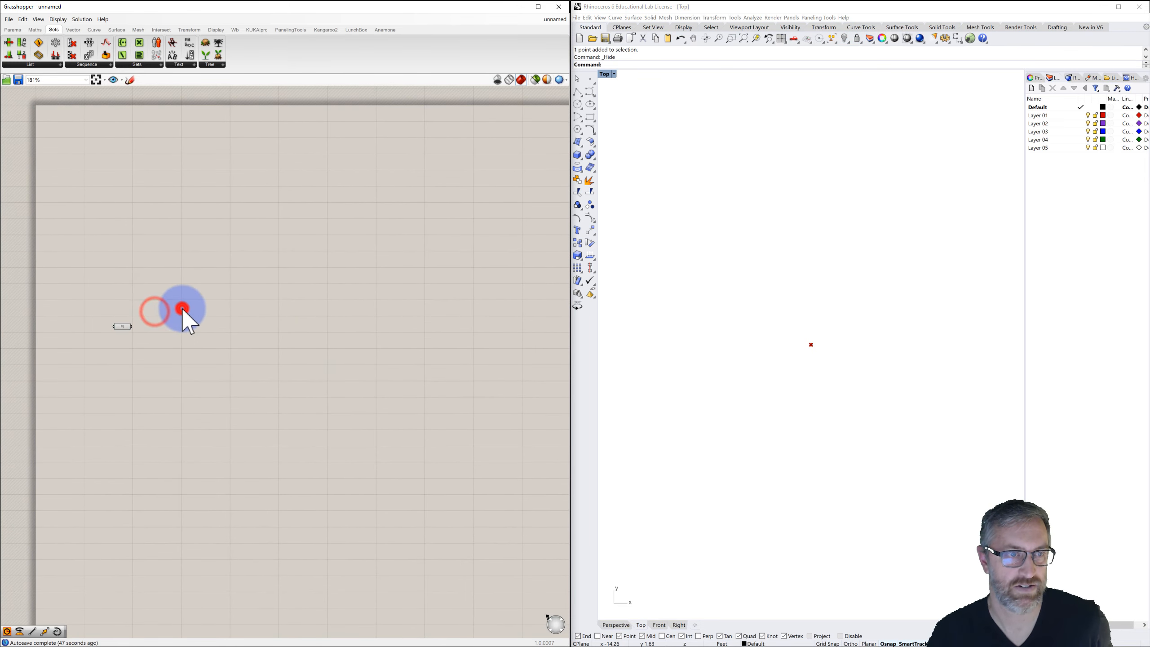
{"action": "type", "text": "circl"}
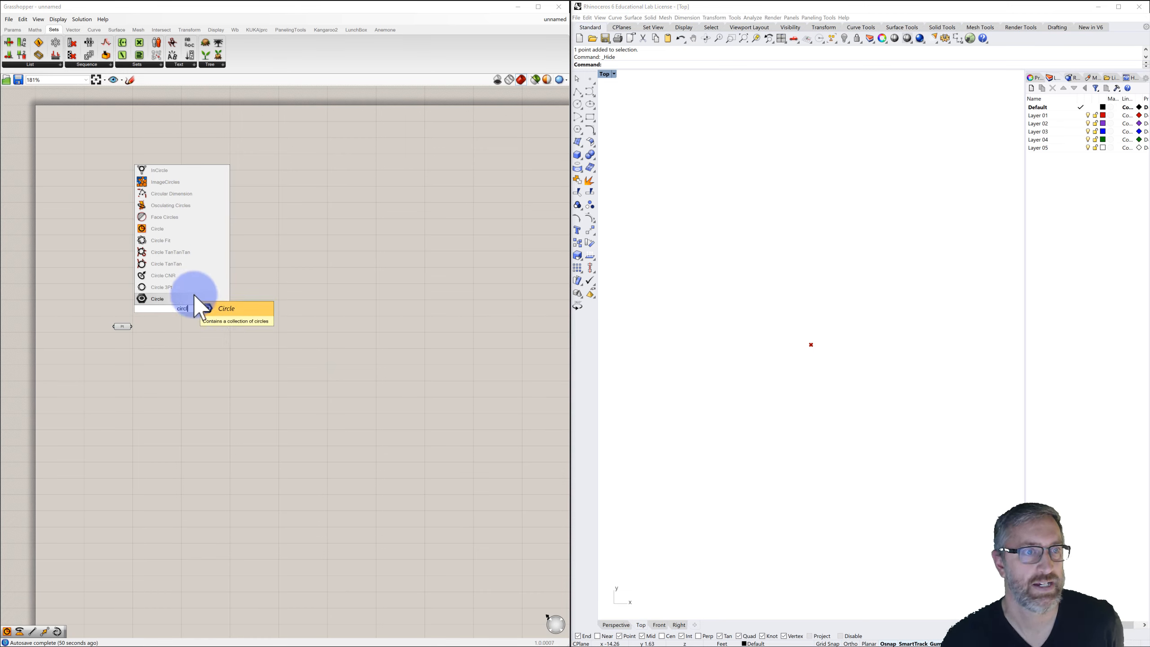
{"action": "left_click", "coordinate": [160, 228]}
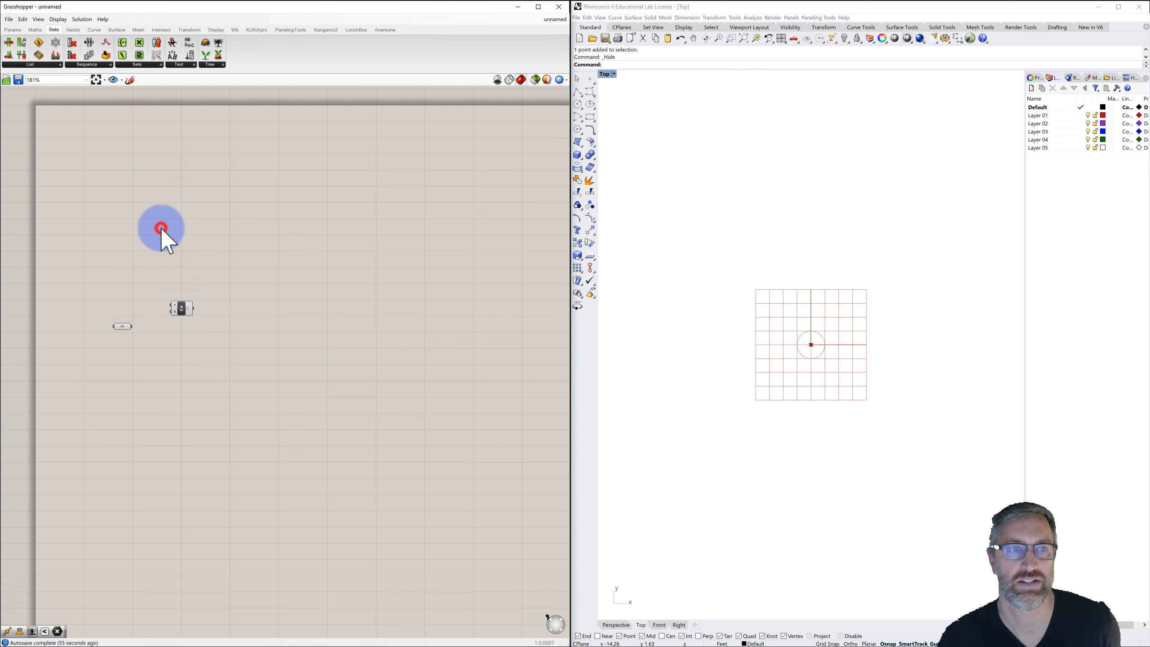
{"action": "left_click_drag", "start_coordinate": [184, 307], "coordinate": [181, 304]}
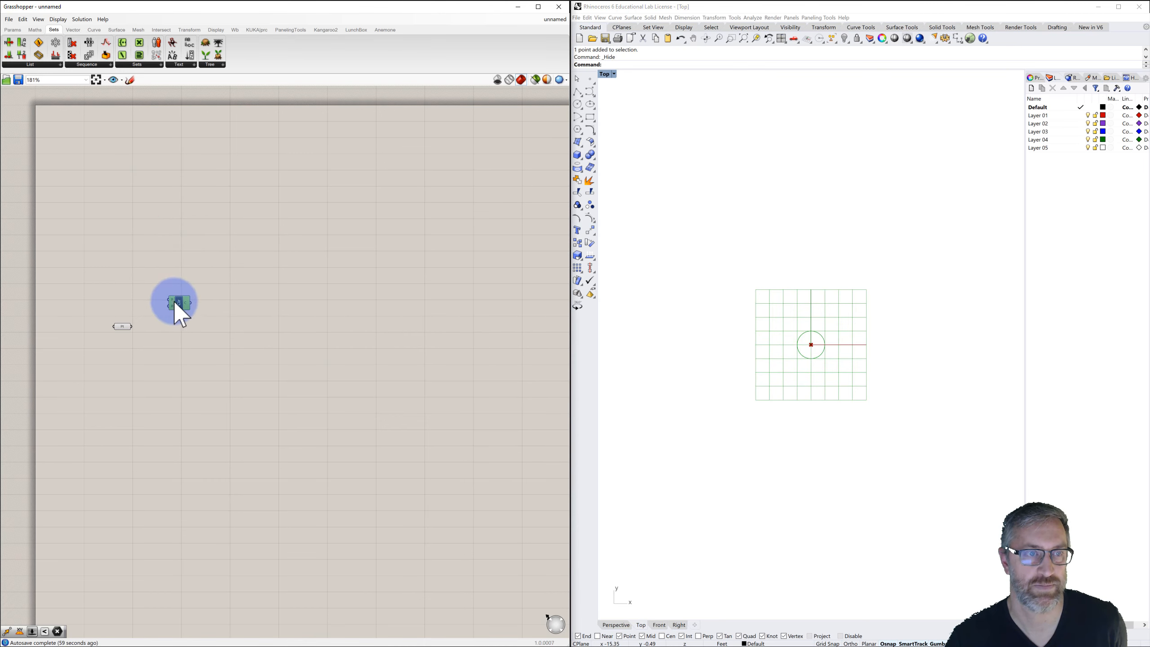
{"action": "left_click_drag", "start_coordinate": [185, 316], "coordinate": [194, 327]}
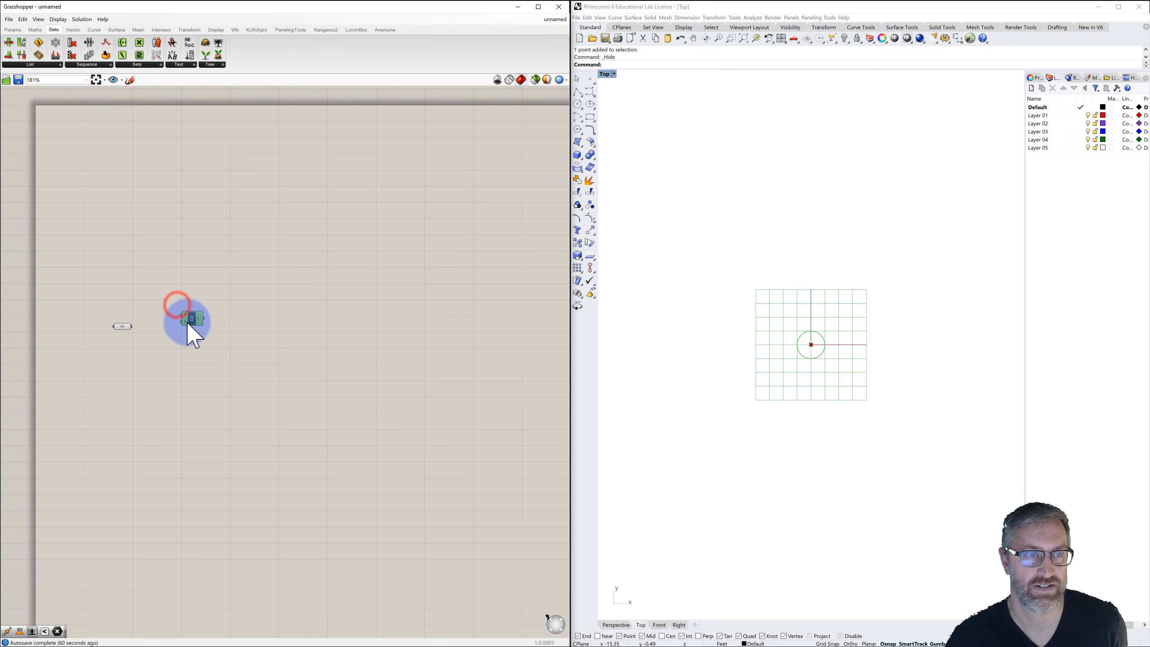
Add a number slider with value 5 and connect it to the Circle component's radius input.
{"action": "double_click", "coordinate": [122, 342]}
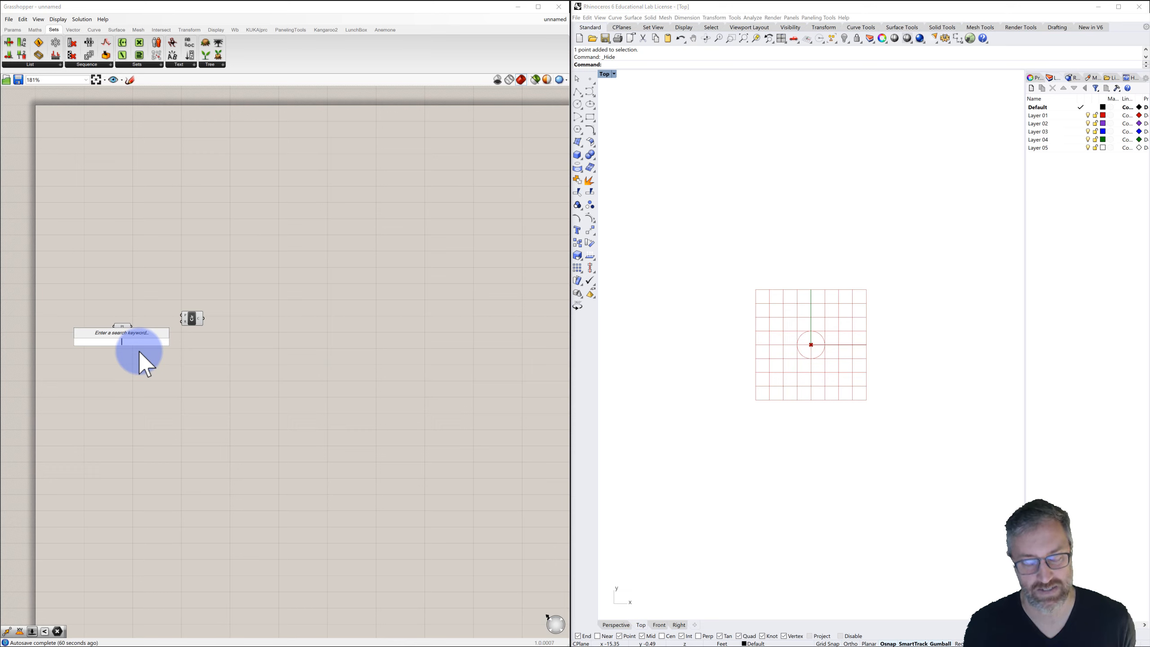
{"action": "type", "text": "5"}
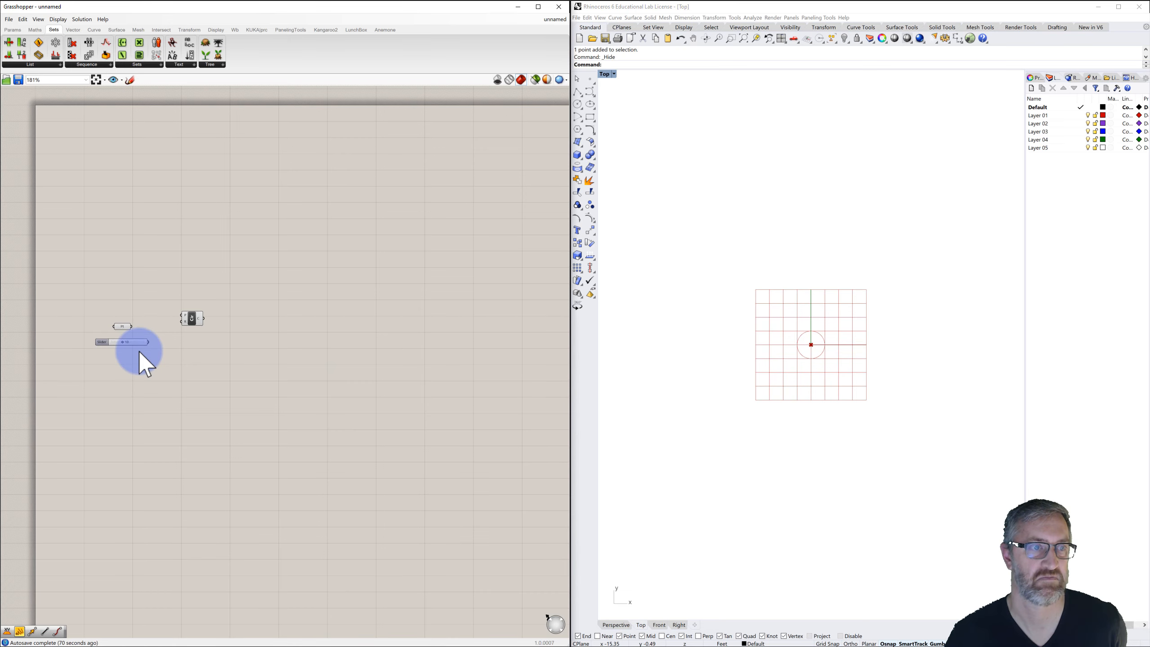
{"action": "key", "text": "Return"}
{"action": "left_click_drag", "start_coordinate": [101, 343], "coordinate": [208, 332]}
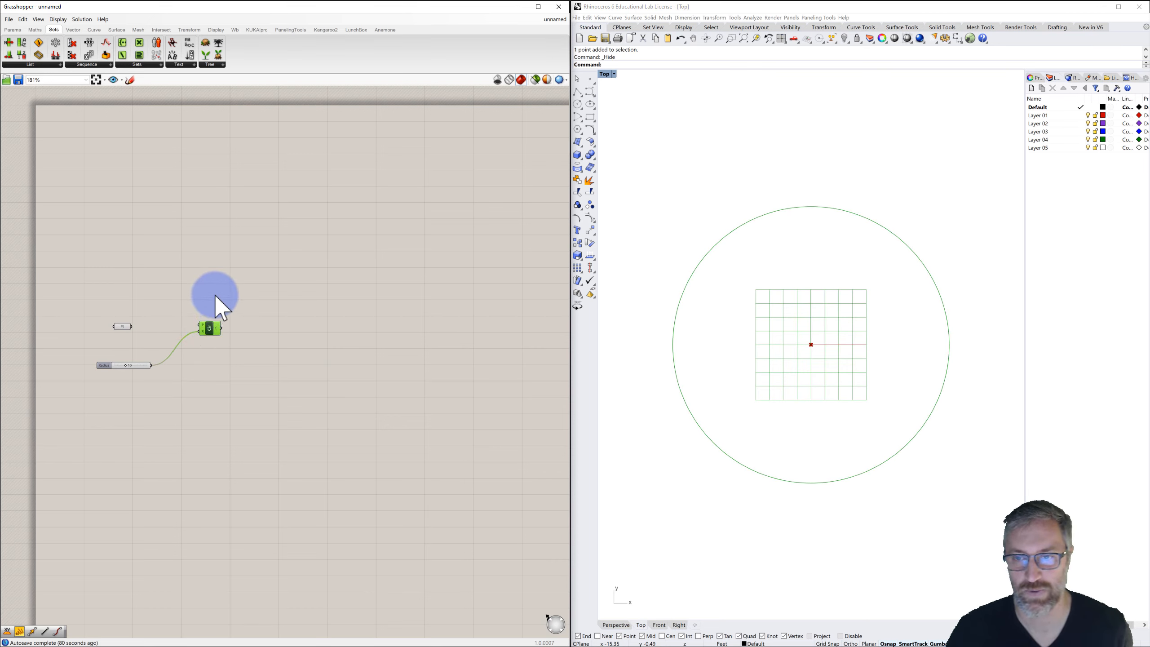
Add an XY Plane component and connect the referenced origin point to its input.
{"action": "left_click", "coordinate": [162, 313]}
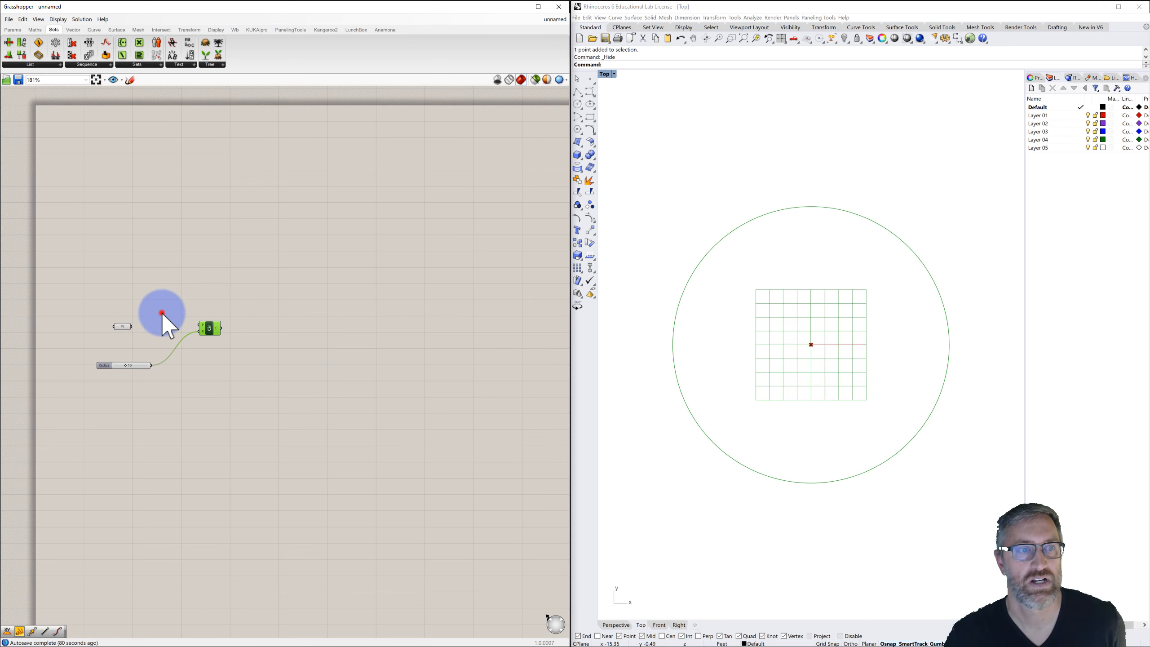
{"action": "double_click", "coordinate": [162, 313]}
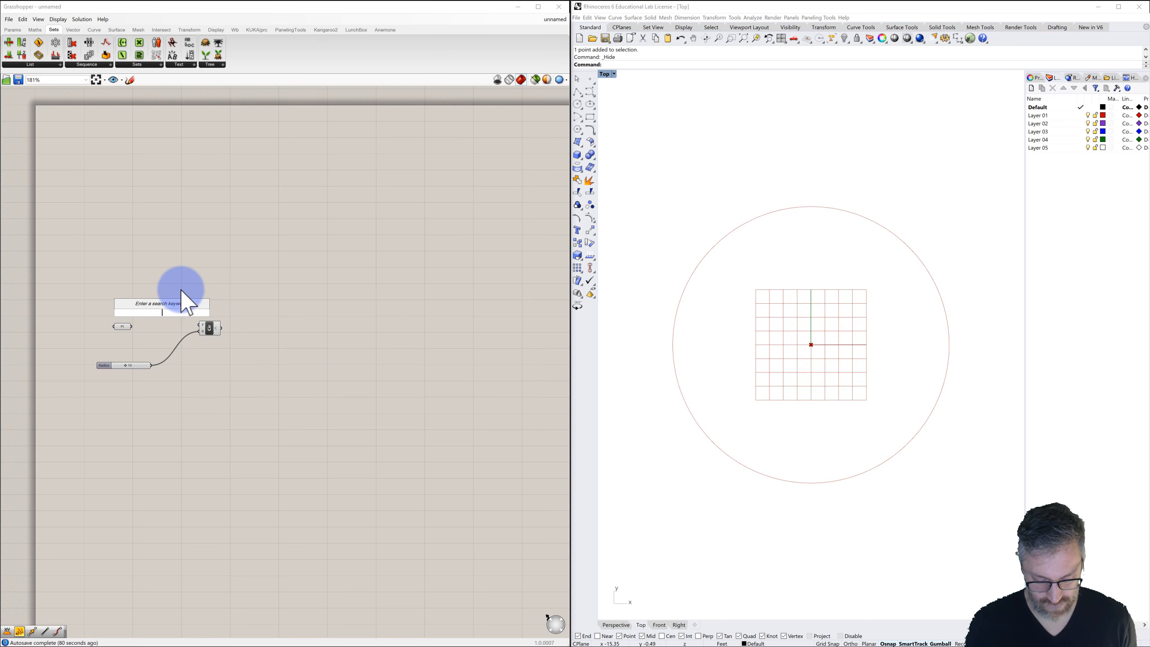
{"action": "type", "text": "xy"}
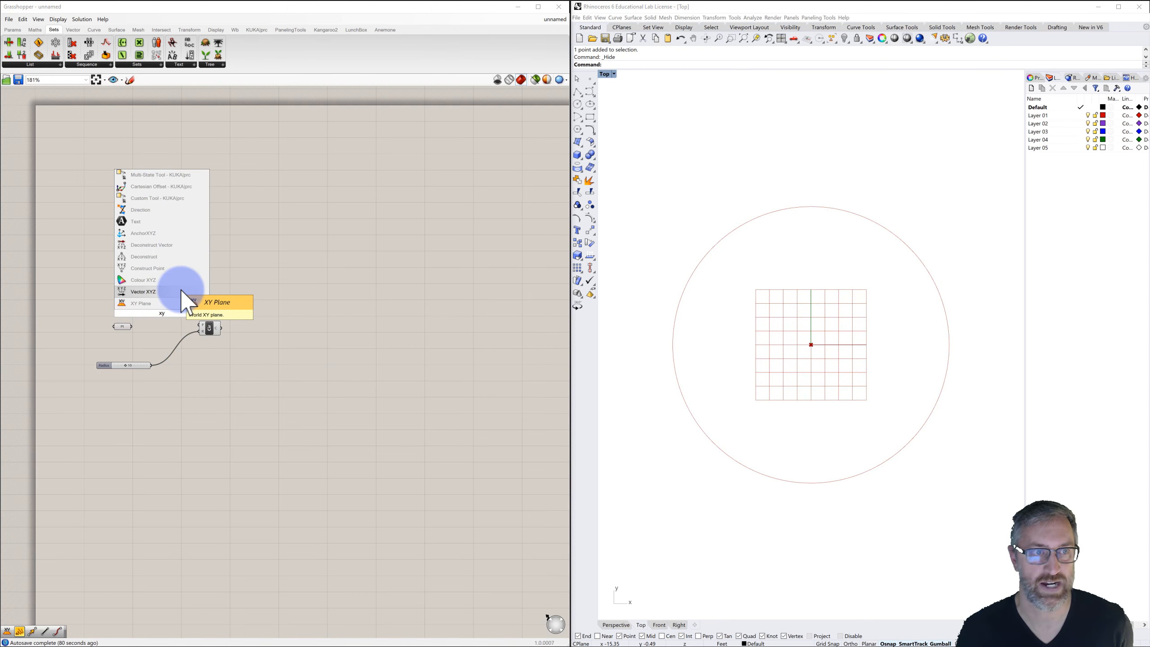
{"action": "left_click", "coordinate": [141, 303]}
{"action": "left_click_drag", "start_coordinate": [167, 313], "coordinate": [153, 325]}
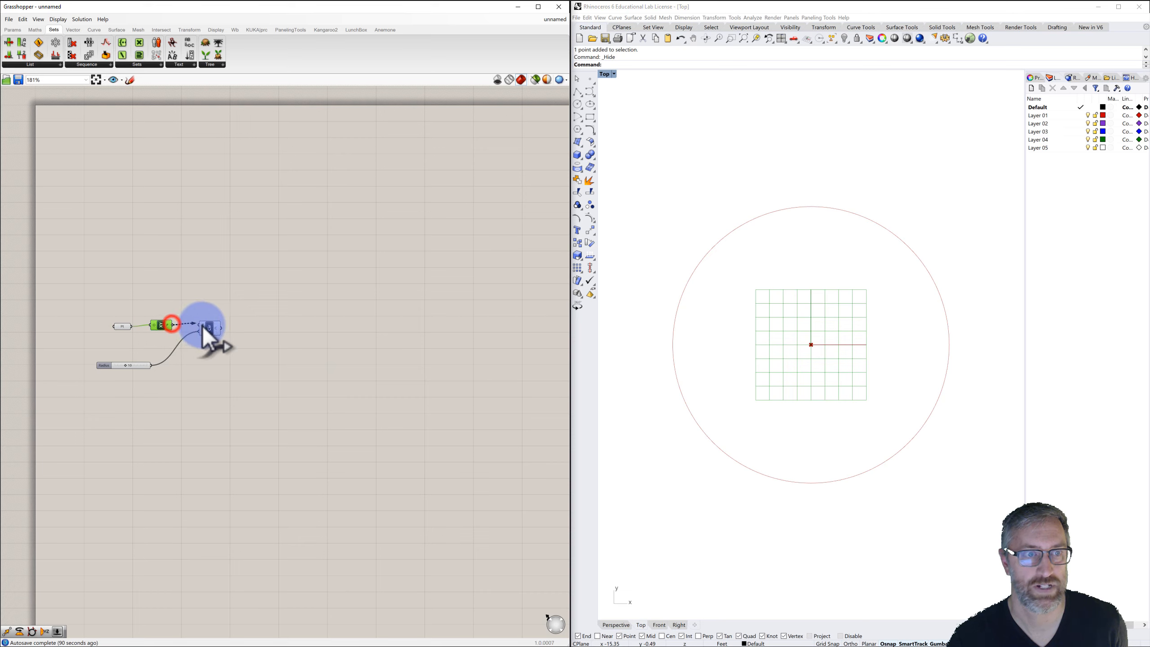
{"action": "left_click", "coordinate": [210, 303]}
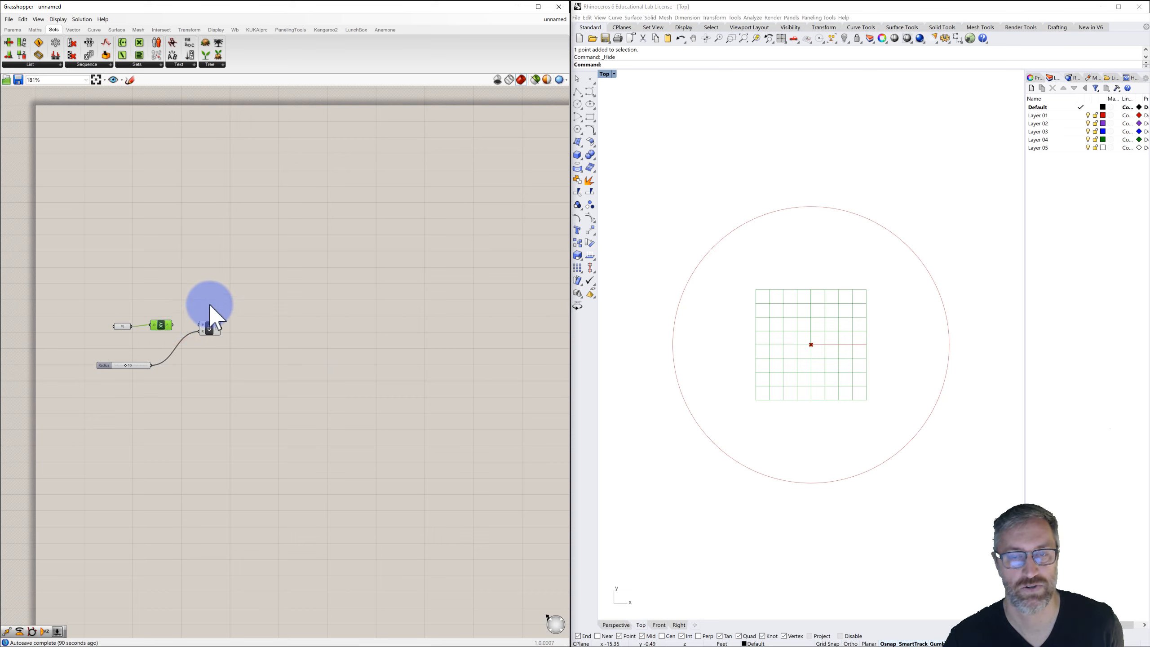
{"action": "left_click_drag", "start_coordinate": [173, 325], "coordinate": [181, 323]}
{"action": "left_click", "coordinate": [167, 325]}
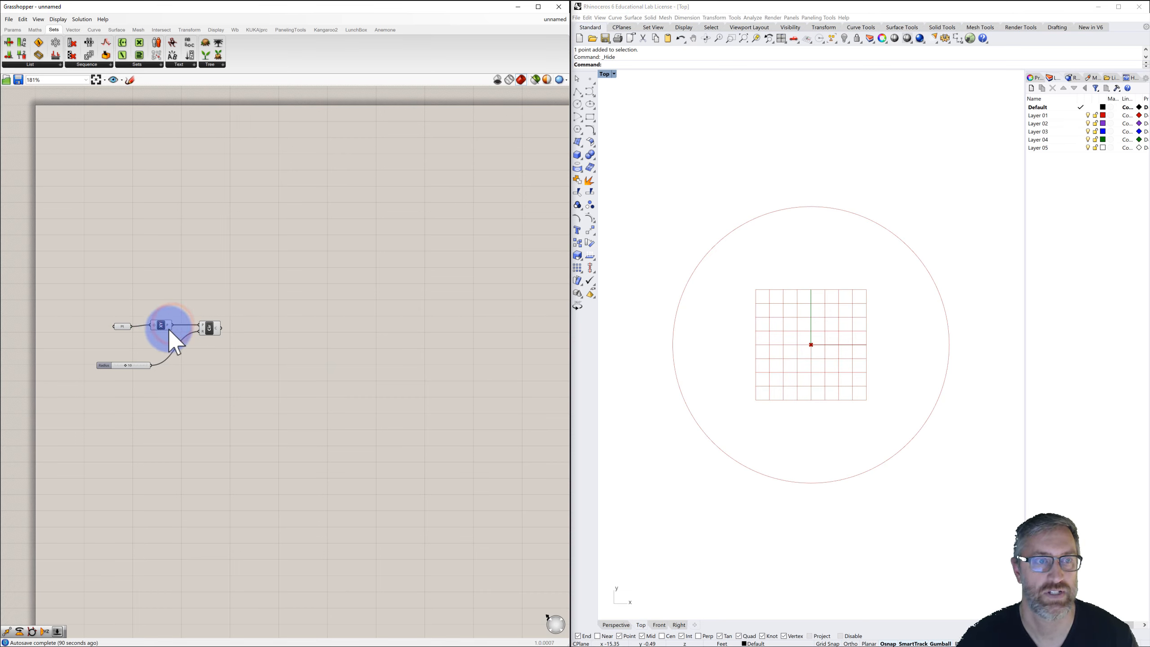
Turn off the preview of the XY Plane component.
{"action": "right_click", "coordinate": [162, 325]}
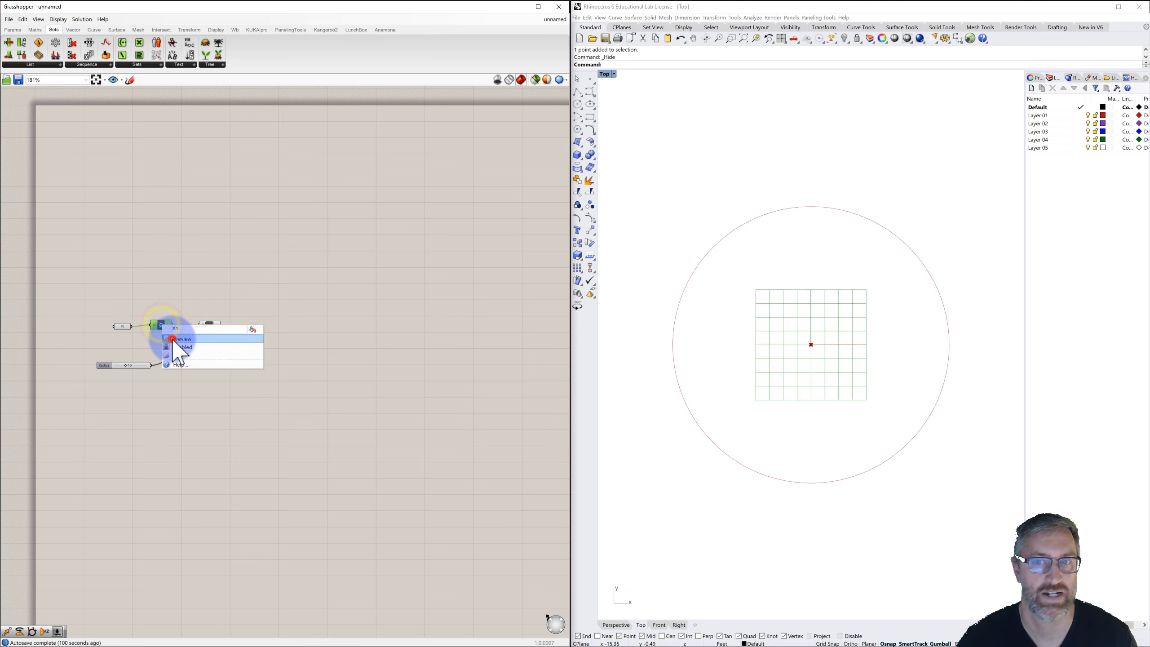
{"action": "left_click", "coordinate": [172, 339]}
{"action": "left_click", "coordinate": [216, 281]}
{"action": "left_click", "coordinate": [220, 276]}
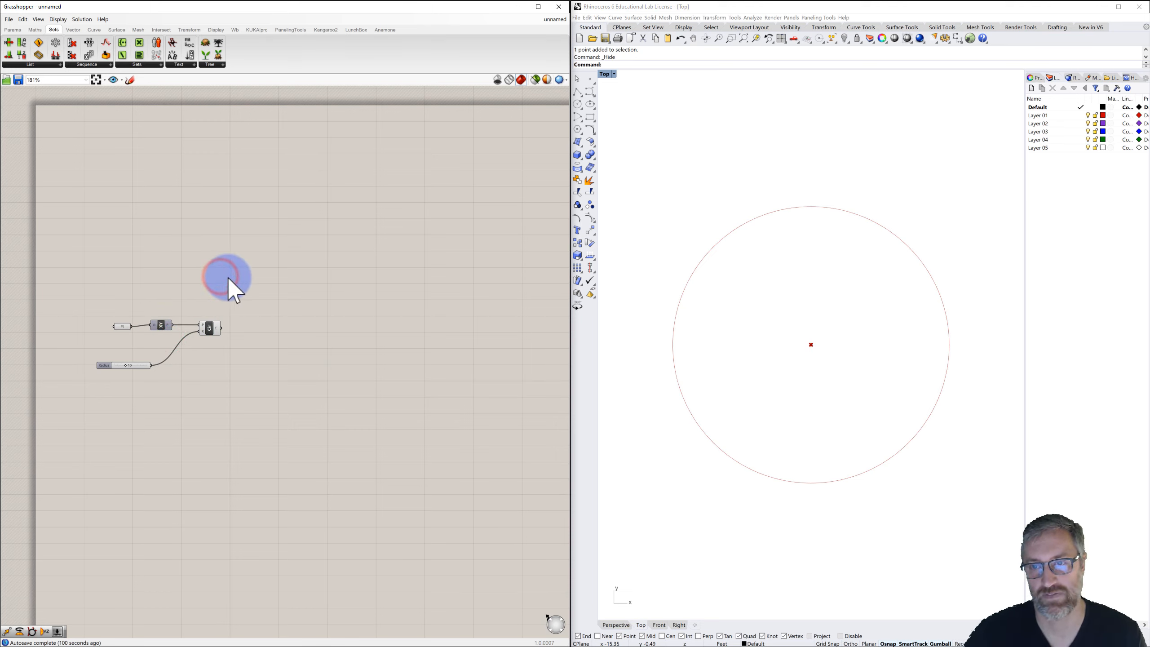
{"action": "left_click", "coordinate": [226, 275]}
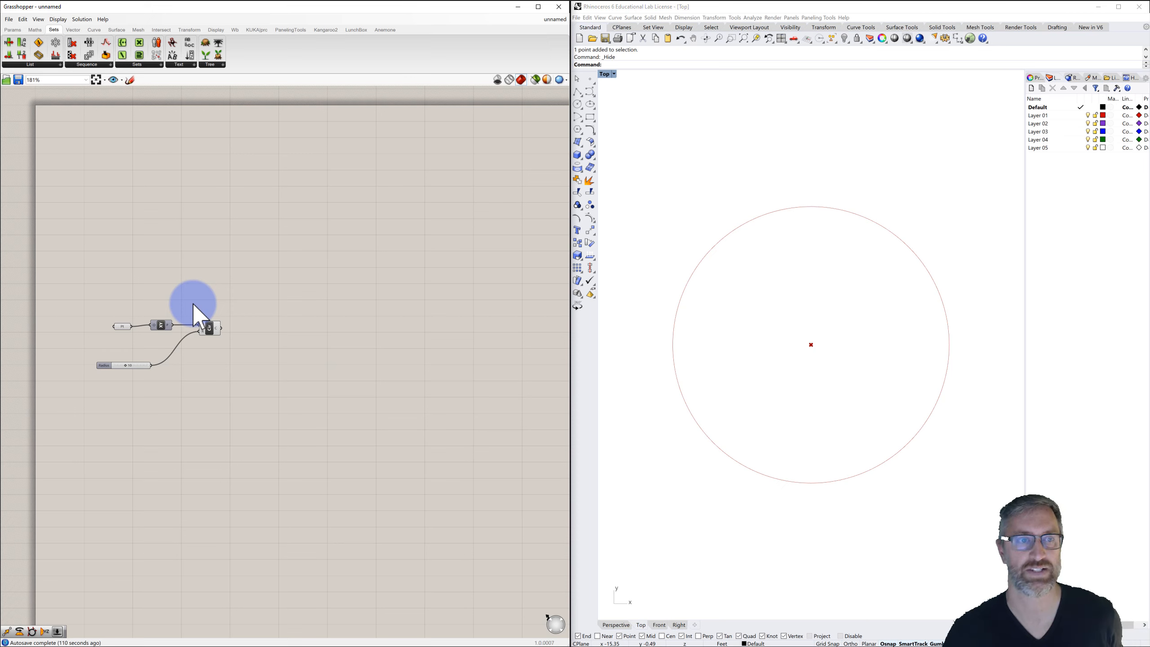
Add a Move component to the right of the Circle component.
{"action": "left_click", "coordinate": [210, 327]}
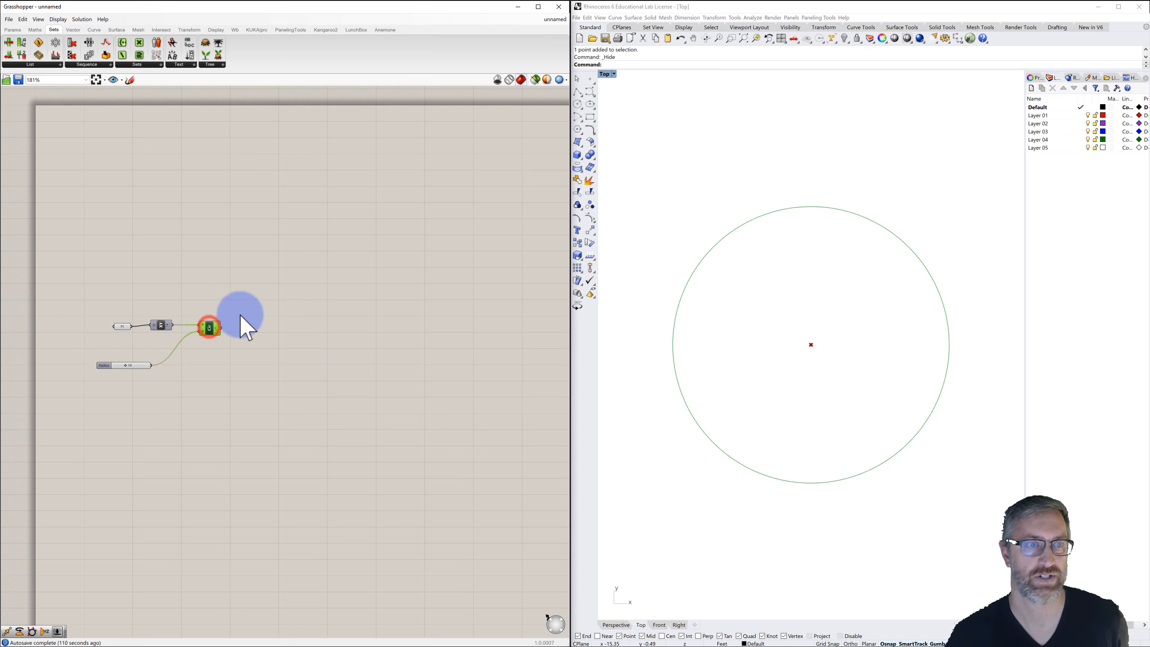
{"action": "double_click", "coordinate": [292, 319]}
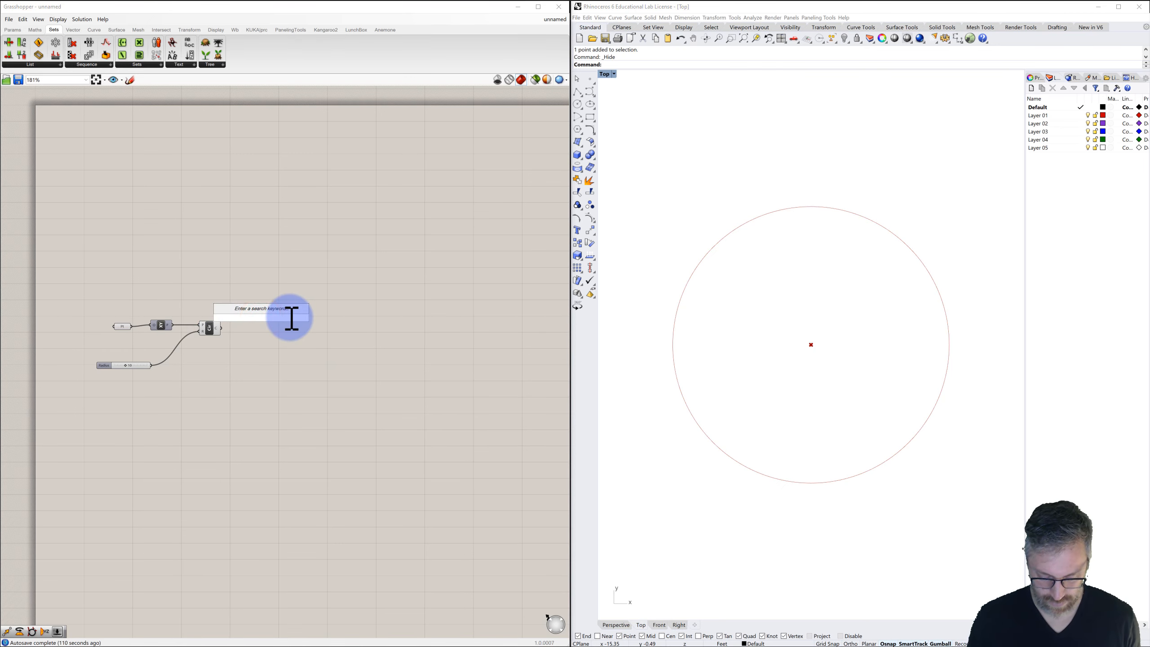
{"action": "type", "text": "move"}
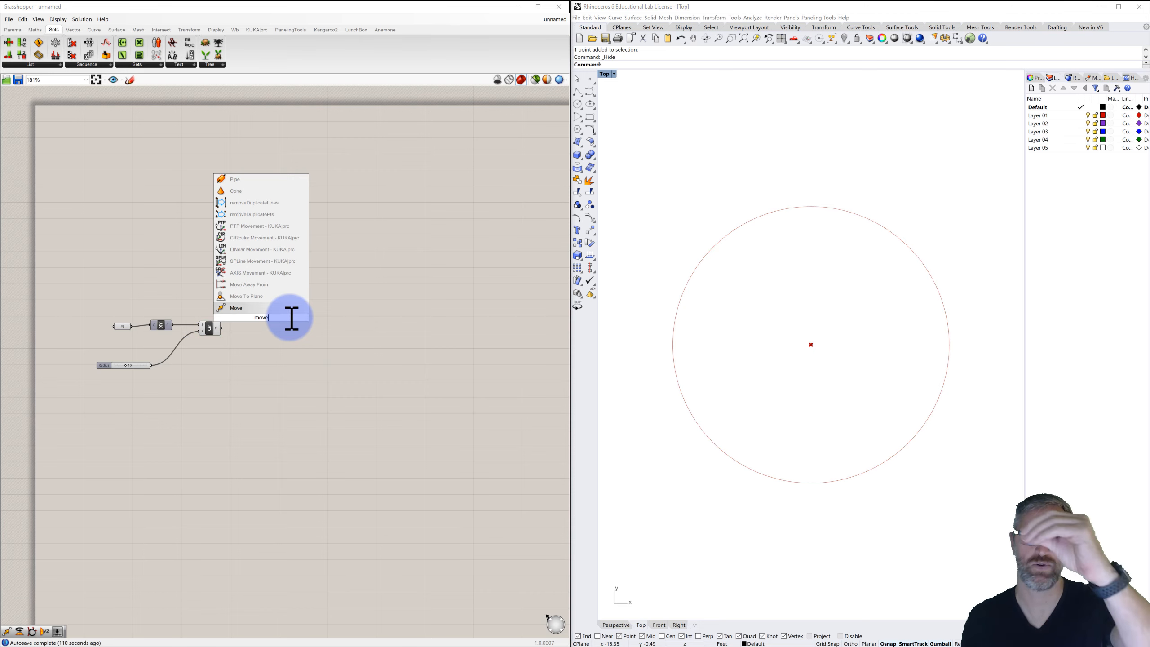
{"action": "left_click", "coordinate": [251, 307]}
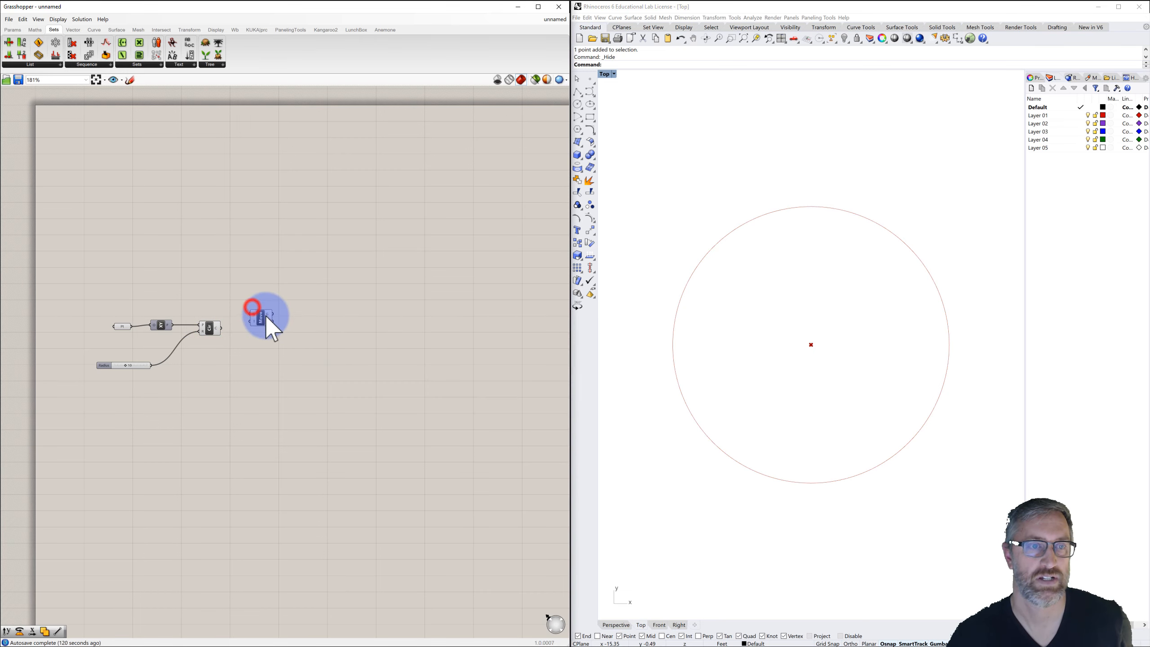
Add a Unit Y component and connect the radius slider to its factor input.
{"action": "double_click", "coordinate": [254, 345]}
{"action": "type", "text": "y"}
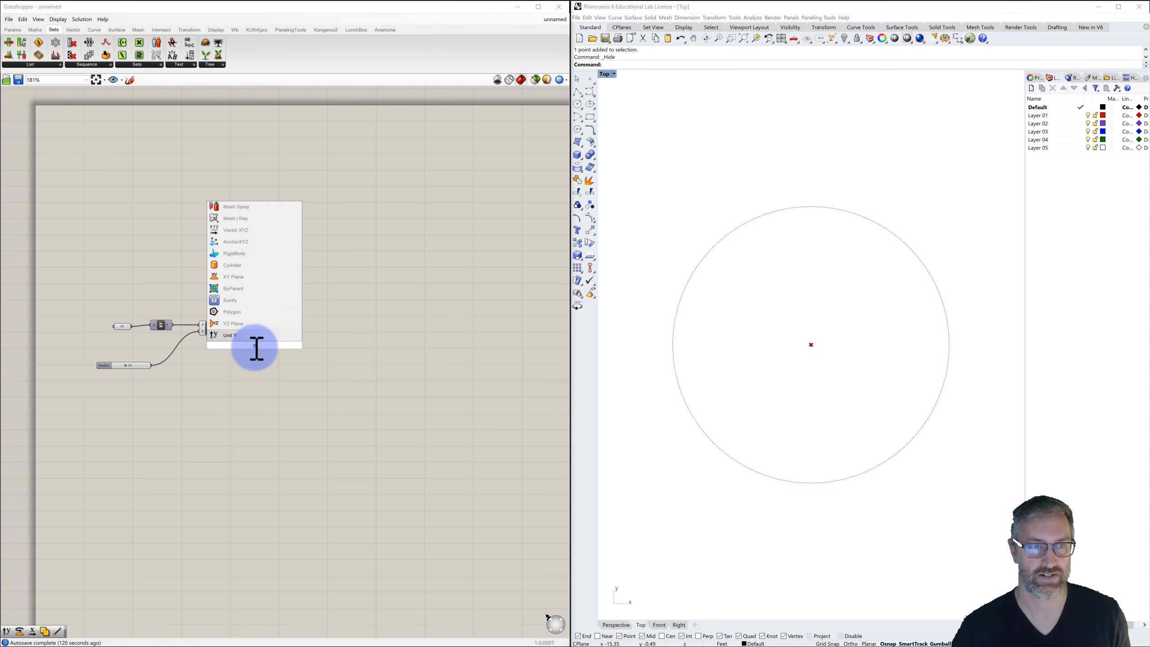
{"action": "left_click", "coordinate": [239, 334]}
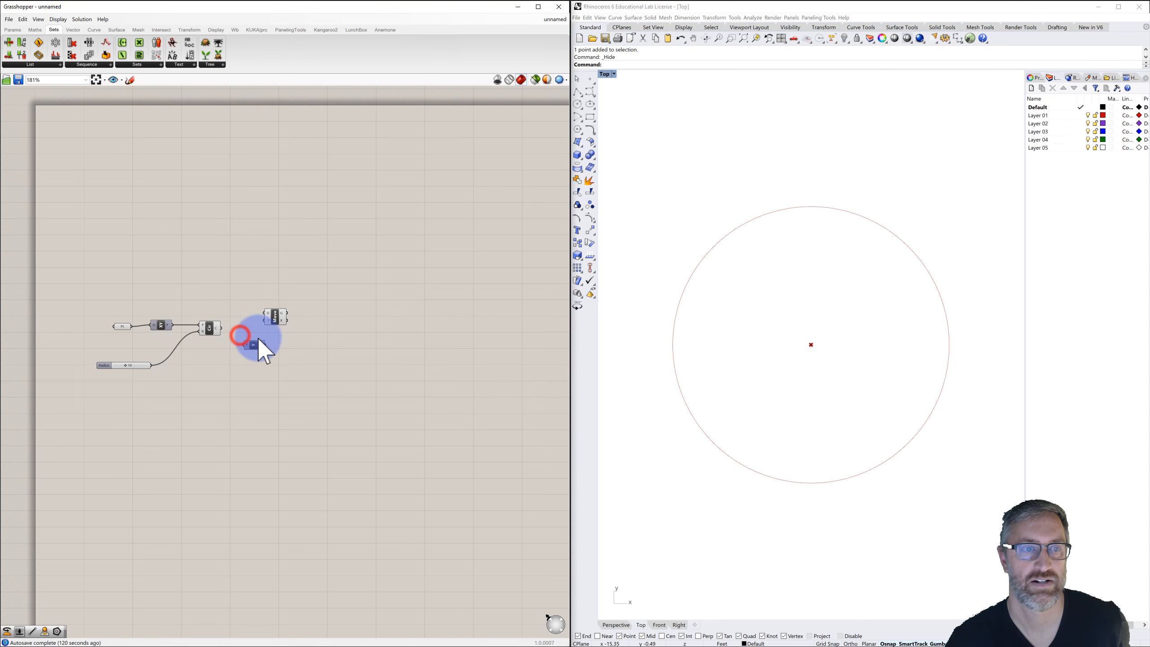
{"action": "left_click_drag", "start_coordinate": [260, 360], "coordinate": [255, 362]}
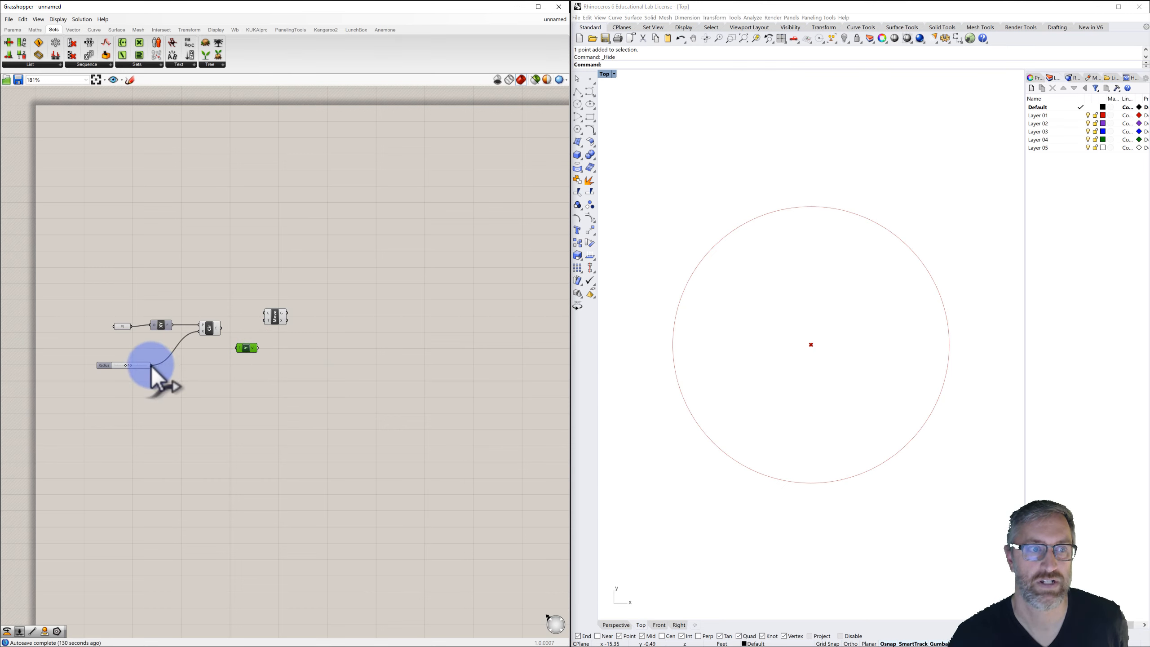
{"action": "left_click_drag", "start_coordinate": [153, 365], "coordinate": [237, 348]}
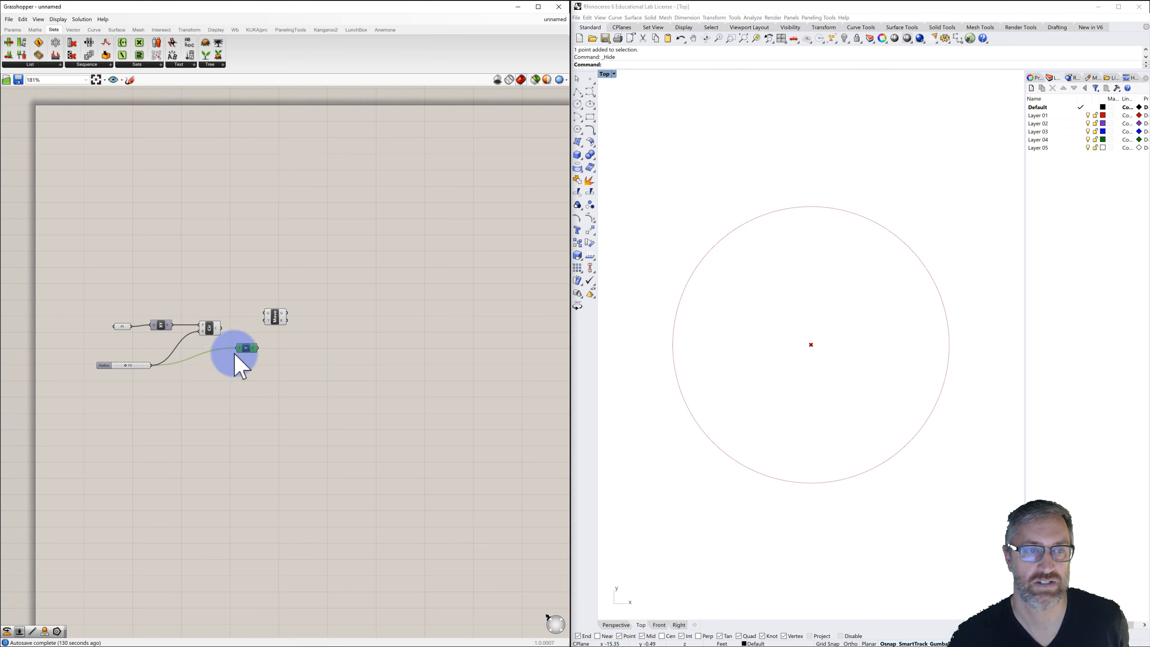
Connect Unit Y to the Move component's motion input and the origin point to its geometry input.
{"action": "left_click_drag", "start_coordinate": [256, 348], "coordinate": [232, 351]}
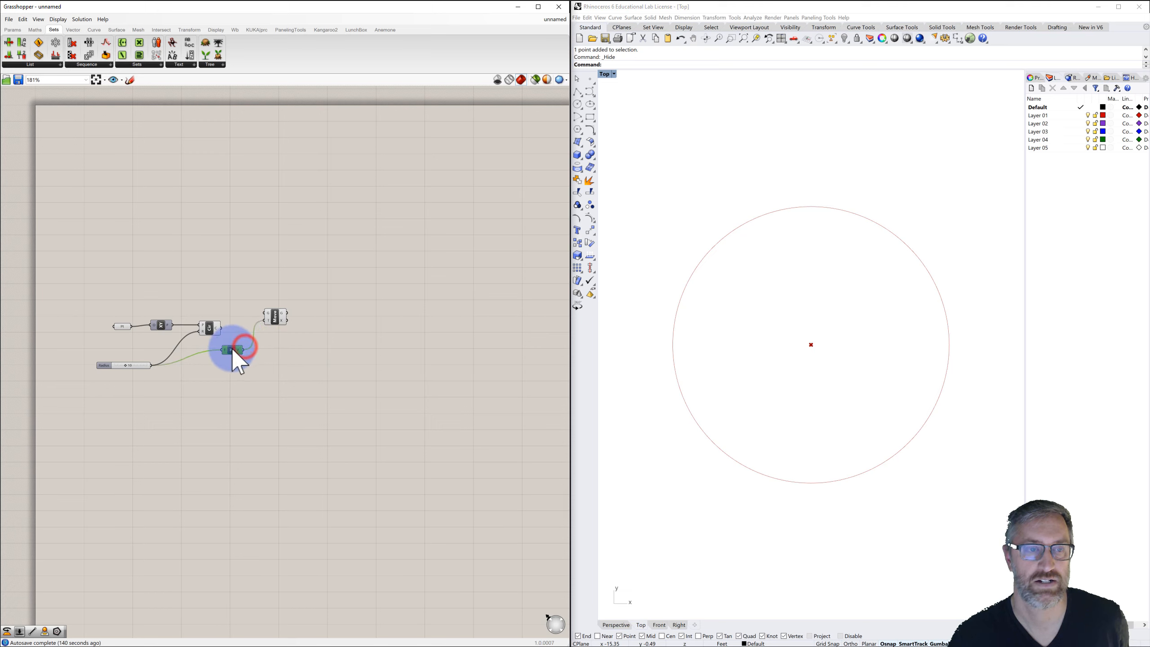
{"action": "left_click", "coordinate": [271, 318]}
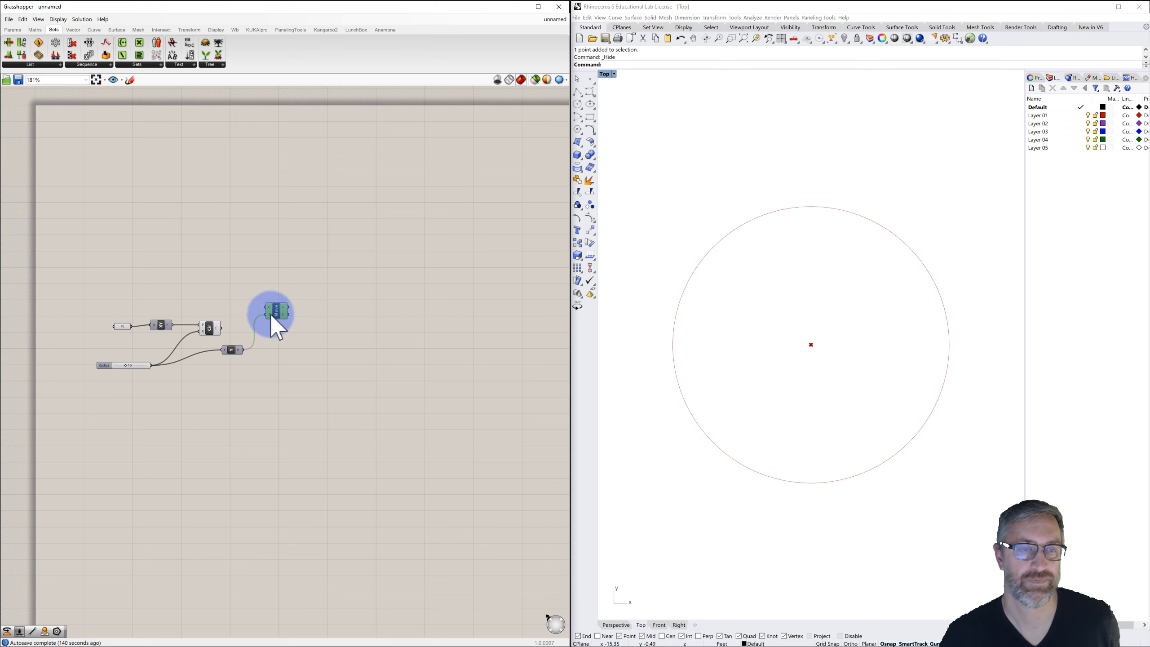
{"action": "left_click_drag", "start_coordinate": [134, 327], "coordinate": [268, 306]}
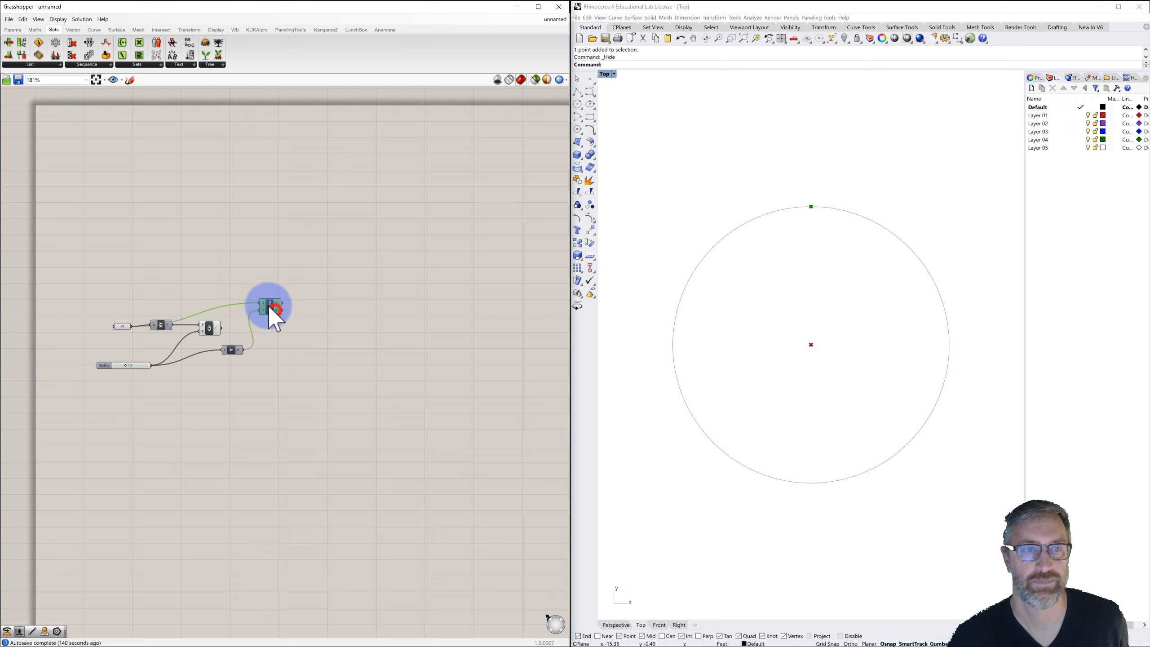
{"action": "left_click", "coordinate": [306, 294]}
{"action": "left_click", "coordinate": [319, 307]}
Add a Line component and connect the moved point and the origin point as its start and end.
{"action": "double_click", "coordinate": [319, 306]}
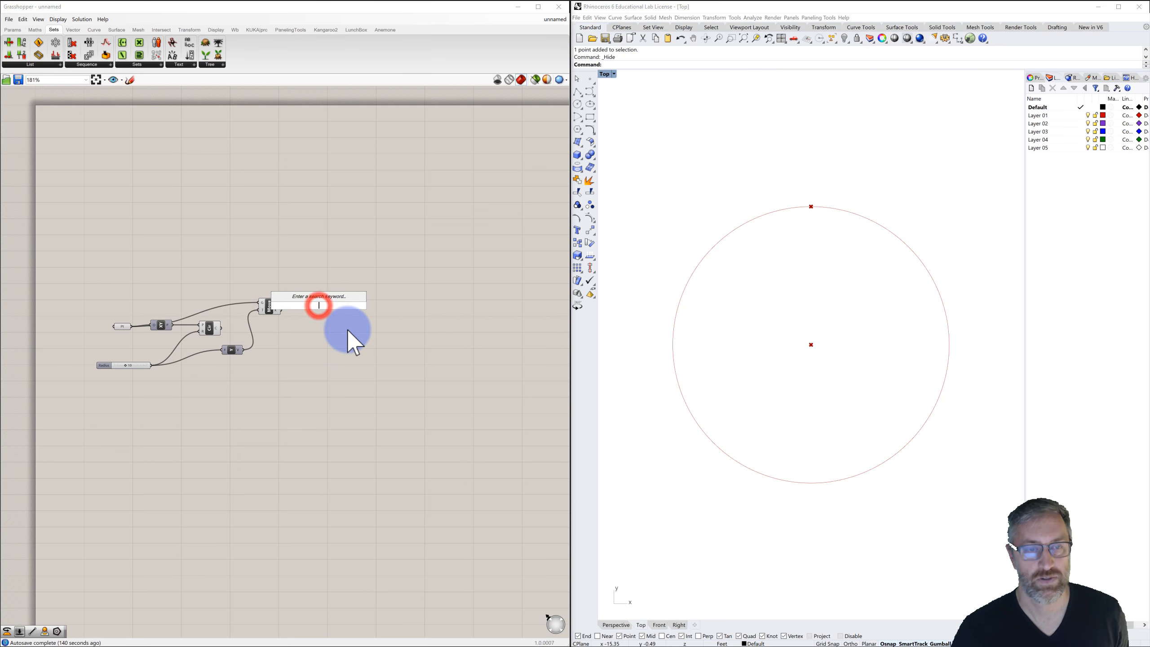
{"action": "type", "text": "line"}
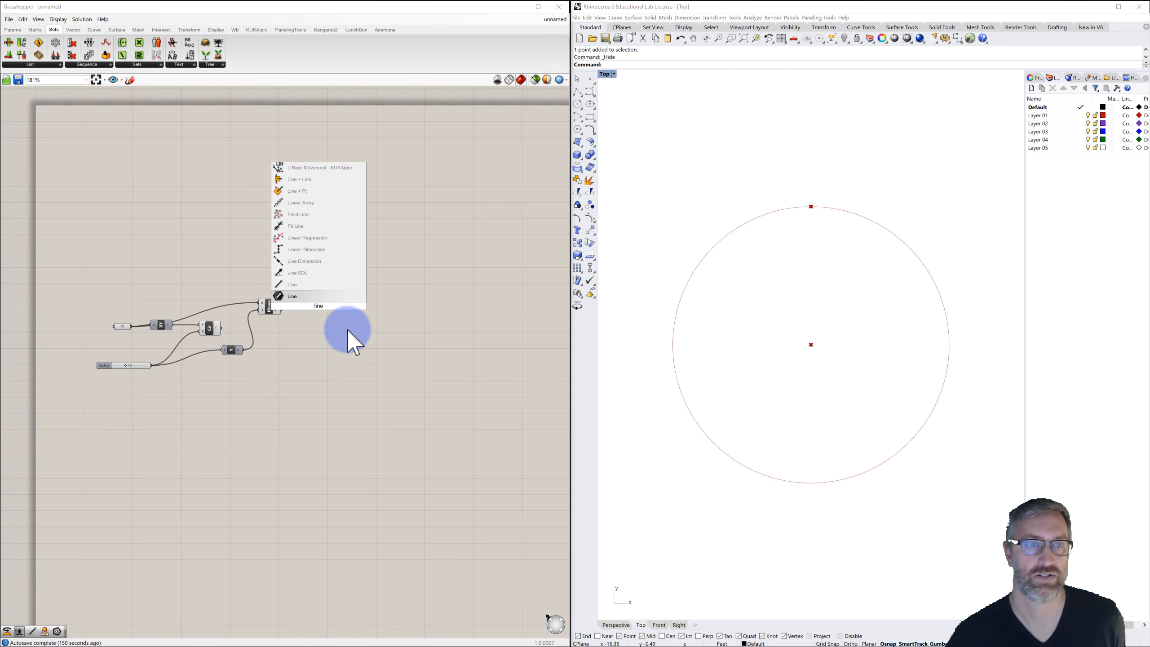
{"action": "left_click", "coordinate": [290, 283]}
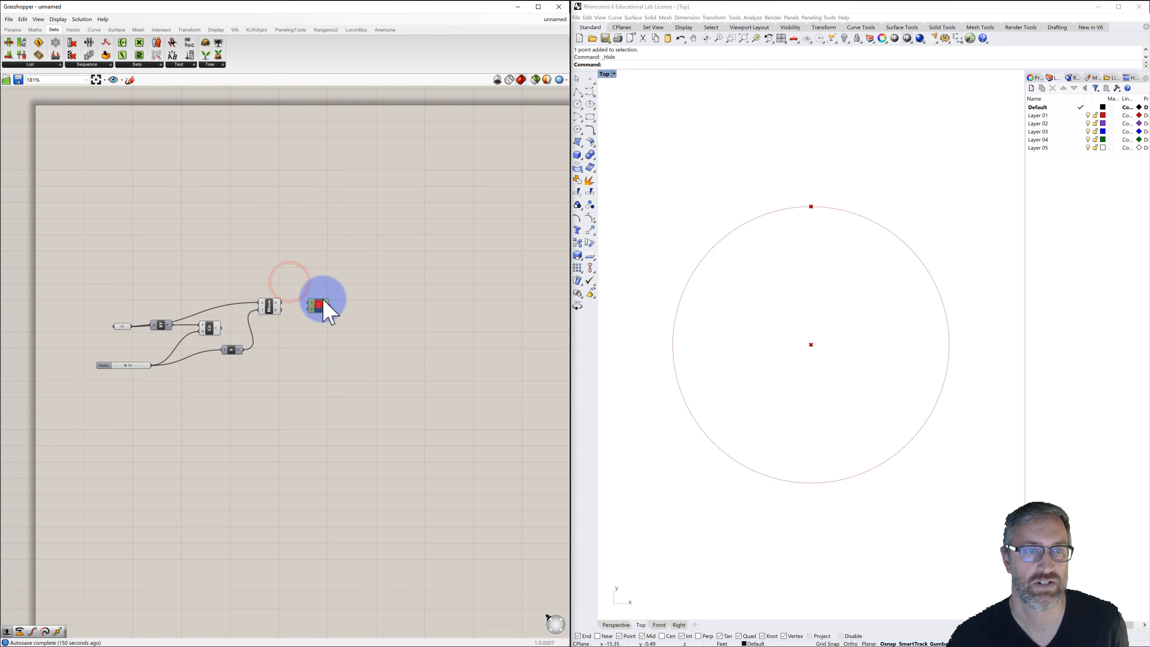
{"action": "left_click", "coordinate": [311, 302]}
{"action": "left_click_drag", "start_coordinate": [310, 302], "coordinate": [280, 302]}
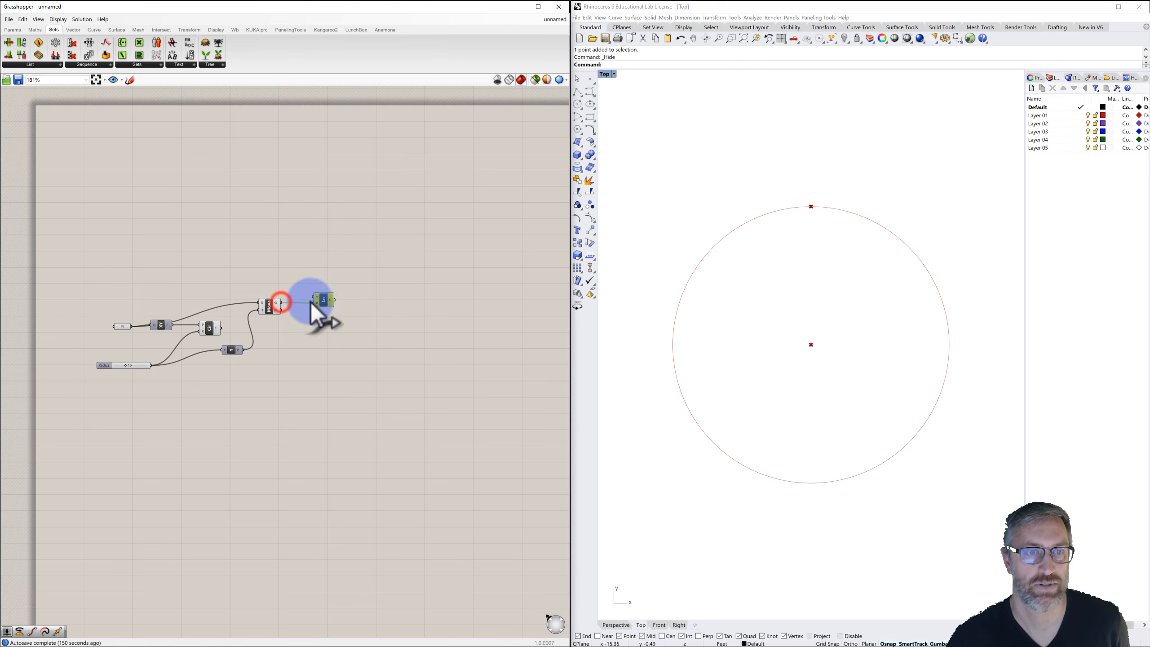
{"action": "left_click_drag", "start_coordinate": [131, 326], "coordinate": [317, 289]}
{"action": "left_click", "coordinate": [360, 266]}
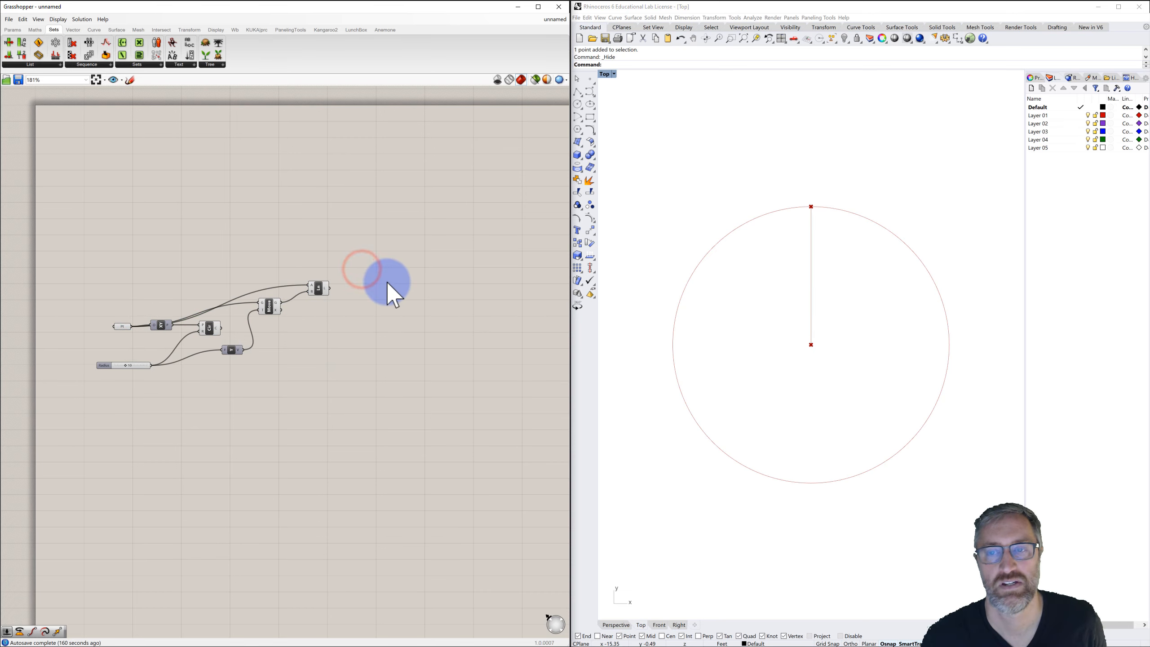
Add a number slider ranging from 0 to 360 with value 22 below the radius slider.
{"action": "left_click", "coordinate": [386, 281]}
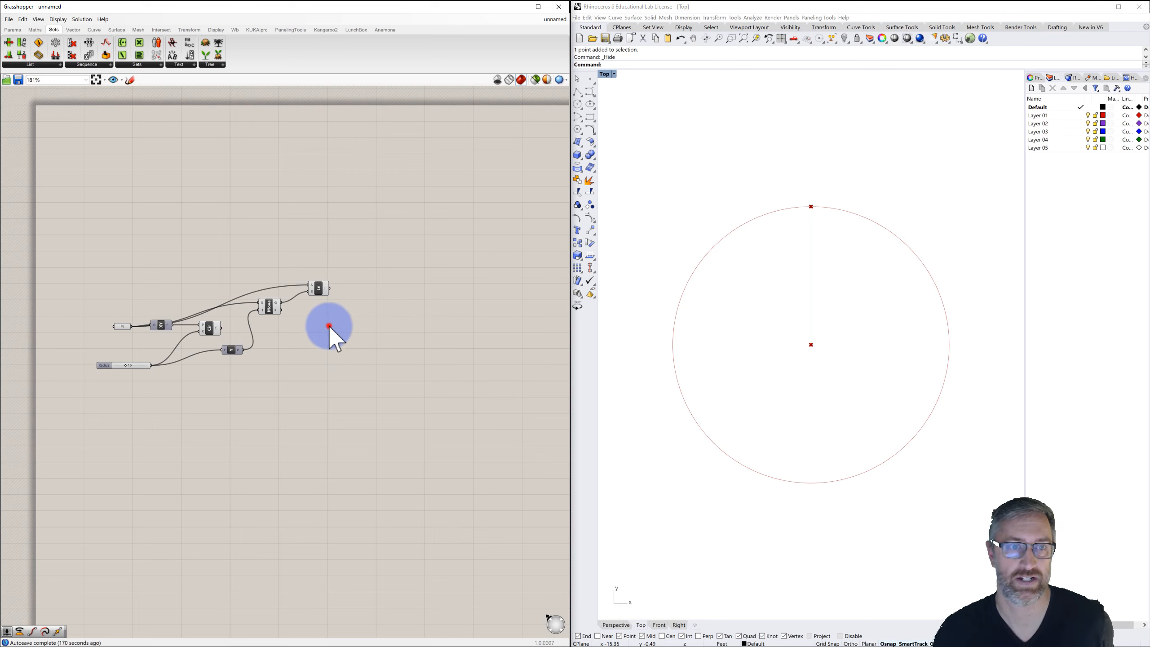
{"action": "double_click", "coordinate": [117, 390]}
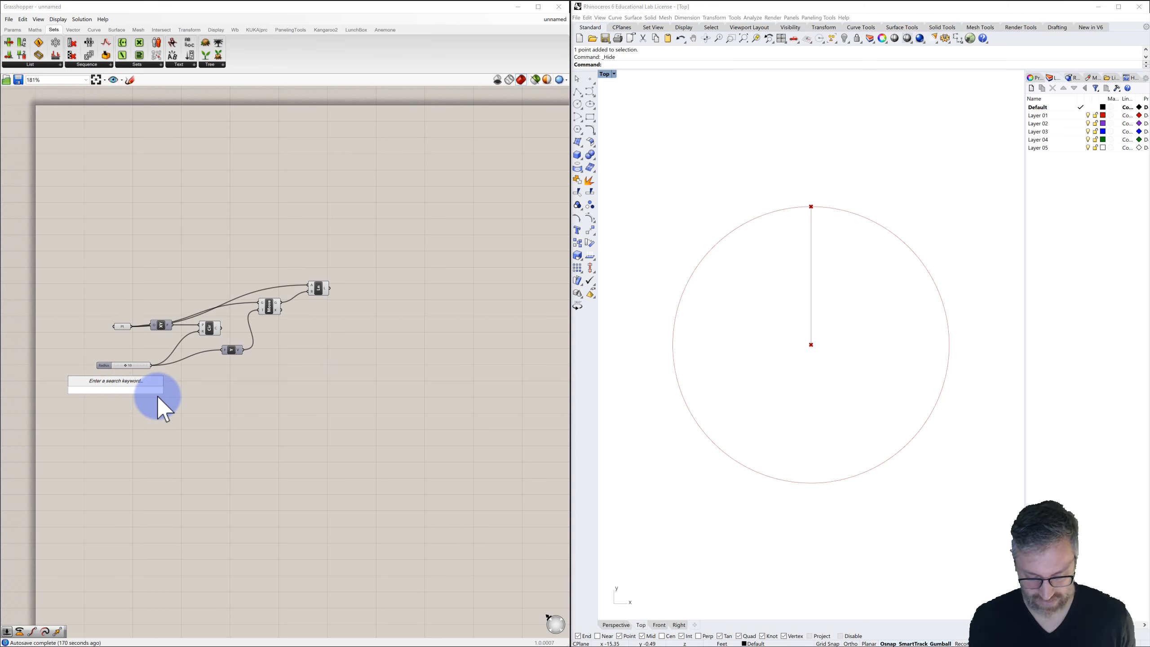
{"action": "type", "text": "0<"}
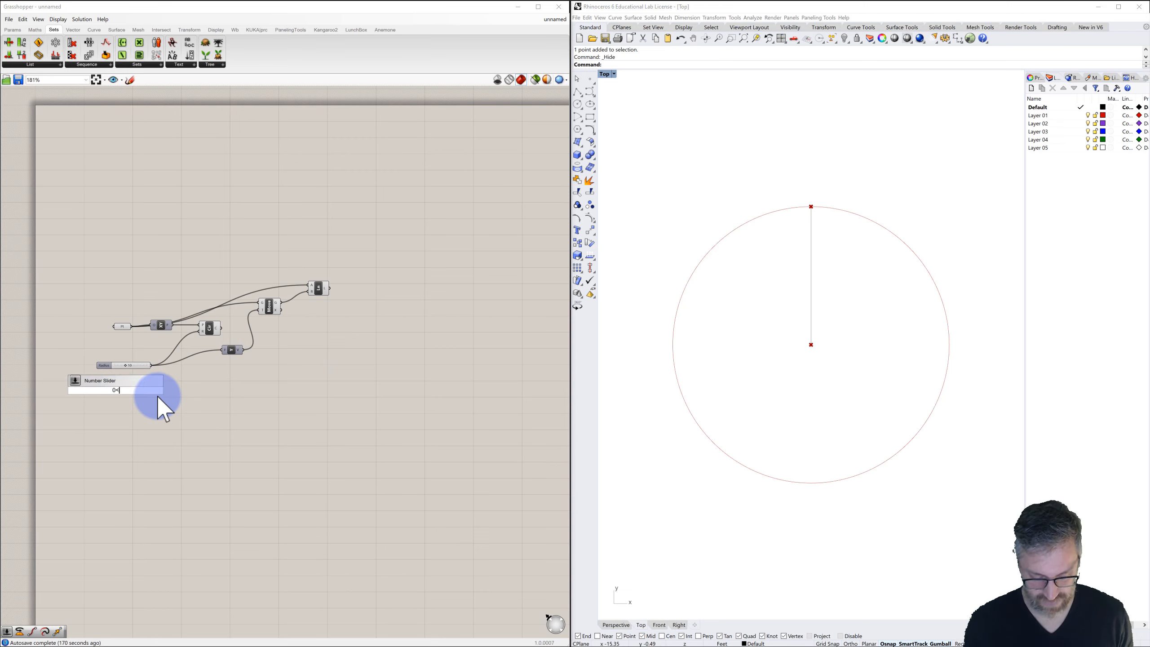
{"action": "type", "text": "22"}
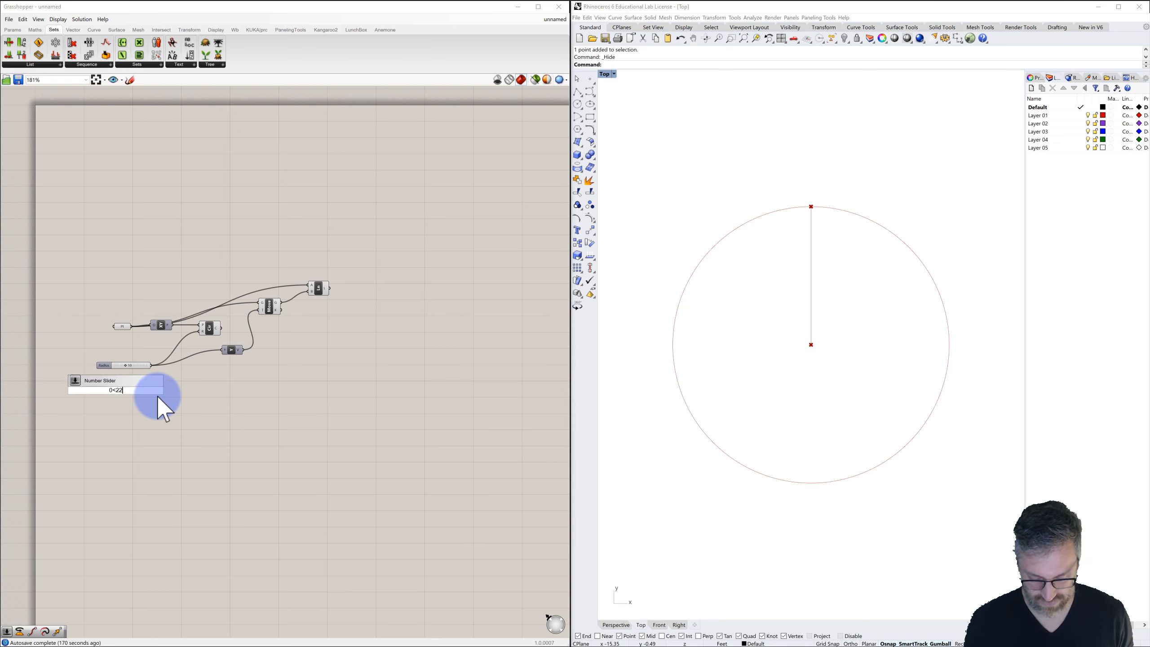
{"action": "type", "text": "<360"}
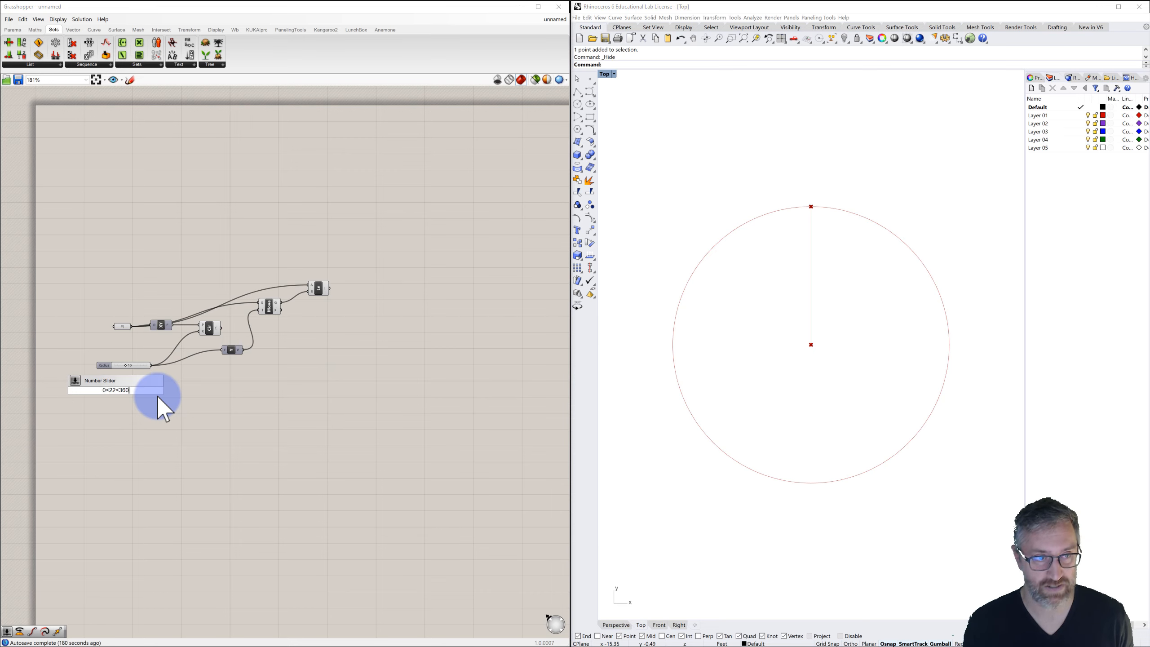
{"action": "key", "text": "Return"}
{"action": "left_click_drag", "start_coordinate": [89, 392], "coordinate": [103, 391]}
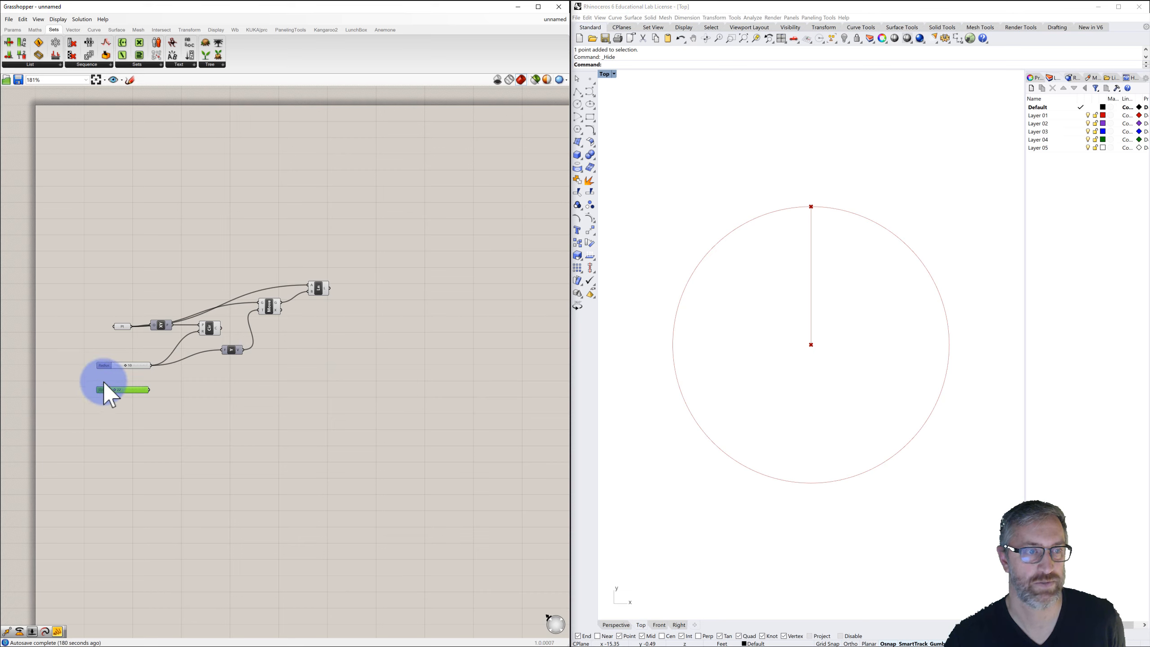
Add a Rotate component to the right of the Line component.
{"action": "double_click", "coordinate": [393, 288]}
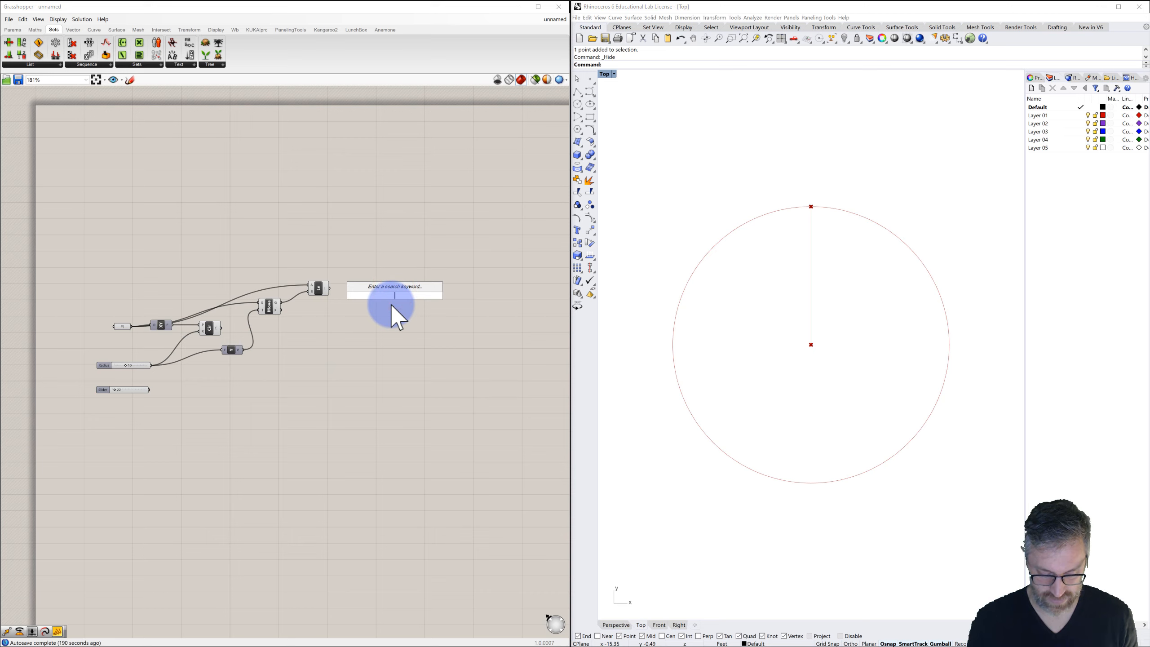
{"action": "type", "text": "rotate"}
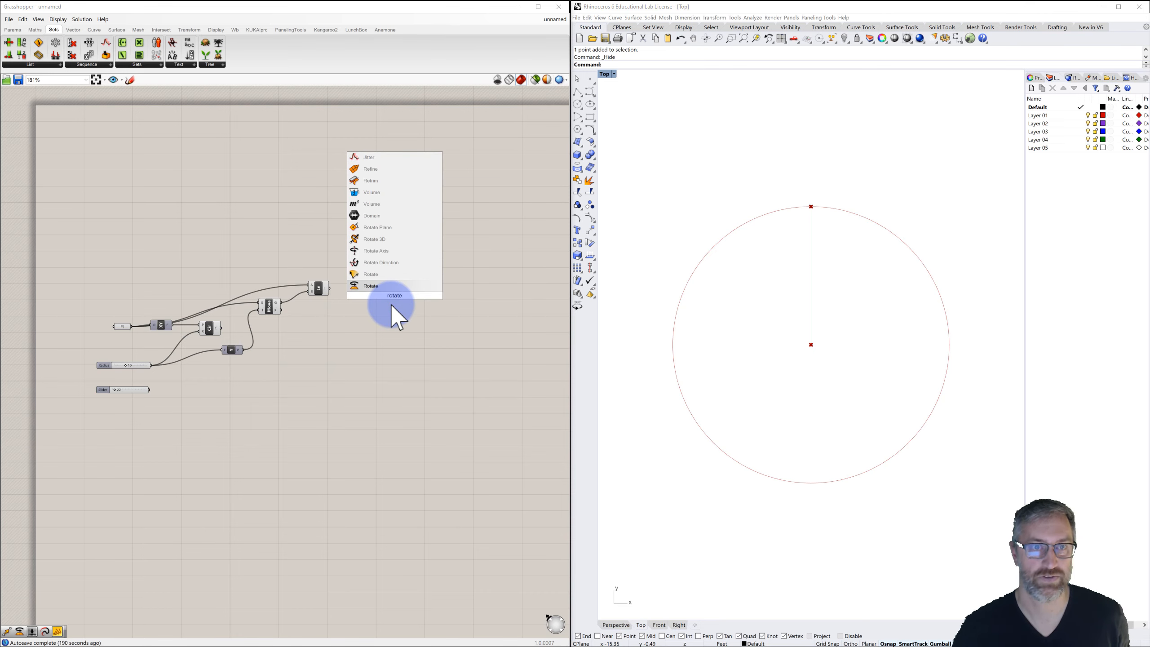
{"action": "left_click", "coordinate": [367, 284]}
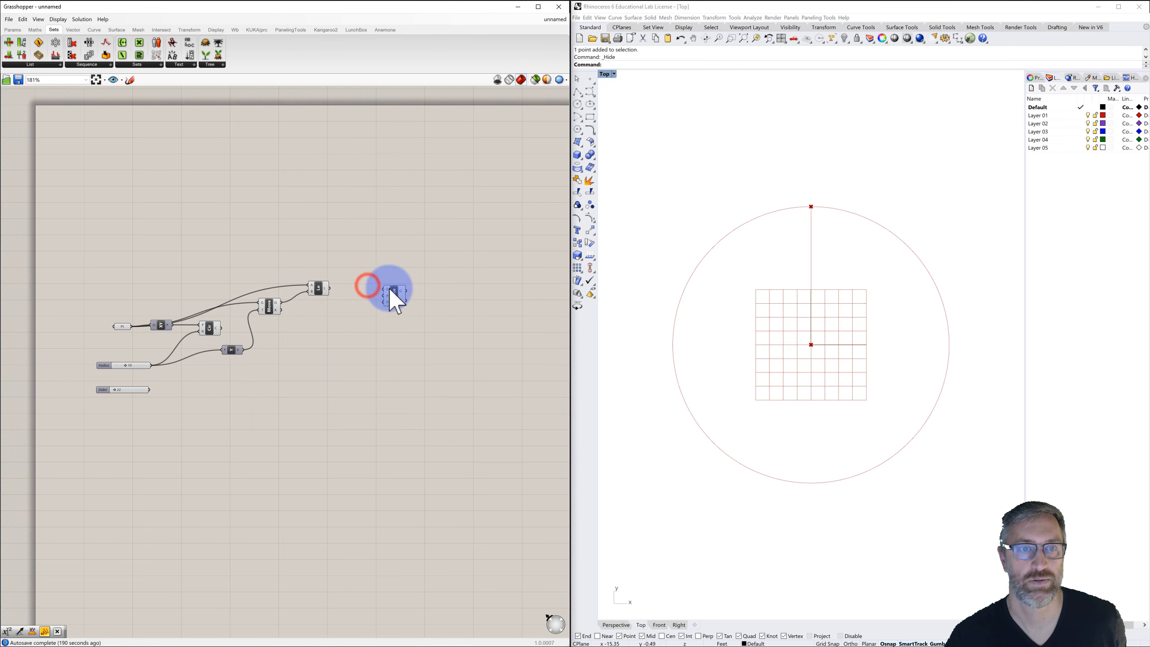
{"action": "left_click_drag", "start_coordinate": [394, 292], "coordinate": [402, 286]}
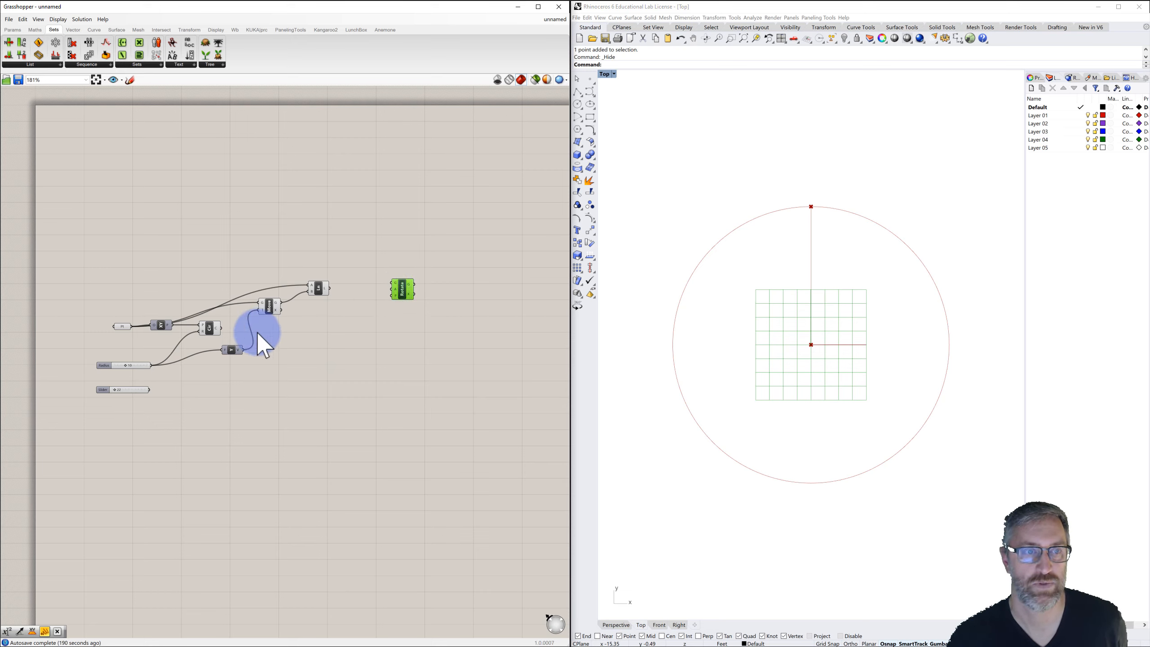
Wire the circle and the origin point into the Rotate component's inputs.
{"action": "left_click_drag", "start_coordinate": [221, 328], "coordinate": [390, 295]}
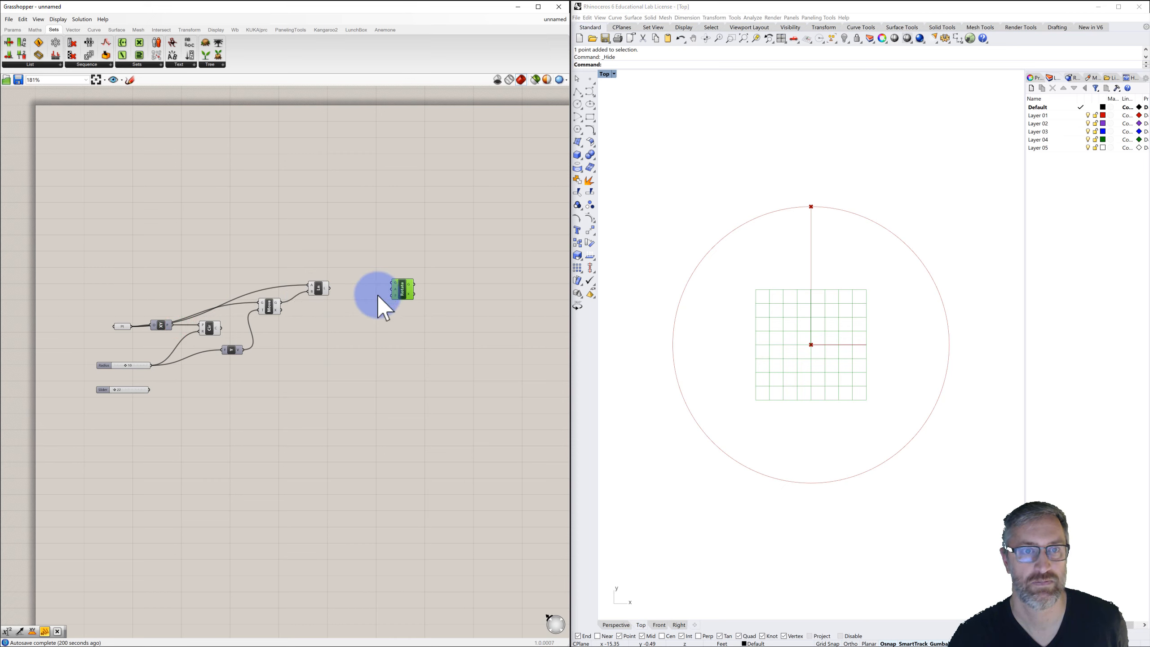
{"action": "left_click_drag", "start_coordinate": [174, 323], "coordinate": [400, 280]}
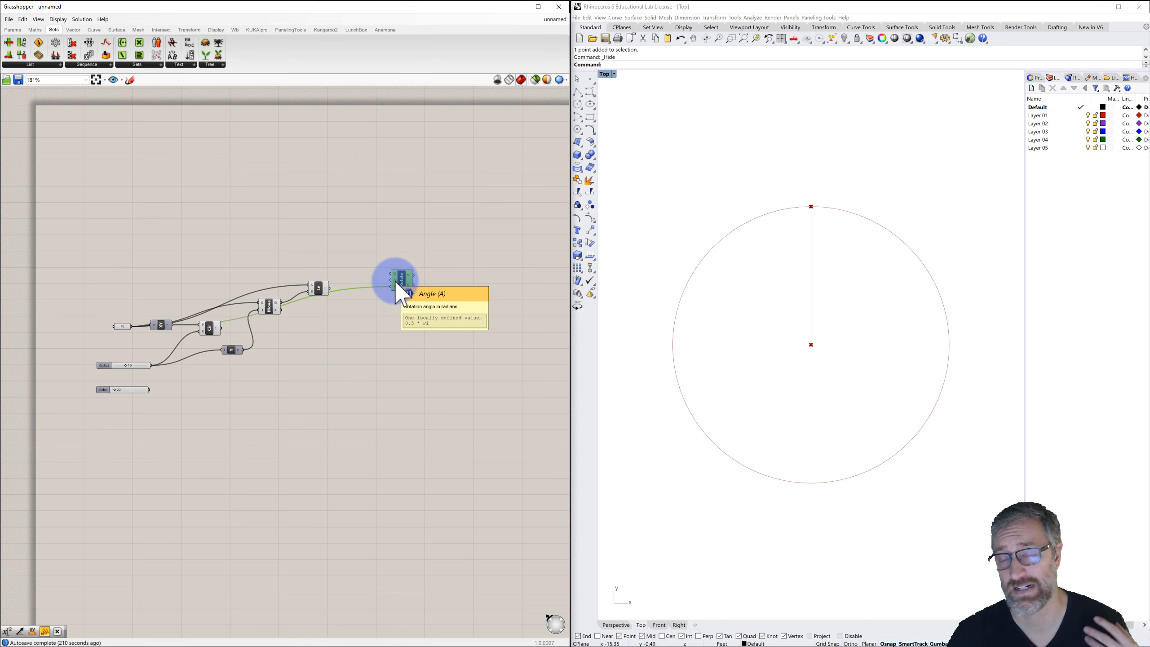
Switch the Rotate component's angle input to degrees and connect the angle slider to it.
{"action": "right_click", "coordinate": [394, 280]}
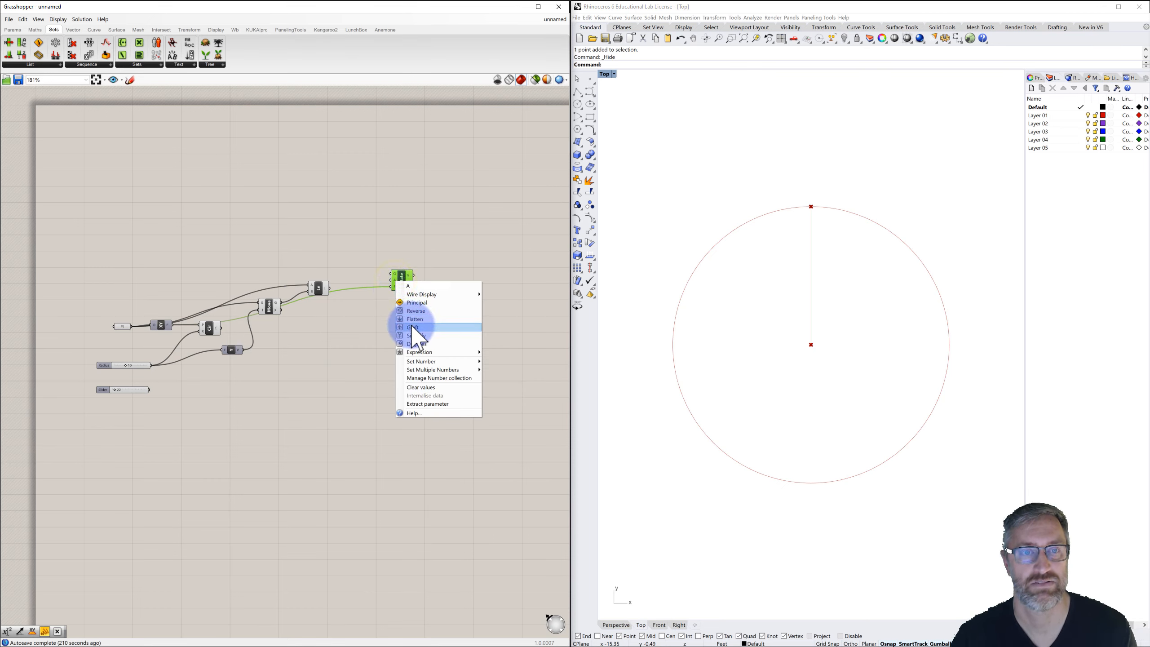
{"action": "left_click", "coordinate": [420, 343]}
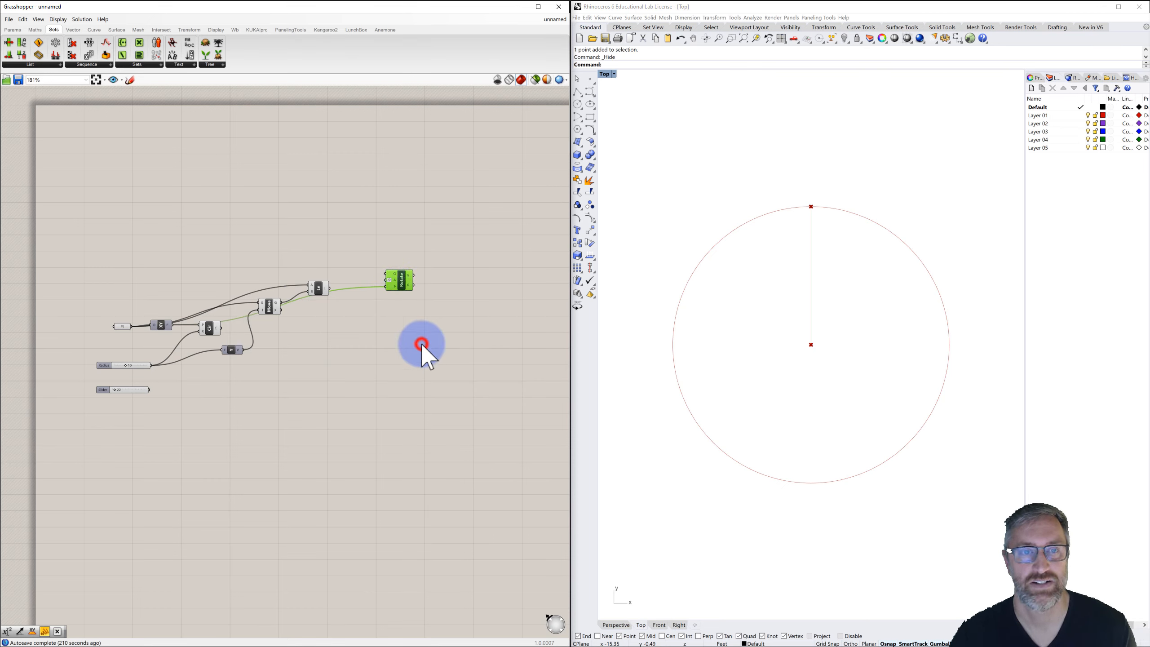
{"action": "left_click", "coordinate": [402, 330]}
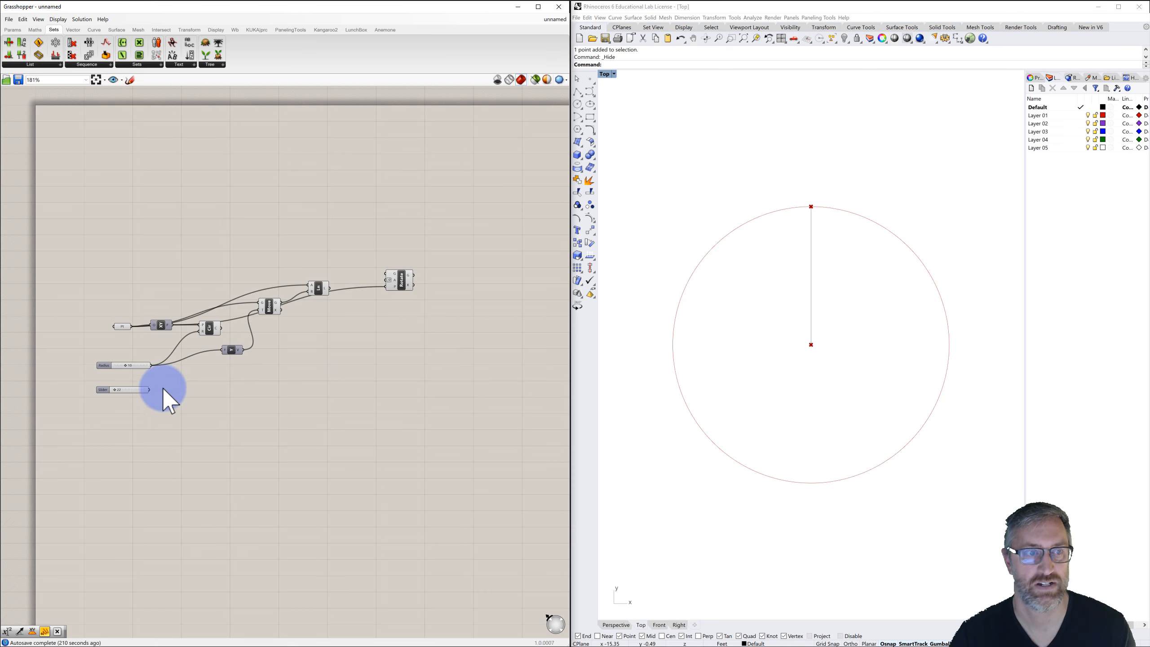
{"action": "left_click_drag", "start_coordinate": [150, 389], "coordinate": [401, 295]}
Connect the radius line from the Line component into the Rotate component's geometry input as well.
{"action": "left_click", "coordinate": [318, 289]}
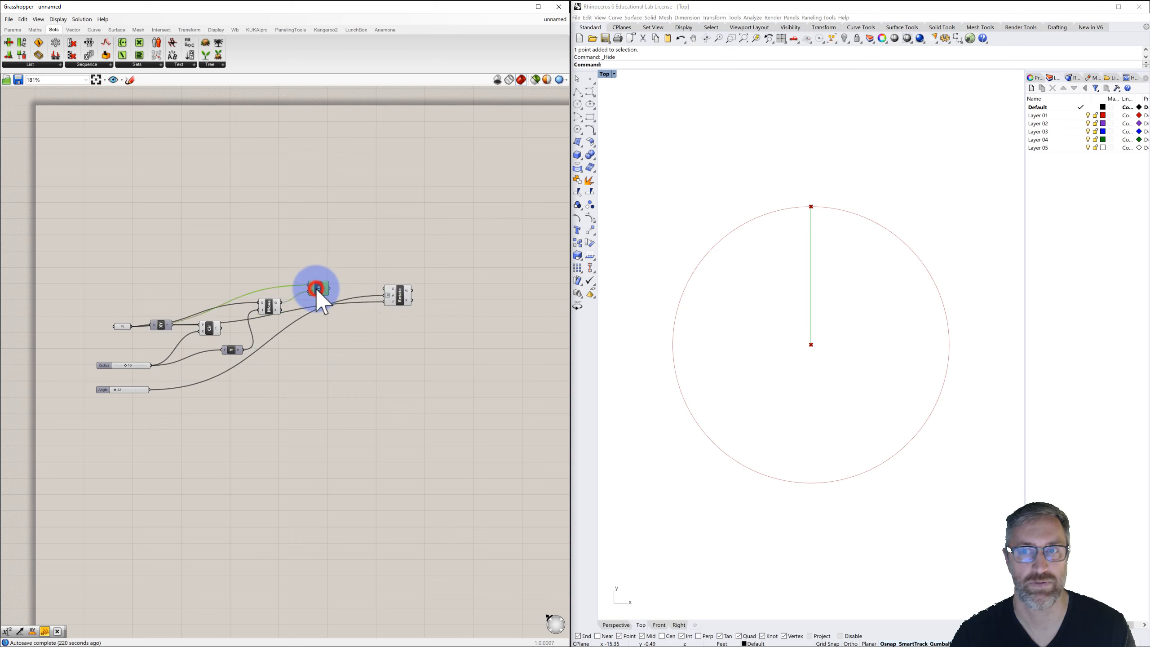
{"action": "left_click_drag", "start_coordinate": [330, 289], "coordinate": [404, 314]}
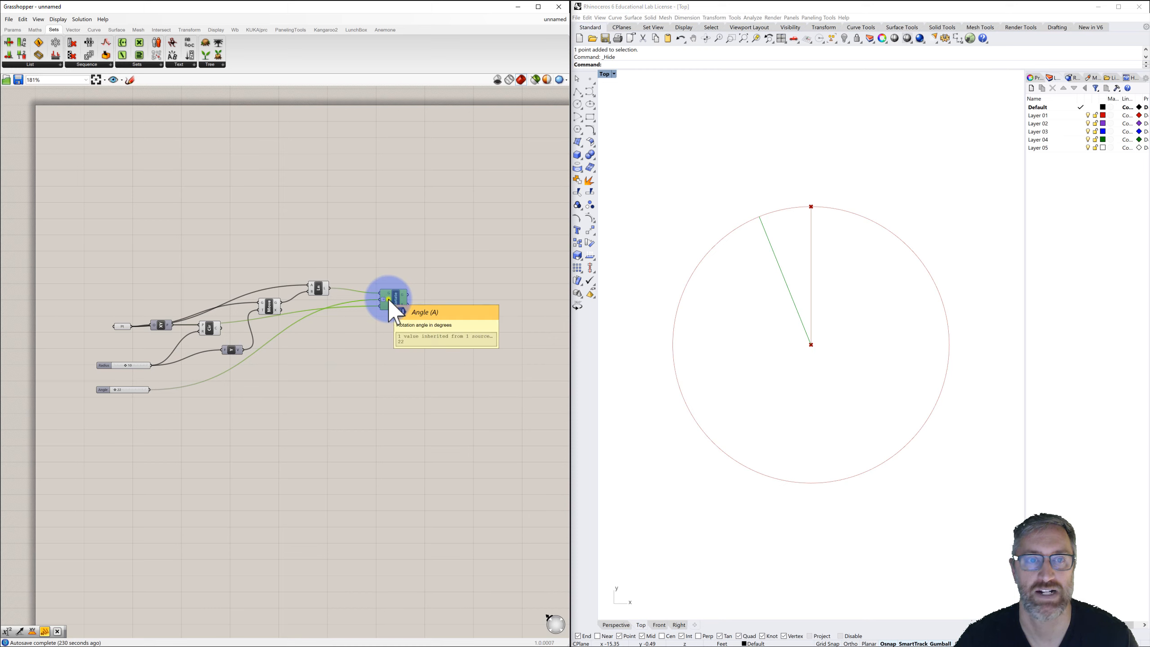
Give the Rotate angle input an expression that negates the angle, so the line rotates clockwise.
{"action": "right_click", "coordinate": [388, 300]}
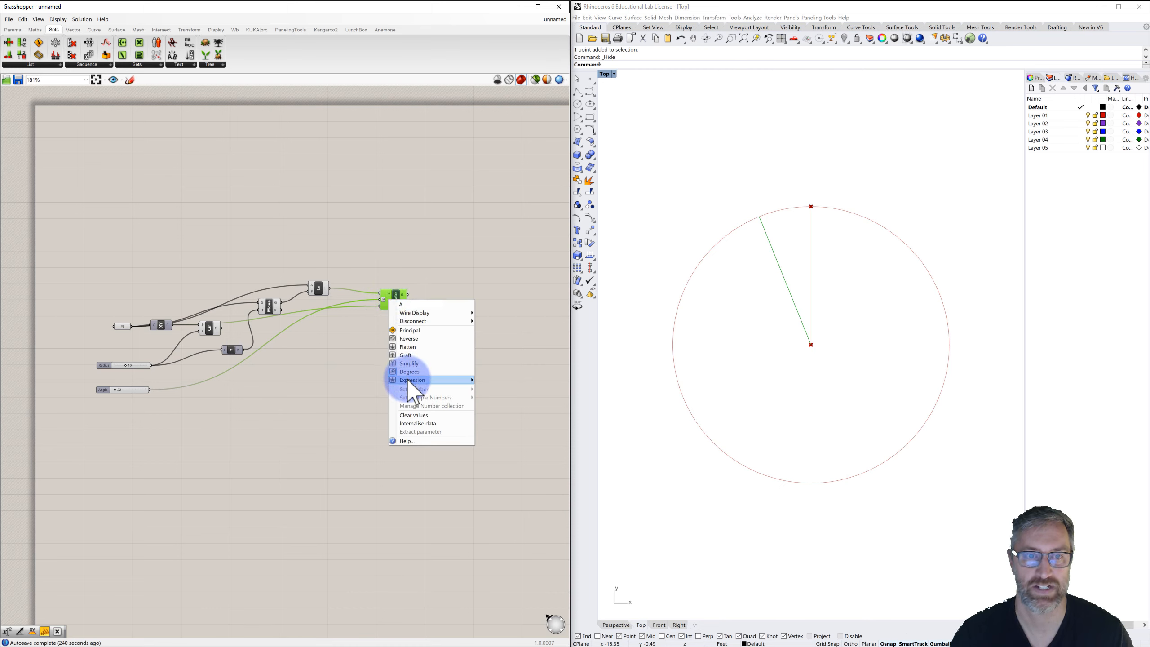
{"action": "mouse_move", "coordinate": [407, 379]}
{"action": "left_click", "coordinate": [492, 389]}
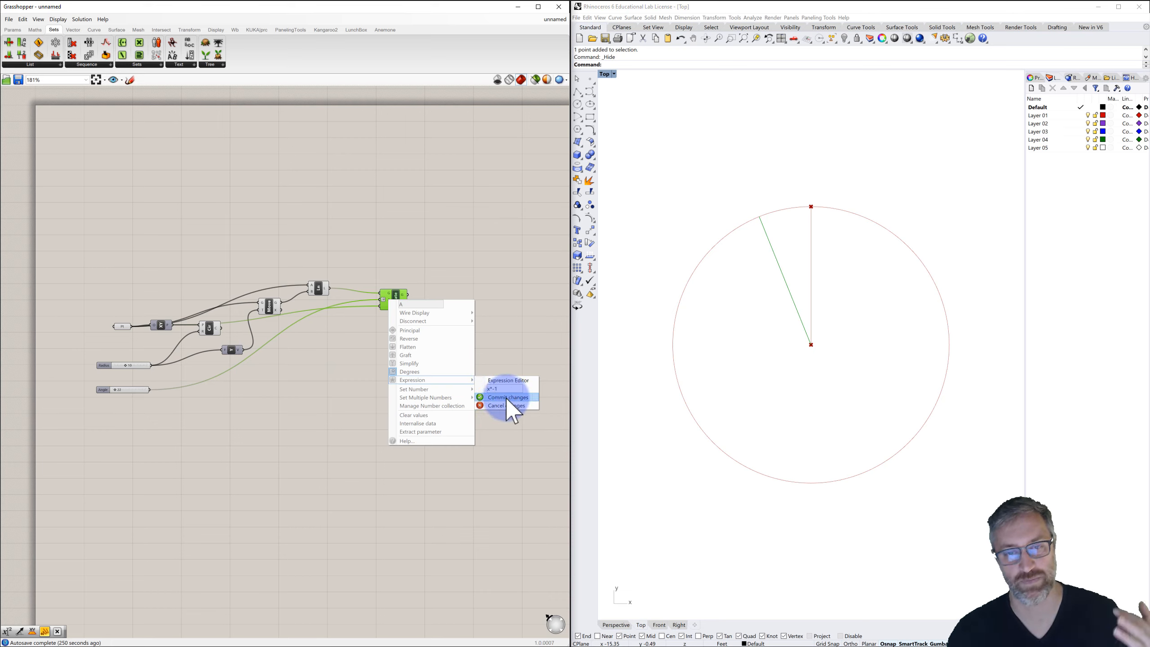
{"action": "left_click", "coordinate": [506, 397]}
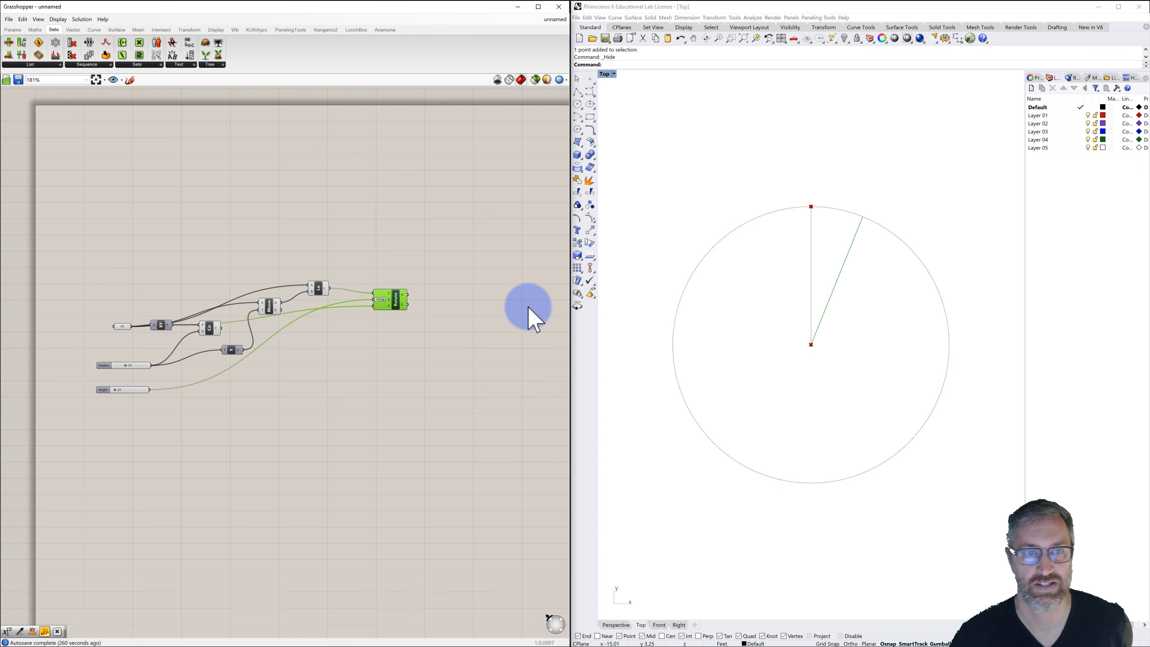
Set the angle slider to 38.
{"action": "left_click", "coordinate": [416, 350]}
{"action": "mouse_move", "coordinate": [116, 390]}
{"action": "left_mouse_down"}
{"action": "mouse_move", "coordinate": [146, 390]}
{"action": "mouse_move", "coordinate": [103, 394]}
{"action": "mouse_move", "coordinate": [117, 398]}
{"action": "left_mouse_up"}
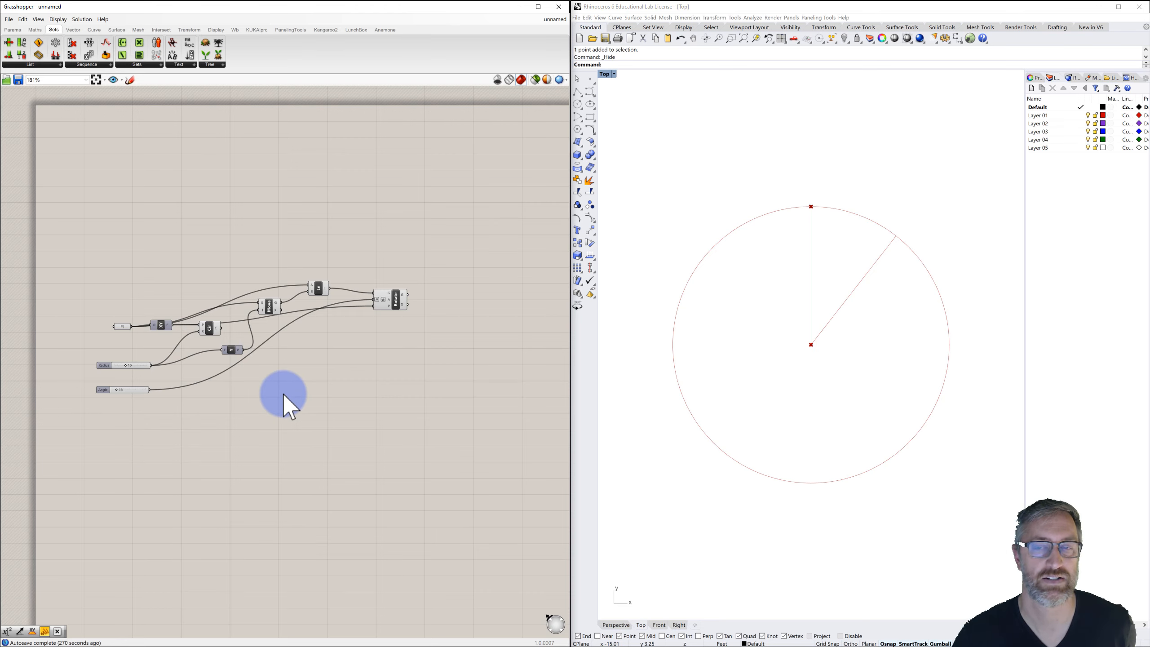
{"action": "left_click", "coordinate": [312, 386]}
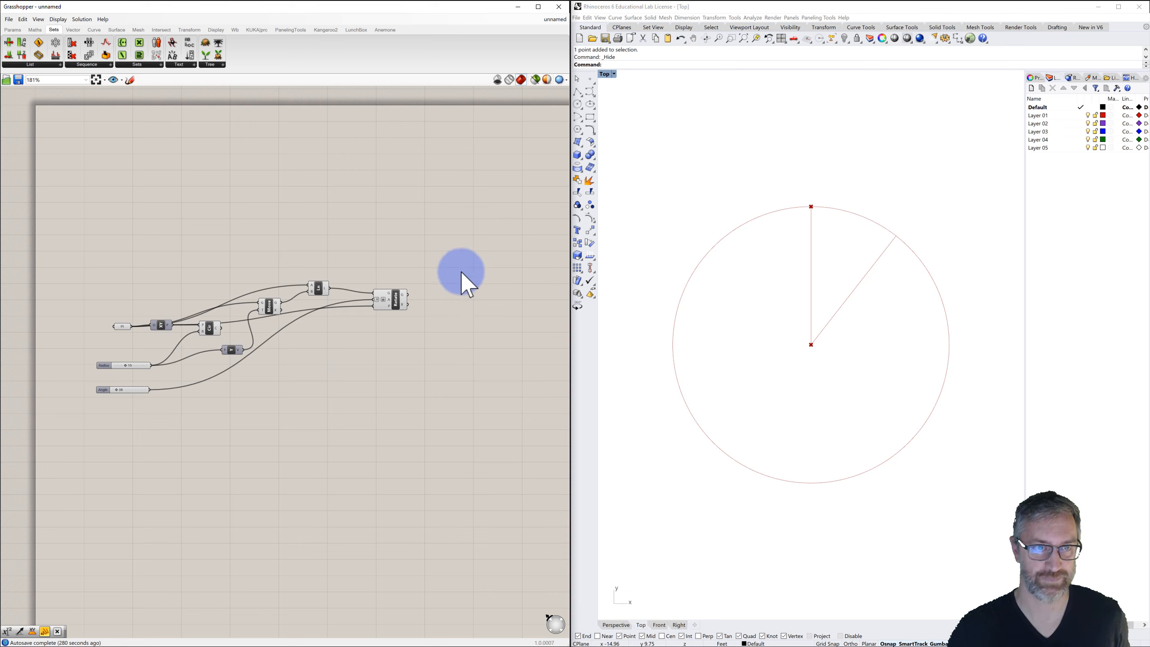
Add a Move component to the right of the Rotate component.
{"action": "double_click", "coordinate": [490, 269]}
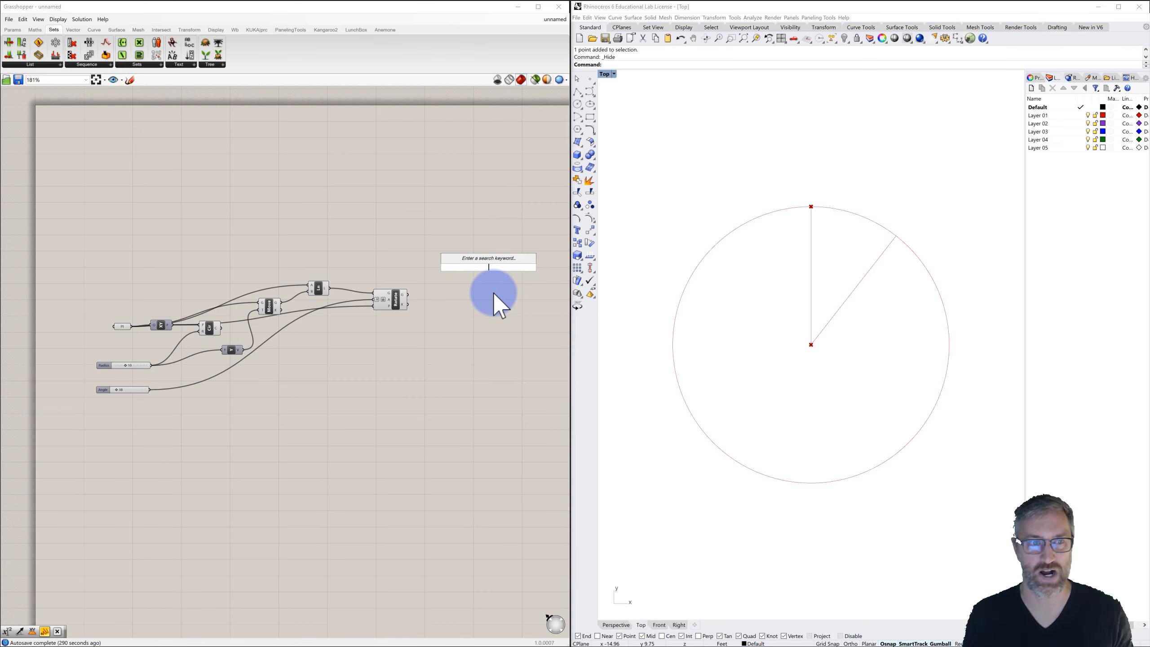
{"action": "type", "text": "move"}
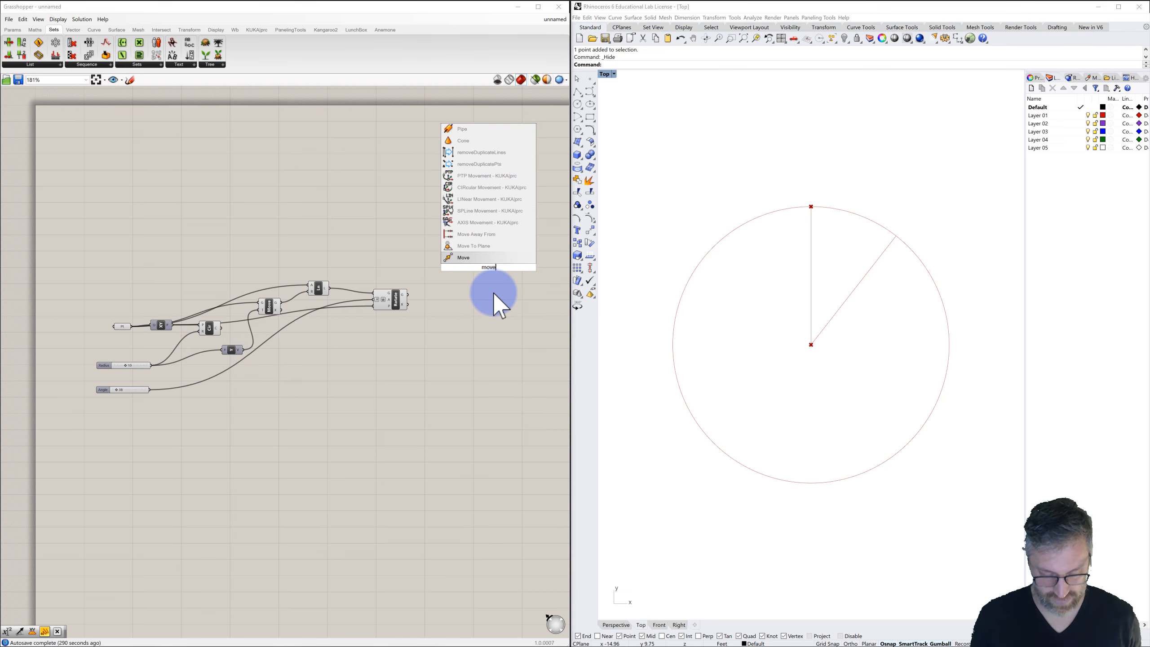
{"action": "left_click", "coordinate": [462, 258]}
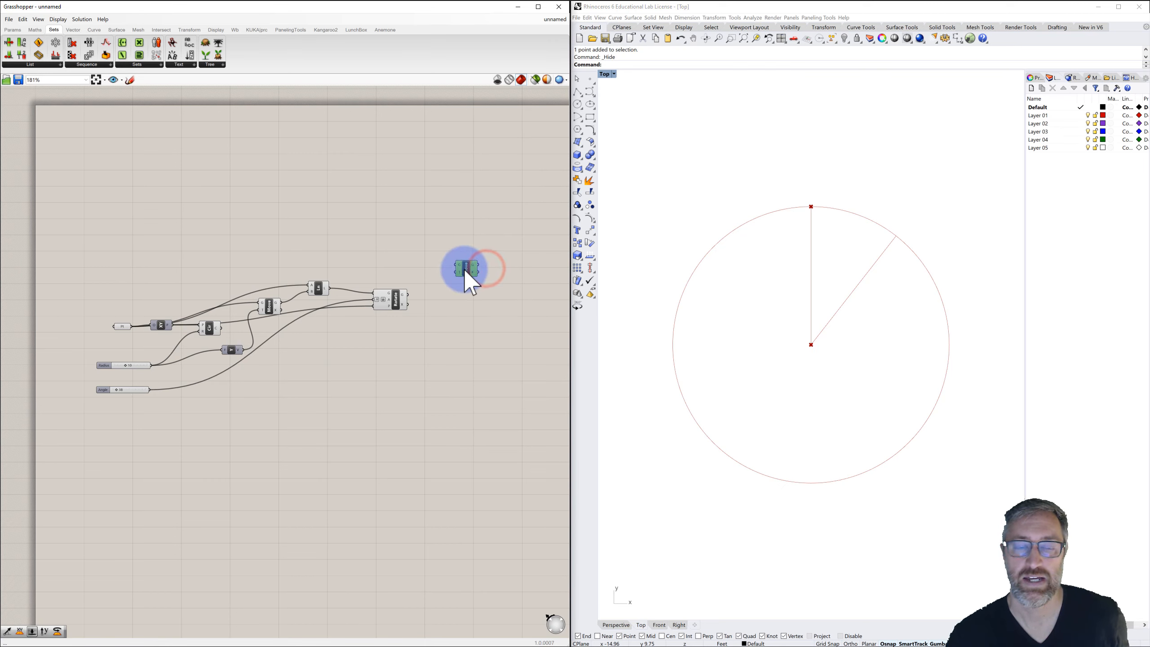
{"action": "left_click", "coordinate": [462, 303]}
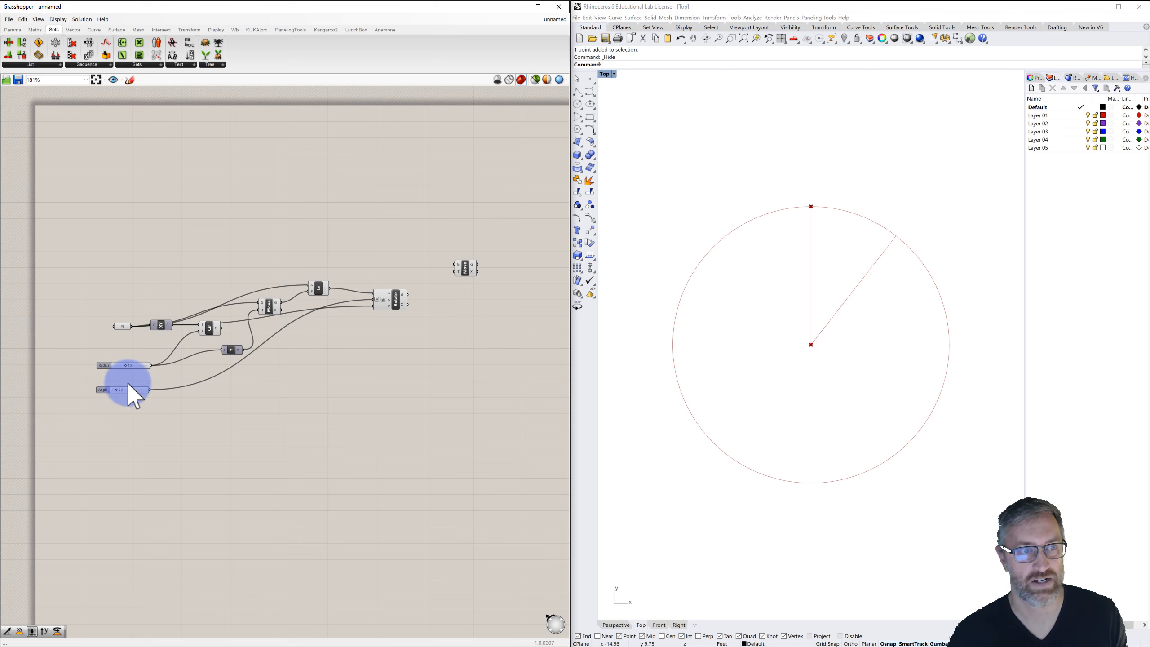
Rename the radius slider to Radius Inner.
{"action": "scroll", "coordinate": [112, 378], "scroll_direction": "up", "scroll_amount": 3}
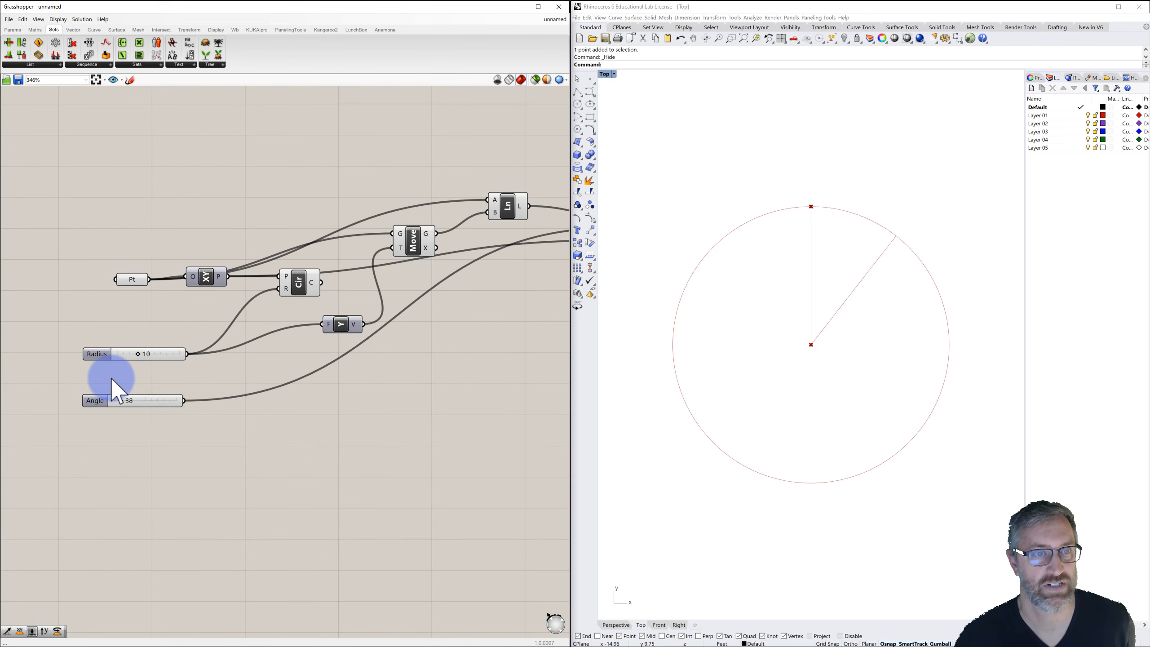
{"action": "right_click_drag", "start_coordinate": [110, 377], "coordinate": [231, 339]}
{"action": "scroll", "coordinate": [236, 342], "scroll_direction": "up", "scroll_amount": 3}
{"action": "left_click", "coordinate": [215, 303]}
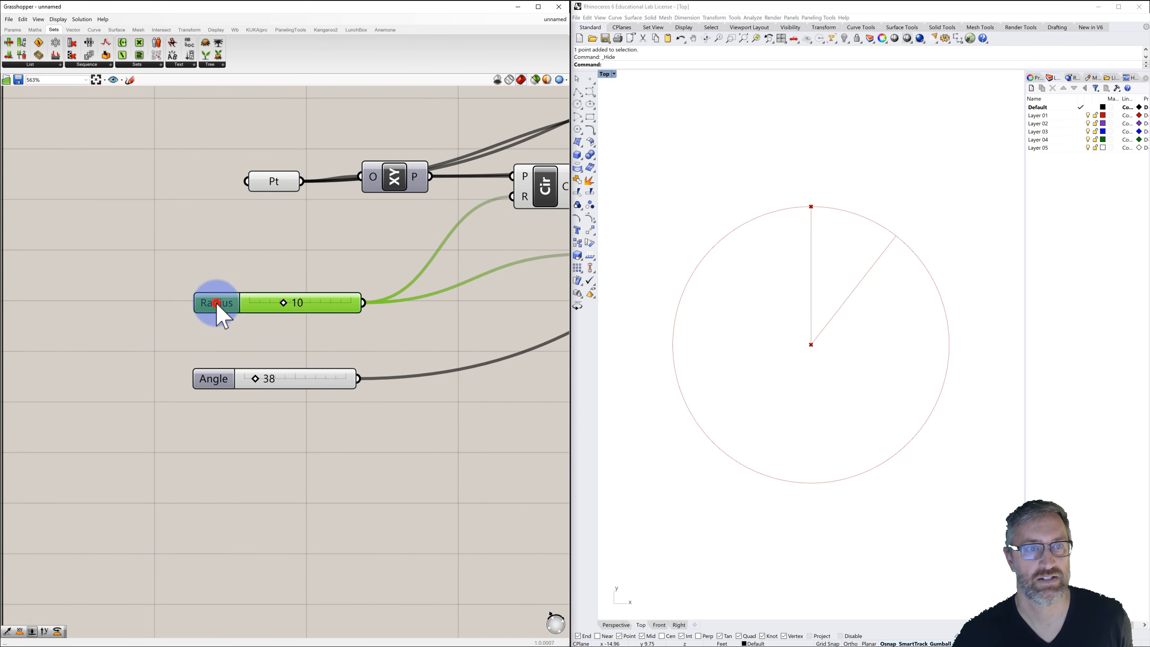
{"action": "double_click", "coordinate": [215, 303]}
{"action": "left_click", "coordinate": [206, 235]}
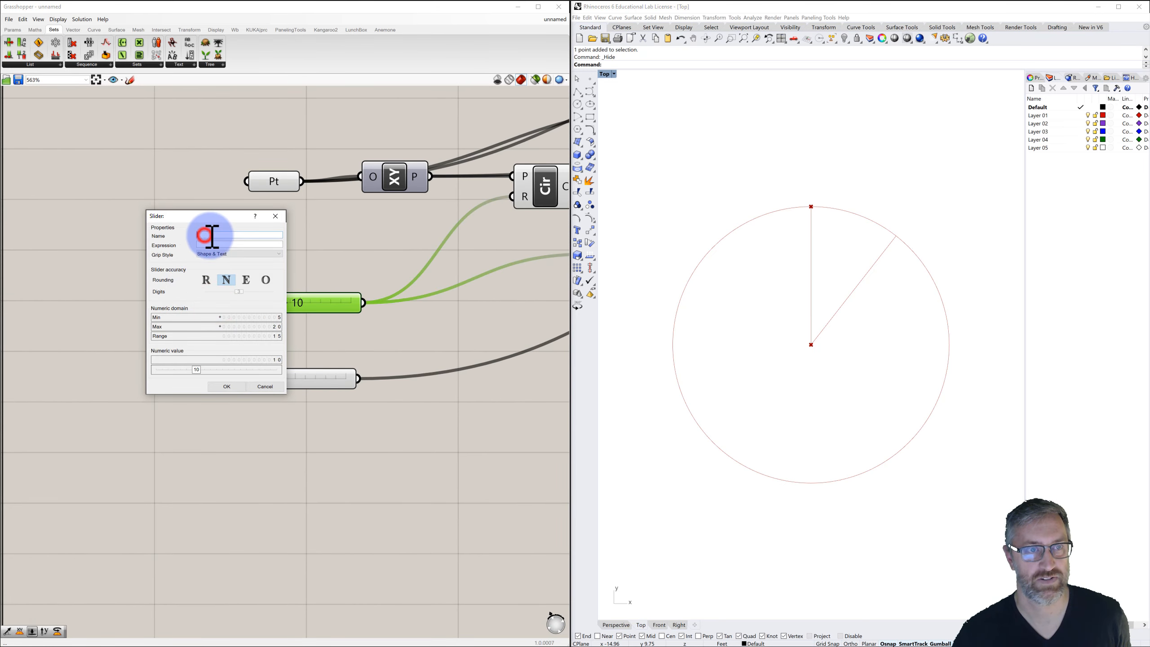
{"action": "type", "text": "Radius Inner"}
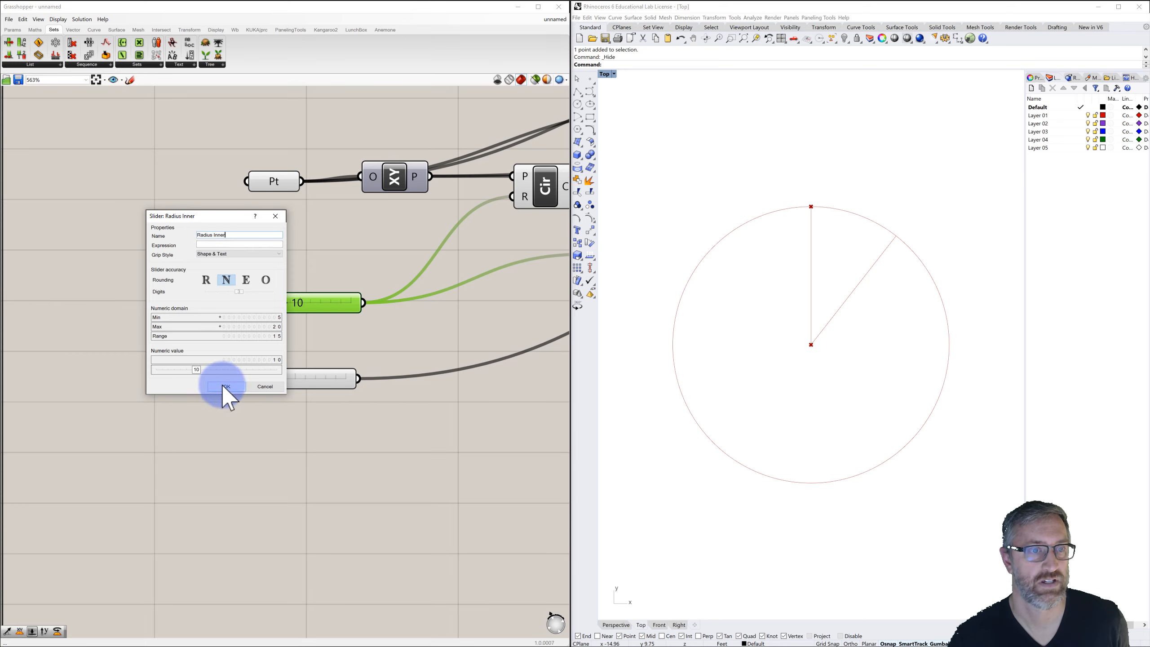
{"action": "left_click", "coordinate": [226, 386]}
Duplicate the radius slider below the angle slider, name the copy Radius Outer and set it to 5.
{"action": "left_click", "coordinate": [225, 303]}
{"action": "left_click_drag", "start_coordinate": [224, 306], "coordinate": [218, 446], "text": "alt"}
{"action": "double_click", "coordinate": [217, 443]}
{"action": "left_click", "coordinate": [235, 376]}
{"action": "left_click", "coordinate": [233, 374]}
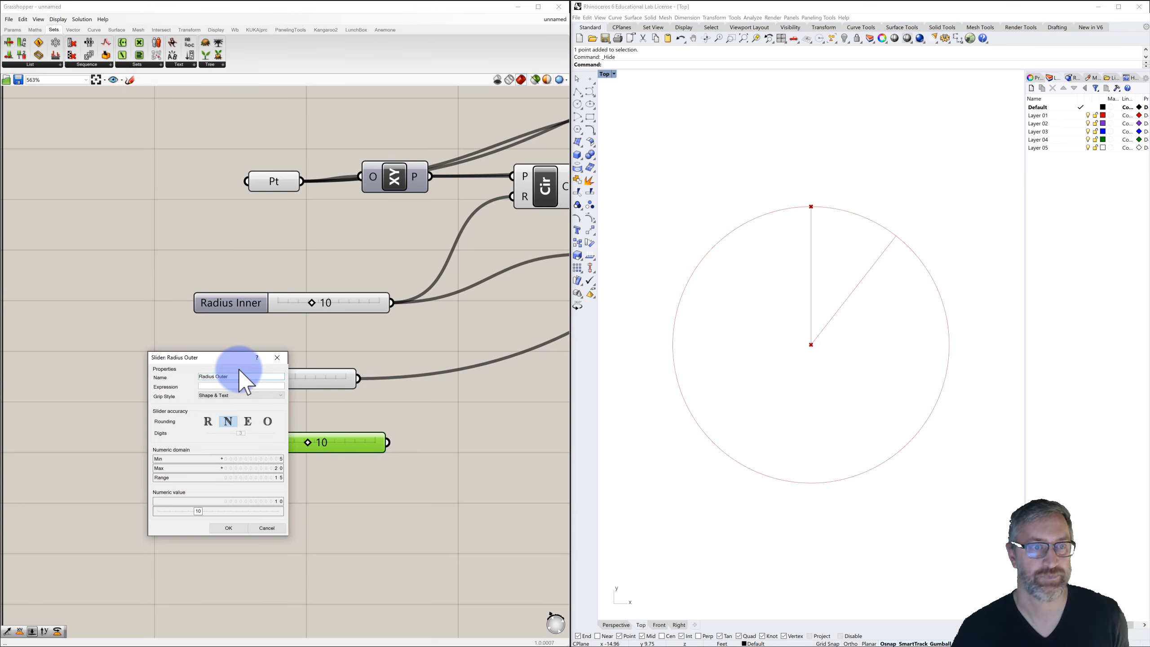
{"action": "left_click", "coordinate": [225, 528]}
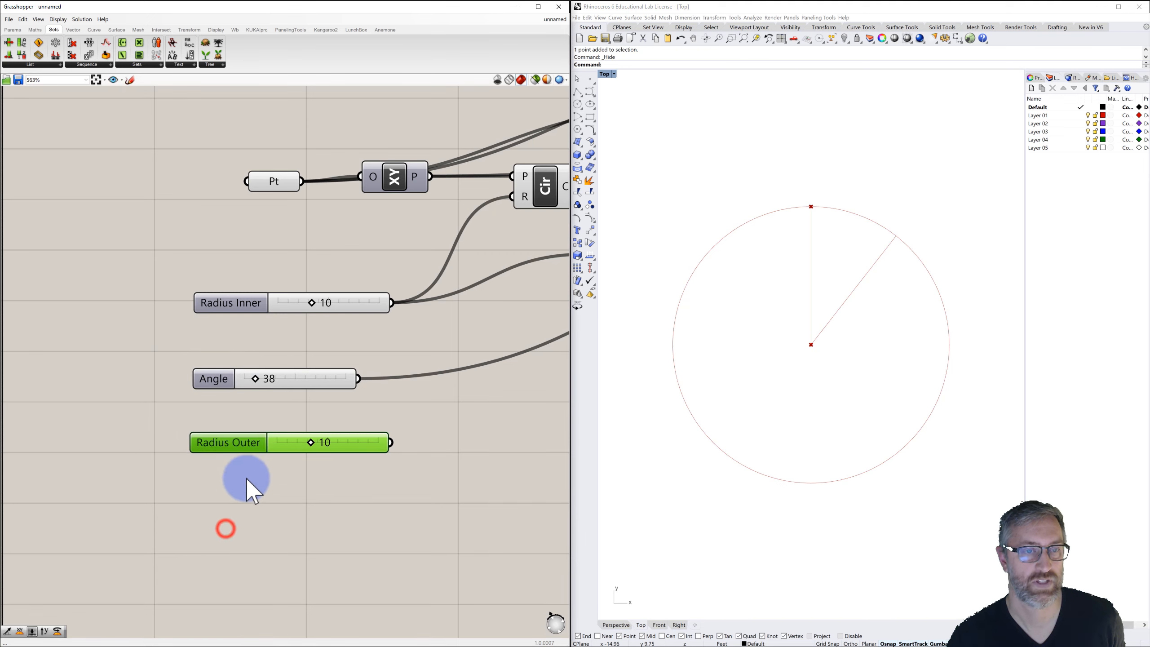
{"action": "left_click_drag", "start_coordinate": [239, 439], "coordinate": [268, 453]}
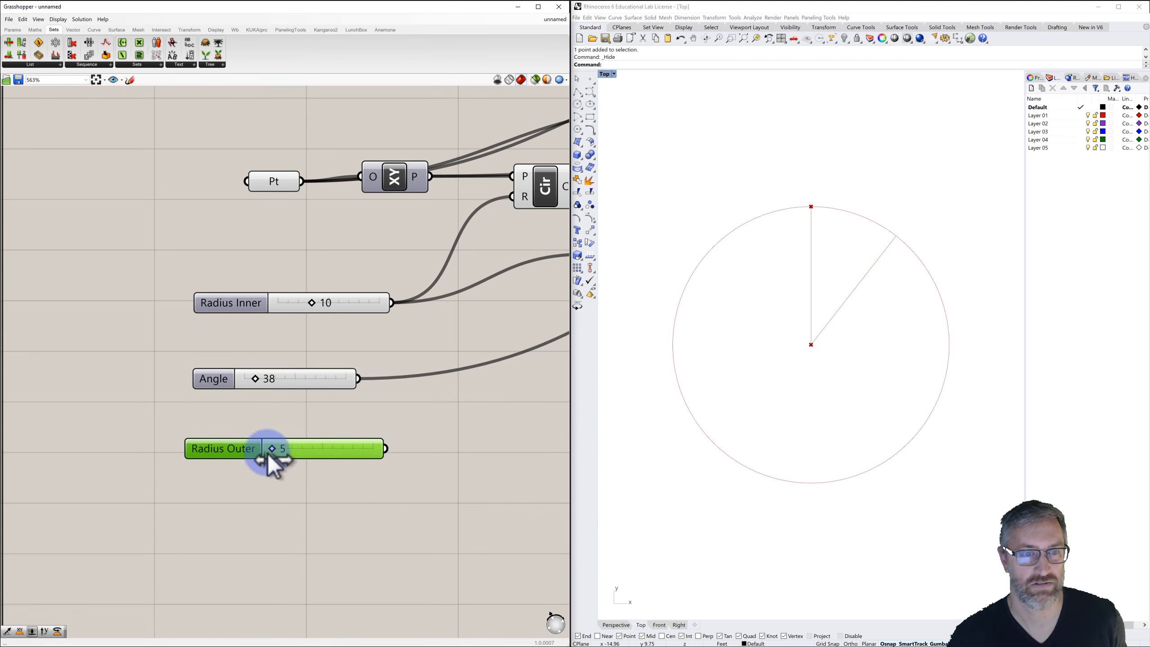
Duplicate the Unit Y component and feed the Radius Outer slider into the copy's factor input.
{"action": "scroll", "coordinate": [265, 445], "scroll_direction": "down", "scroll_amount": 3}
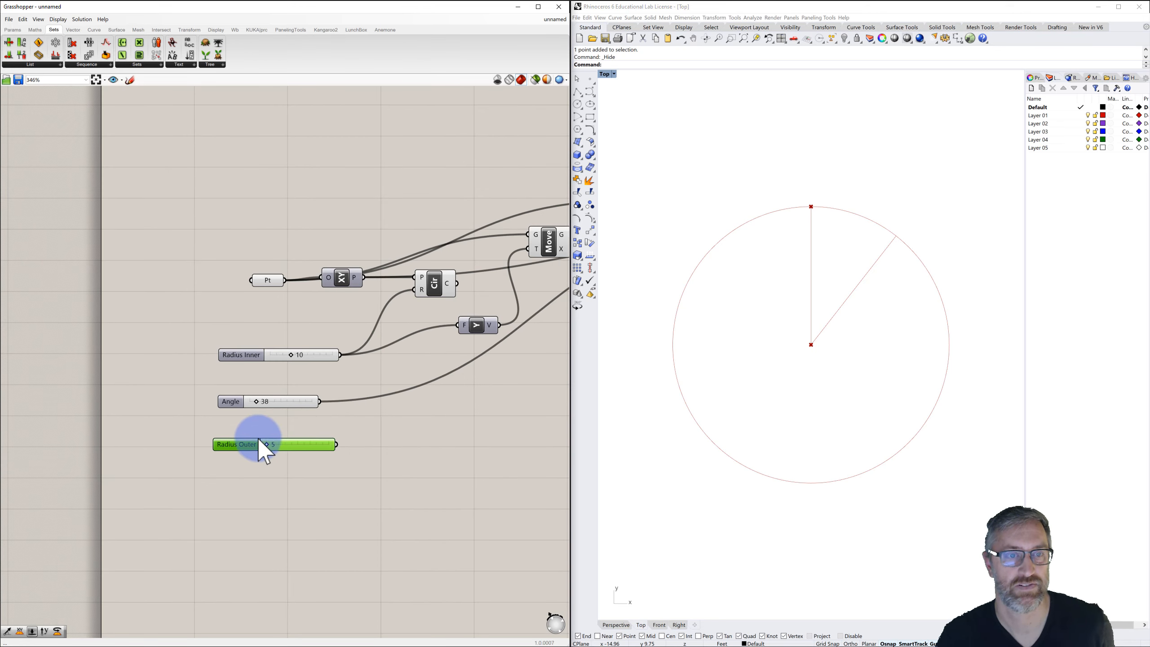
{"action": "right_click_drag", "start_coordinate": [334, 416], "coordinate": [236, 385]}
{"action": "scroll", "coordinate": [323, 418], "scroll_direction": "down", "scroll_amount": 2}
{"action": "scroll", "coordinate": [228, 396], "scroll_direction": "down", "scroll_amount": 1}
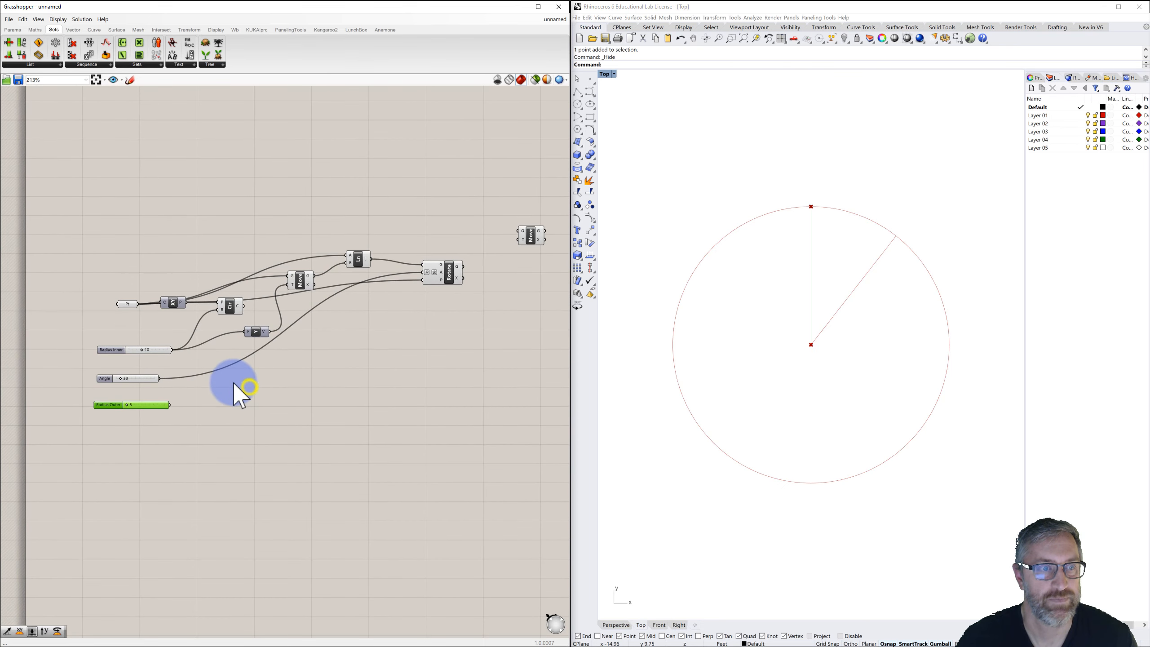
{"action": "left_click", "coordinate": [255, 331]}
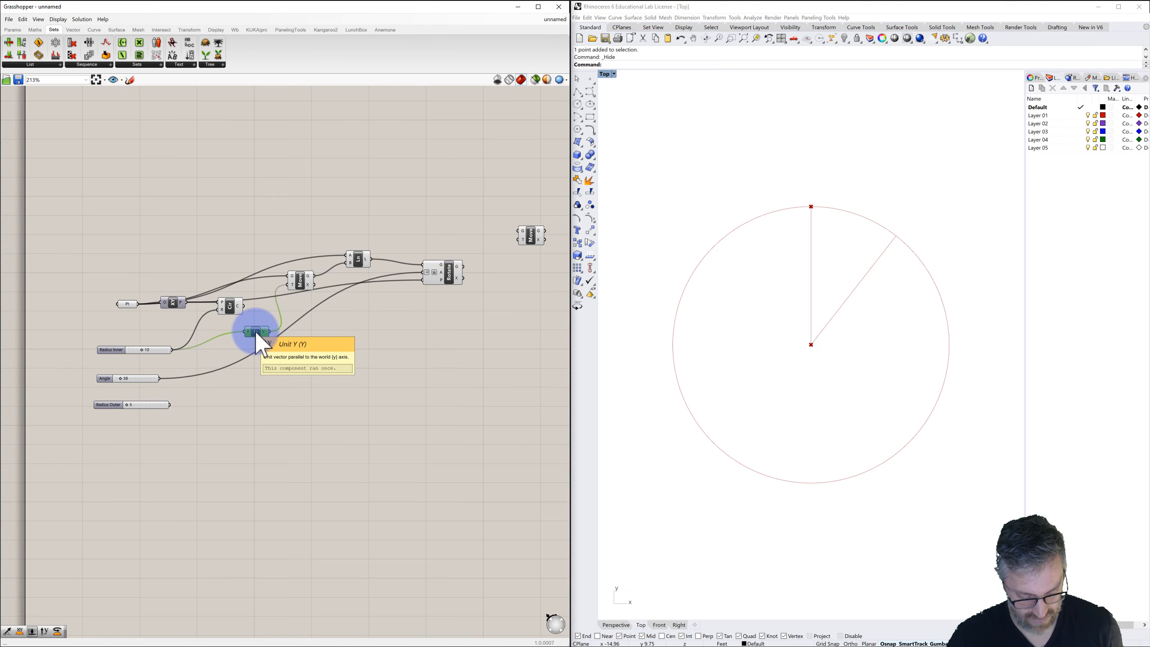
{"action": "left_click_drag", "start_coordinate": [255, 331], "coordinate": [281, 380], "text": "alt"}
{"action": "left_click_drag", "start_coordinate": [170, 405], "coordinate": [274, 383]}
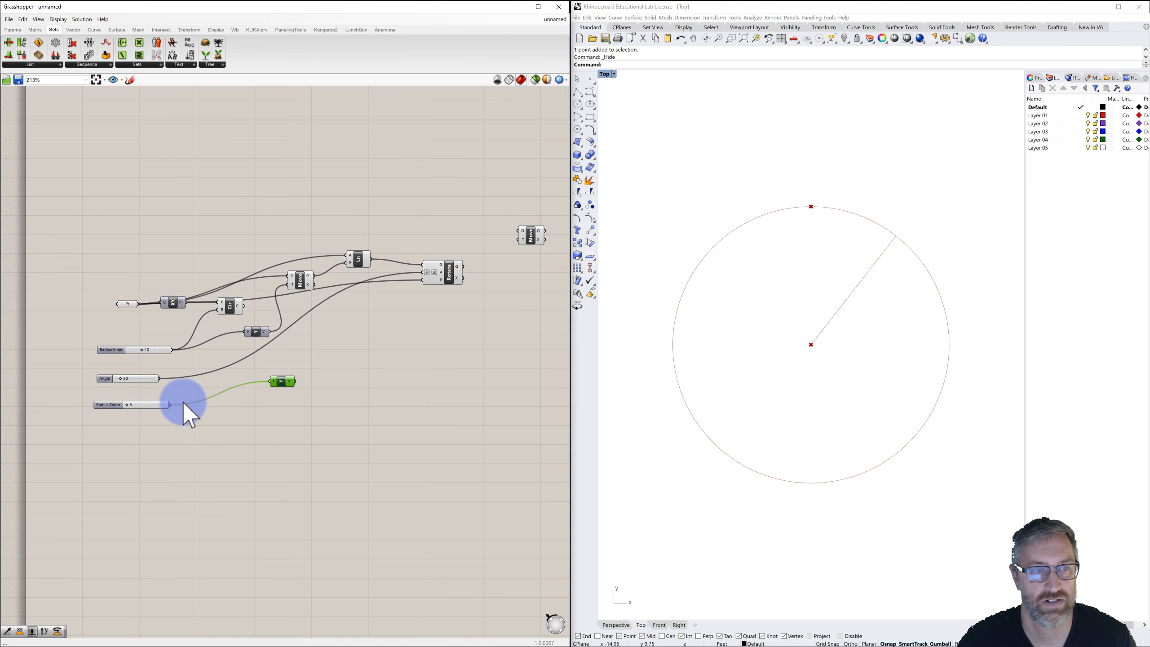
Connect the new Unit Y vector to the new Move's motion input and the first moved point to its geometry input.
{"action": "left_click_drag", "start_coordinate": [295, 381], "coordinate": [517, 240]}
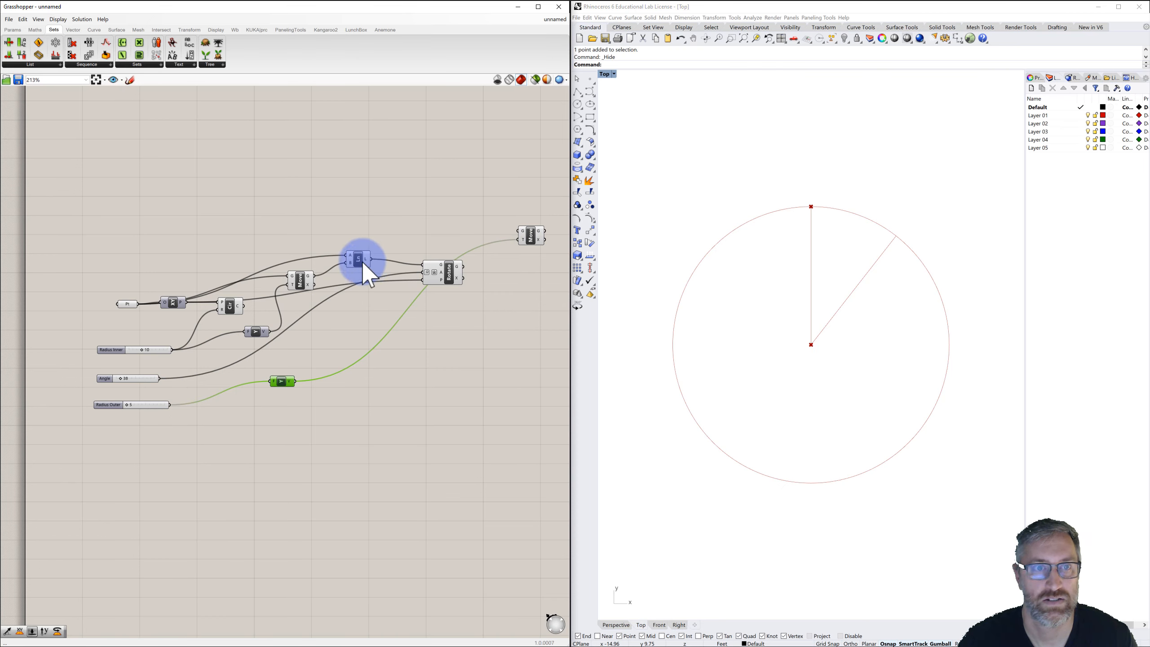
{"action": "left_click", "coordinate": [301, 280]}
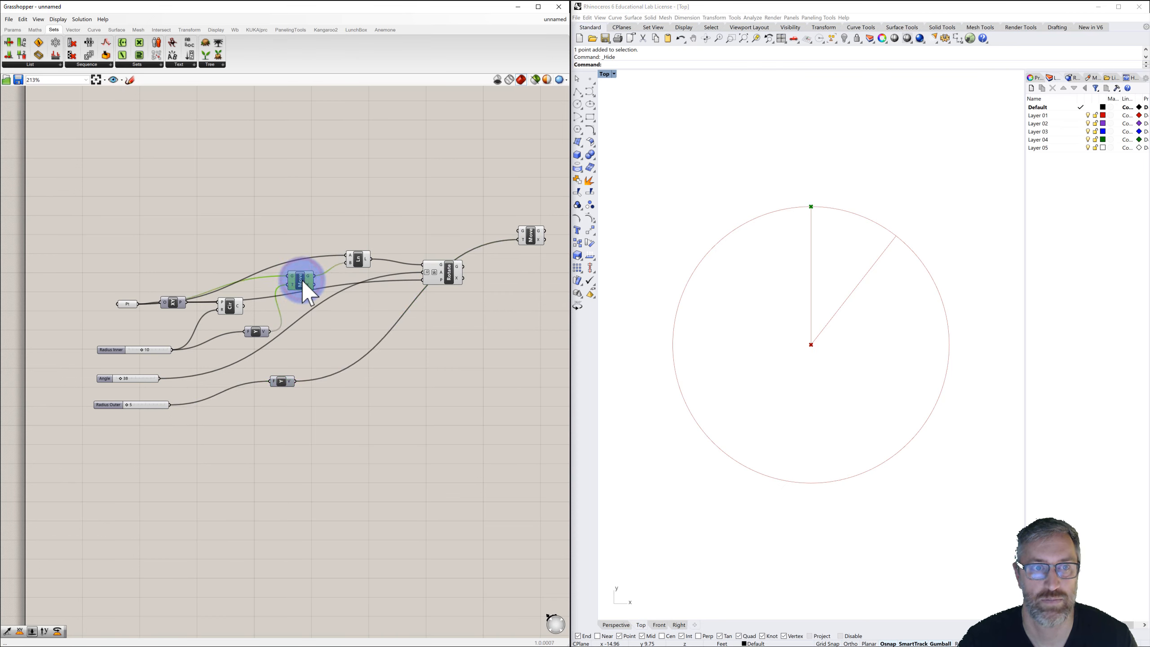
{"action": "left_click_drag", "start_coordinate": [314, 276], "coordinate": [517, 218]}
{"action": "left_click", "coordinate": [518, 244]}
{"action": "left_click", "coordinate": [515, 210]}
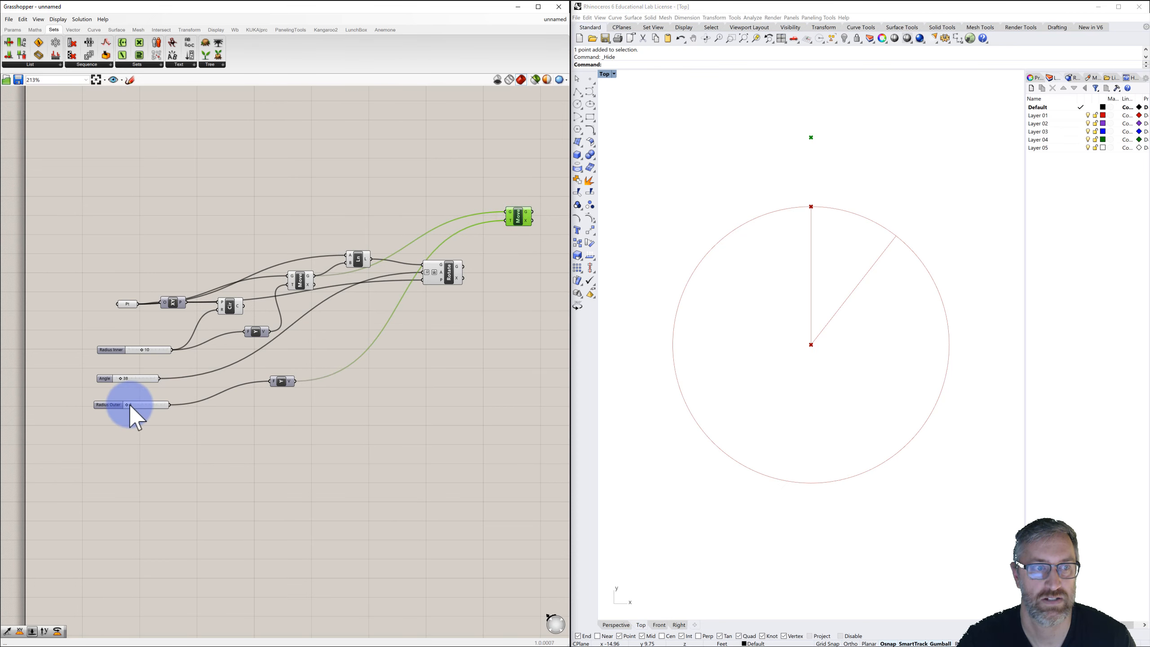
Examine the newly moved point above the circle in the Top viewport.
{"action": "mouse_move", "coordinate": [128, 405]}
{"action": "left_mouse_down"}
{"action": "mouse_move", "coordinate": [152, 407]}
{"action": "mouse_move", "coordinate": [121, 407]}
{"action": "left_mouse_up"}
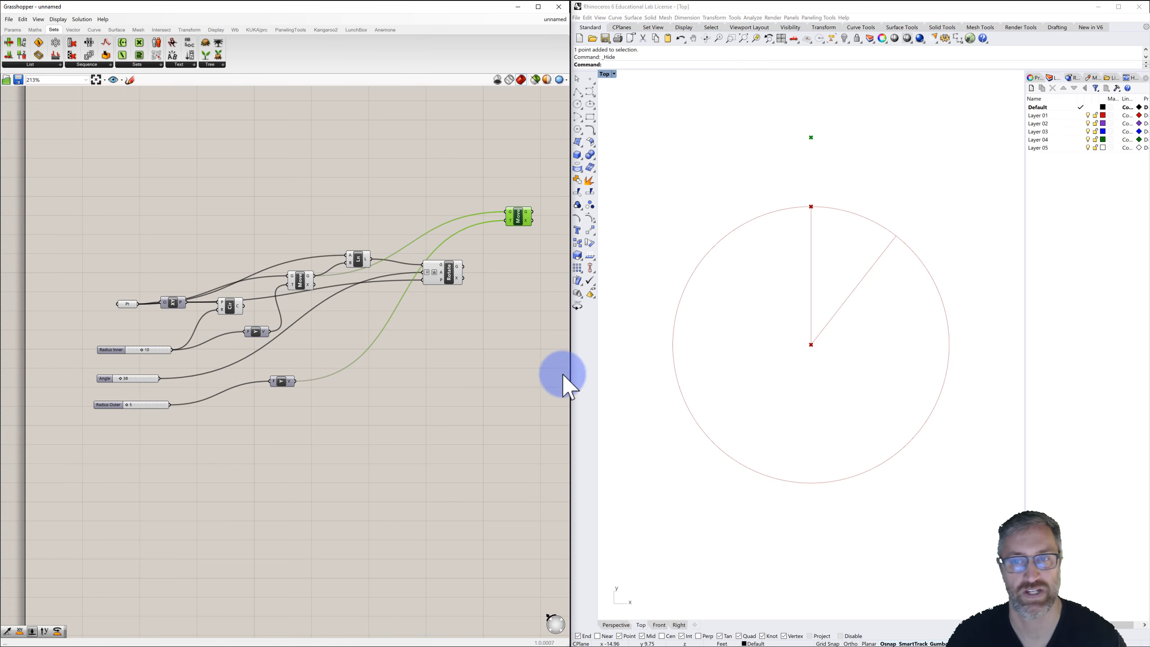
{"action": "left_click", "coordinate": [726, 376]}
{"action": "scroll", "coordinate": [806, 198], "scroll_direction": "up", "scroll_amount": 2}
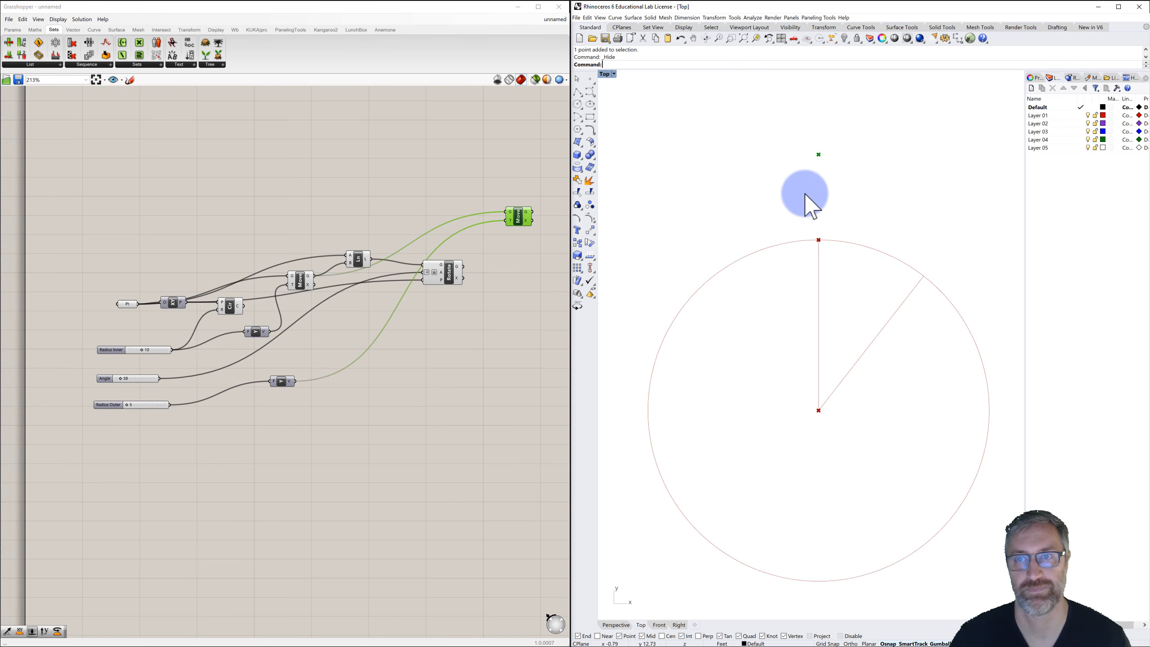
{"action": "right_click_drag", "start_coordinate": [806, 195], "coordinate": [803, 208]}
{"action": "left_click", "coordinate": [788, 201]}
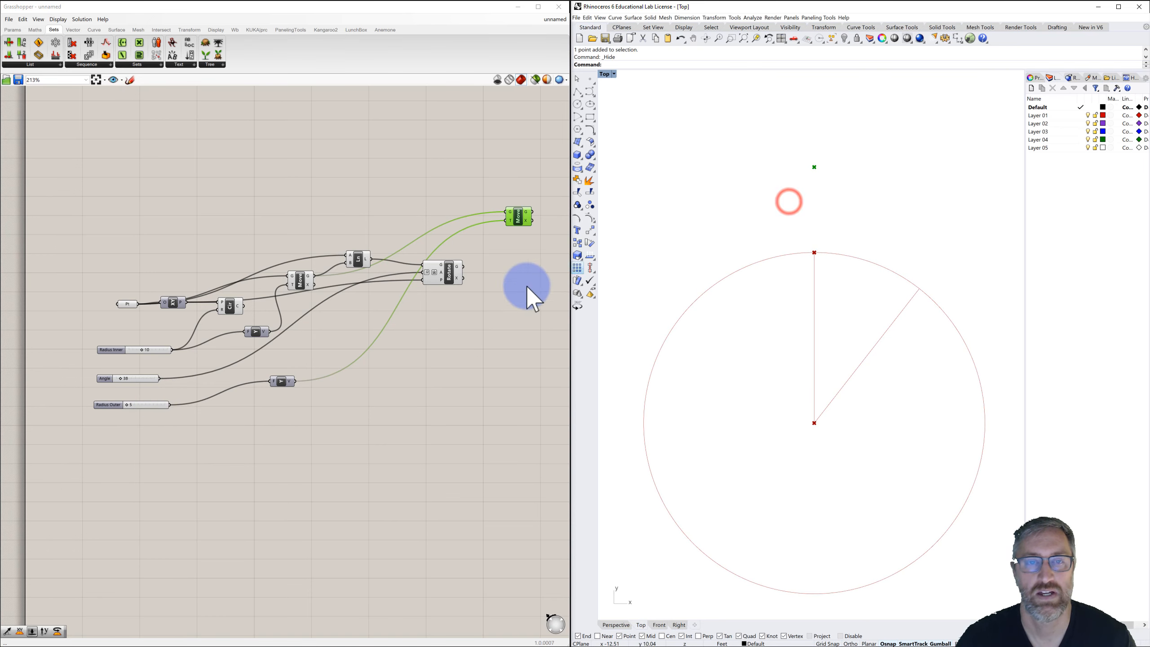
{"action": "left_click", "coordinate": [505, 294]}
{"action": "right_click_drag", "start_coordinate": [511, 293], "coordinate": [415, 292]}
{"action": "scroll", "coordinate": [437, 286], "scroll_direction": "down", "scroll_amount": 1}
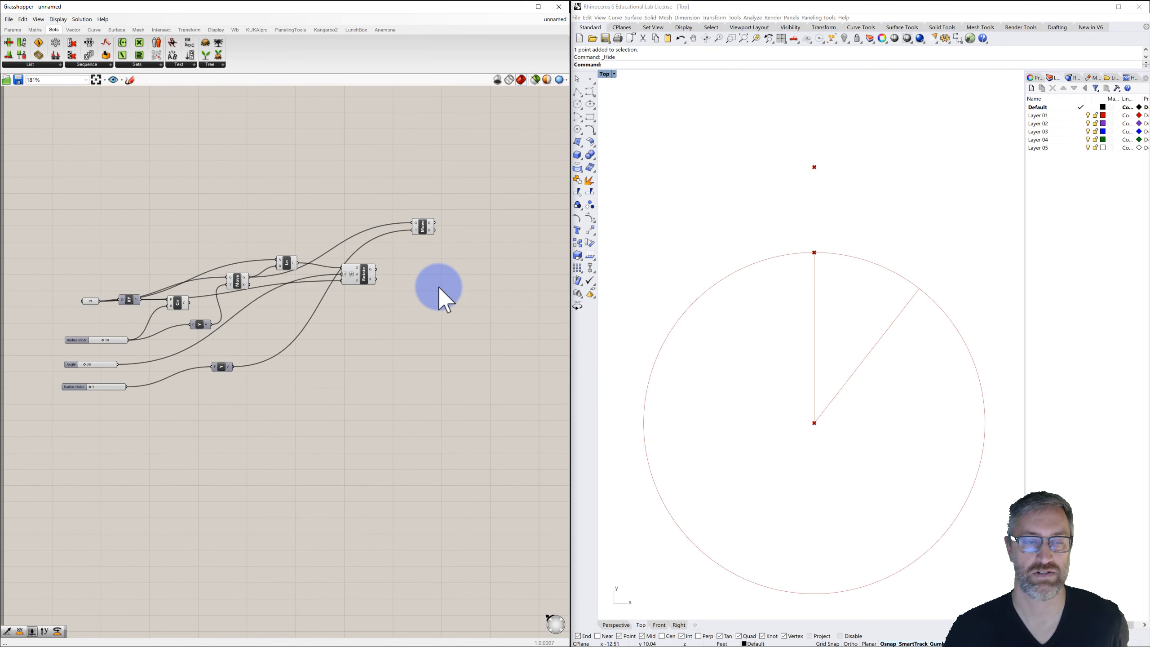
{"action": "left_click", "coordinate": [438, 286]}
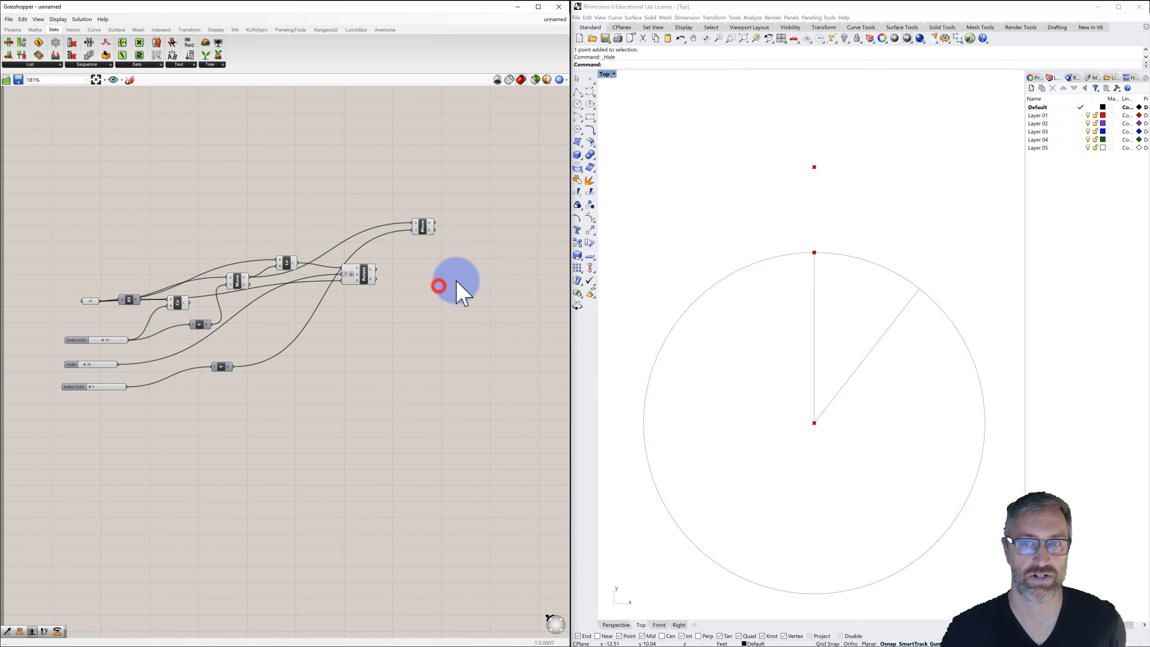
Add an XY Plane component and use the second moved point as its origin.
{"action": "double_click", "coordinate": [474, 256]}
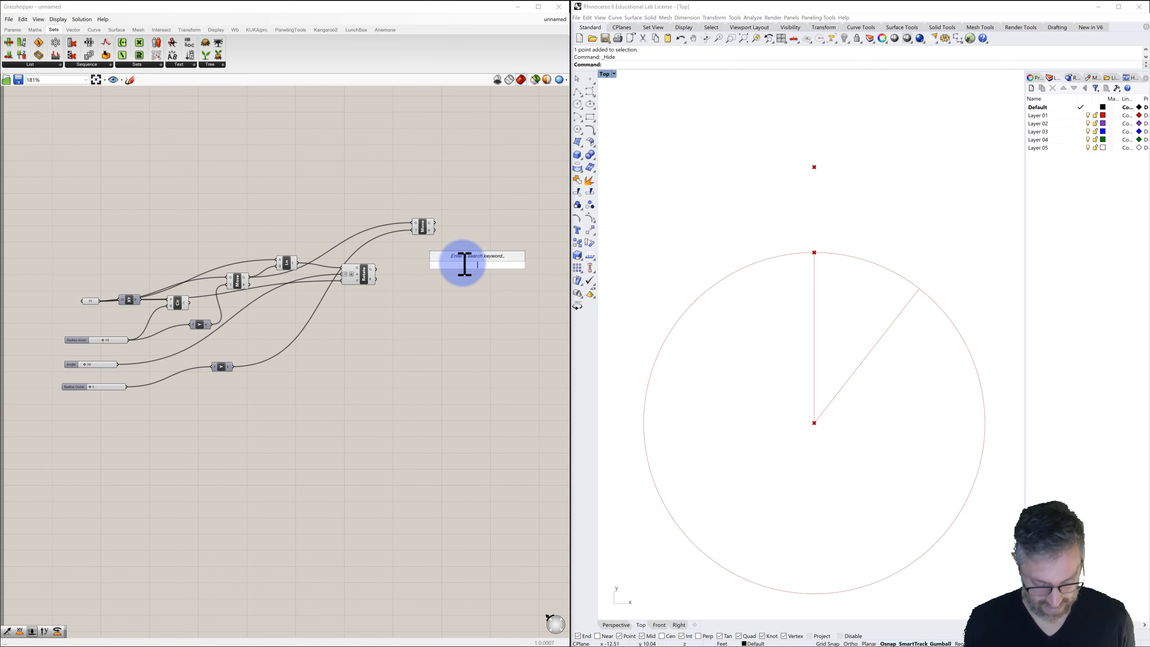
{"action": "type", "text": "xy"}
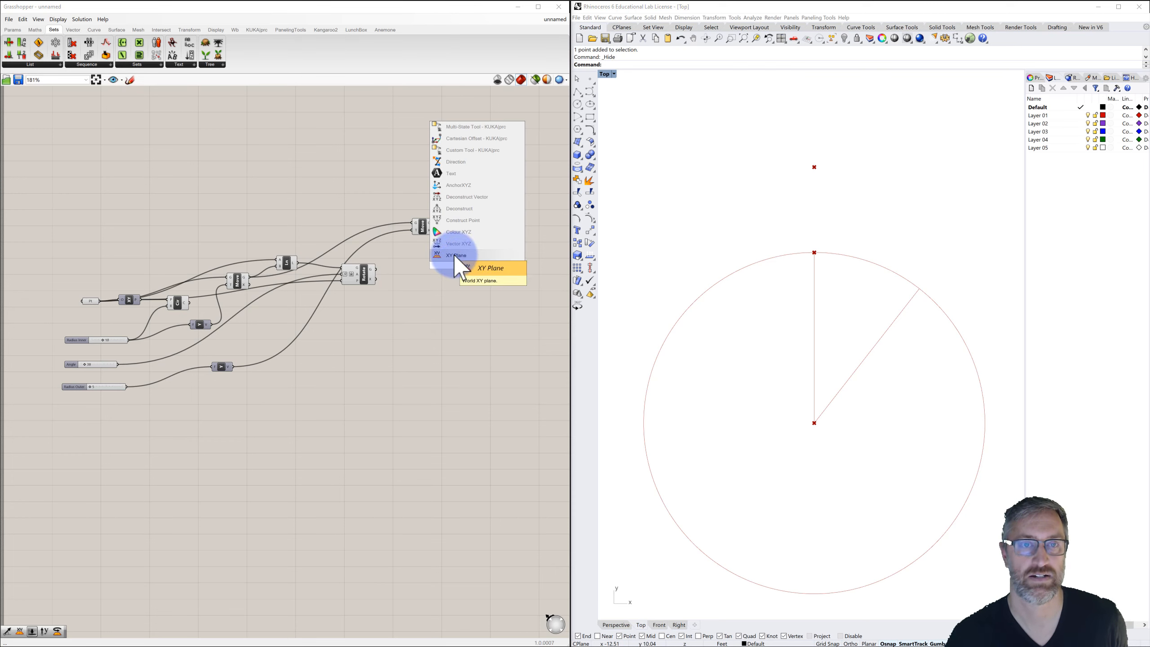
{"action": "left_click", "coordinate": [453, 255]}
{"action": "mouse_move", "coordinate": [477, 267]}
{"action": "left_mouse_down"}
{"action": "mouse_move", "coordinate": [477, 252]}
{"action": "mouse_move", "coordinate": [436, 230]}
{"action": "mouse_move", "coordinate": [466, 258]}
{"action": "mouse_move", "coordinate": [478, 252]}
{"action": "left_mouse_up"}
{"action": "left_click", "coordinate": [433, 226]}
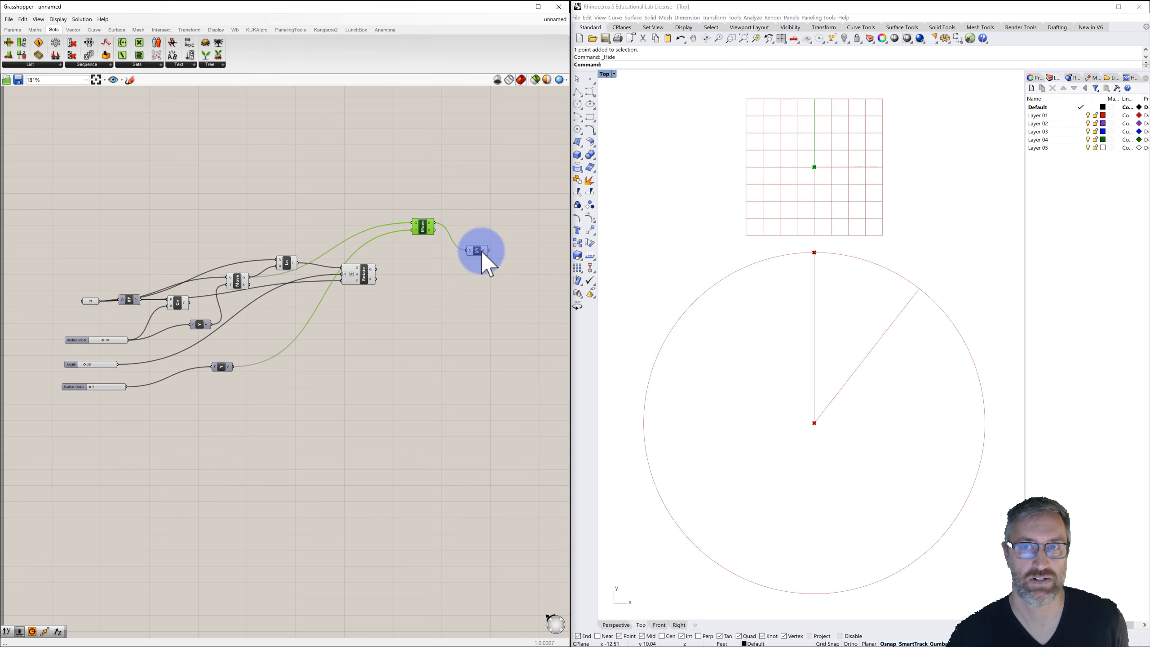
{"action": "left_click", "coordinate": [478, 252]}
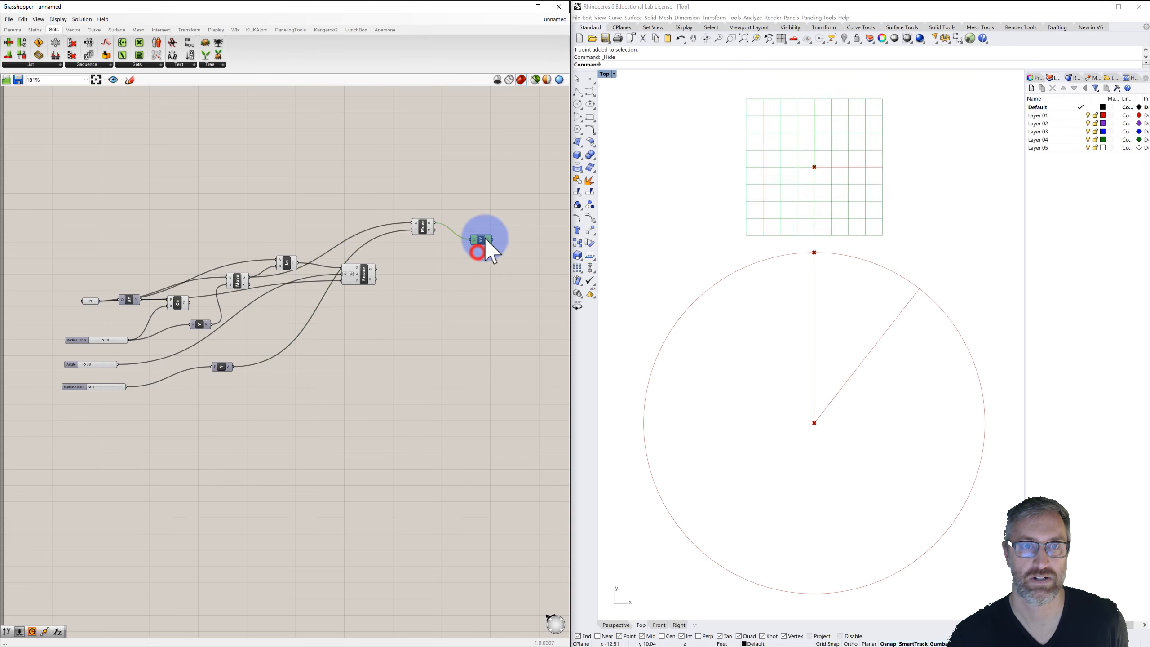
Add a Circle component on the new plane and drive its radius with the Radius Outer slider.
{"action": "left_click", "coordinate": [487, 213]}
{"action": "left_click", "coordinate": [527, 212]}
{"action": "double_click", "coordinate": [527, 212]}
{"action": "type", "text": "circle"}
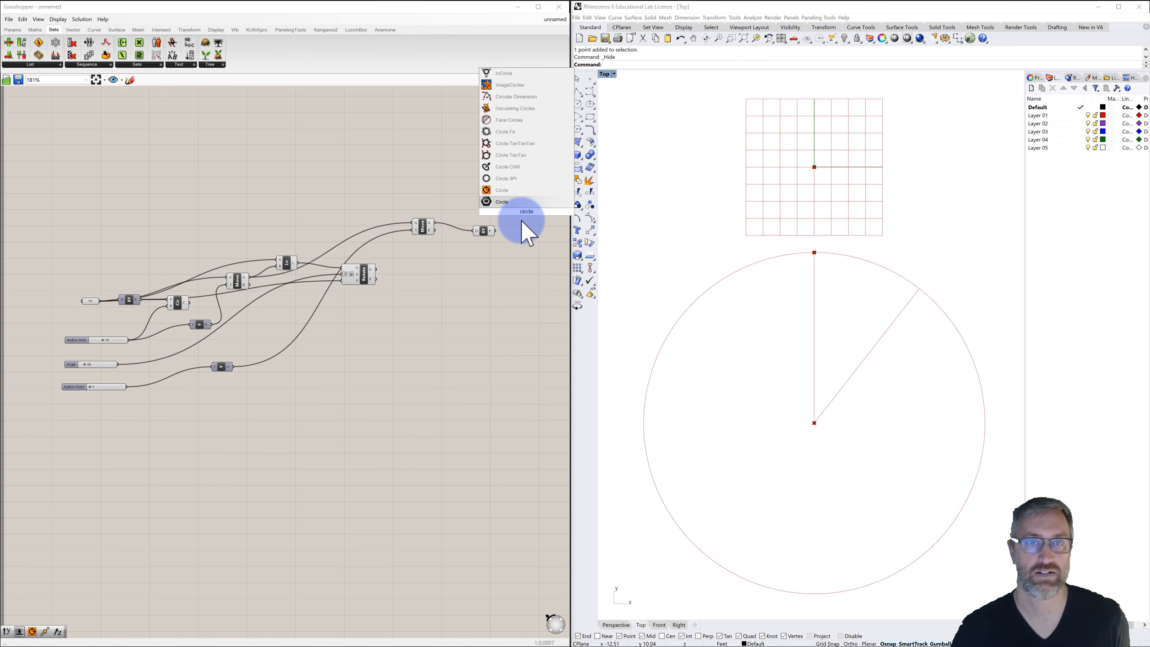
{"action": "left_click", "coordinate": [502, 191]}
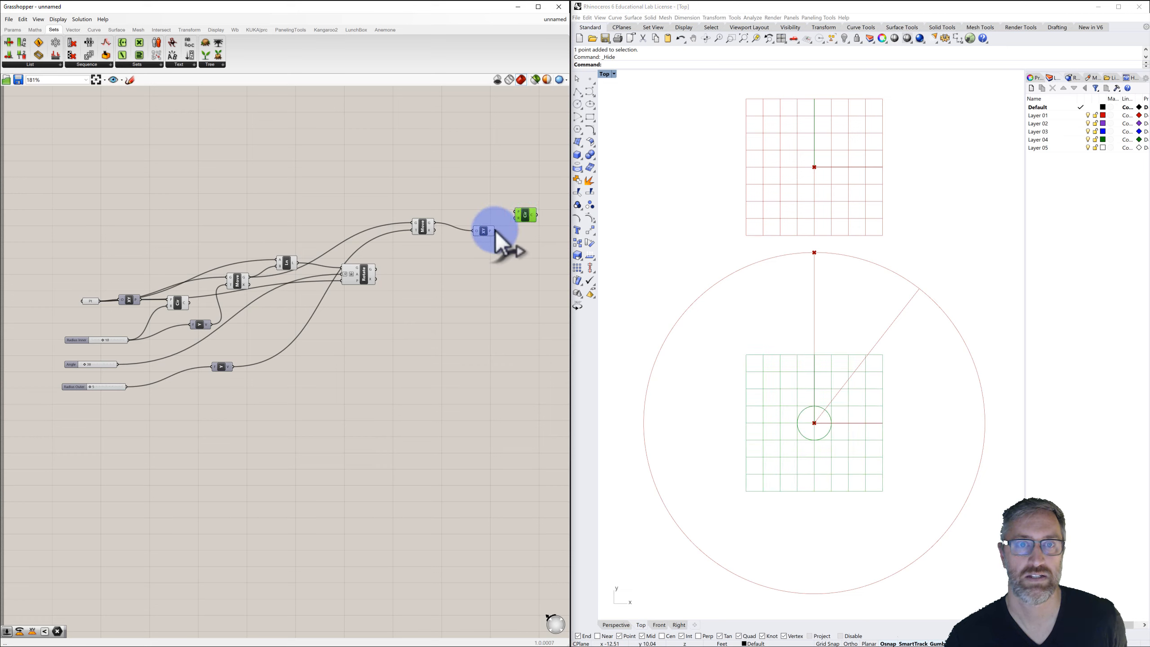
{"action": "left_click_drag", "start_coordinate": [495, 230], "coordinate": [525, 226]}
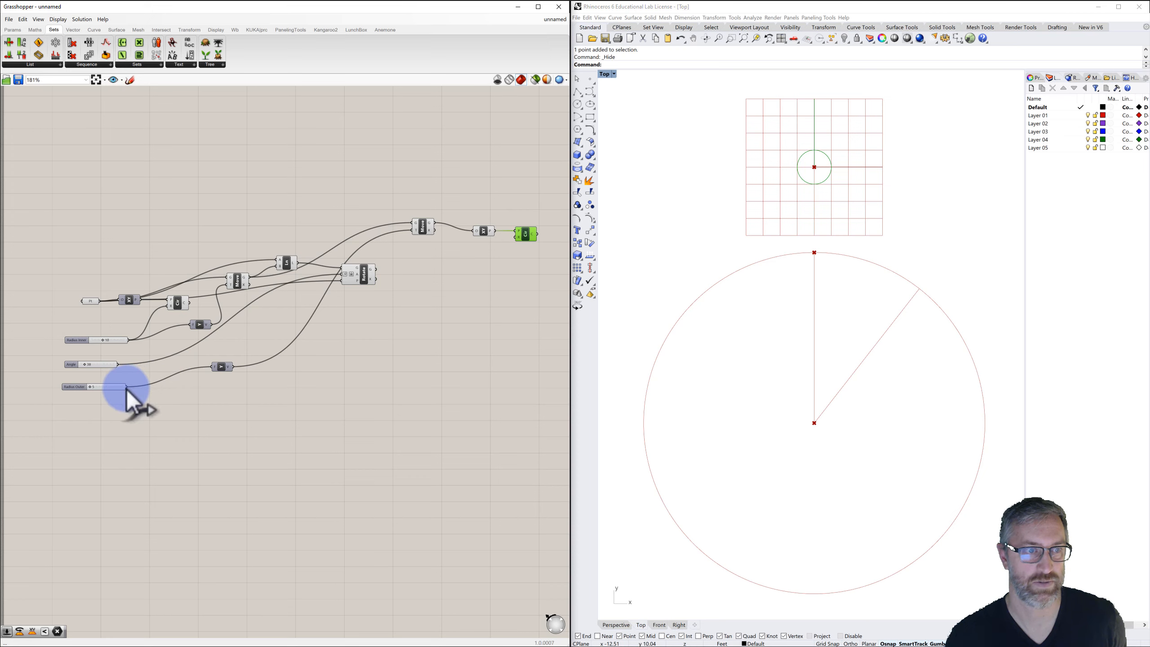
{"action": "left_click_drag", "start_coordinate": [128, 386], "coordinate": [524, 238]}
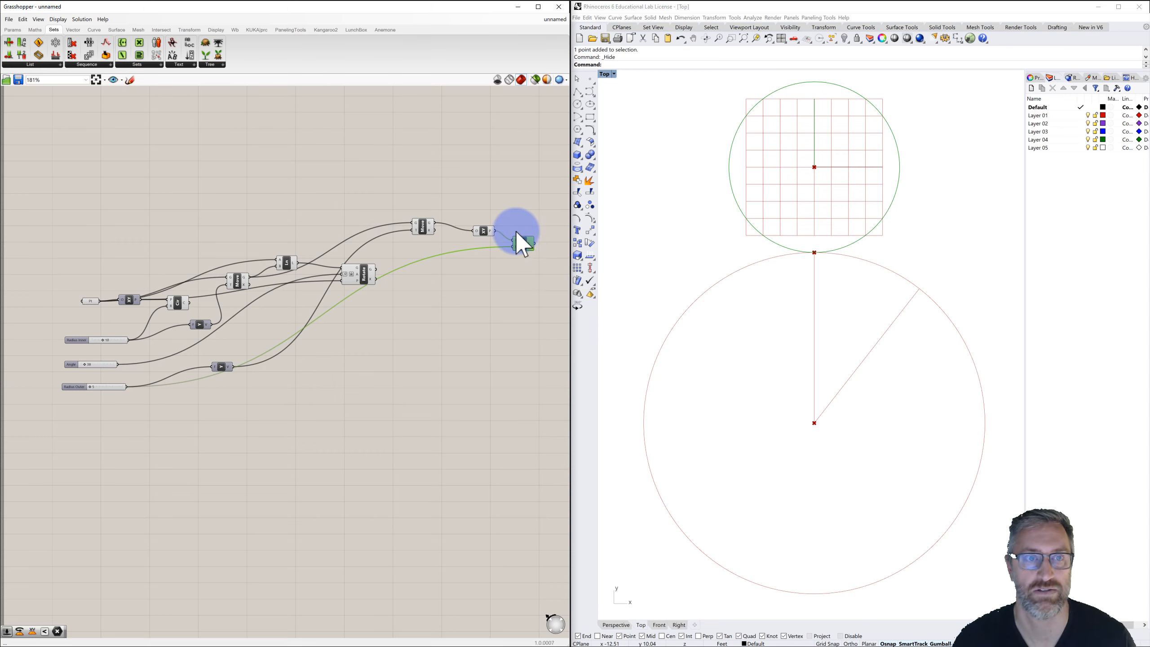
Turn off the preview of the new XY Plane component.
{"action": "left_click", "coordinate": [519, 203]}
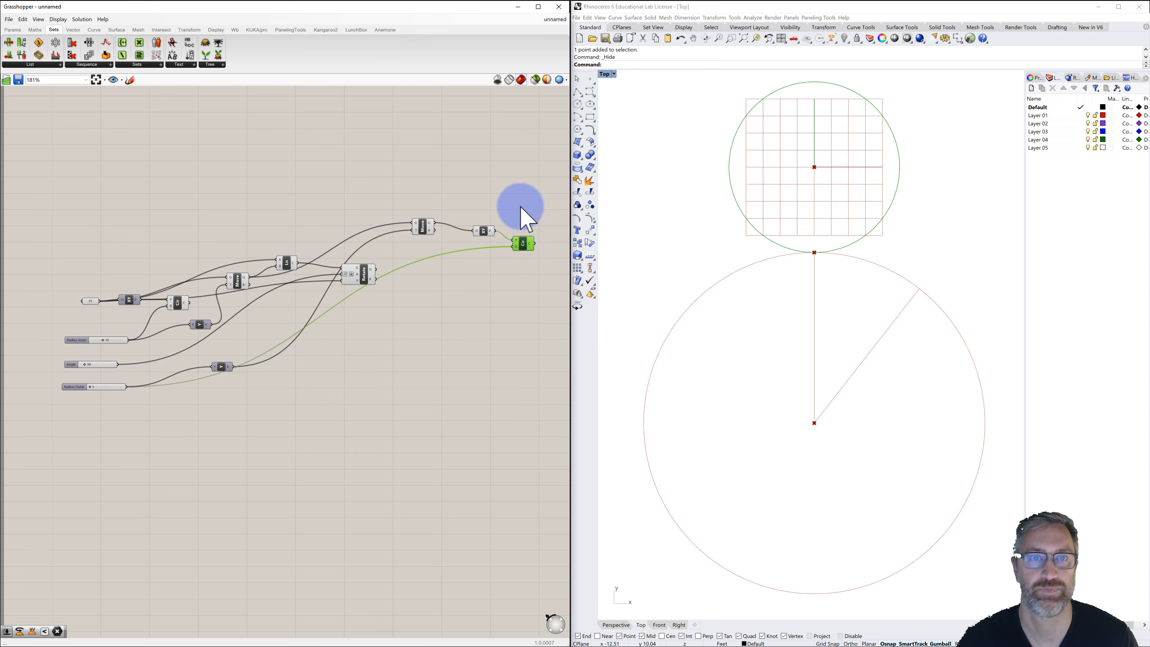
{"action": "right_click", "coordinate": [483, 228]}
{"action": "left_click", "coordinate": [497, 241]}
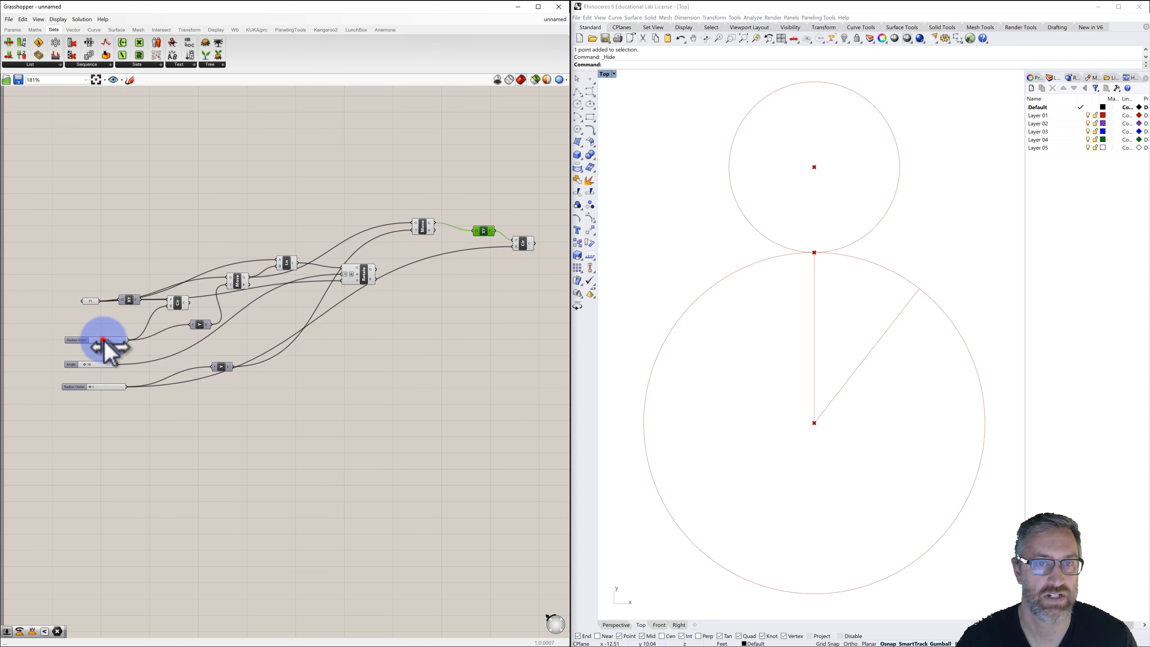
Set the Radius Inner slider to 8.
{"action": "left_click_drag", "start_coordinate": [104, 339], "coordinate": [99, 348]}
{"action": "left_click_drag", "start_coordinate": [91, 388], "coordinate": [96, 391]}
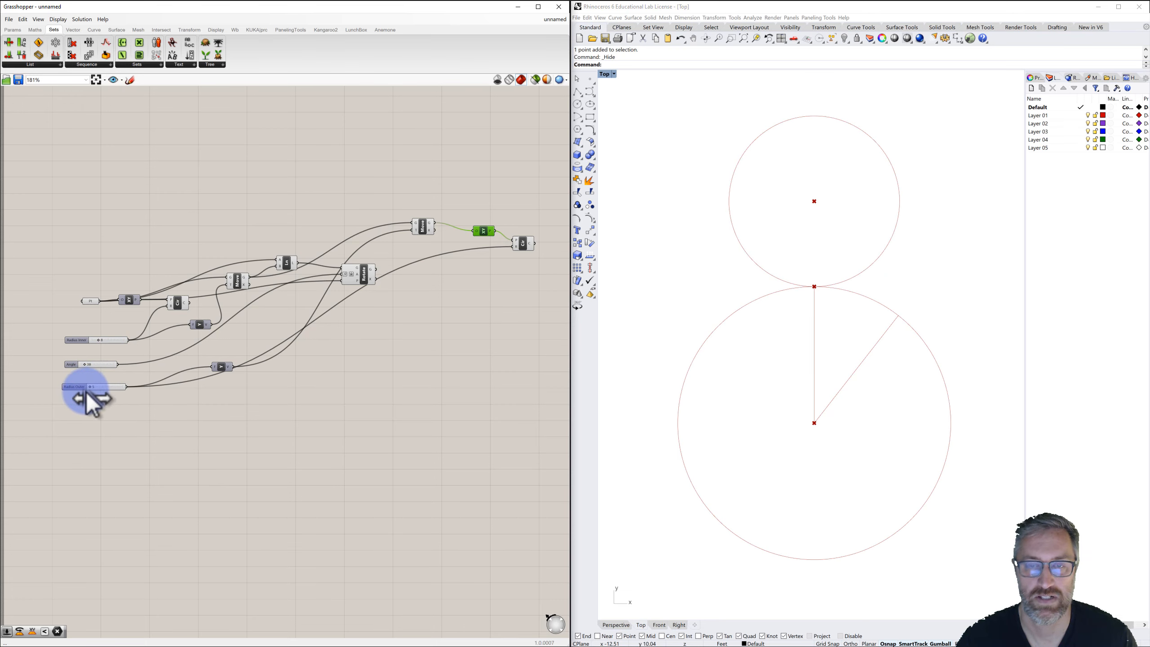
{"action": "left_click", "coordinate": [176, 413]}
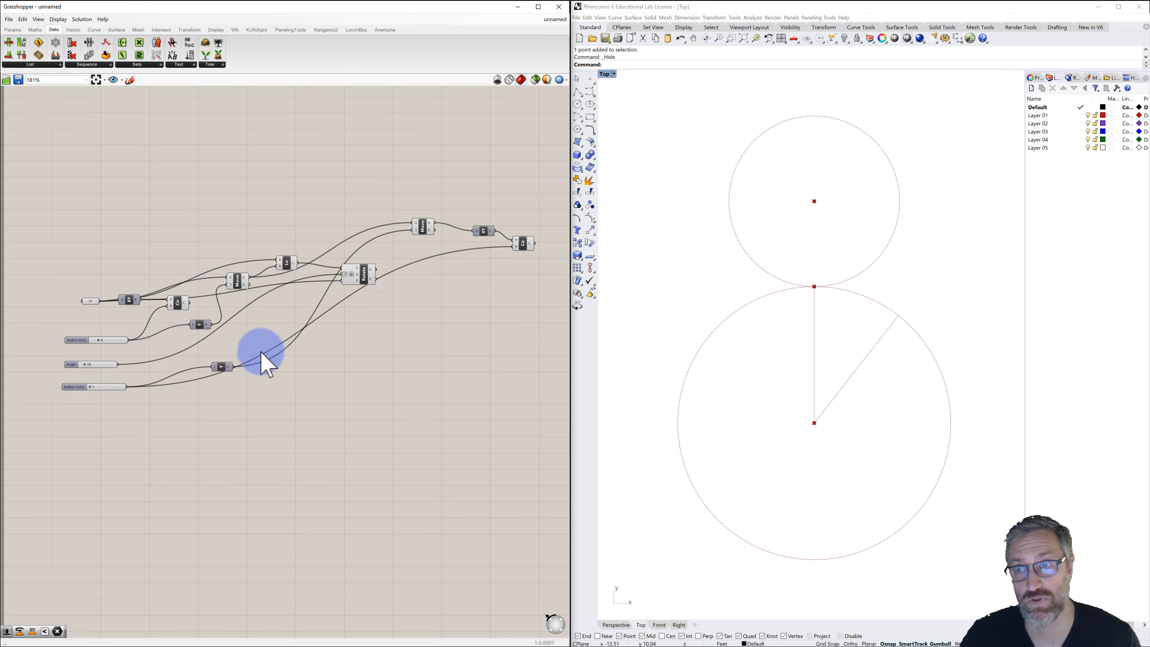
Add a Line parameter next to the new circle component.
{"action": "left_click", "coordinate": [522, 241]}
{"action": "left_click", "coordinate": [515, 279]}
{"action": "right_click_drag", "start_coordinate": [513, 280], "coordinate": [477, 272]}
{"action": "scroll", "coordinate": [503, 272], "scroll_direction": "down", "scroll_amount": 1}
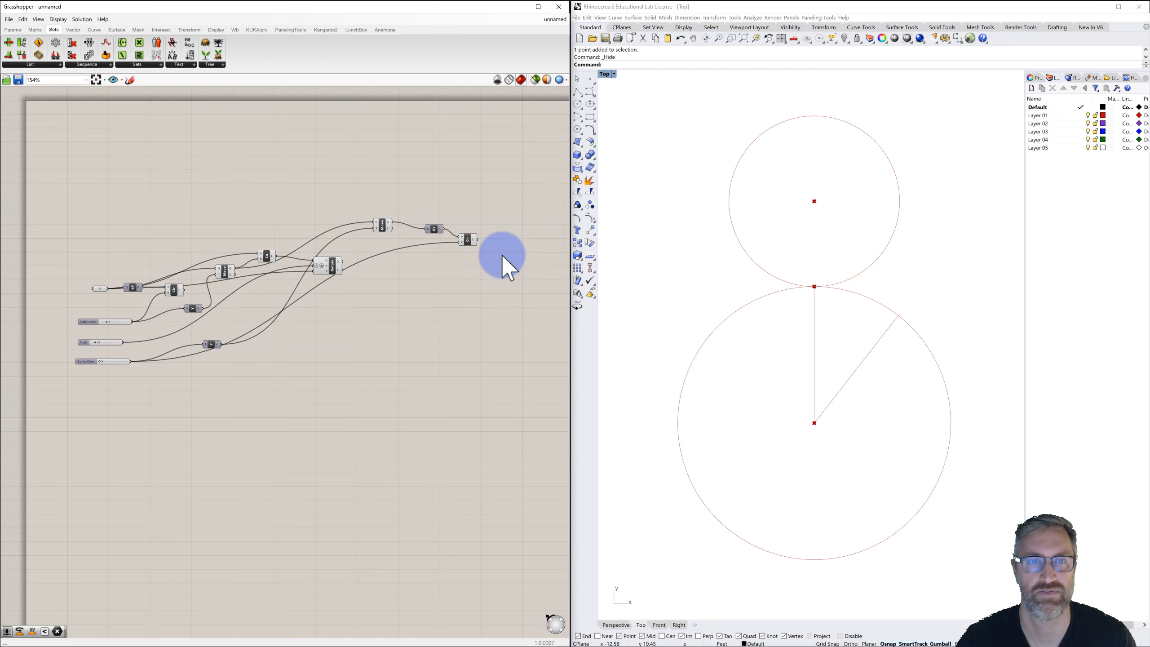
{"action": "double_click", "coordinate": [511, 243]}
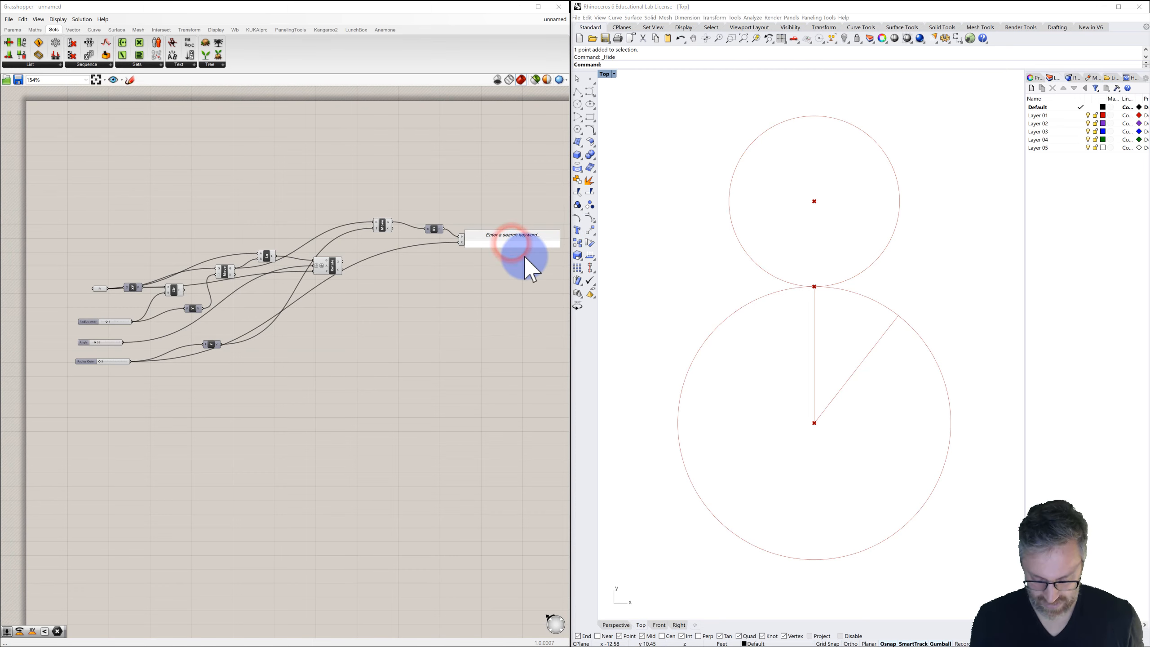
{"action": "type", "text": "line"}
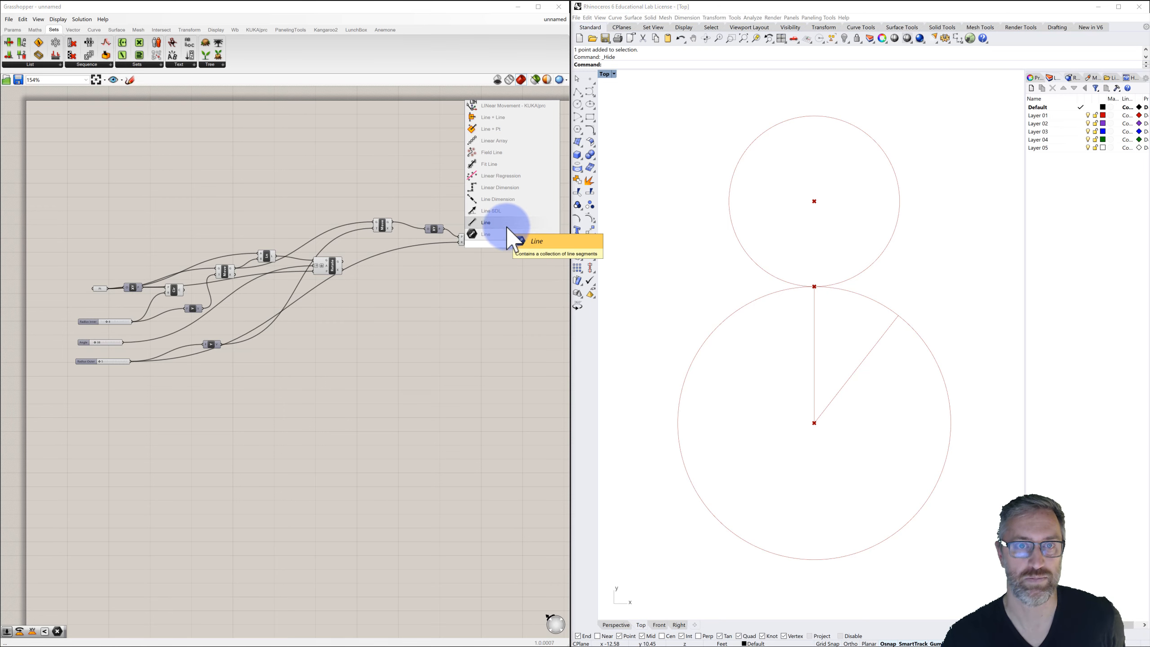
{"action": "left_click", "coordinate": [508, 230]}
{"action": "left_click_drag", "start_coordinate": [499, 220], "coordinate": [492, 223]}
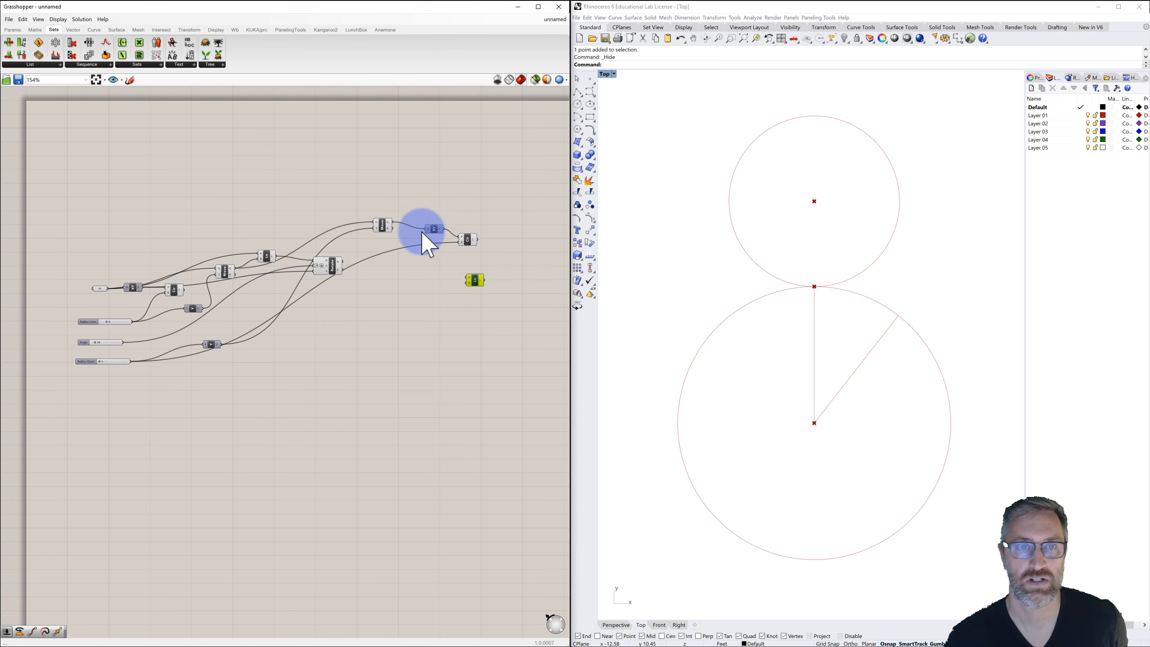
Feed both moved points into the Line parameter to draw a line between them.
{"action": "left_click", "coordinate": [379, 226]}
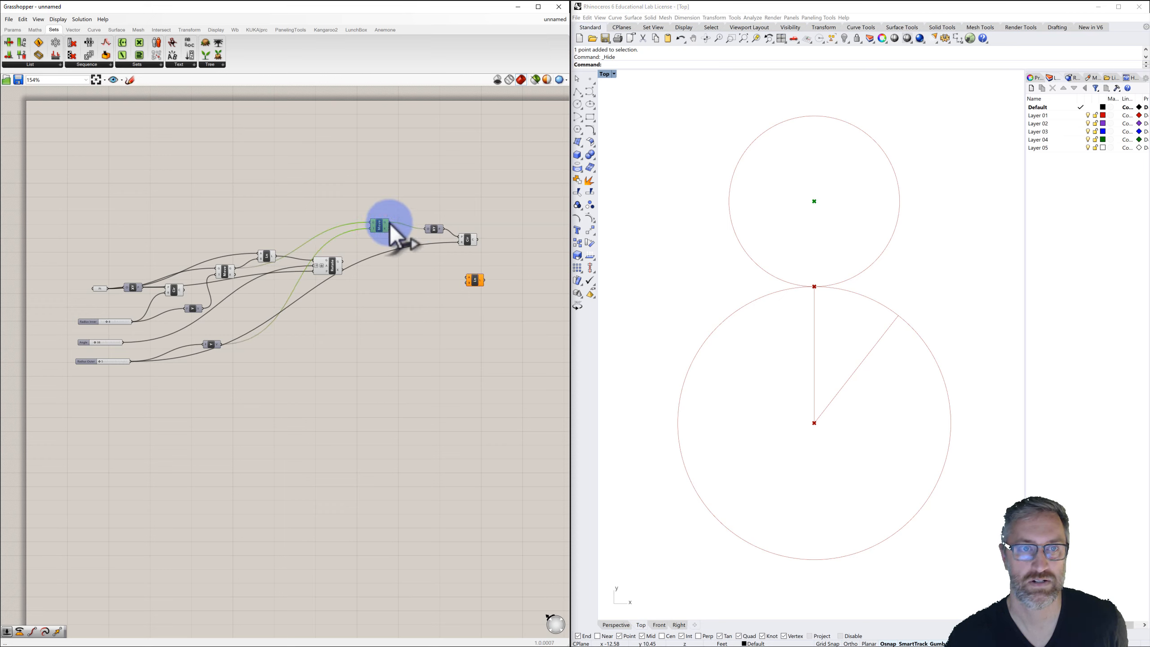
{"action": "left_click_drag", "start_coordinate": [390, 221], "coordinate": [465, 286]}
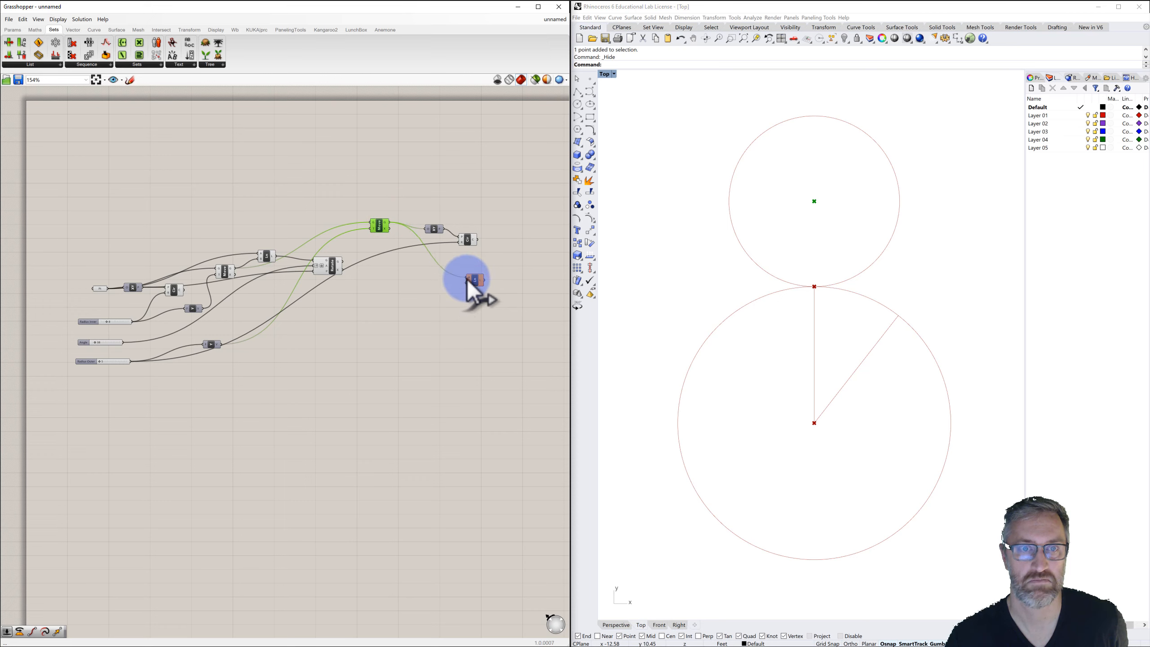
{"action": "left_click", "coordinate": [223, 271]}
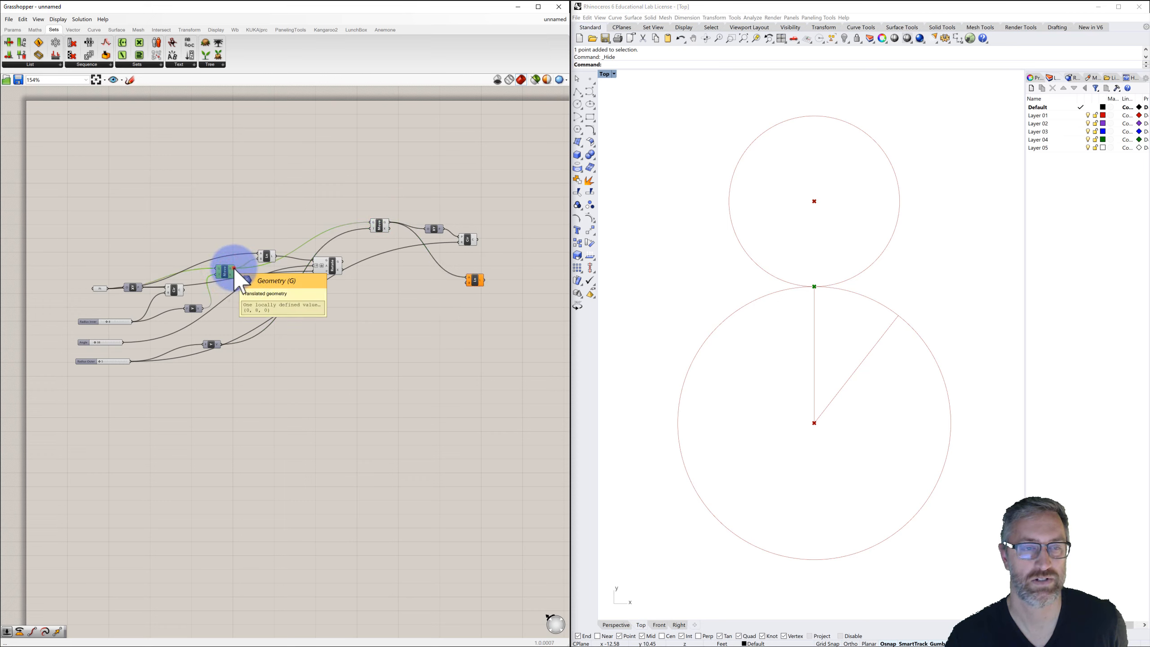
{"action": "left_click_drag", "start_coordinate": [234, 270], "coordinate": [466, 284]}
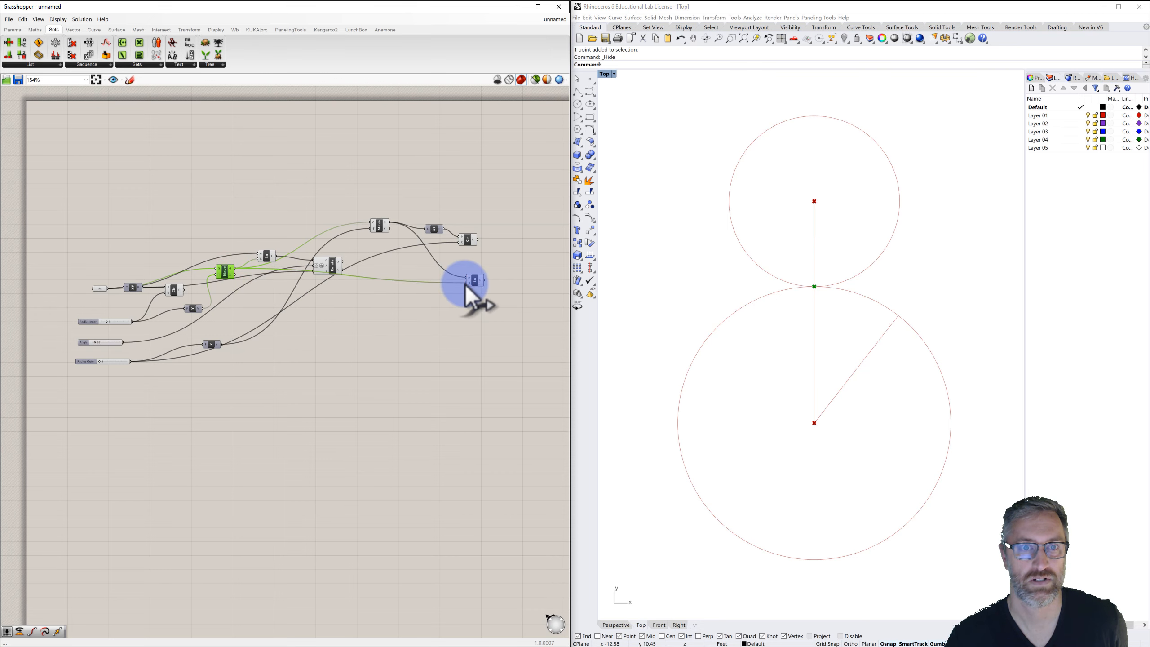
{"action": "left_click", "coordinate": [466, 282]}
{"action": "left_click", "coordinate": [478, 272]}
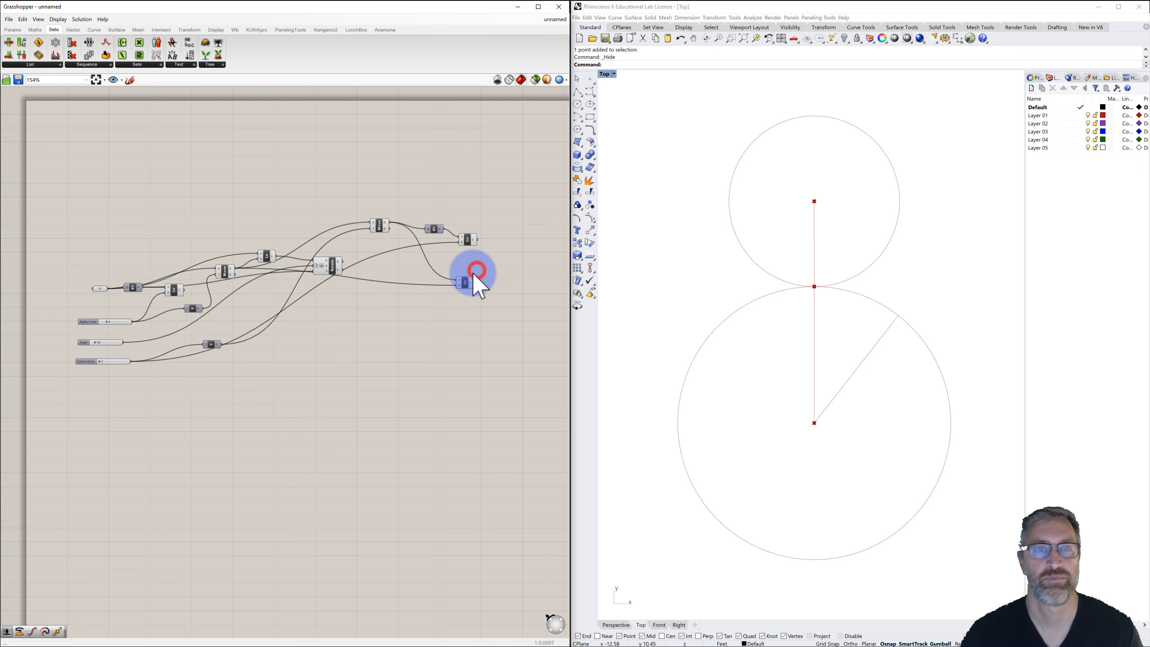
Reposition the Line parameter below the new circle component.
{"action": "scroll", "coordinate": [474, 274], "scroll_direction": "up", "scroll_amount": 2}
{"action": "left_click_drag", "start_coordinate": [461, 289], "coordinate": [468, 266]}
{"action": "left_click", "coordinate": [484, 265]}
{"action": "left_click", "coordinate": [480, 248]}
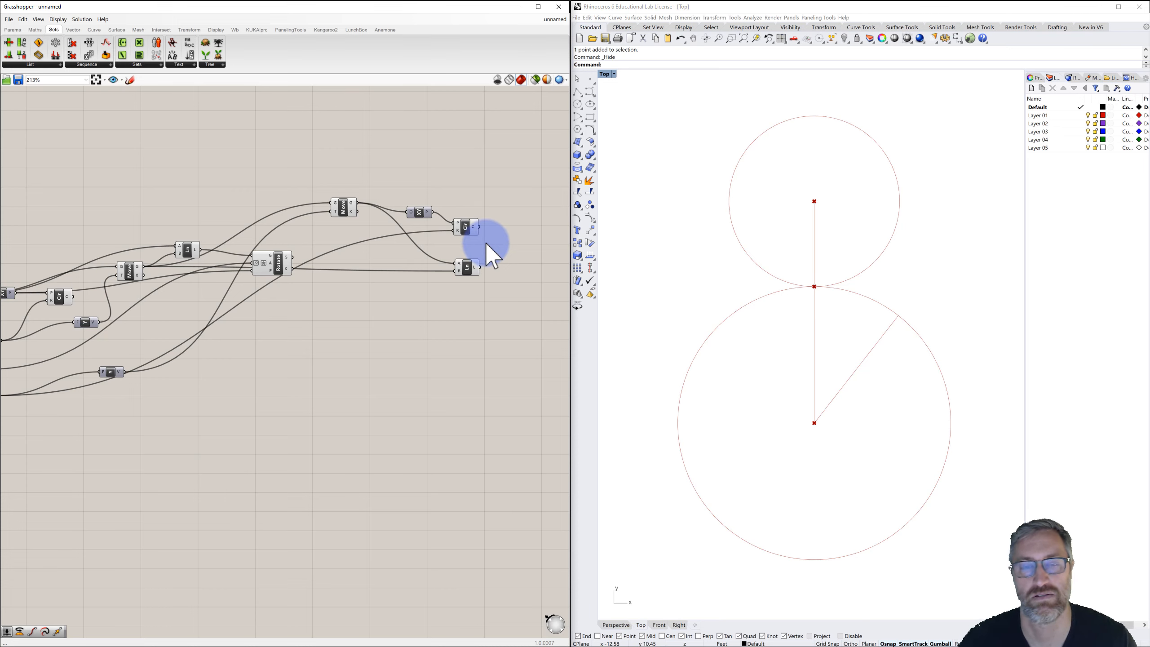
{"action": "scroll", "coordinate": [484, 244], "scroll_direction": "down", "scroll_amount": 2}
{"action": "right_click_drag", "start_coordinate": [483, 245], "coordinate": [463, 244]}
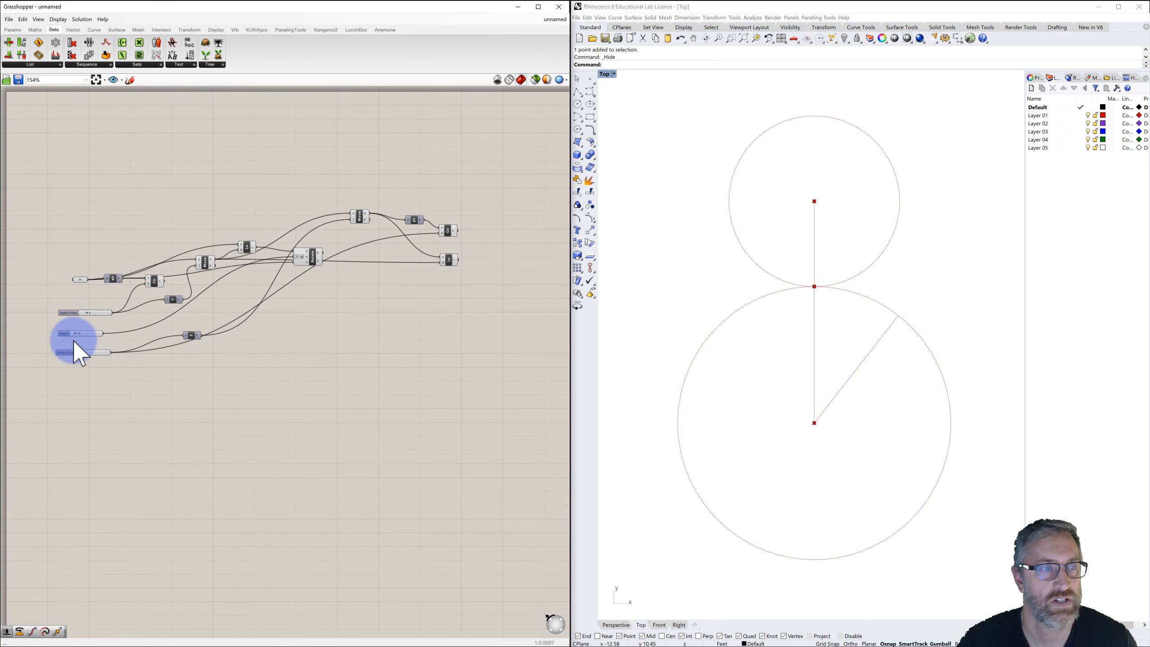
Rename the angle slider to Animated Rotation and set it to 35.
{"action": "scroll", "coordinate": [78, 334], "scroll_direction": "up", "scroll_amount": 3}
{"action": "right_click_drag", "start_coordinate": [54, 330], "coordinate": [198, 311]}
{"action": "scroll", "coordinate": [197, 312], "scroll_direction": "up", "scroll_amount": 6}
{"action": "double_click", "coordinate": [197, 337]}
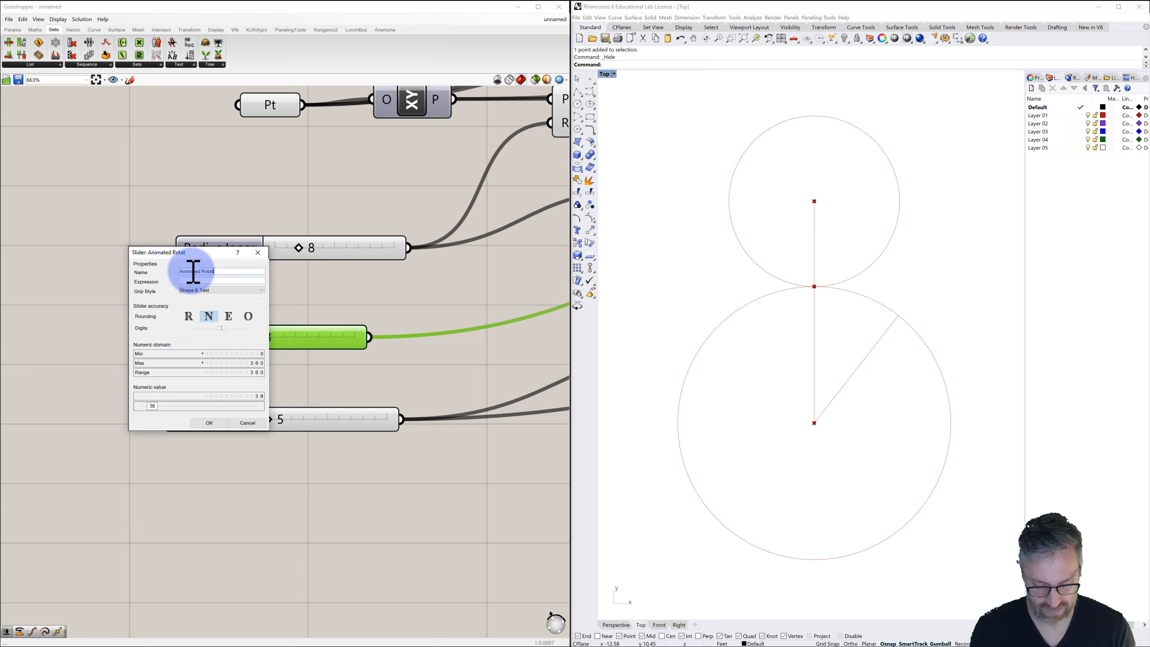
{"action": "left_click", "coordinate": [206, 422]}
{"action": "mouse_move", "coordinate": [280, 337]}
{"action": "left_mouse_down"}
{"action": "mouse_move", "coordinate": [247, 341]}
{"action": "mouse_move", "coordinate": [346, 338]}
{"action": "mouse_move", "coordinate": [288, 349]}
{"action": "left_mouse_up"}
{"action": "left_click", "coordinate": [311, 285]}
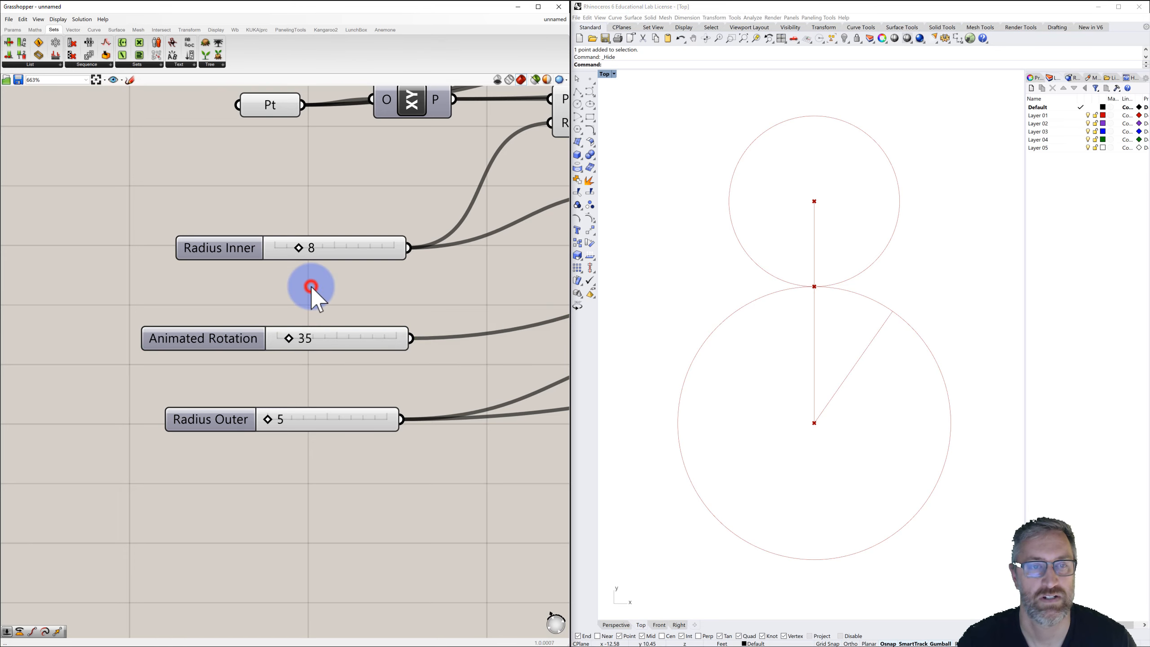
Add a Rotate component to the right of the definition.
{"action": "scroll", "coordinate": [352, 283], "scroll_direction": "down", "scroll_amount": 5}
{"action": "right_click_drag", "start_coordinate": [278, 287], "coordinate": [188, 312]}
{"action": "scroll", "coordinate": [232, 319], "scroll_direction": "down", "scroll_amount": 2}
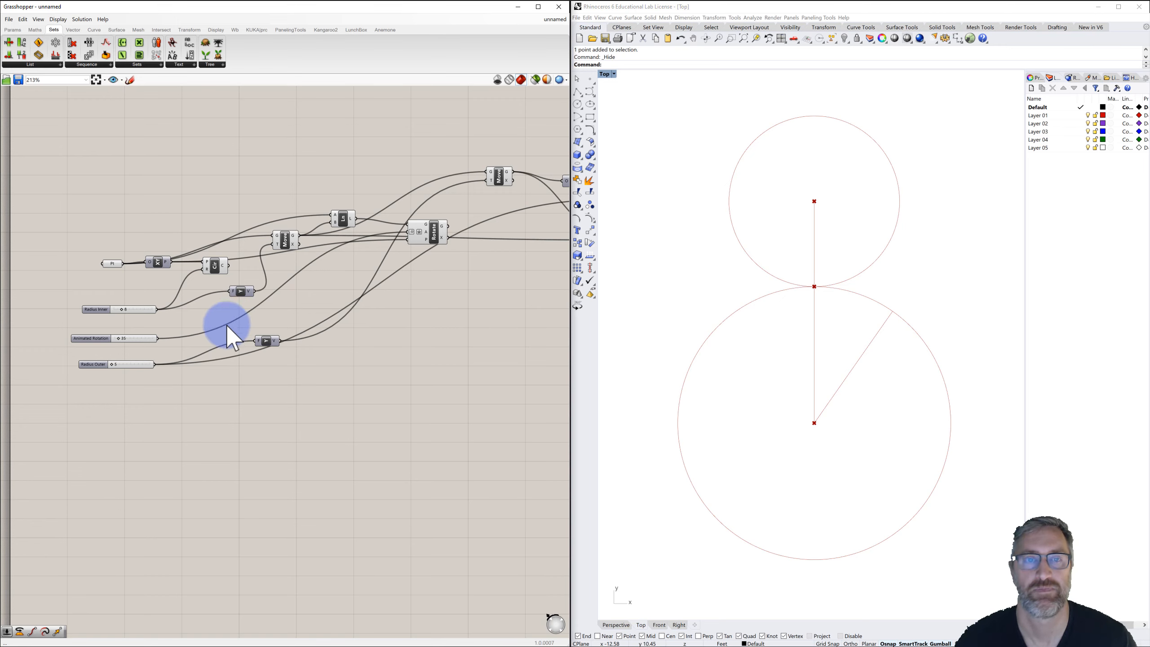
{"action": "scroll", "coordinate": [226, 350], "scroll_direction": "down", "scroll_amount": 3}
{"action": "scroll", "coordinate": [377, 257], "scroll_direction": "up", "scroll_amount": 2}
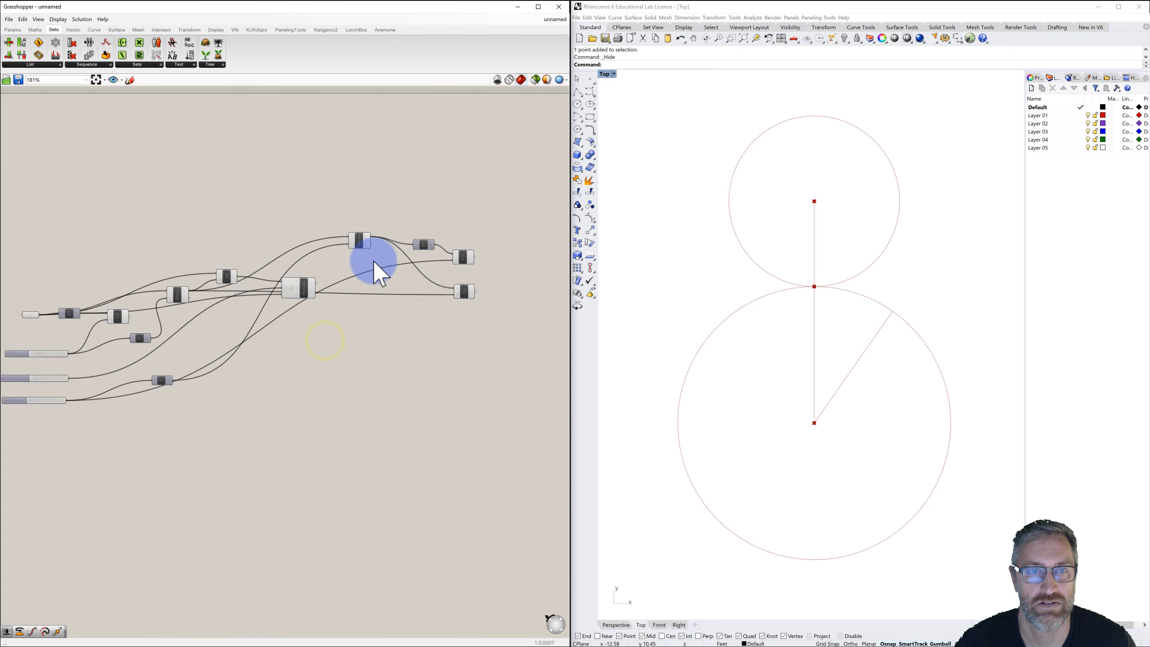
{"action": "right_click_drag", "start_coordinate": [438, 265], "coordinate": [426, 266]}
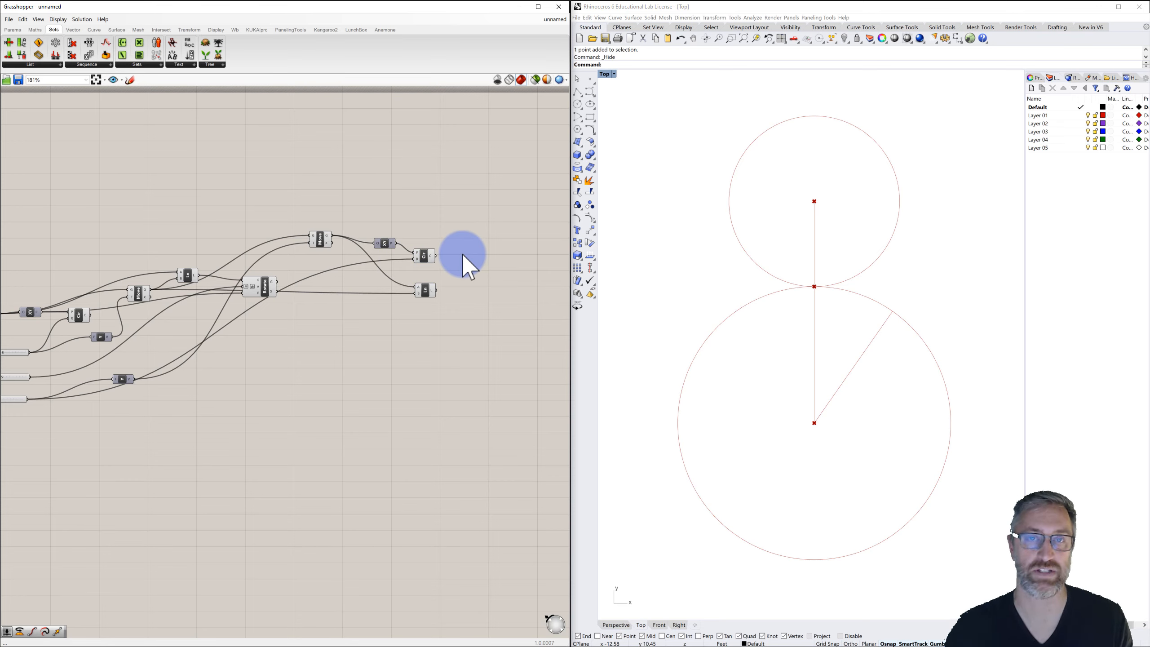
{"action": "double_click", "coordinate": [495, 249]}
{"action": "type", "text": "rotat"}
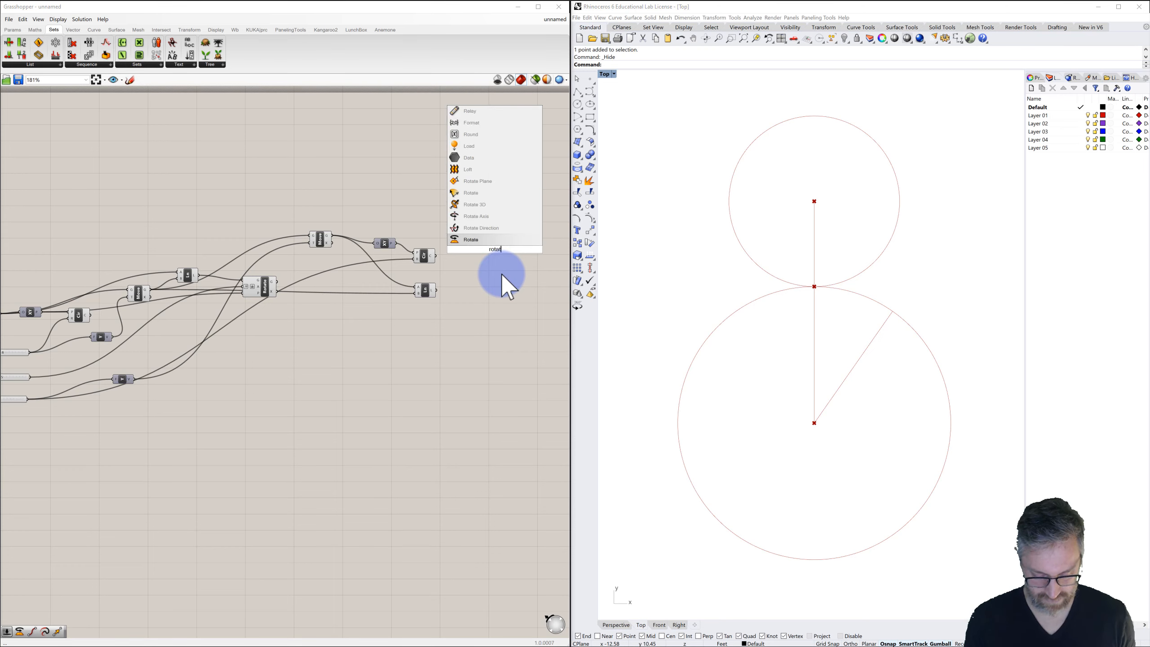
{"action": "left_click", "coordinate": [474, 241]}
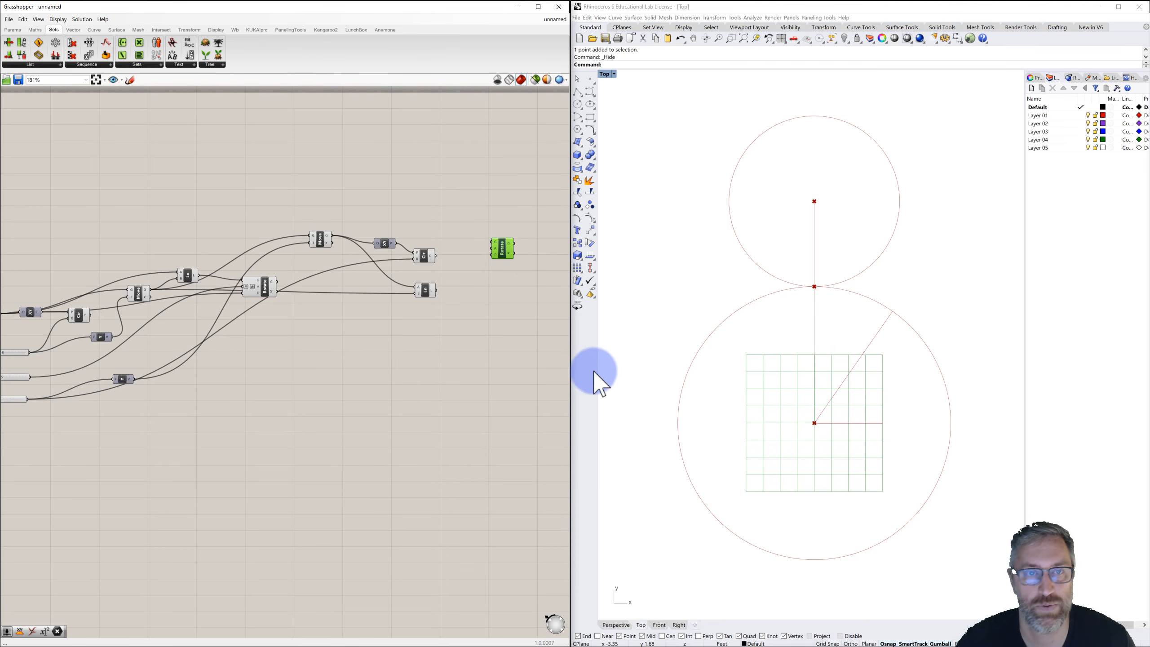
Connect the origin XY Plane component's output to the Rotate component.
{"action": "right_click_drag", "start_coordinate": [274, 276], "coordinate": [281, 268]}
{"action": "scroll", "coordinate": [281, 263], "scroll_direction": "down", "scroll_amount": 1}
{"action": "left_click", "coordinate": [85, 294]}
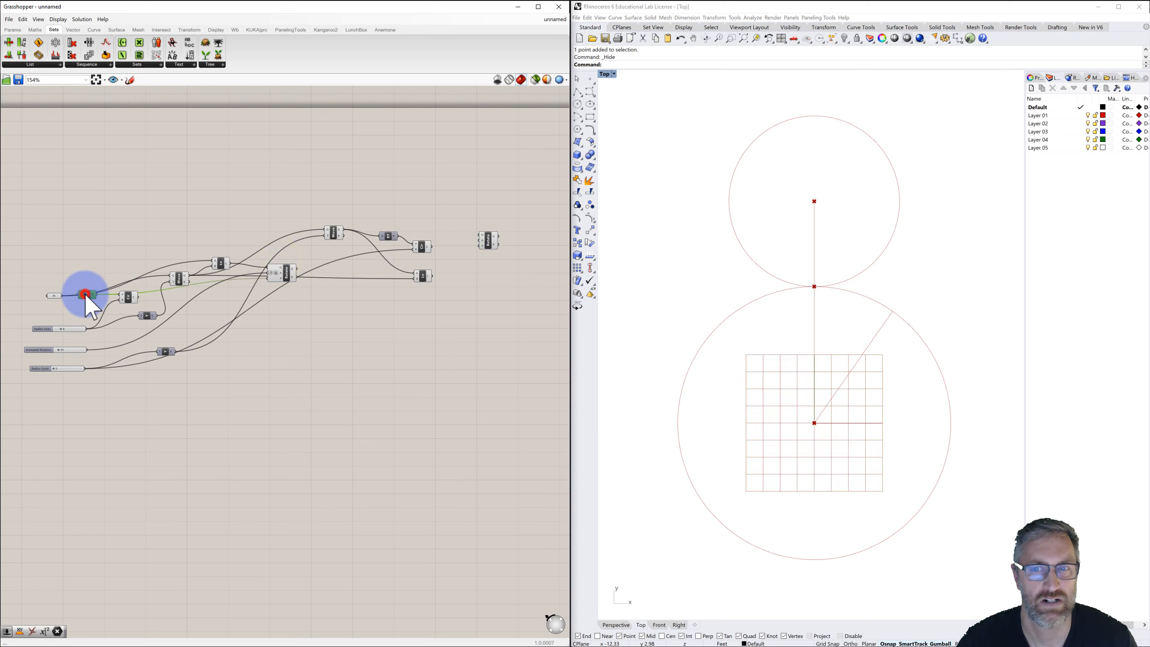
{"action": "left_click_drag", "start_coordinate": [96, 295], "coordinate": [521, 335]}
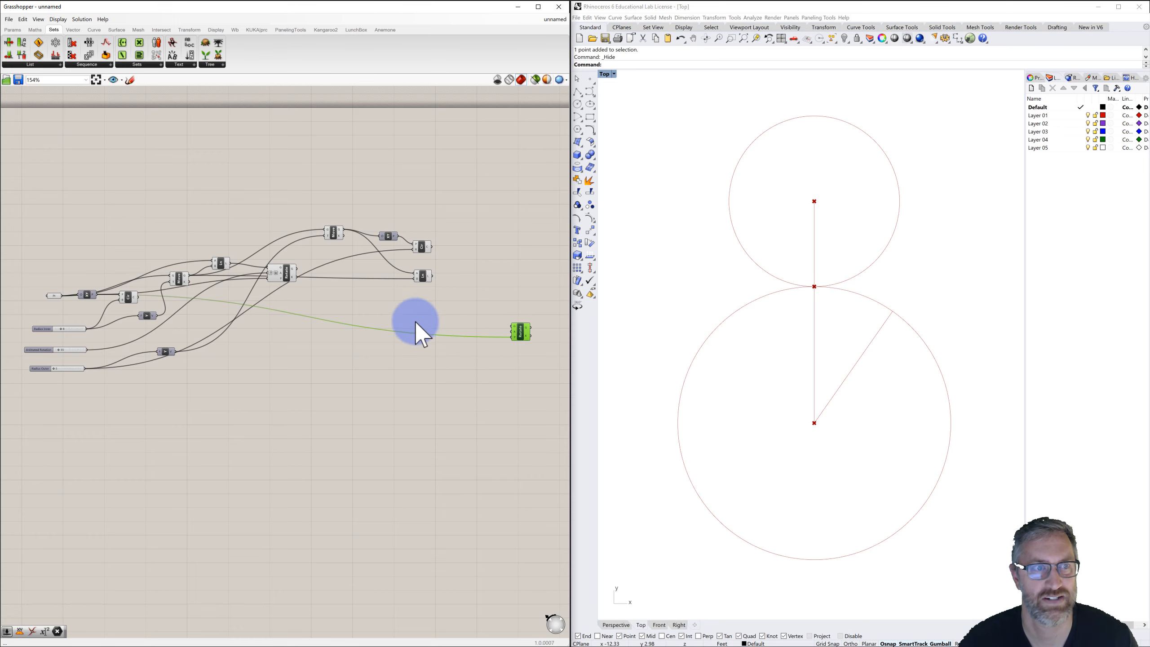
{"action": "right_click_drag", "start_coordinate": [406, 312], "coordinate": [374, 317]}
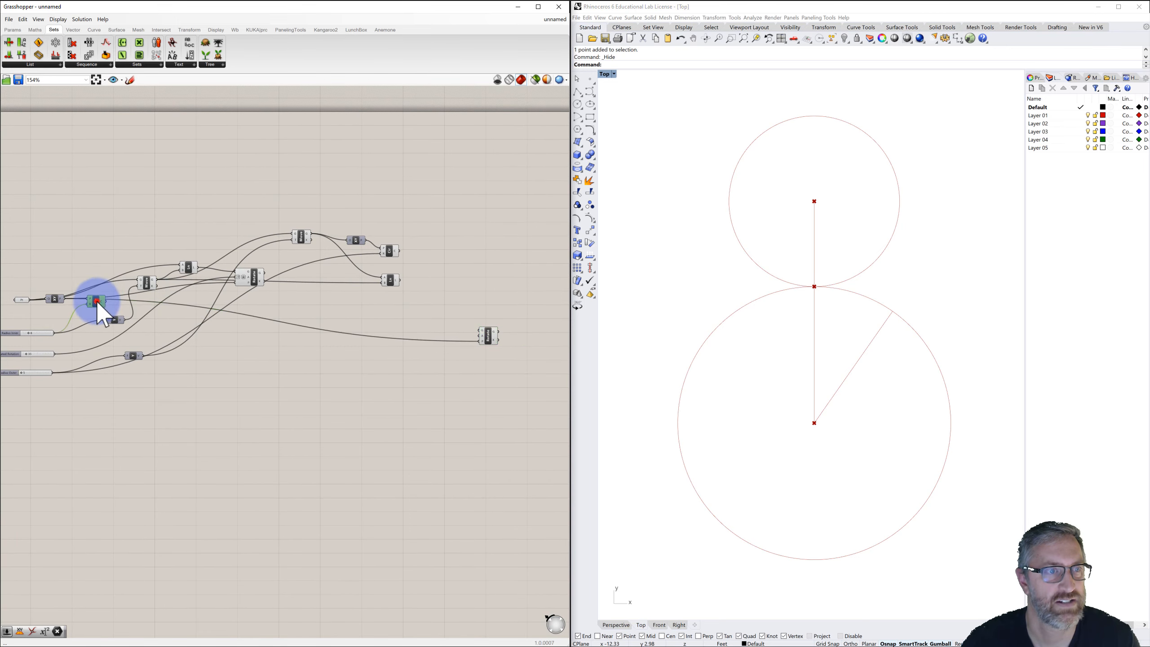
{"action": "left_click_drag", "start_coordinate": [95, 305], "coordinate": [95, 312]}
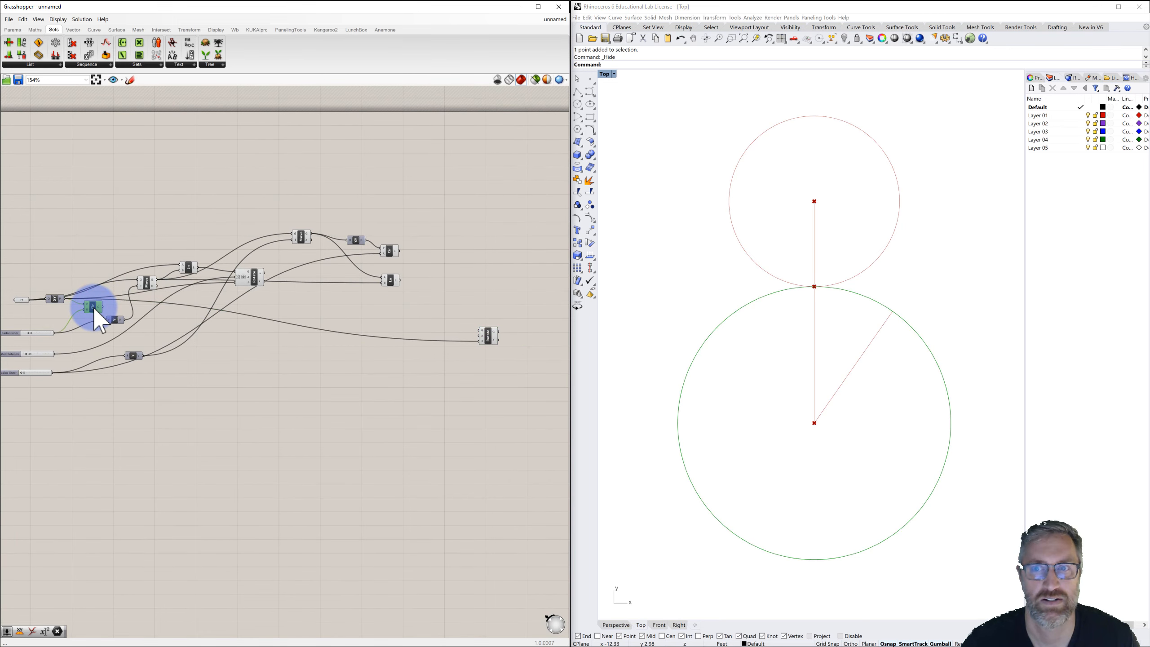
{"action": "left_click", "coordinate": [282, 368]}
{"action": "left_click", "coordinate": [485, 335]}
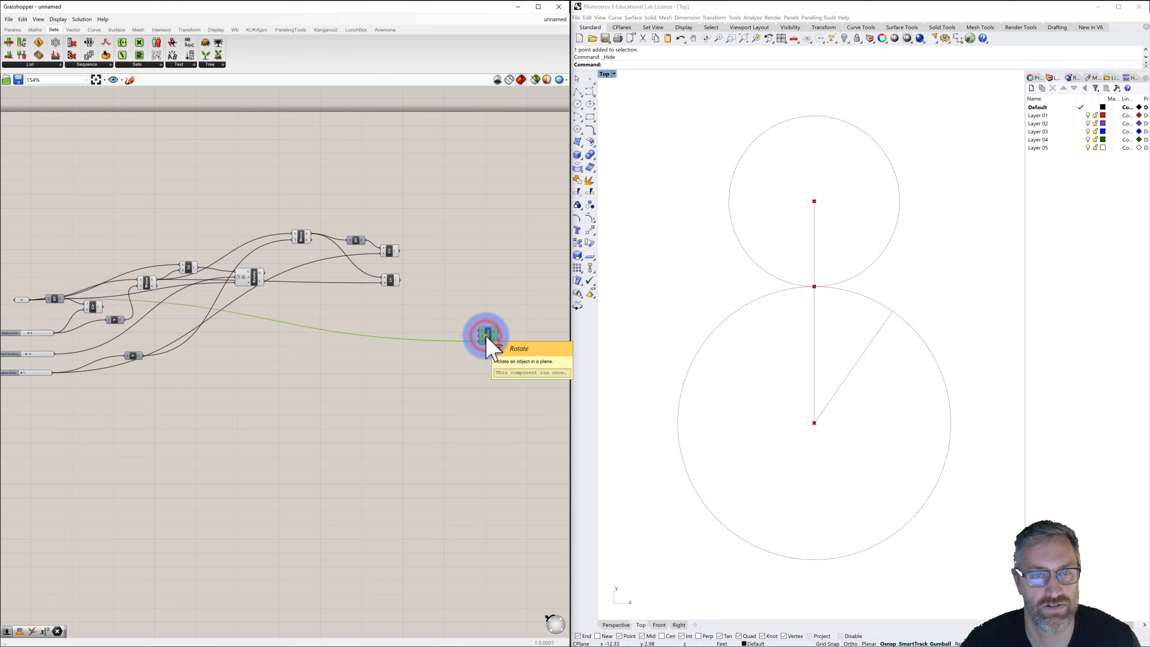
Set the Rotate component's angle input to use degrees.
{"action": "scroll", "coordinate": [485, 334], "scroll_direction": "up", "scroll_amount": 4}
{"action": "scroll", "coordinate": [483, 325], "scroll_direction": "up", "scroll_amount": 3}
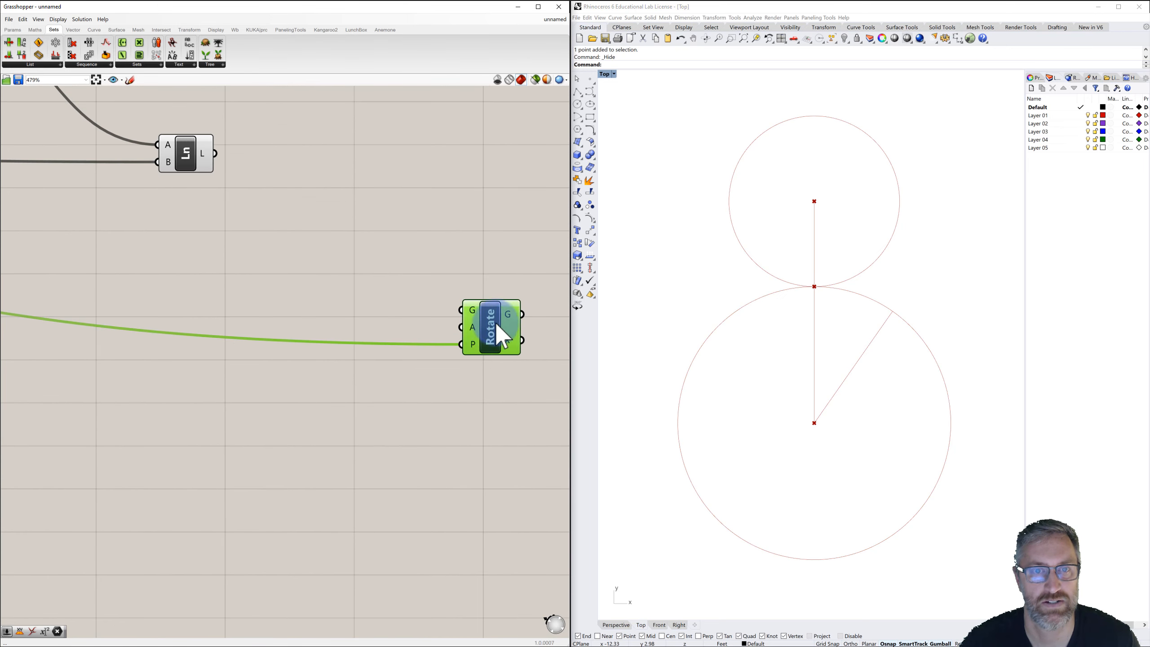
{"action": "right_click", "coordinate": [471, 327]}
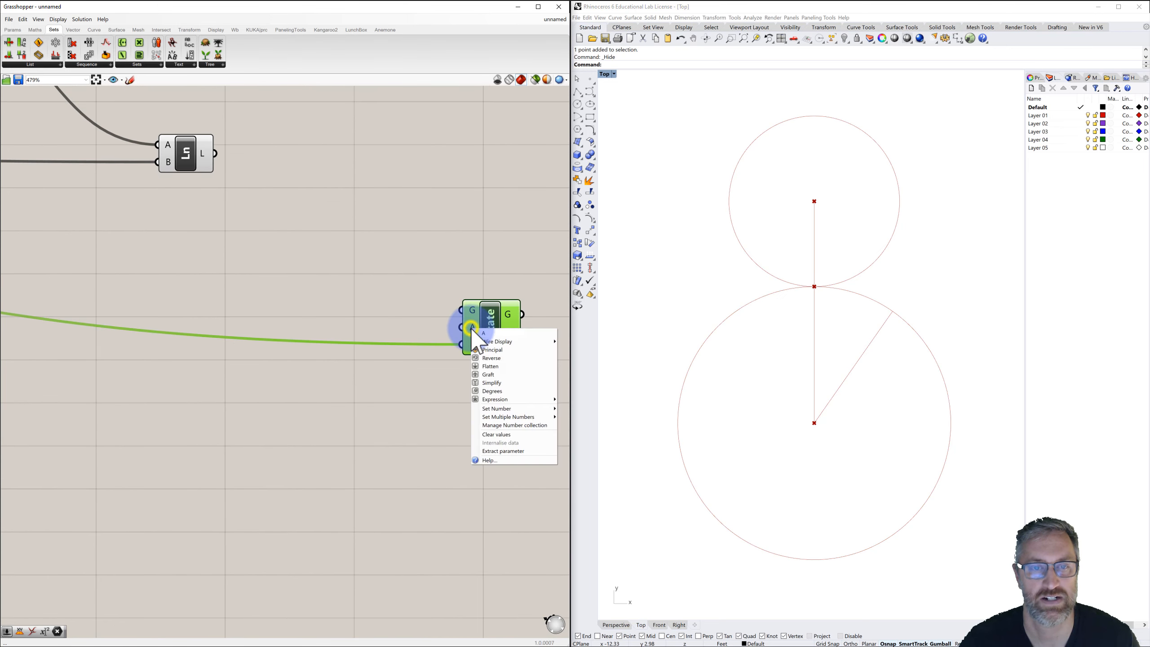
{"action": "left_click", "coordinate": [488, 388]}
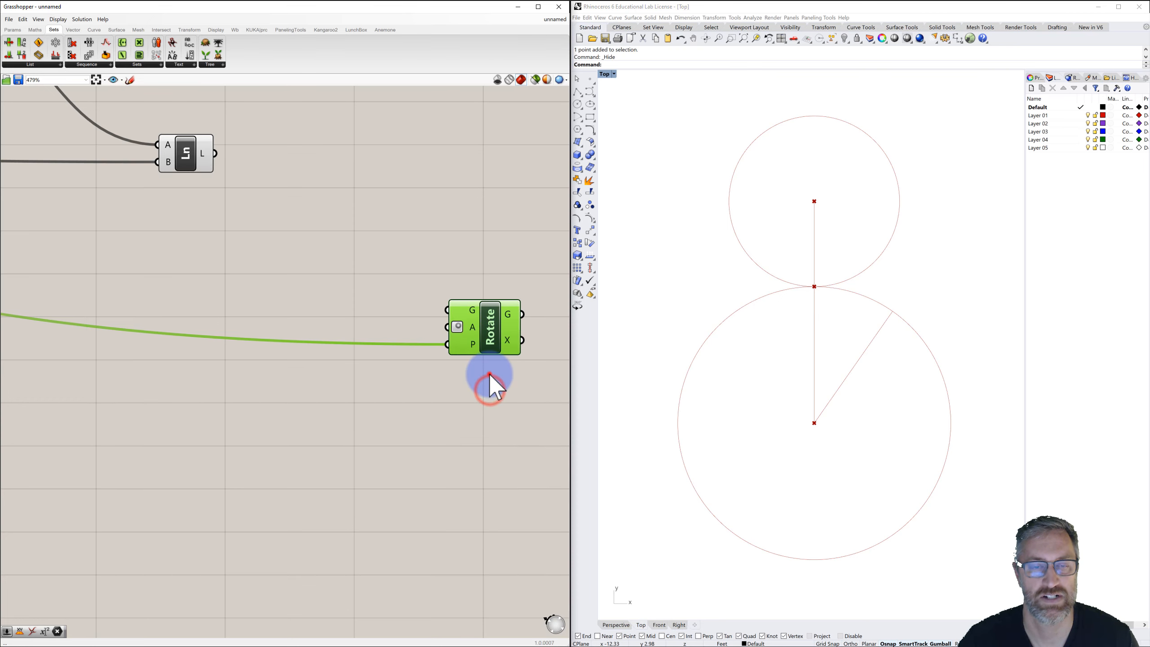
Connect the Animated Rotation slider to the Rotate component's angle input.
{"action": "scroll", "coordinate": [489, 374], "scroll_direction": "down", "scroll_amount": 6}
{"action": "right_click_drag", "start_coordinate": [392, 352], "coordinate": [447, 324]}
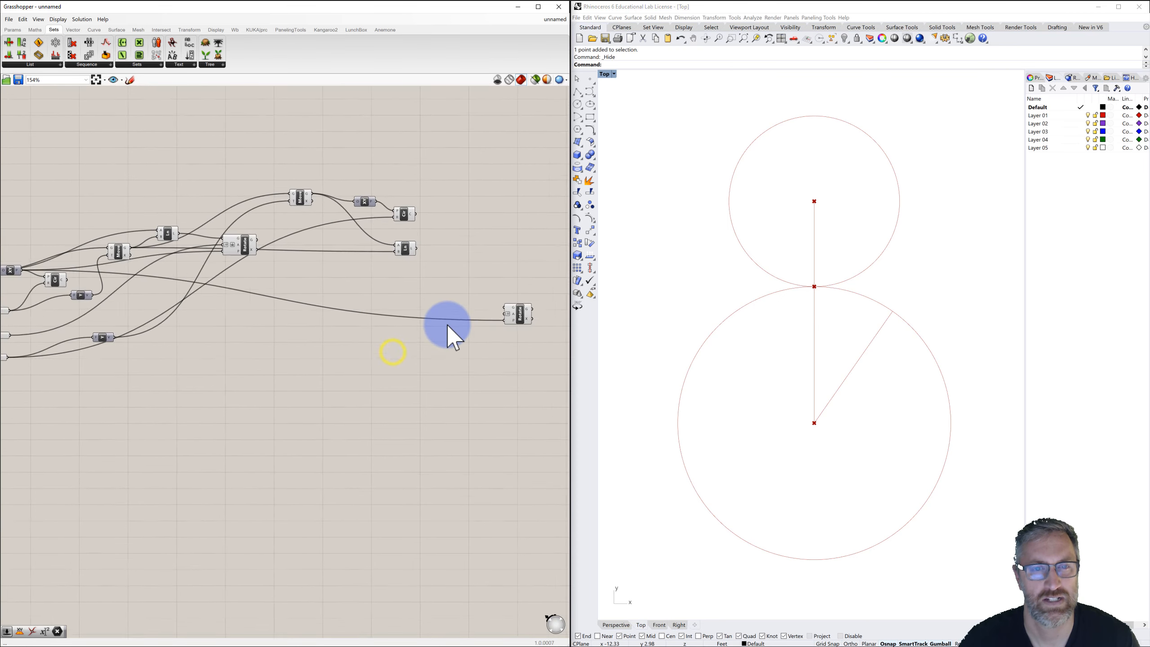
{"action": "scroll", "coordinate": [447, 323], "scroll_direction": "down", "scroll_amount": 1}
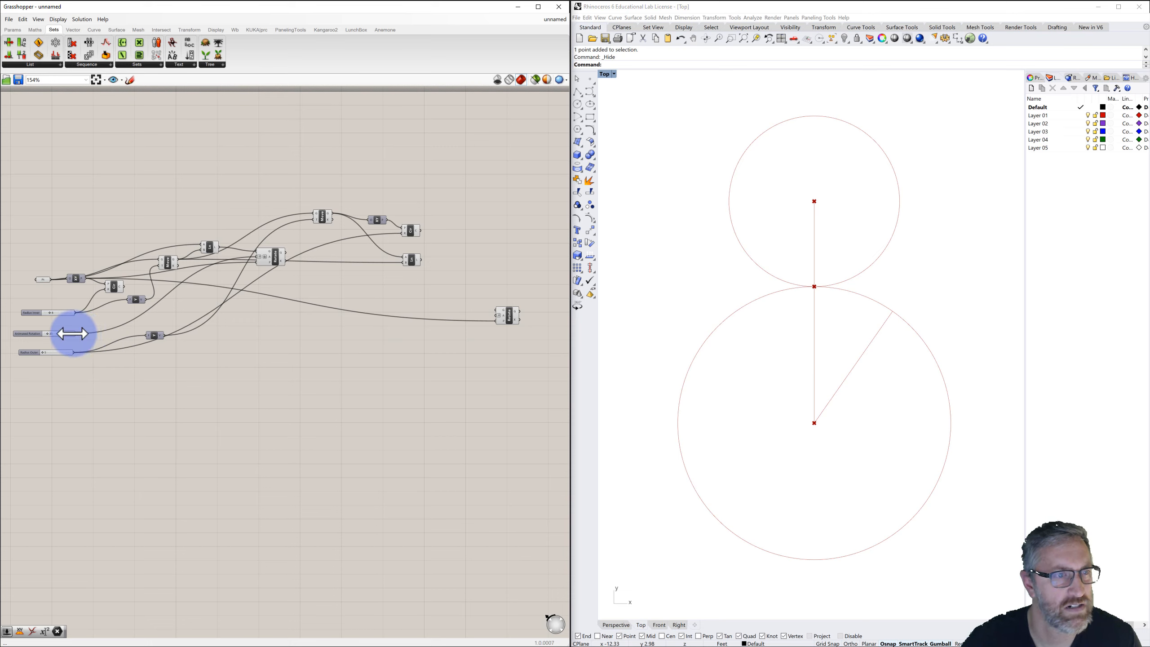
{"action": "left_click_drag", "start_coordinate": [76, 333], "coordinate": [500, 297]}
{"action": "left_click", "coordinate": [461, 305]}
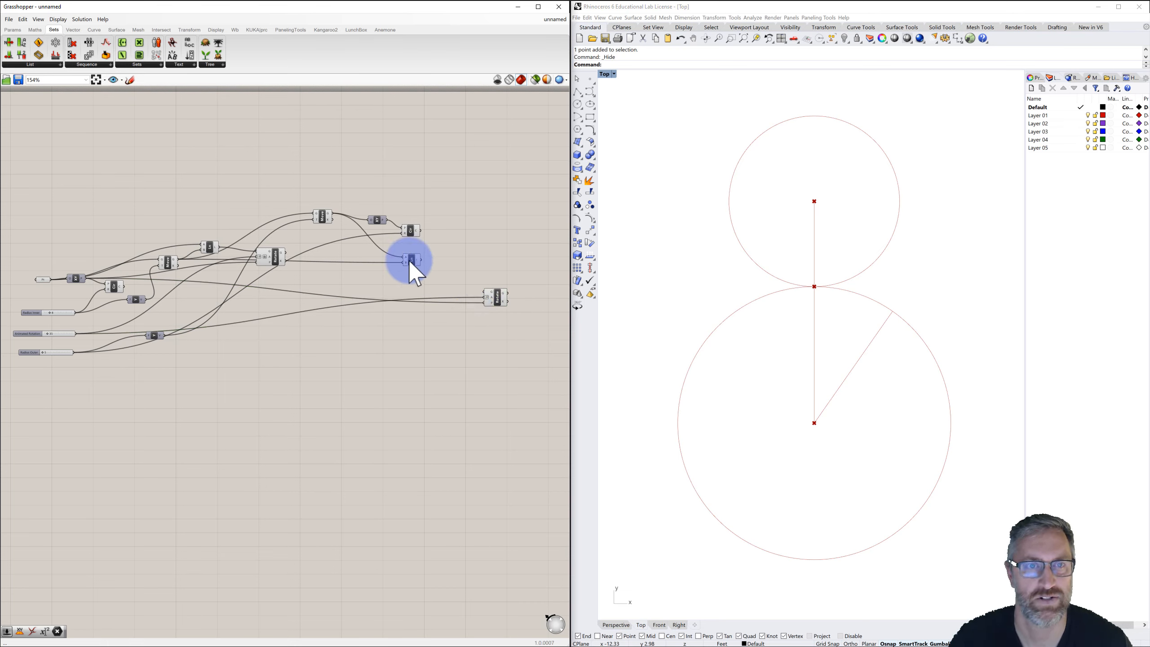
Connect the moved point, the rolling circle and the connecting line to the Rotate component's geometry input.
{"action": "left_click", "coordinate": [410, 230]}
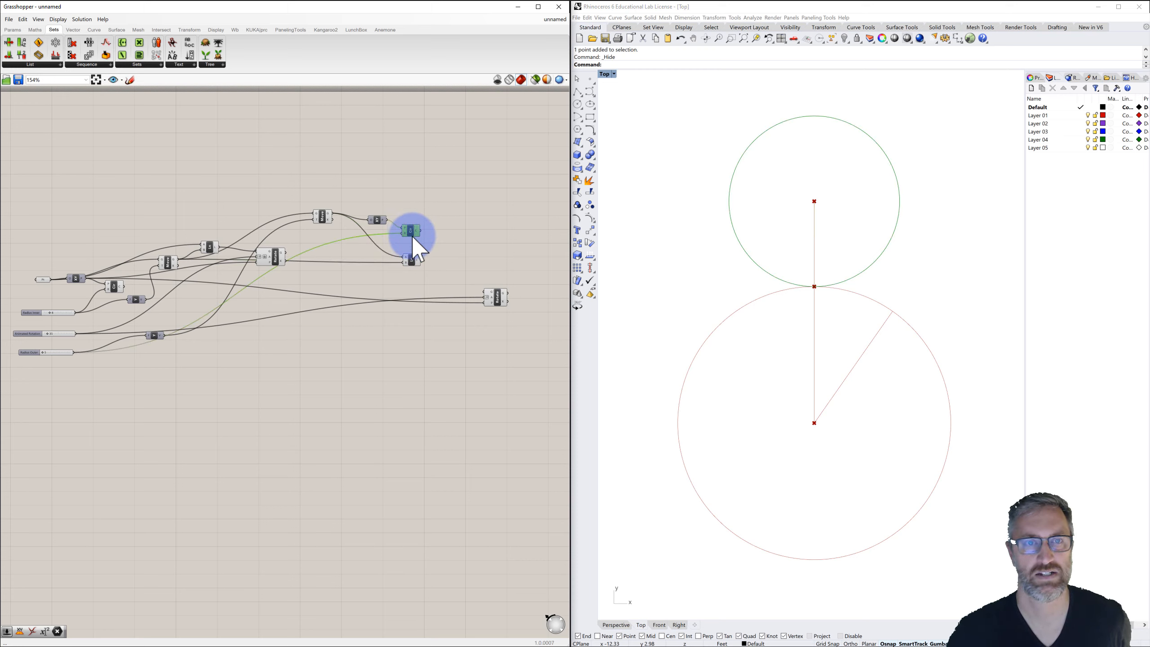
{"action": "left_click", "coordinate": [410, 265]}
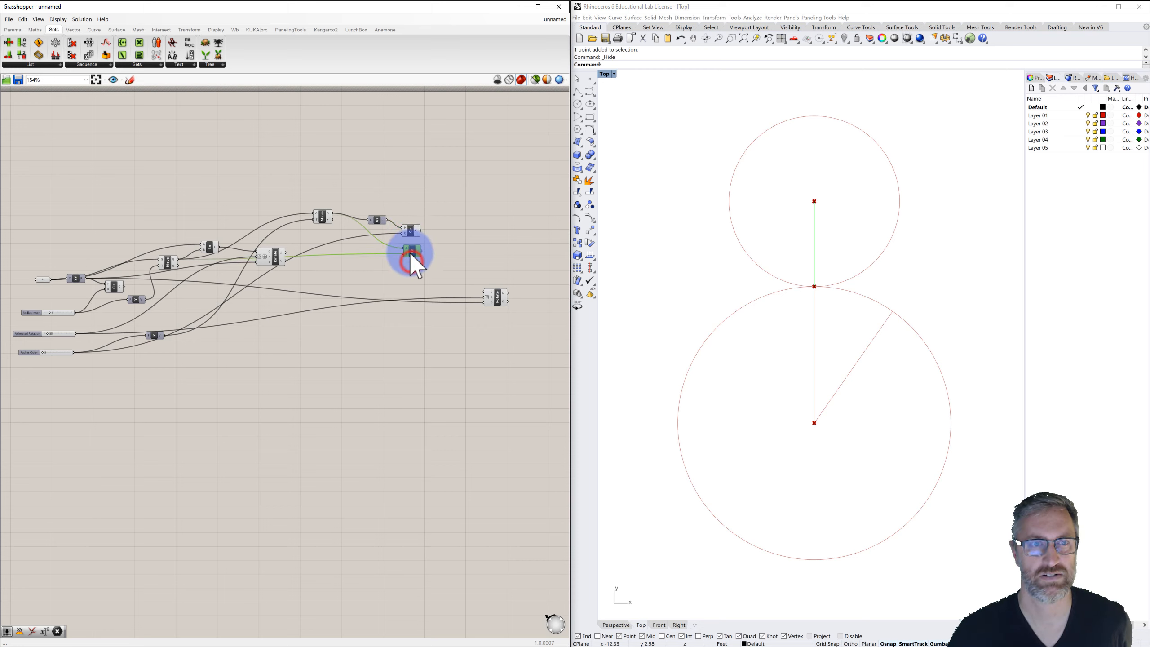
{"action": "left_click", "coordinate": [324, 218]}
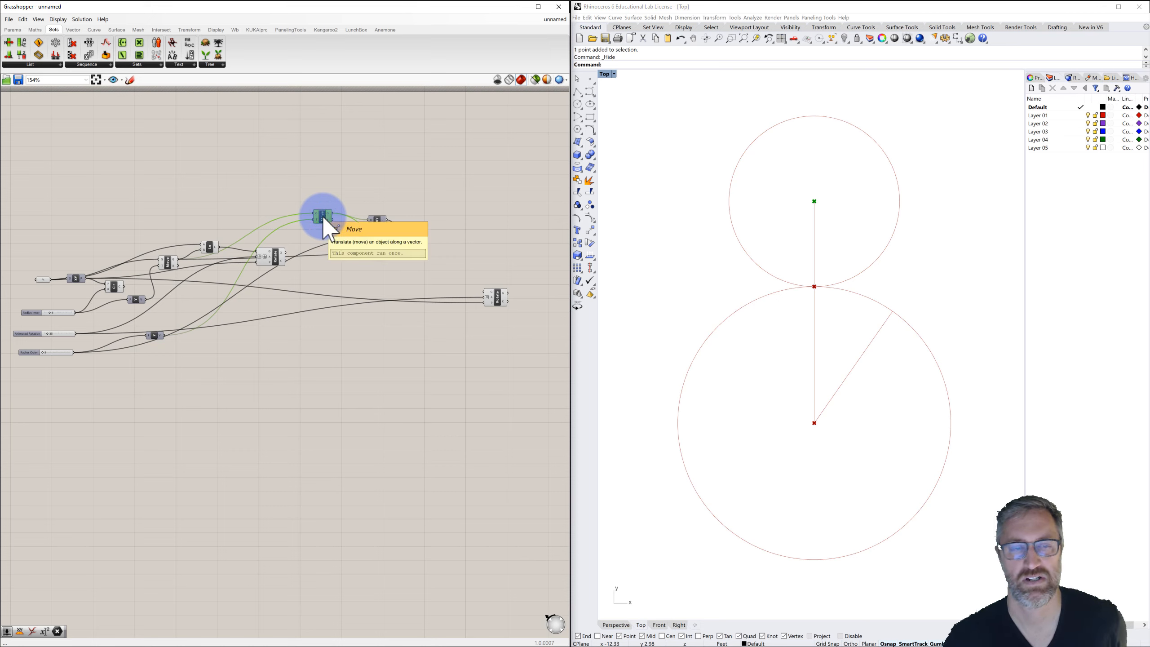
{"action": "mouse_move", "coordinate": [333, 213]}
{"action": "left_mouse_down"}
{"action": "mouse_move", "coordinate": [453, 290]}
{"action": "mouse_move", "coordinate": [485, 292]}
{"action": "left_mouse_up"}
{"action": "left_click_drag", "start_coordinate": [421, 252], "coordinate": [484, 293]}
{"action": "left_click_drag", "start_coordinate": [421, 230], "coordinate": [491, 299]}
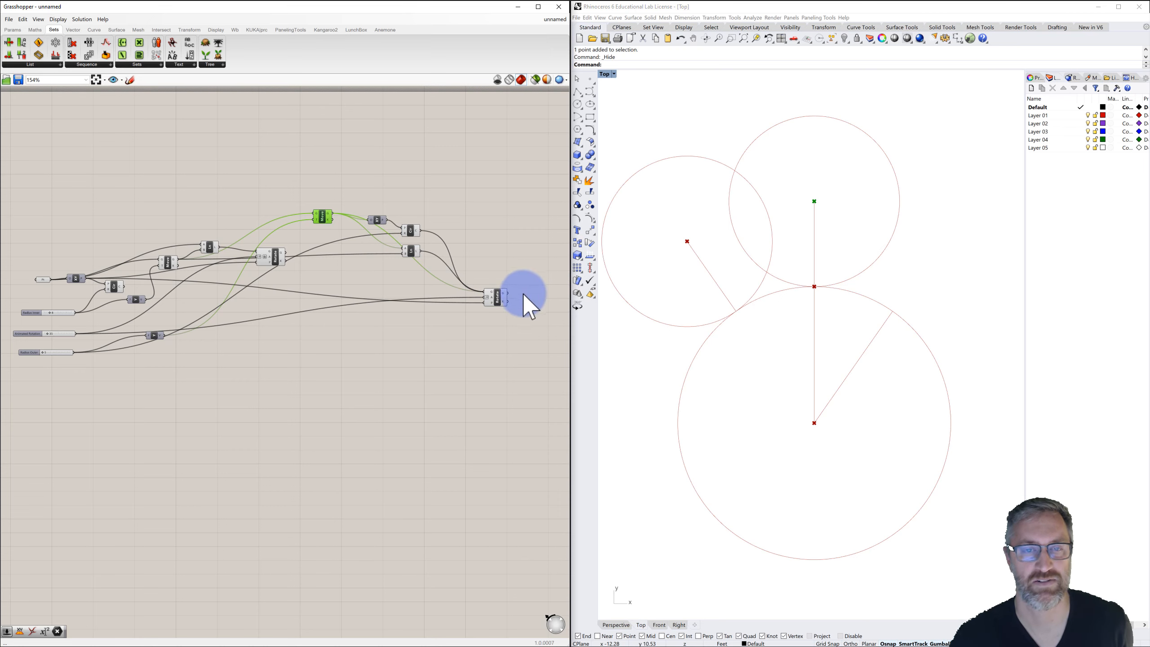
Add an expression to the Rotate angle input that negates the angle, reversing the rotation direction.
{"action": "scroll", "coordinate": [492, 299], "scroll_direction": "up", "scroll_amount": 8}
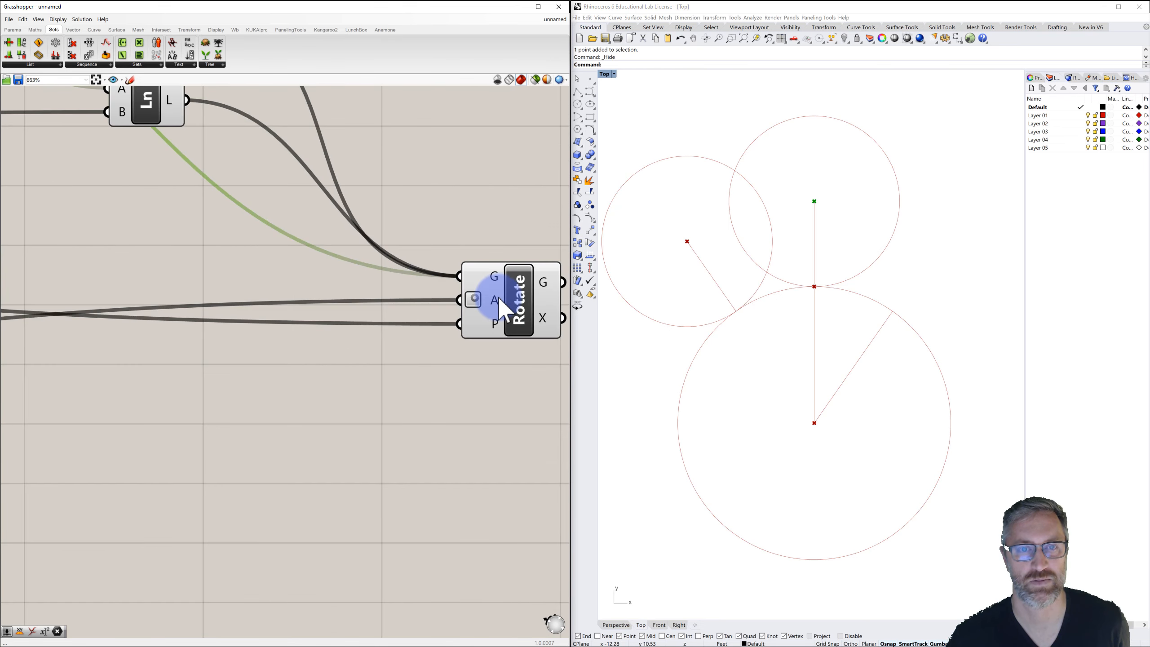
{"action": "right_click_drag", "start_coordinate": [507, 297], "coordinate": [451, 298]}
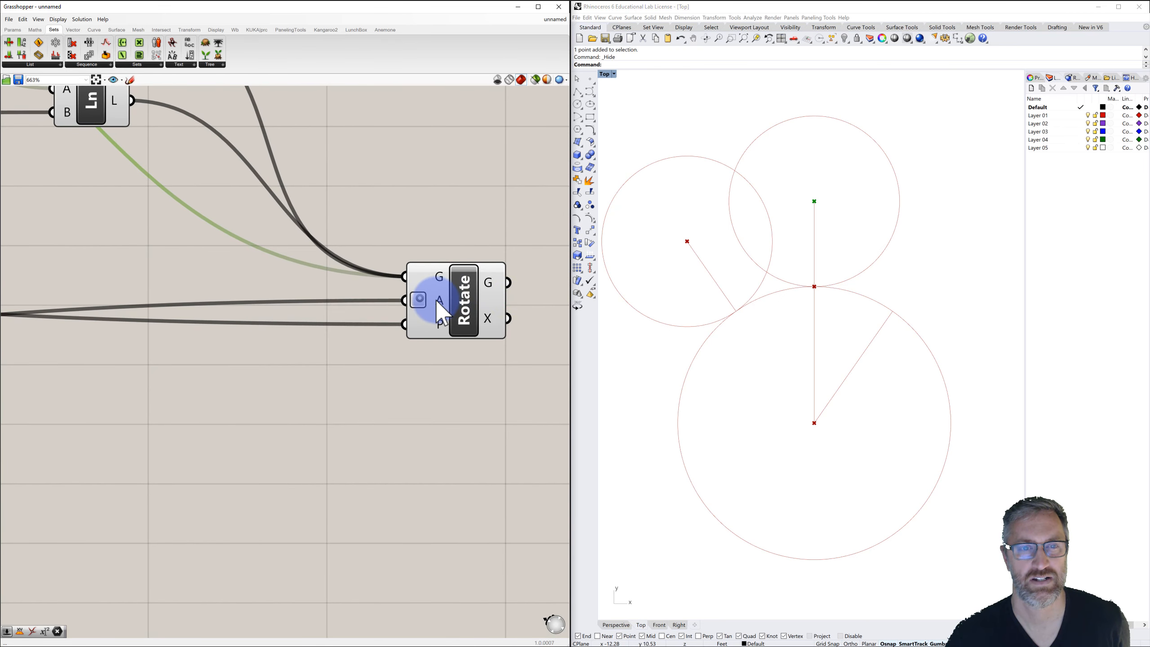
{"action": "right_click", "coordinate": [439, 299]}
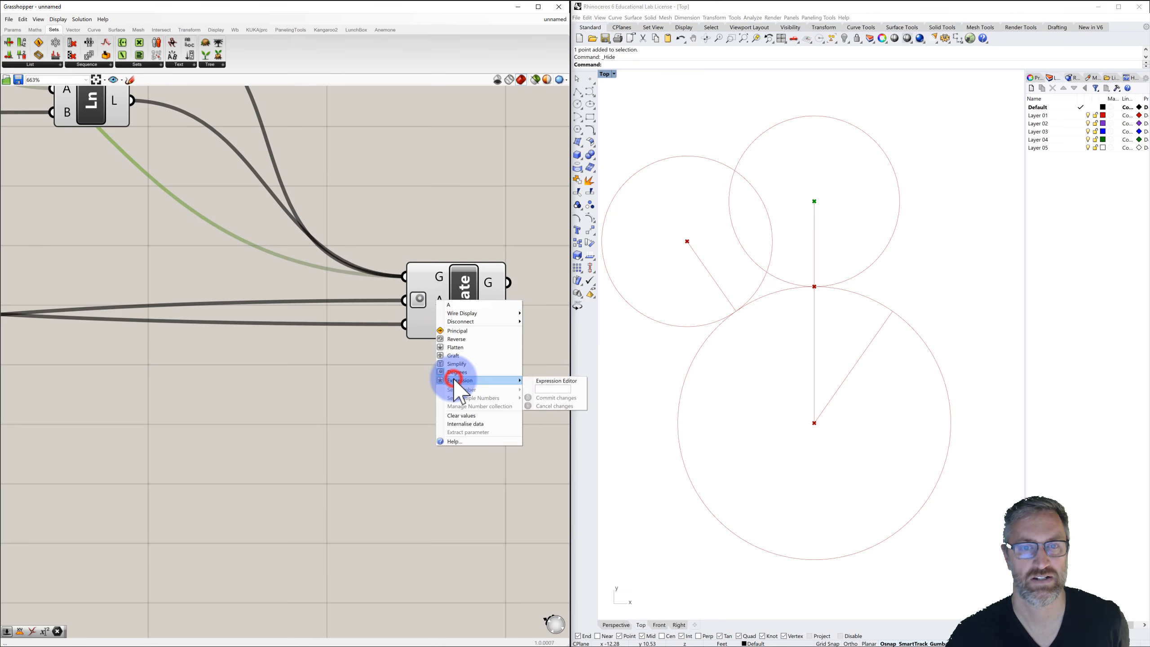
{"action": "left_click", "coordinate": [540, 389]}
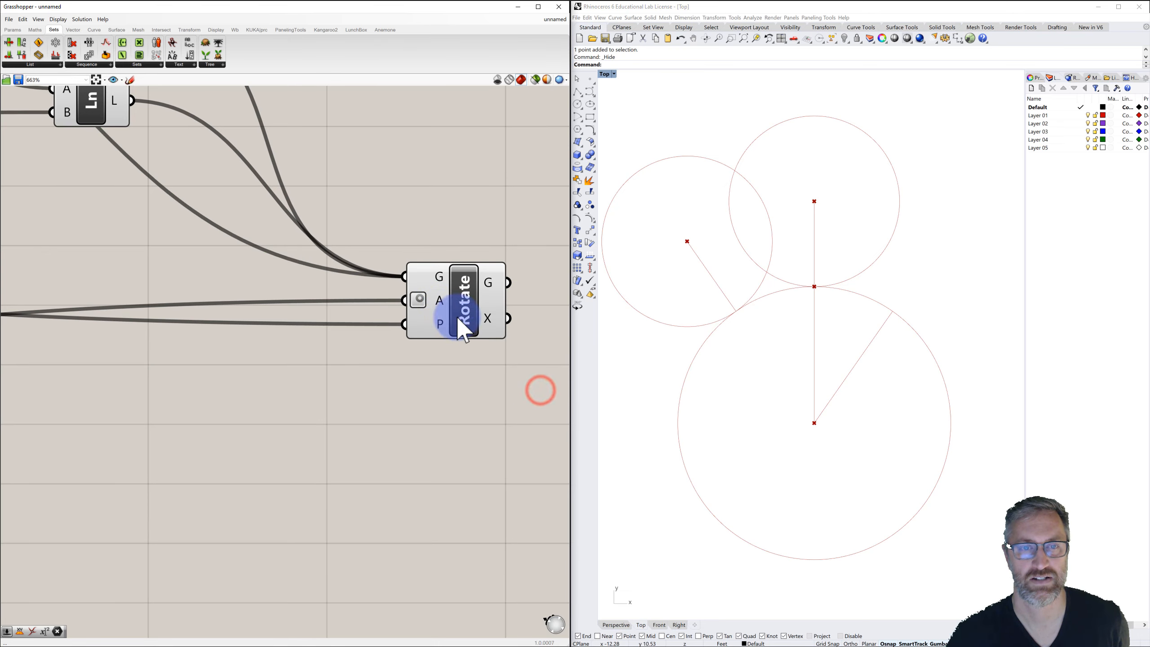
{"action": "right_click", "coordinate": [422, 300]}
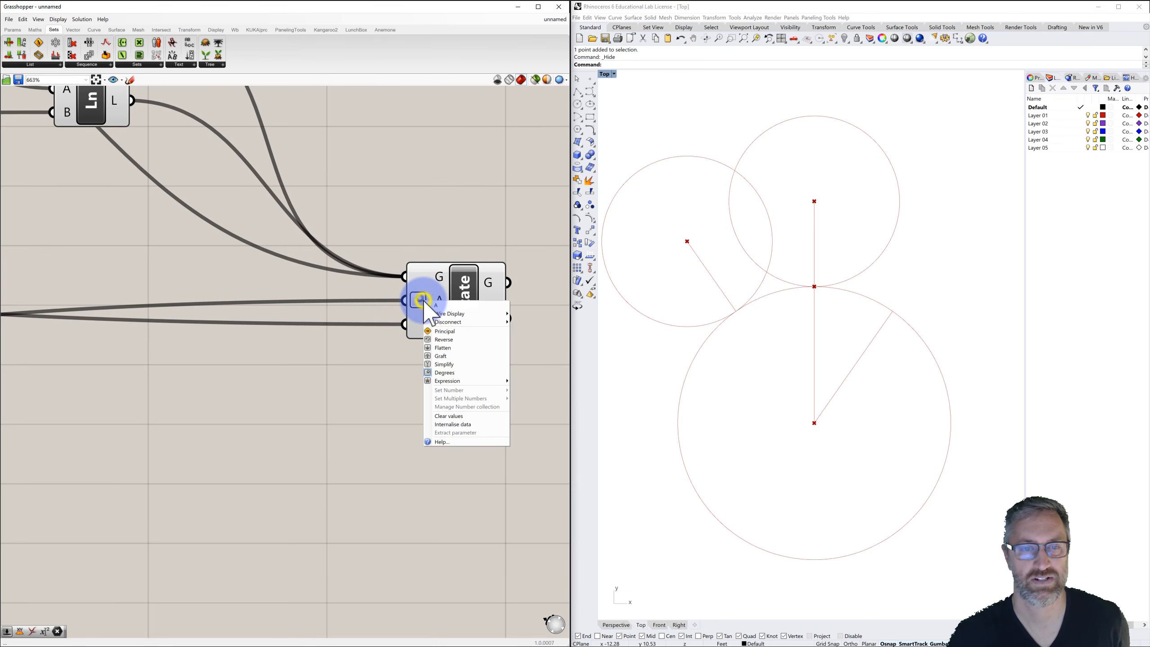
{"action": "left_click", "coordinate": [443, 380]}
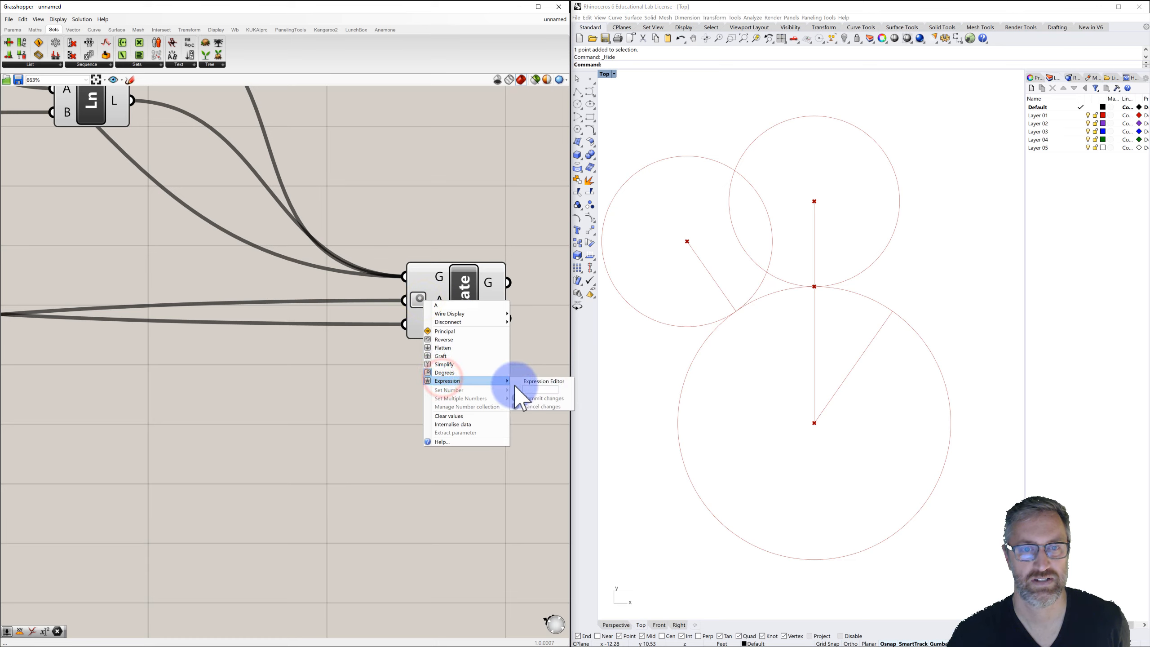
{"action": "left_click", "coordinate": [527, 388]}
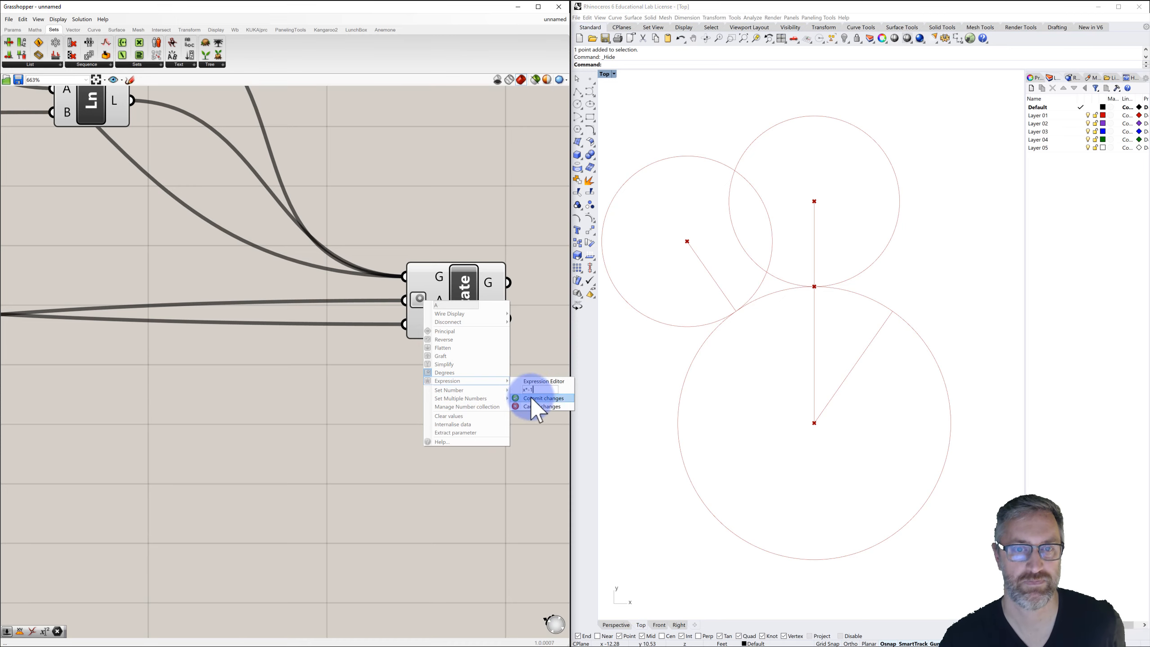
{"action": "left_click", "coordinate": [532, 398]}
{"action": "left_click", "coordinate": [469, 391]}
Vary the Animated Rotation slider to check how the rotated circle and line move.
{"action": "scroll", "coordinate": [486, 359], "scroll_direction": "down", "scroll_amount": 5}
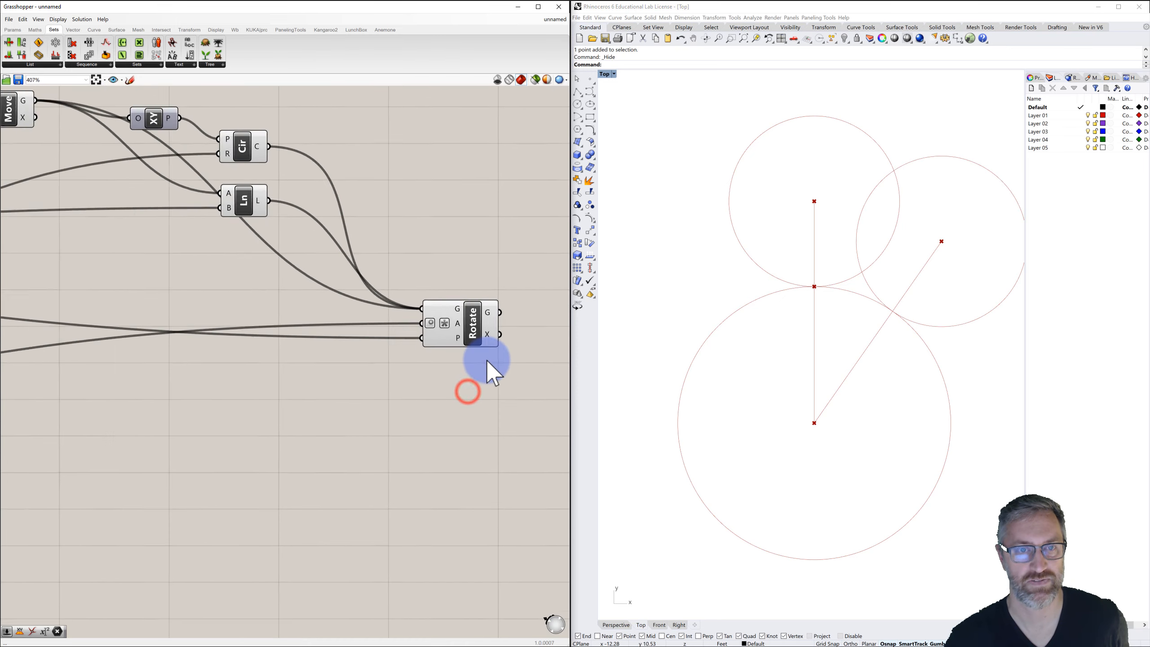
{"action": "right_click_drag", "start_coordinate": [419, 379], "coordinate": [471, 336]}
{"action": "left_click", "coordinate": [518, 305]}
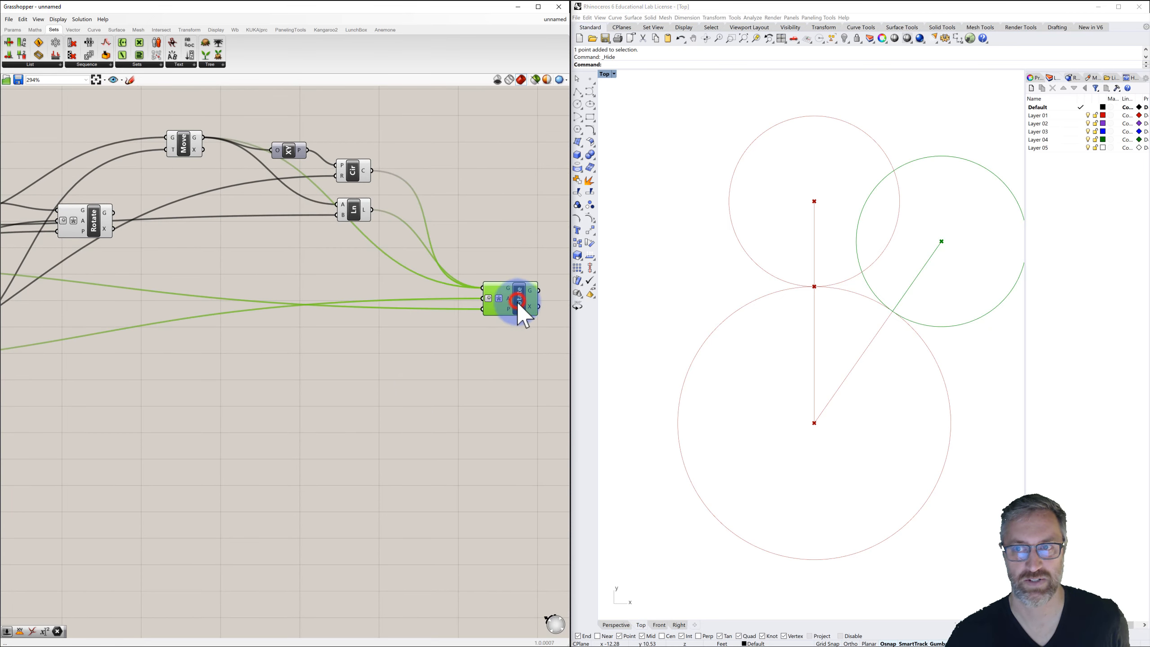
{"action": "scroll", "coordinate": [512, 313], "scroll_direction": "down", "scroll_amount": 2}
{"action": "scroll", "coordinate": [385, 342], "scroll_direction": "down", "scroll_amount": 2}
{"action": "right_click_drag", "start_coordinate": [333, 347], "coordinate": [410, 321]}
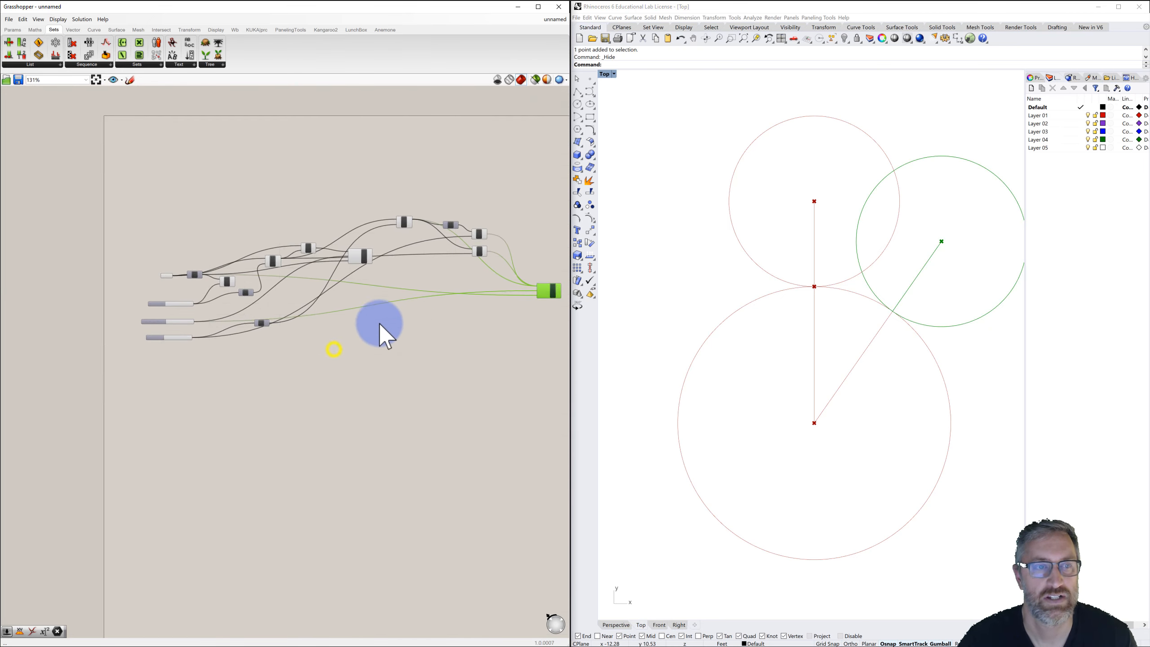
{"action": "scroll", "coordinate": [172, 320], "scroll_direction": "up", "scroll_amount": 4}
{"action": "mouse_move", "coordinate": [169, 322]}
{"action": "left_mouse_down"}
{"action": "mouse_move", "coordinate": [223, 325]}
{"action": "mouse_move", "coordinate": [172, 338]}
{"action": "left_mouse_up"}
{"action": "scroll", "coordinate": [704, 362], "scroll_direction": "down", "scroll_amount": 4}
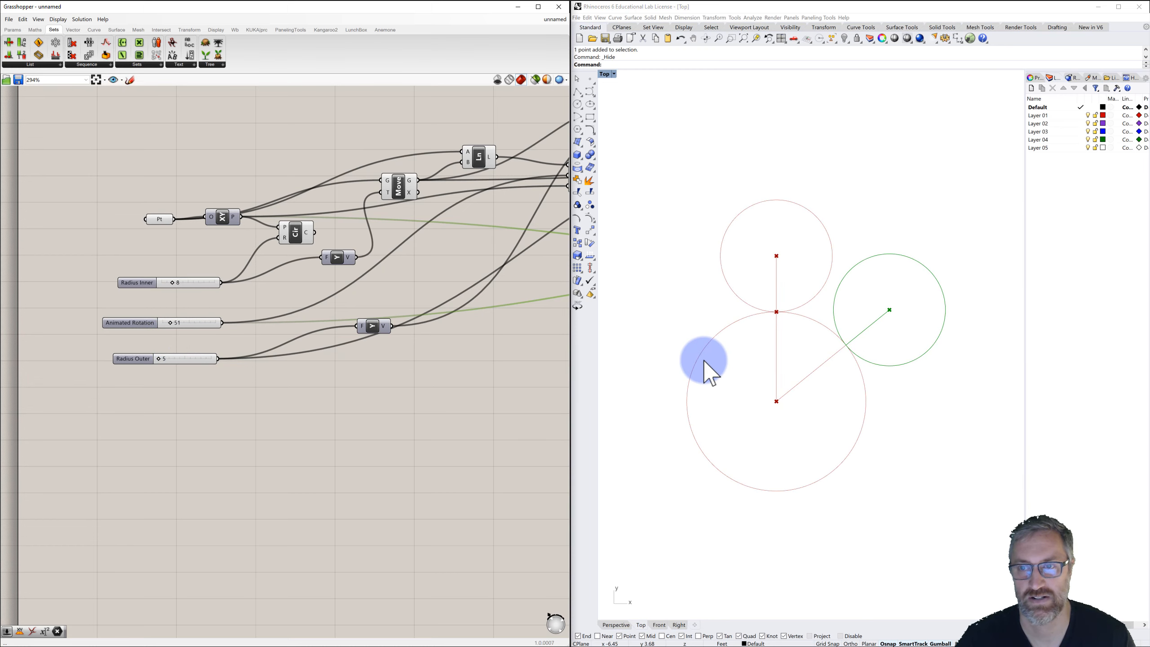
{"action": "right_click_drag", "start_coordinate": [704, 362], "coordinate": [723, 343]}
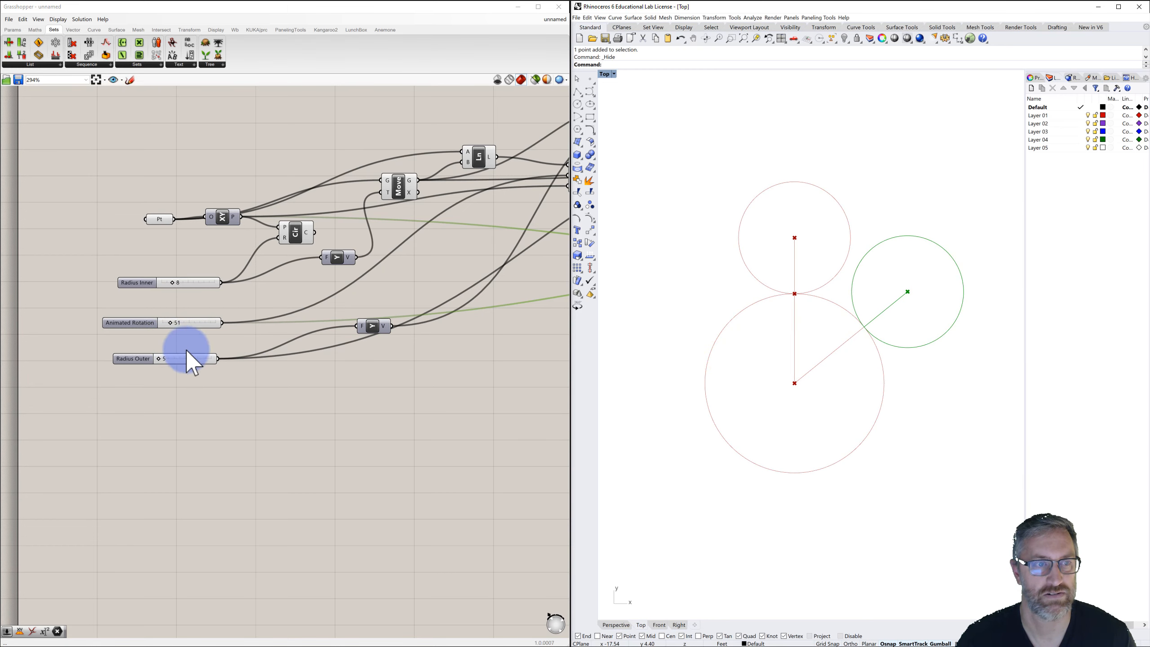
{"action": "left_click_drag", "start_coordinate": [170, 324], "coordinate": [169, 346]}
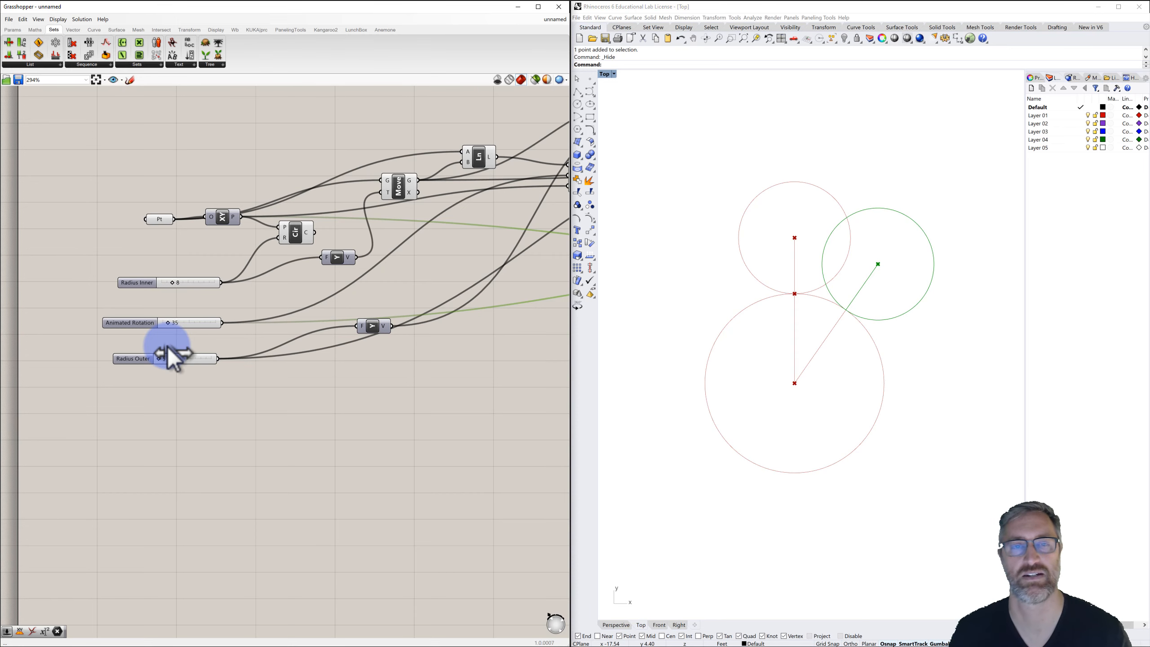
Reposition the Rotate component closer to the circle and line components.
{"action": "scroll", "coordinate": [270, 407], "scroll_direction": "down", "scroll_amount": 3}
{"action": "right_click_drag", "start_coordinate": [272, 406], "coordinate": [154, 391]}
{"action": "right_click_drag", "start_coordinate": [279, 383], "coordinate": [159, 366]}
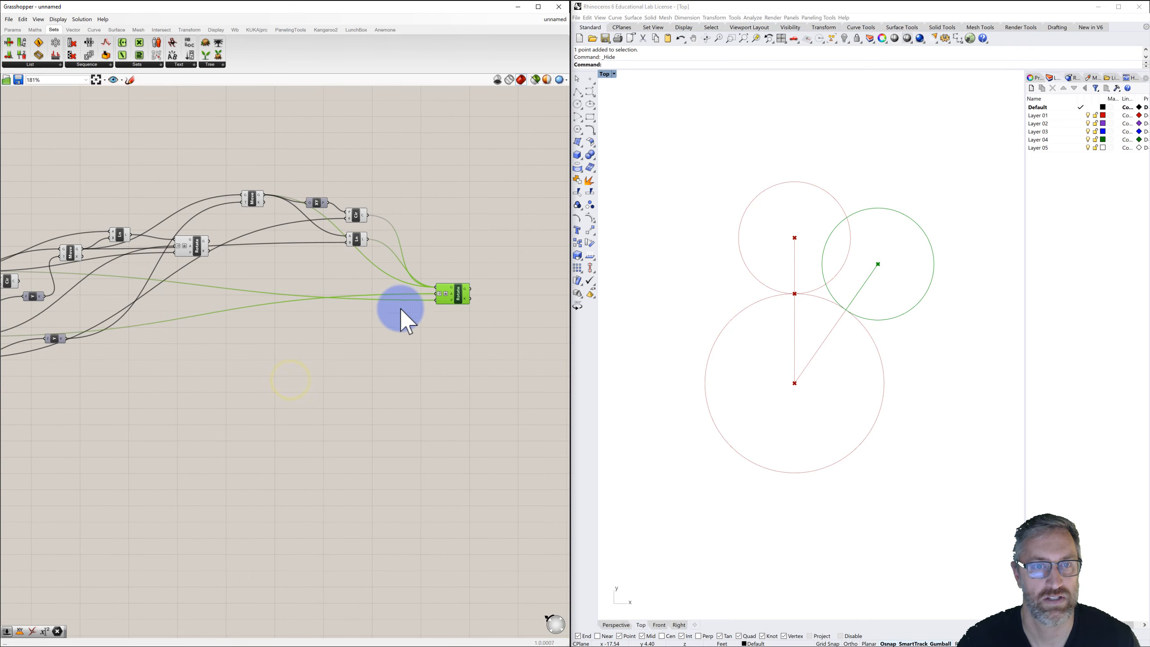
{"action": "left_click_drag", "start_coordinate": [457, 295], "coordinate": [426, 287]}
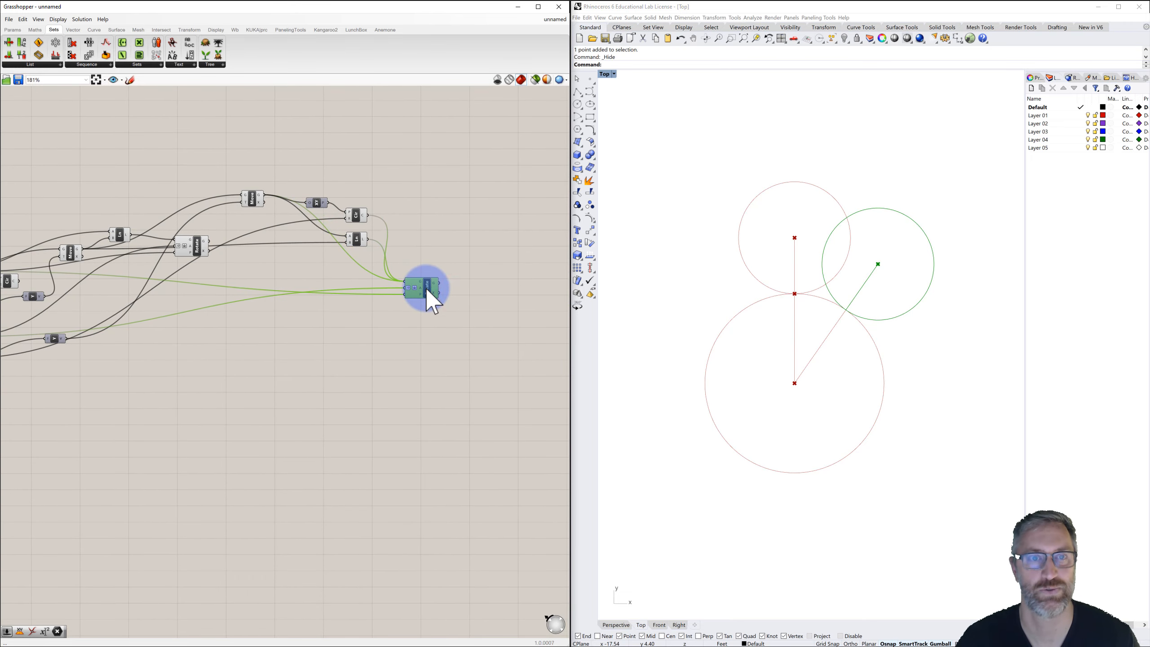
{"action": "left_click", "coordinate": [461, 286]}
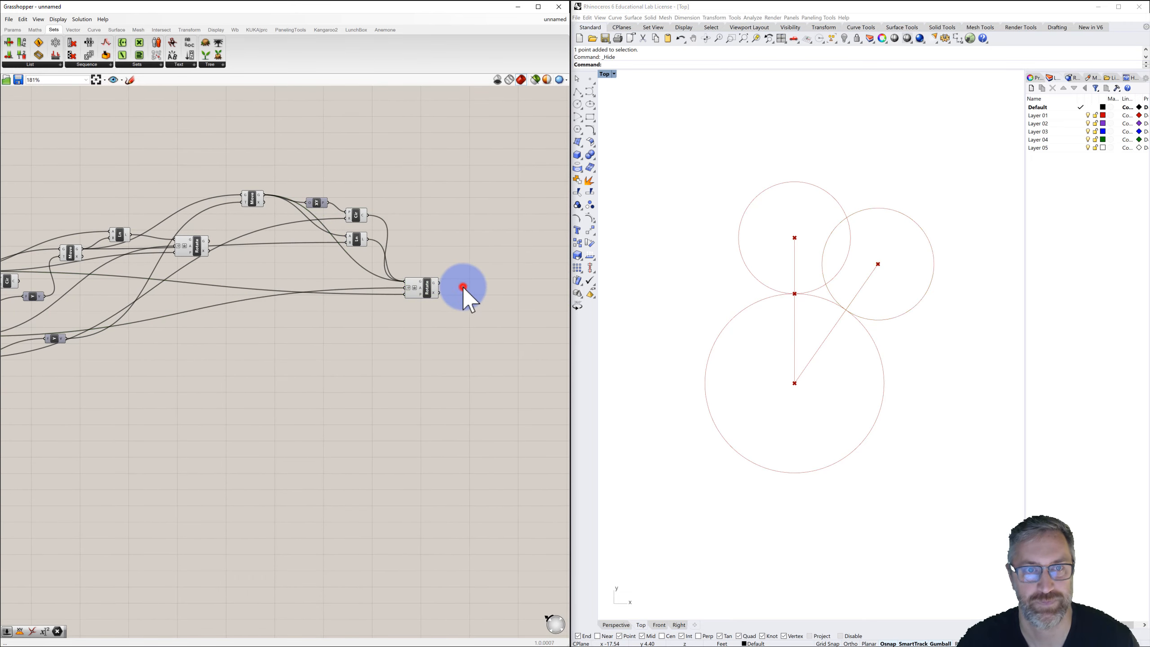
{"action": "left_click", "coordinate": [427, 292]}
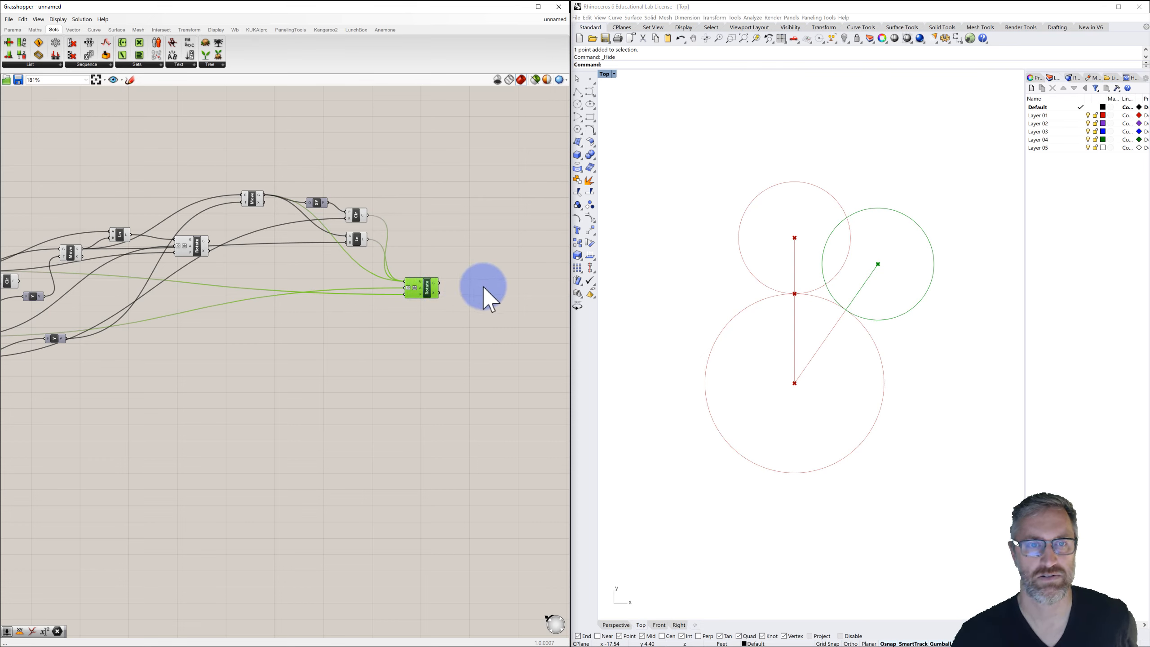
Add a second Rotate component to the right of the first one.
{"action": "double_click", "coordinate": [498, 285]}
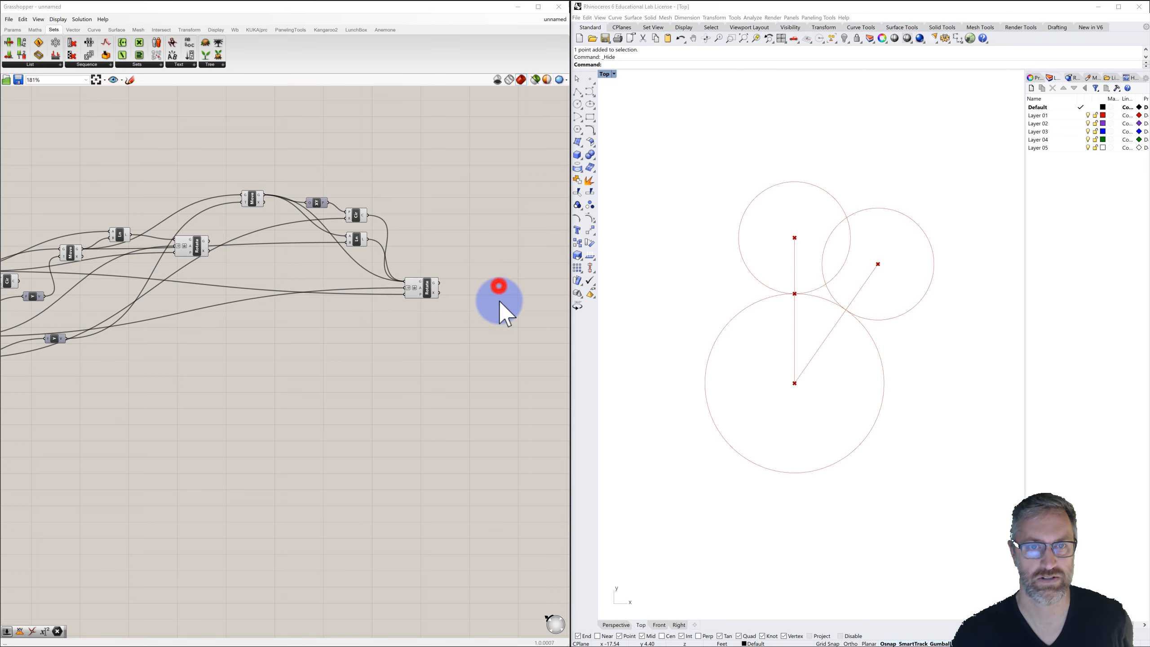
{"action": "type", "text": "rotate"}
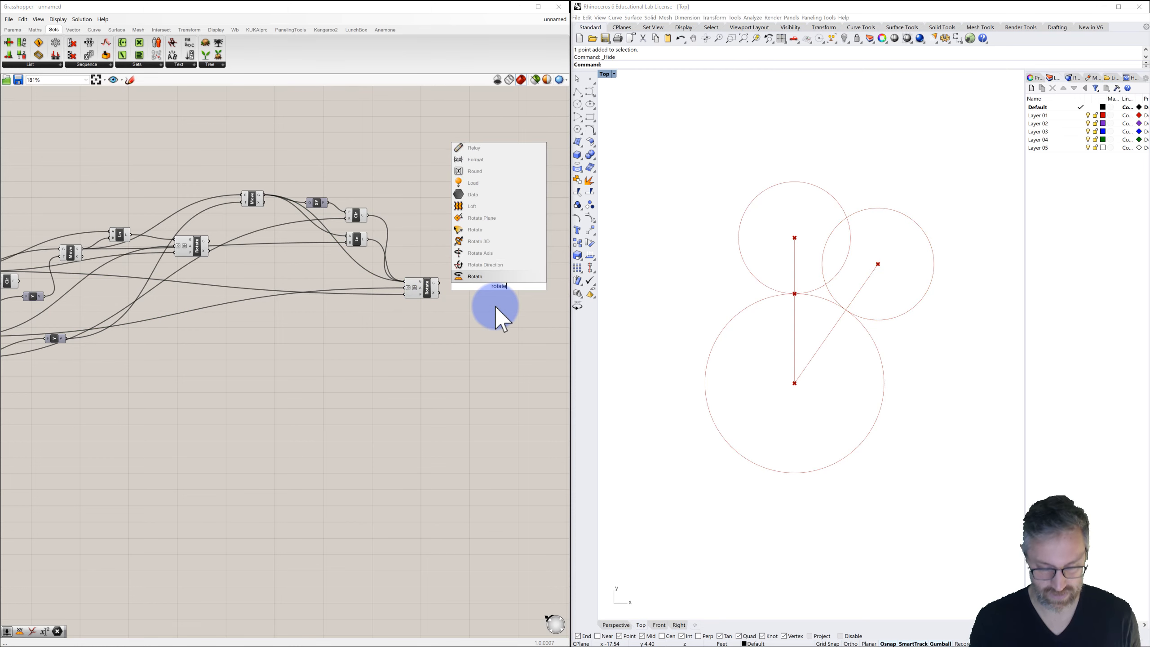
{"action": "left_click", "coordinate": [471, 277]}
{"action": "left_click_drag", "start_coordinate": [497, 285], "coordinate": [504, 288]}
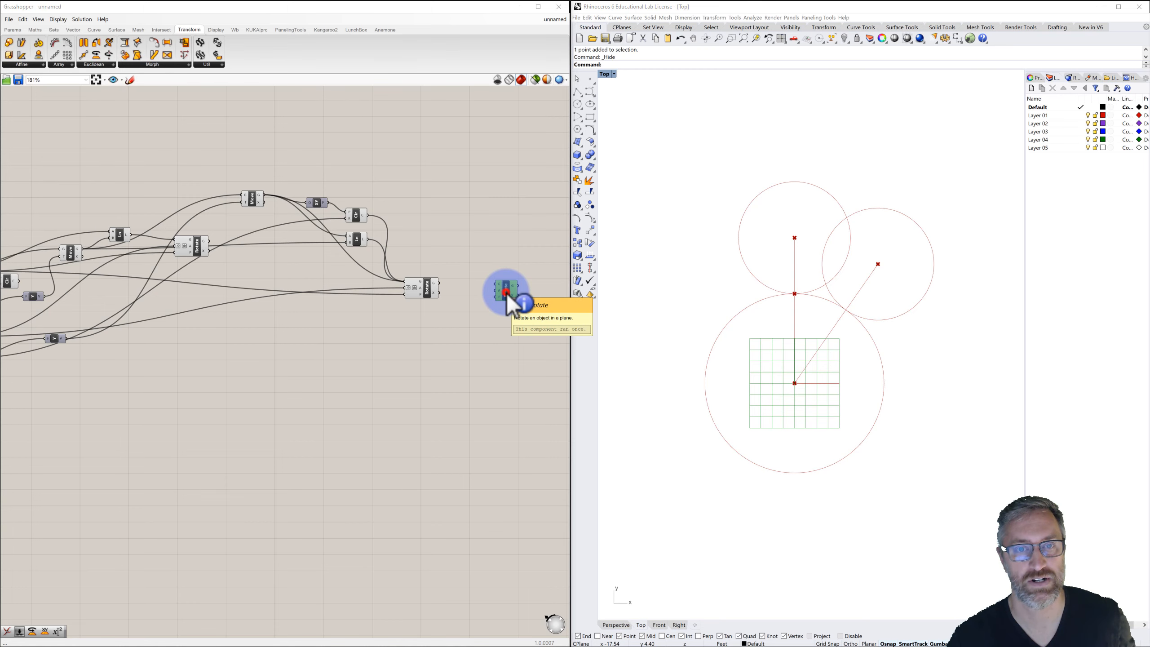
{"action": "left_click", "coordinate": [505, 292], "text": "ctrl+alt"}
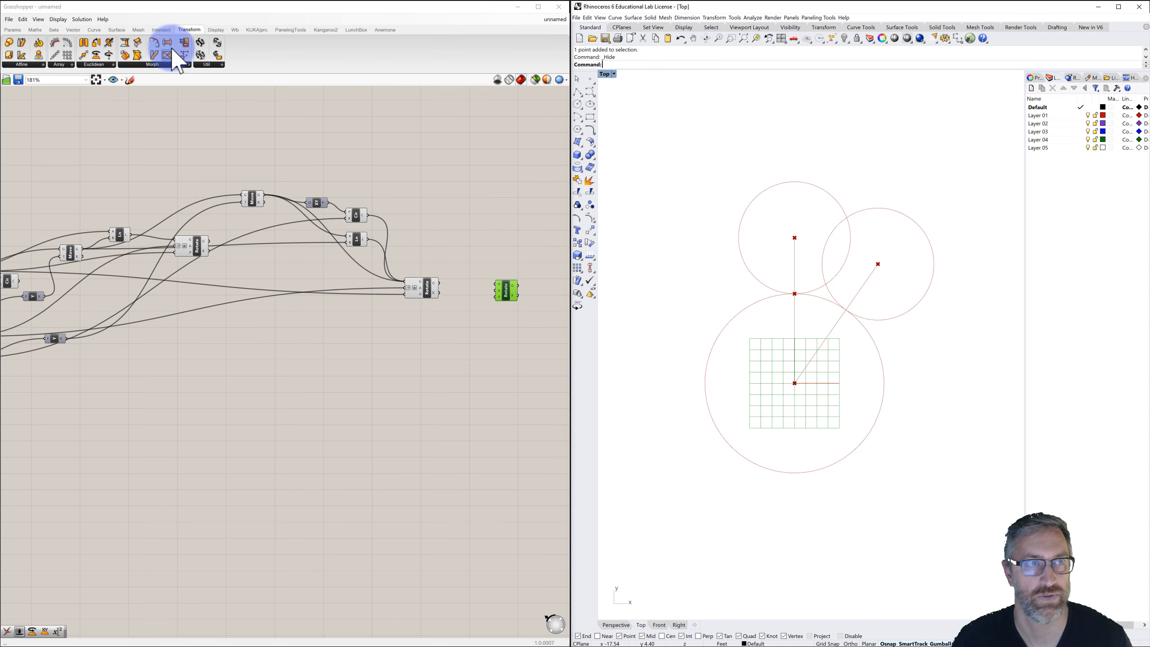
{"action": "left_click", "coordinate": [494, 258]}
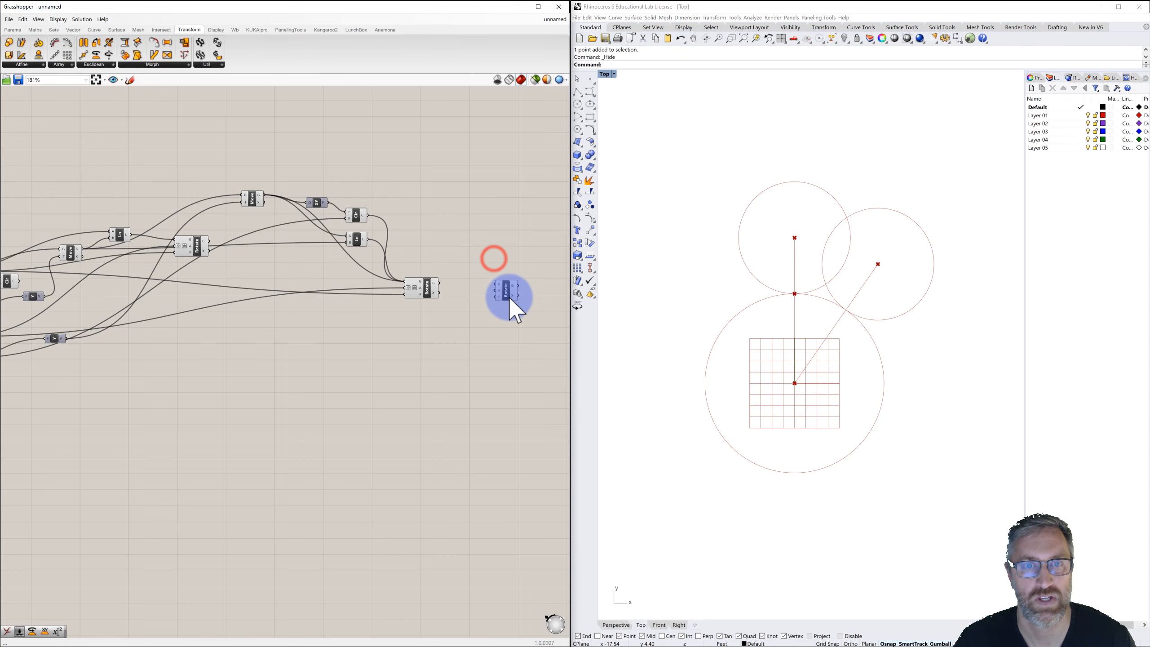
{"action": "left_click_drag", "start_coordinate": [508, 293], "coordinate": [501, 298]}
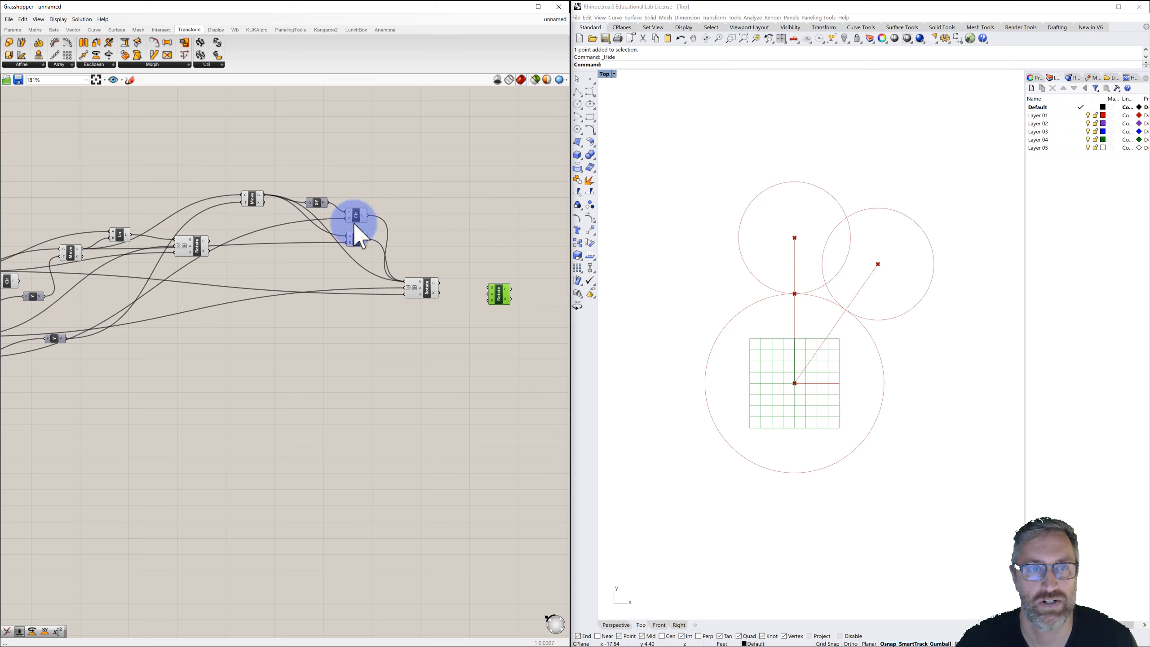
{"action": "left_click", "coordinate": [252, 199]}
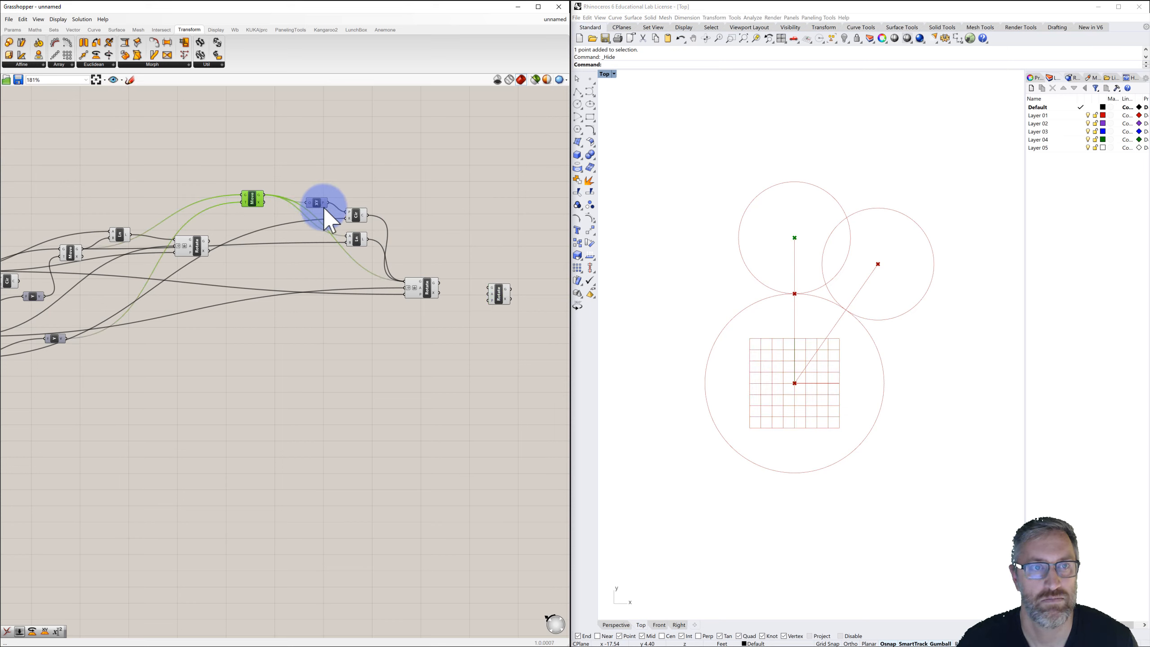
{"action": "left_click", "coordinate": [430, 289]}
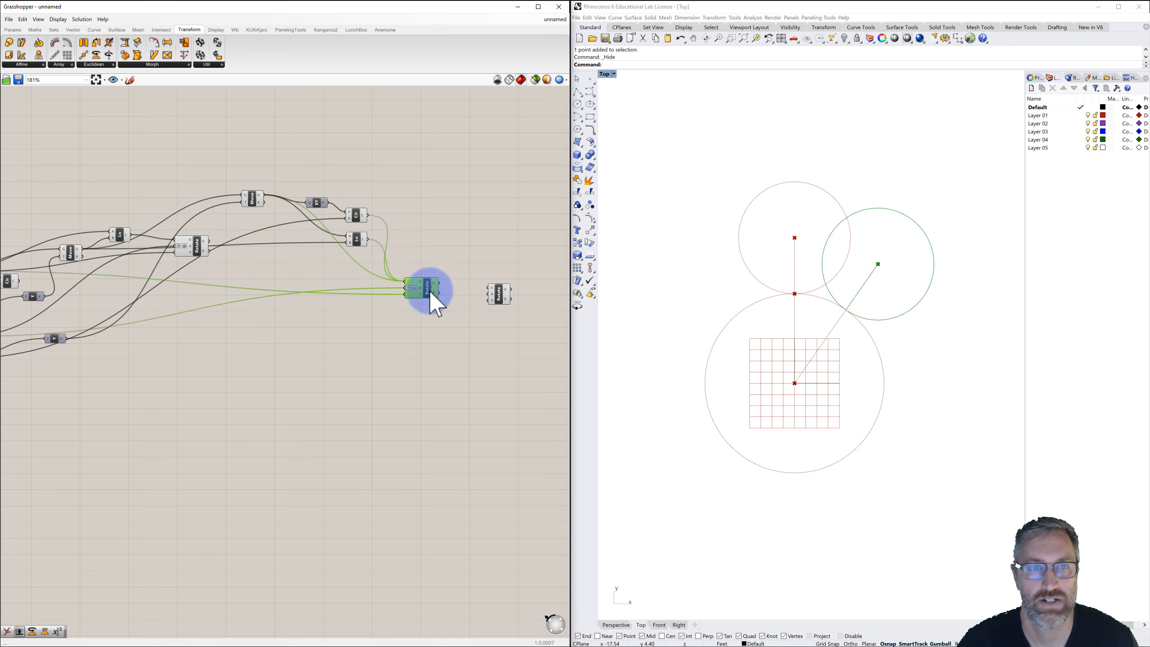
Duplicate the Rotate component twice, stacking the copies directly below the original.
{"action": "left_click_drag", "start_coordinate": [430, 290], "coordinate": [426, 283]}
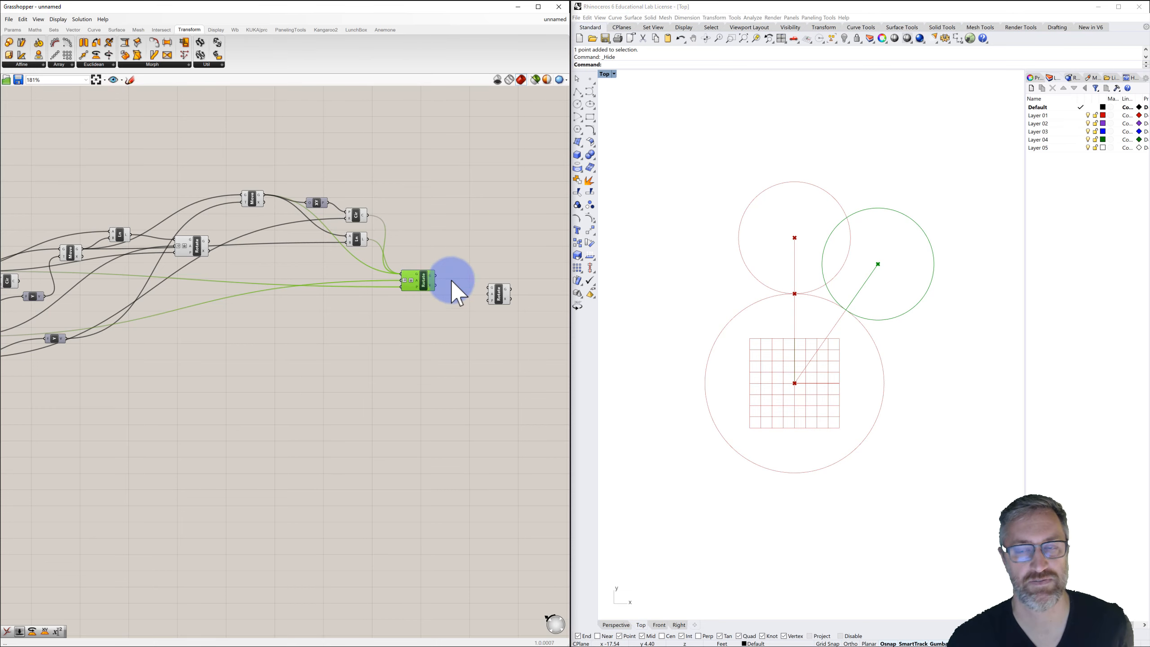
{"action": "left_click", "coordinate": [424, 281]}
{"action": "key", "text": "ctrl+c"}
{"action": "key", "text": "ctrl+v"}
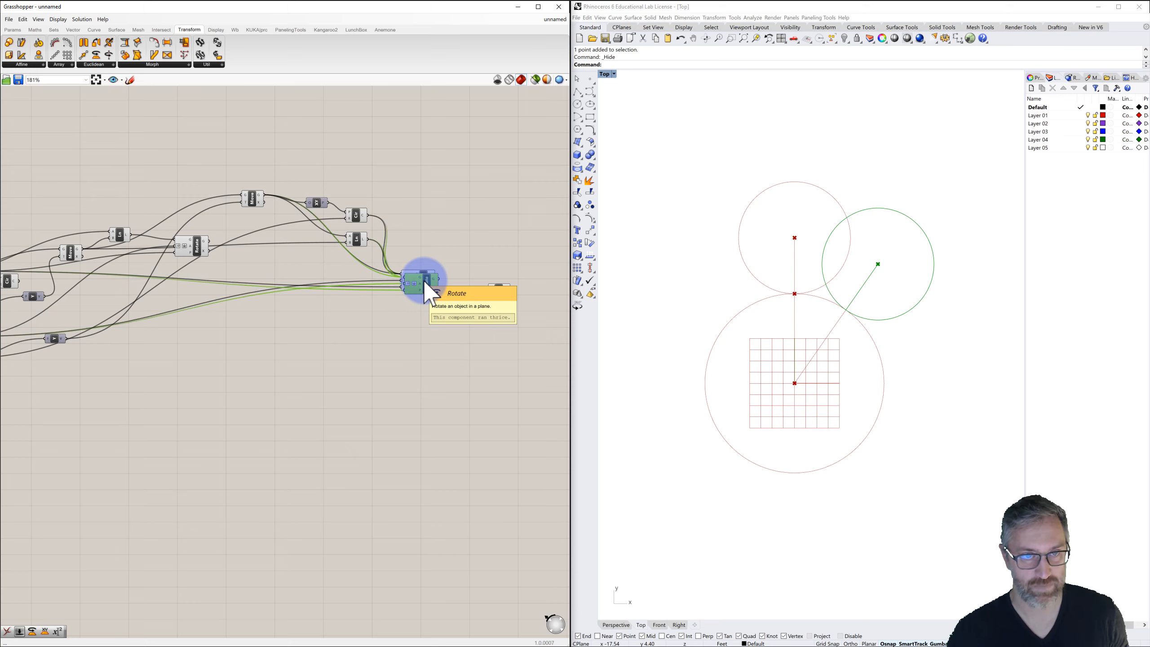
{"action": "left_click_drag", "start_coordinate": [426, 282], "coordinate": [426, 322]}
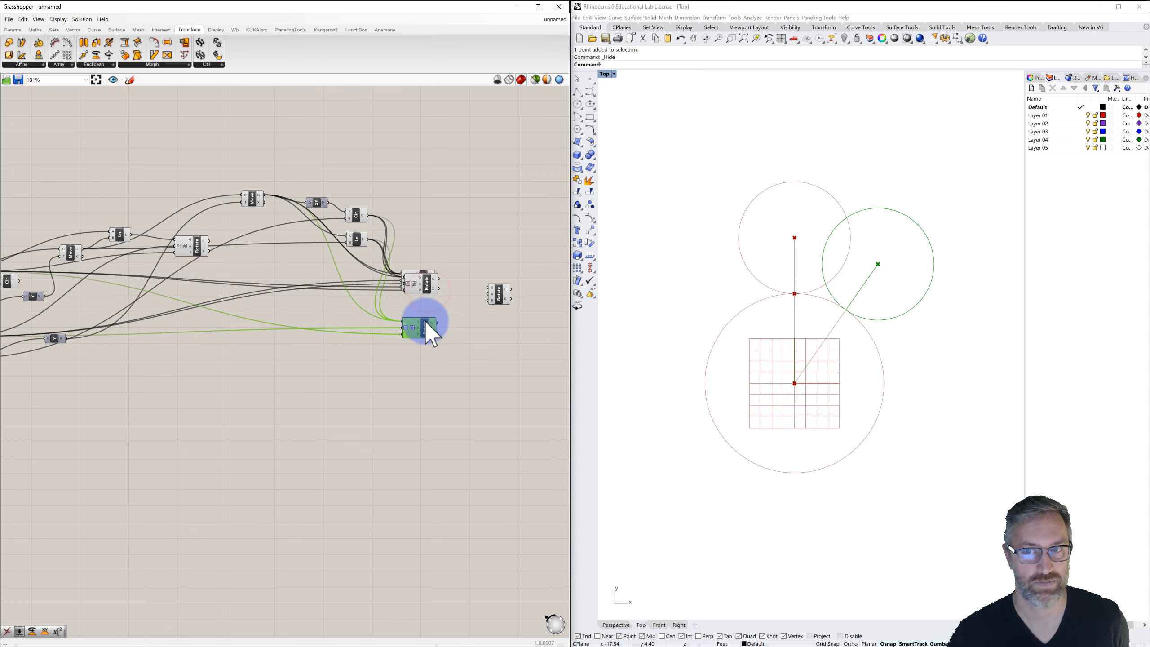
{"action": "left_click_drag", "start_coordinate": [425, 283], "coordinate": [423, 304]}
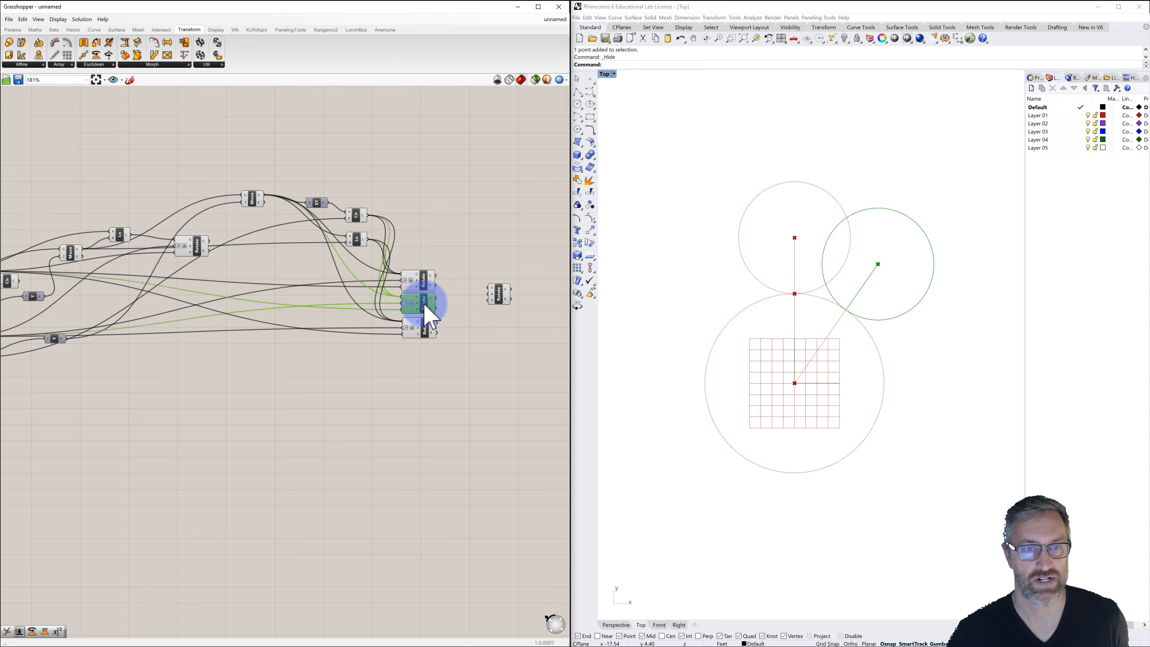
Rewire the first two Rotate components so one takes the line and the other the circle as geometry.
{"action": "left_click", "coordinate": [424, 283]}
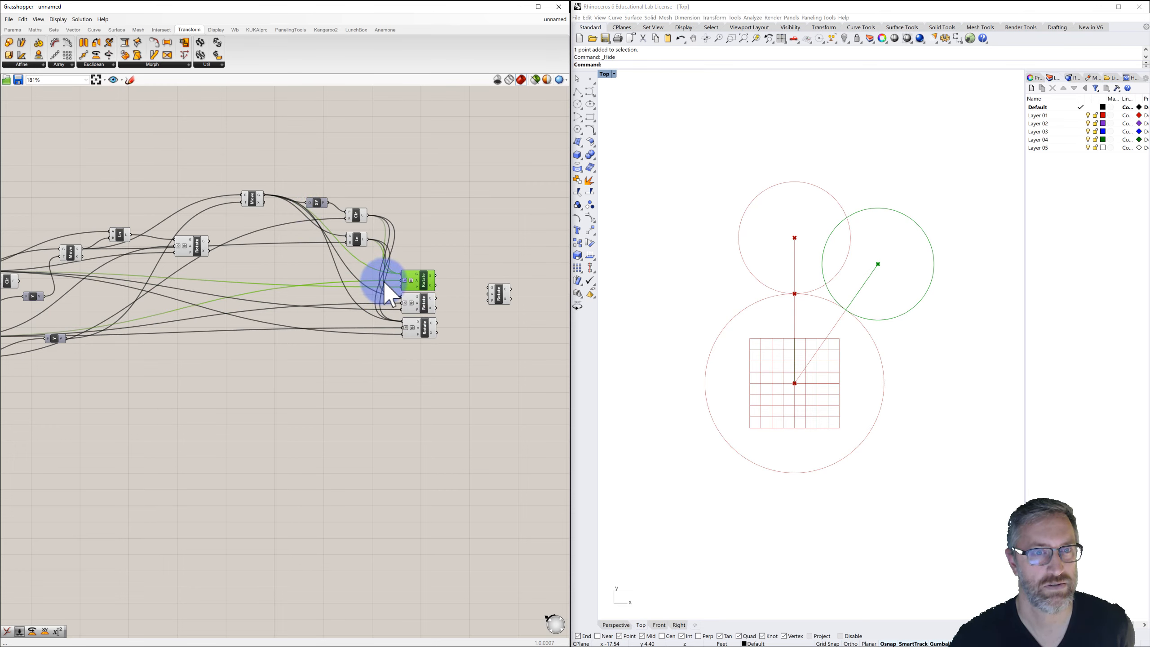
{"action": "left_click_drag", "start_coordinate": [365, 239], "coordinate": [402, 274]}
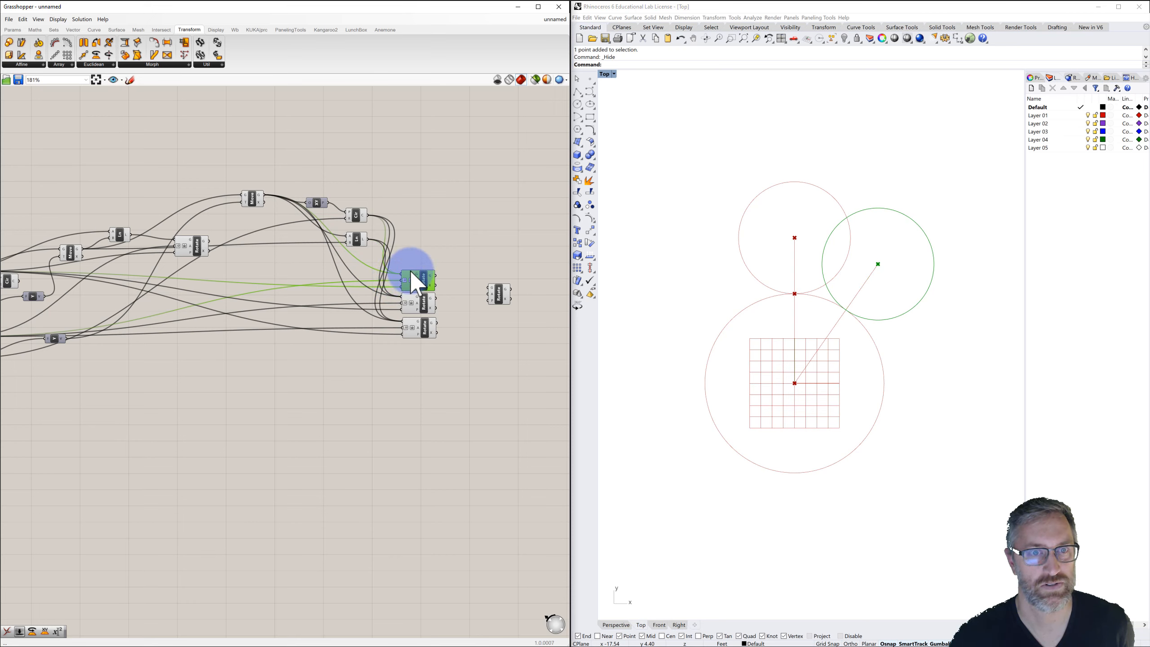
{"action": "left_click_drag", "start_coordinate": [367, 216], "coordinate": [403, 247]}
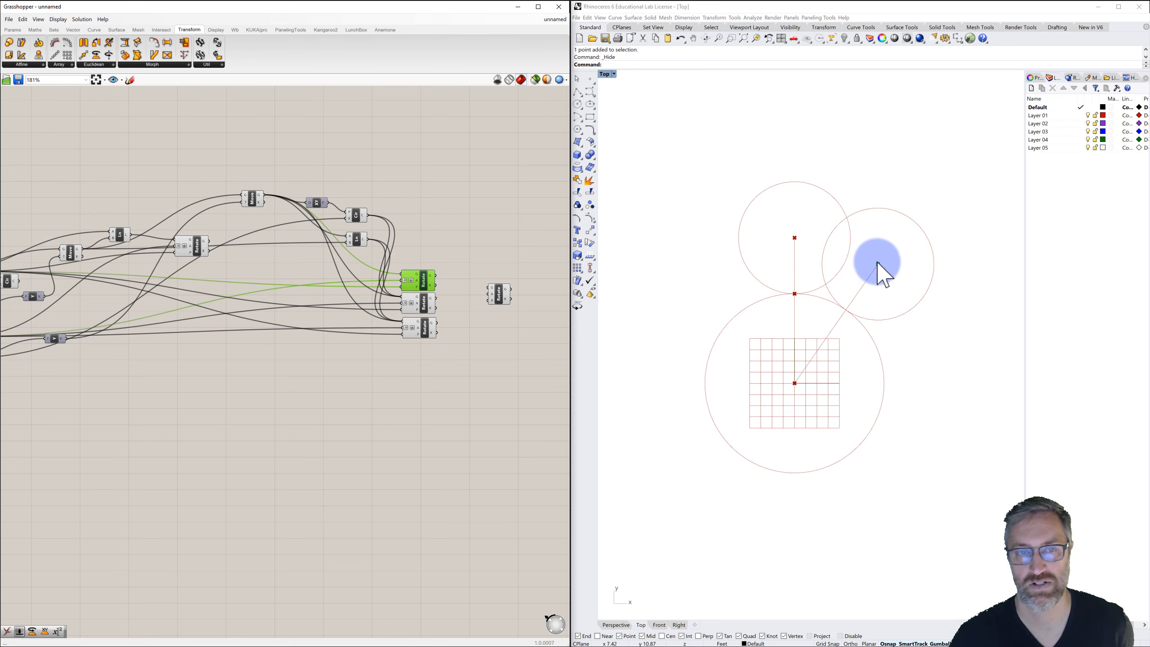
{"action": "left_click", "coordinate": [252, 198]}
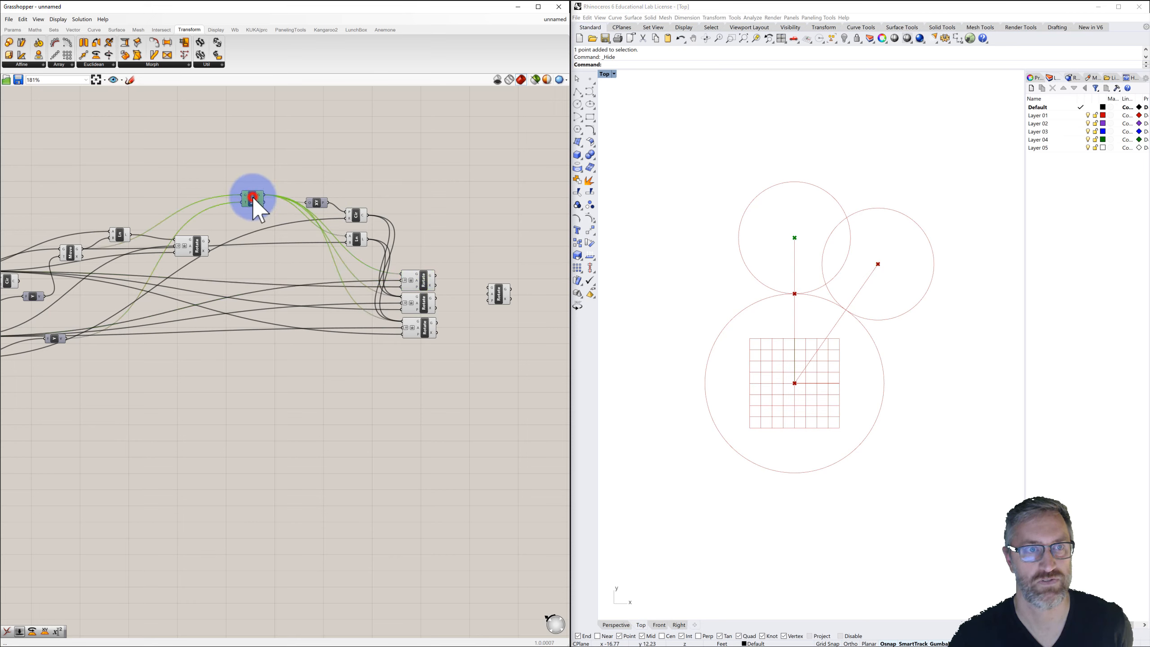
{"action": "left_click", "coordinate": [424, 305]}
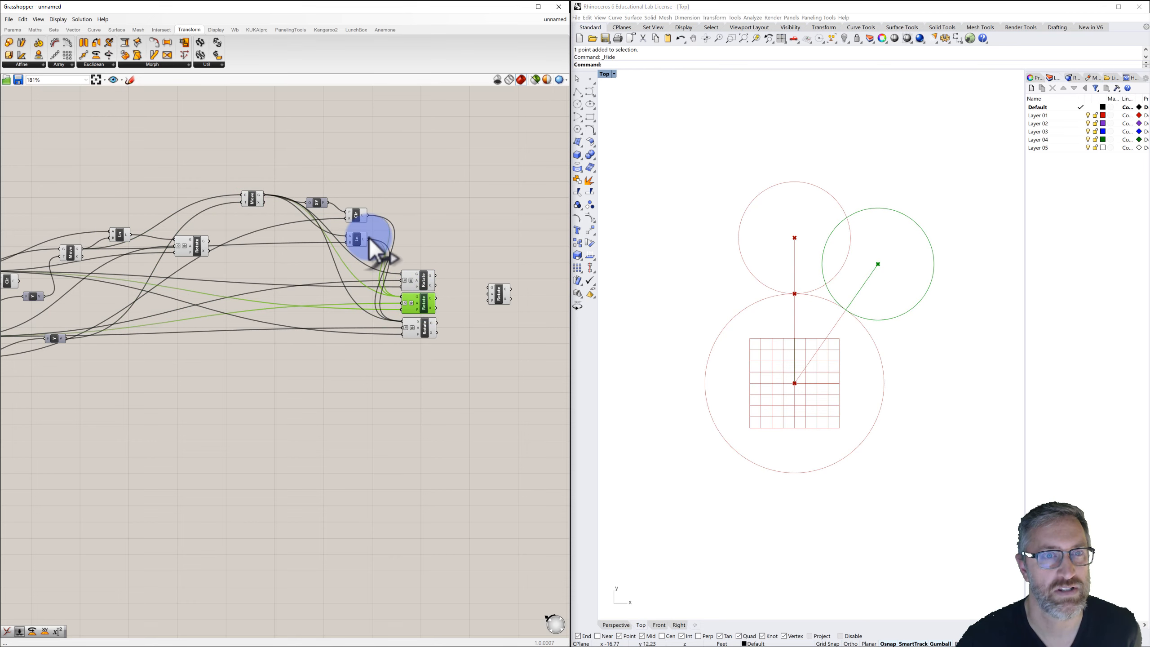
{"action": "left_click_drag", "start_coordinate": [368, 216], "coordinate": [401, 299], "text": "ctrl"}
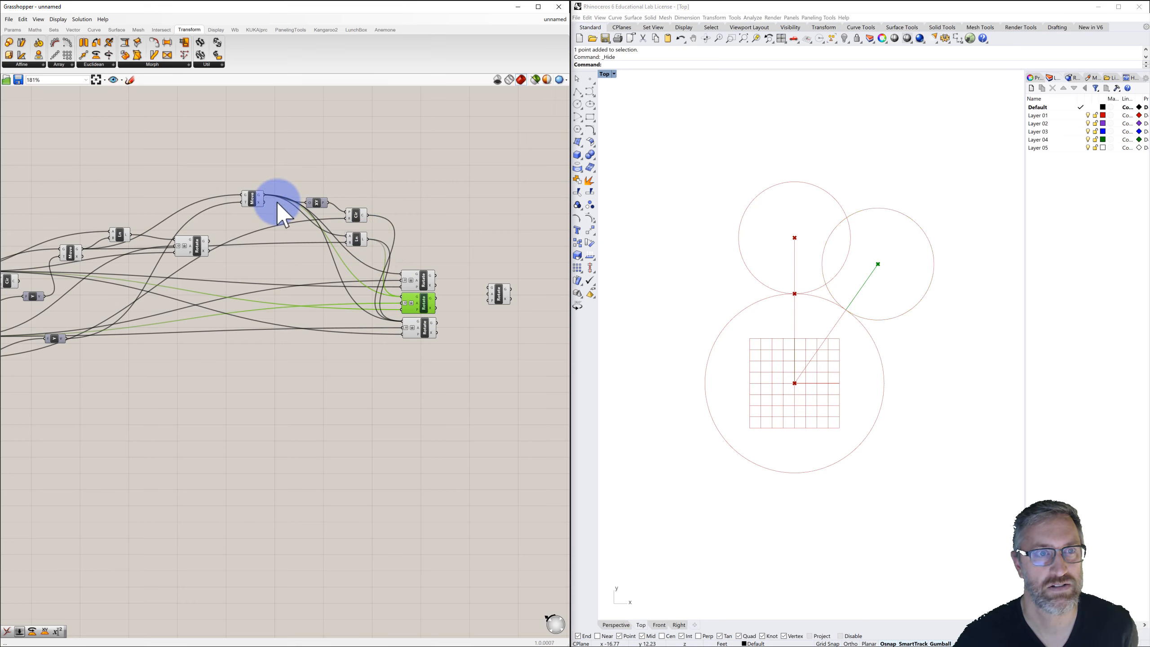
{"action": "left_click_drag", "start_coordinate": [265, 200], "coordinate": [405, 299]}
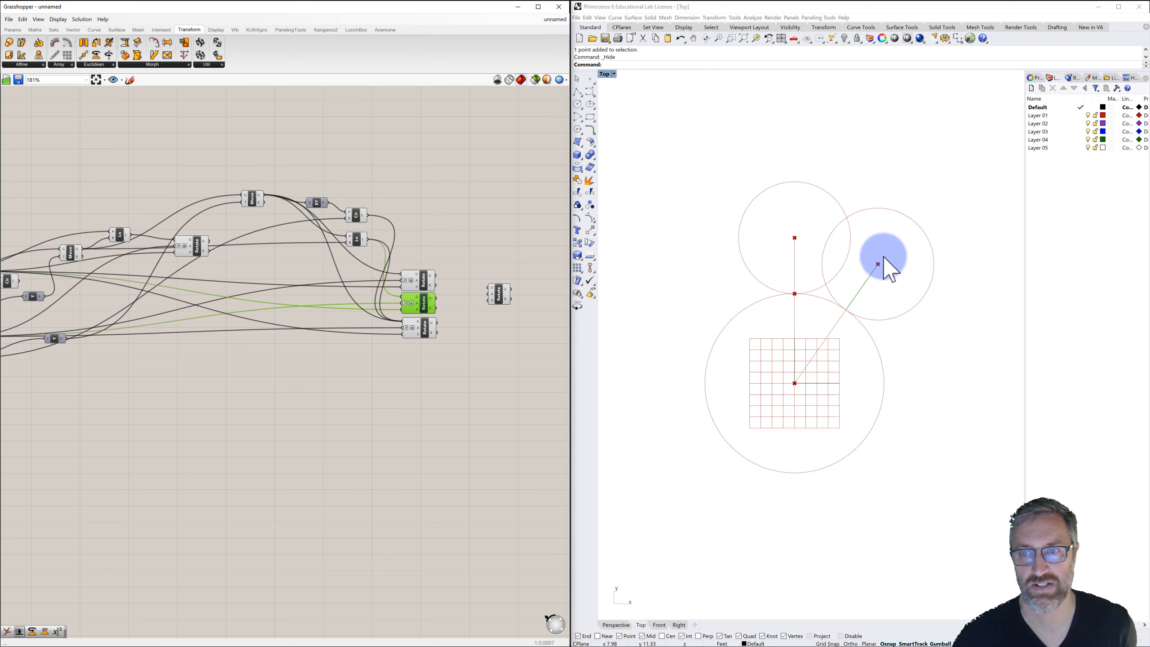
Connect the line geometry to the third Rotate component and review each Rotate's result.
{"action": "left_click", "coordinate": [425, 327]}
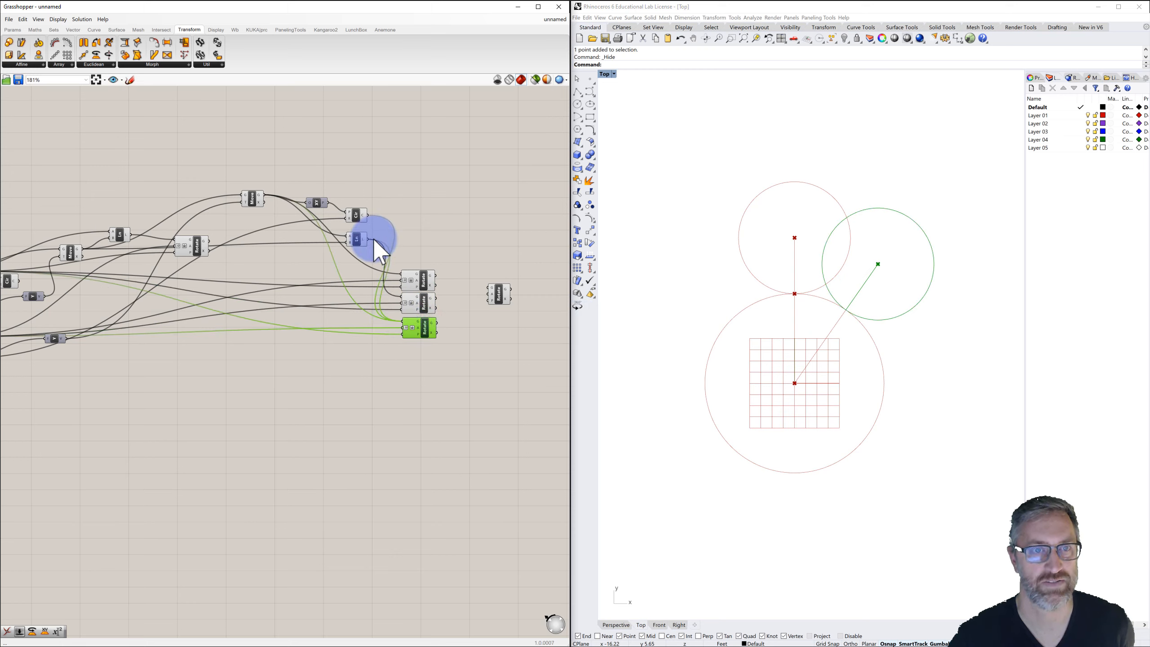
{"action": "left_click_drag", "start_coordinate": [367, 239], "coordinate": [403, 323], "text": "ctrl"}
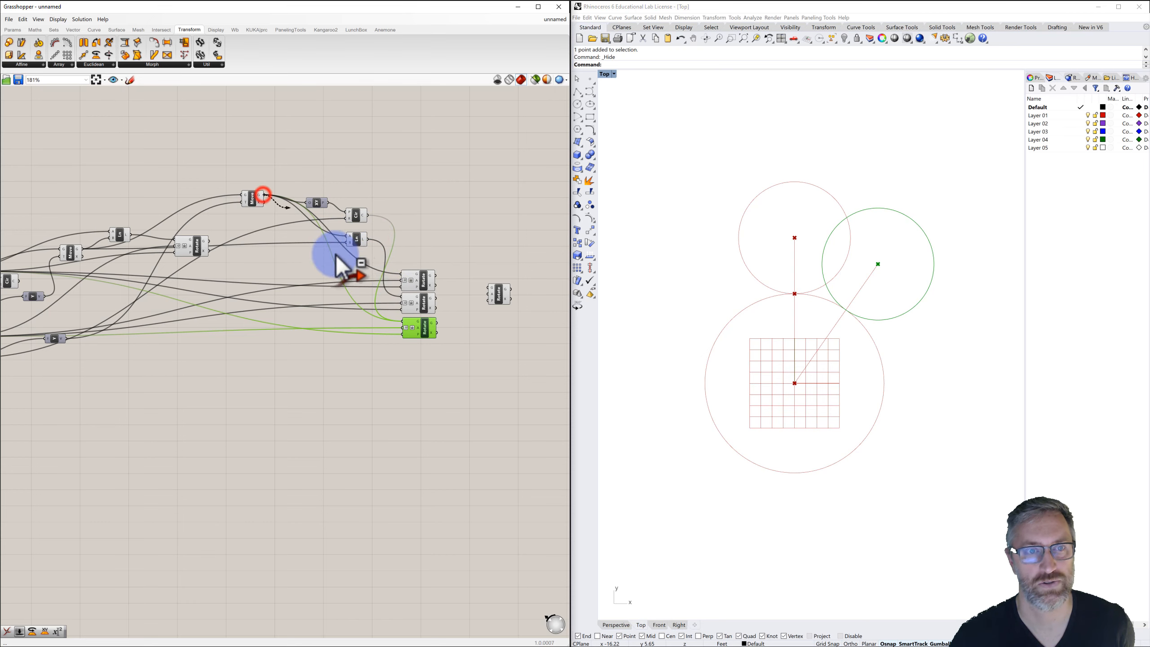
{"action": "left_click_drag", "start_coordinate": [338, 256], "coordinate": [406, 323], "text": "ctrl"}
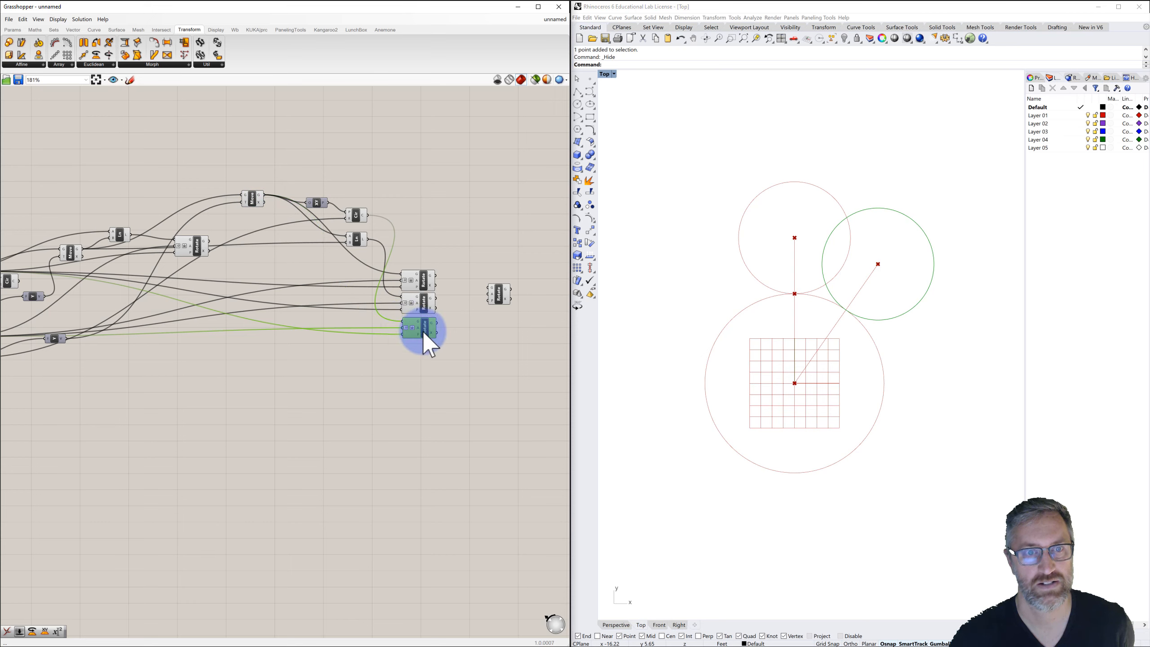
{"action": "left_click", "coordinate": [420, 280]}
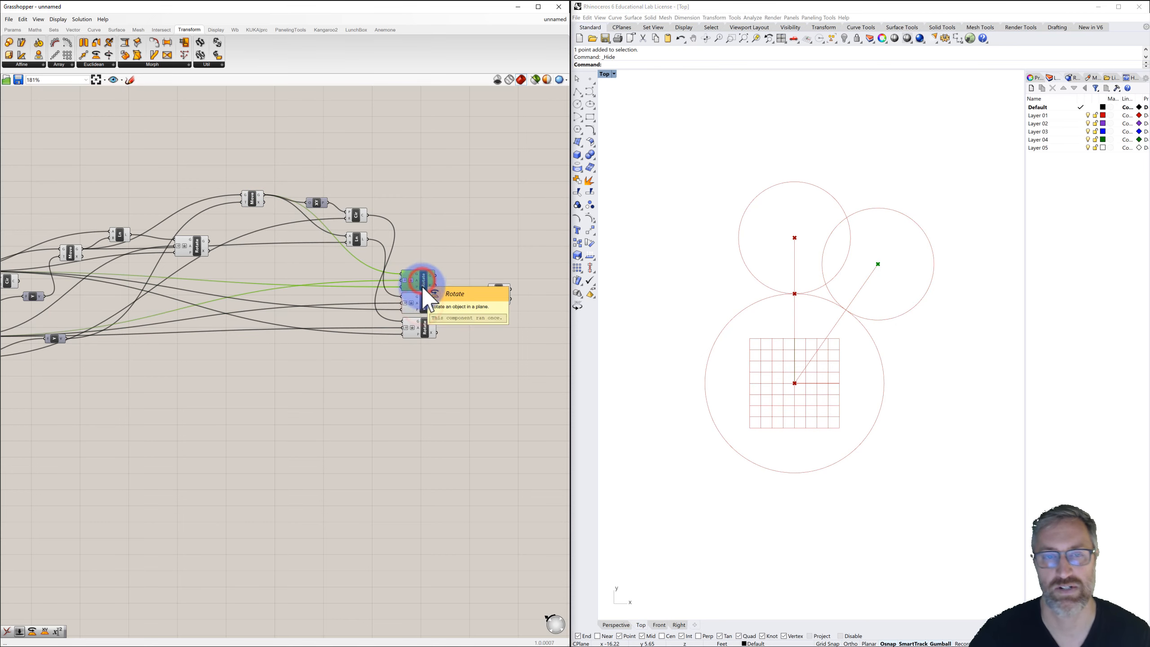
{"action": "left_click", "coordinate": [424, 302]}
{"action": "left_click", "coordinate": [429, 327]}
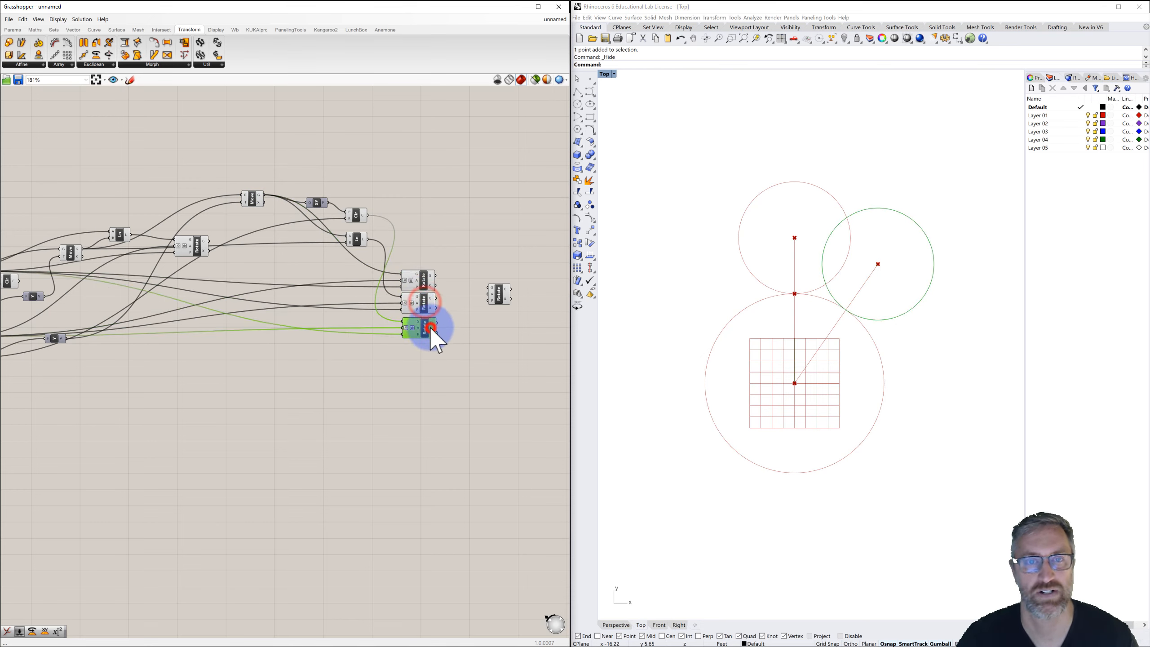
Feed the first Rotate's output into the second-stage Rotate component and move it further right.
{"action": "left_click", "coordinate": [500, 295]}
{"action": "left_click", "coordinate": [425, 280]}
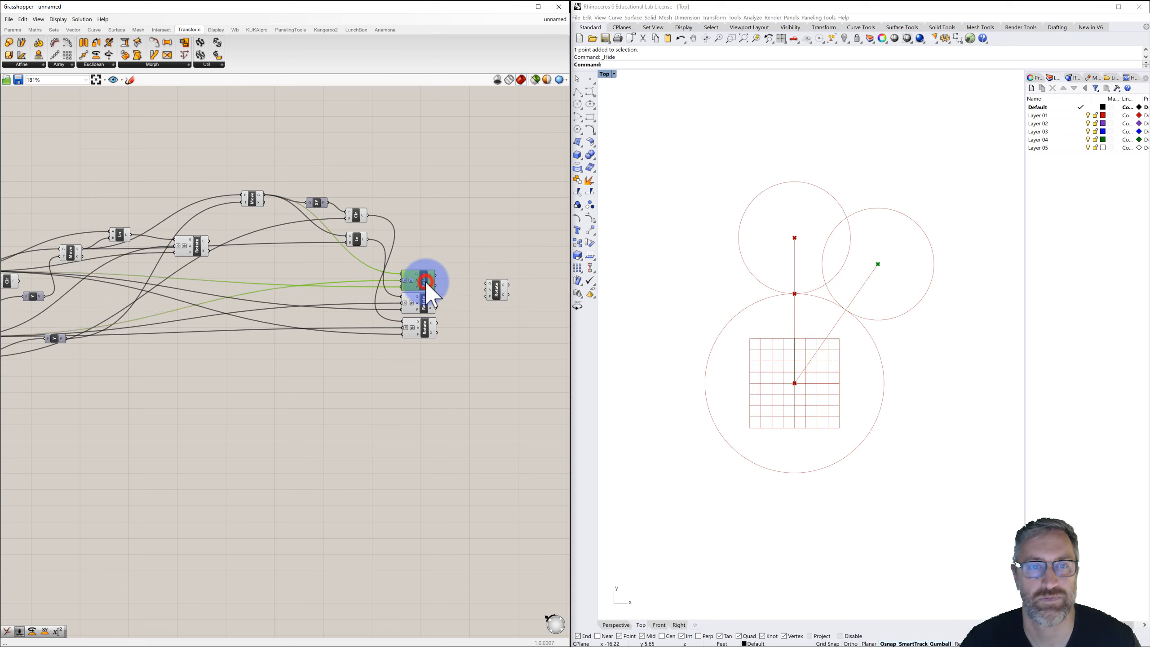
{"action": "left_click_drag", "start_coordinate": [436, 276], "coordinate": [486, 301]}
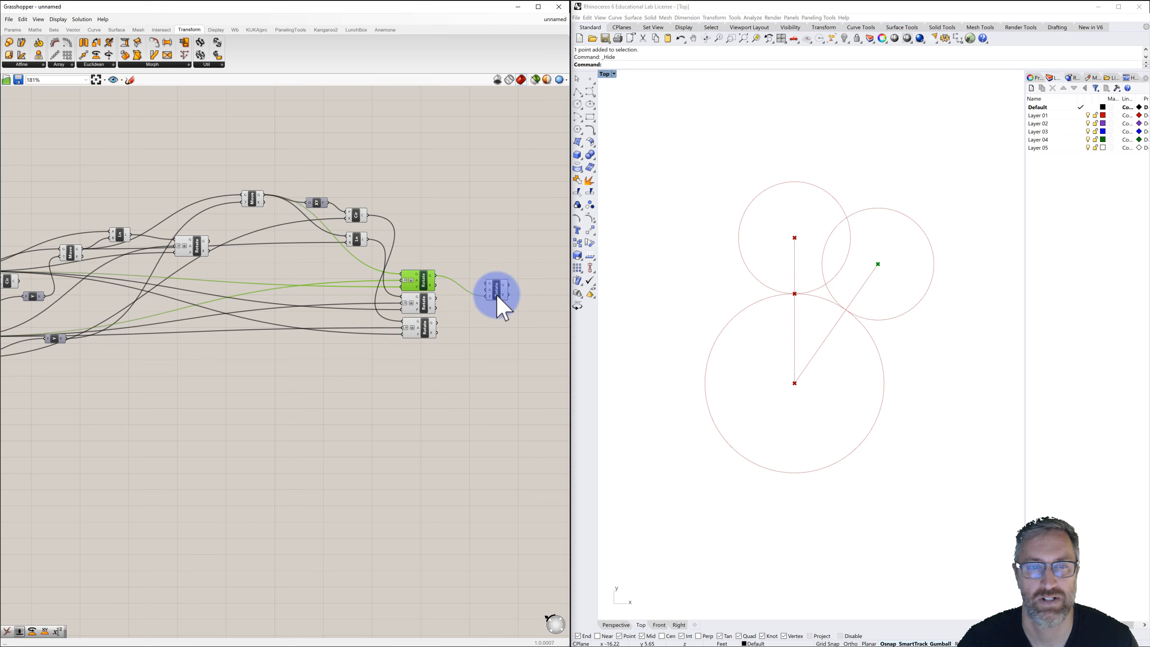
{"action": "left_click_drag", "start_coordinate": [496, 294], "coordinate": [516, 294]}
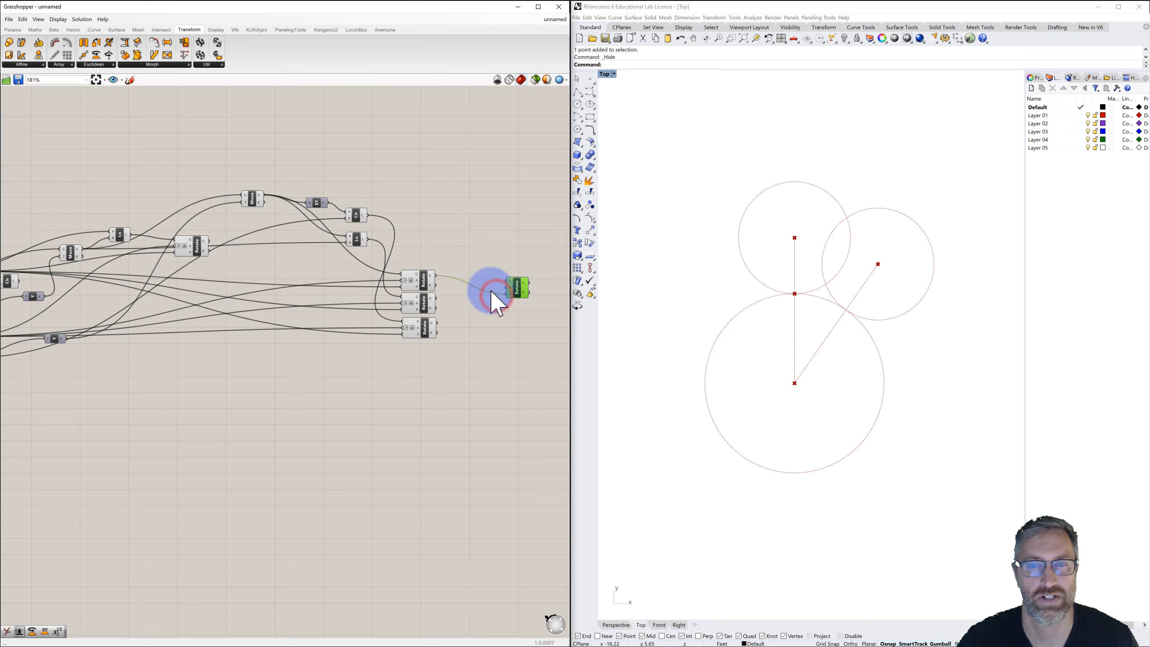
Add an XY Plane component using the first Rotate's output as origin, and plug it into the second-stage Rotate's plane.
{"action": "double_click", "coordinate": [469, 275]}
{"action": "type", "text": "xy"}
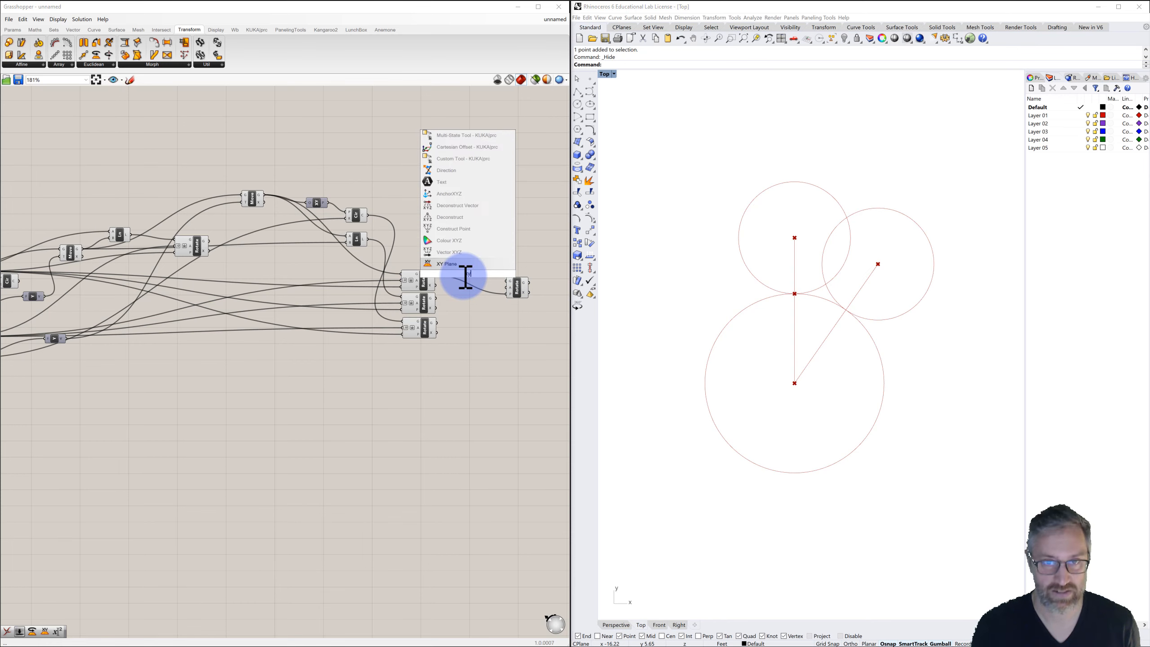
{"action": "left_click", "coordinate": [448, 264]}
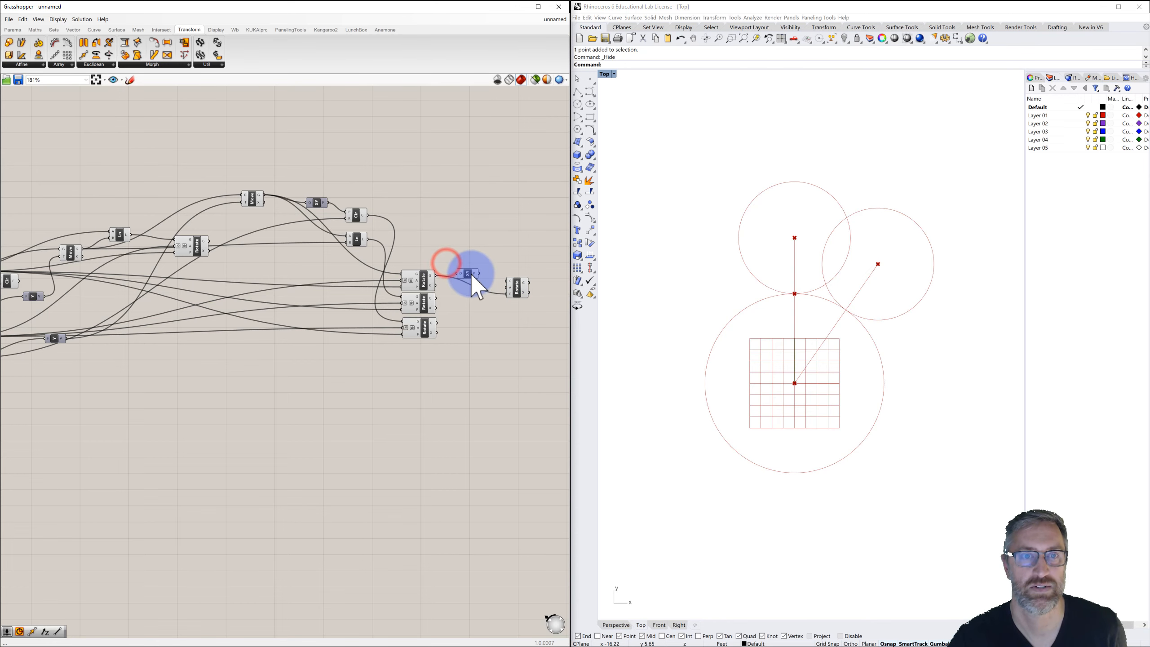
{"action": "left_click_drag", "start_coordinate": [436, 275], "coordinate": [467, 284]}
{"action": "left_click_drag", "start_coordinate": [481, 285], "coordinate": [524, 284]}
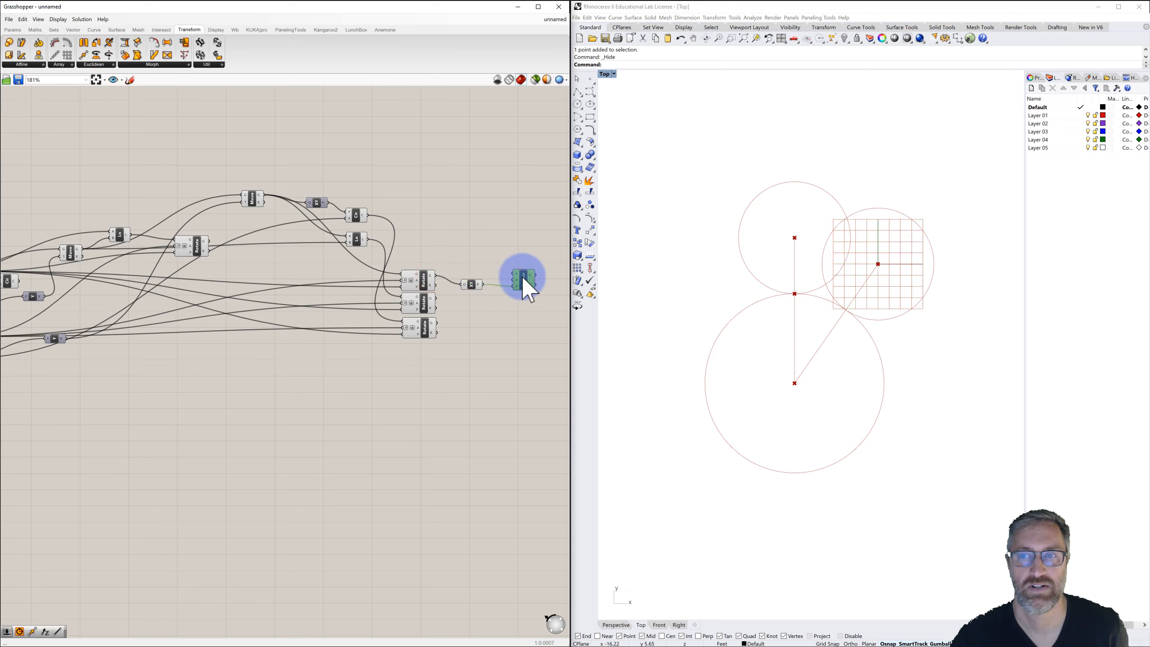
Turn off the preview of the XY Plane and second-stage Rotate components.
{"action": "left_click", "coordinate": [513, 244]}
{"action": "left_click", "coordinate": [471, 285]}
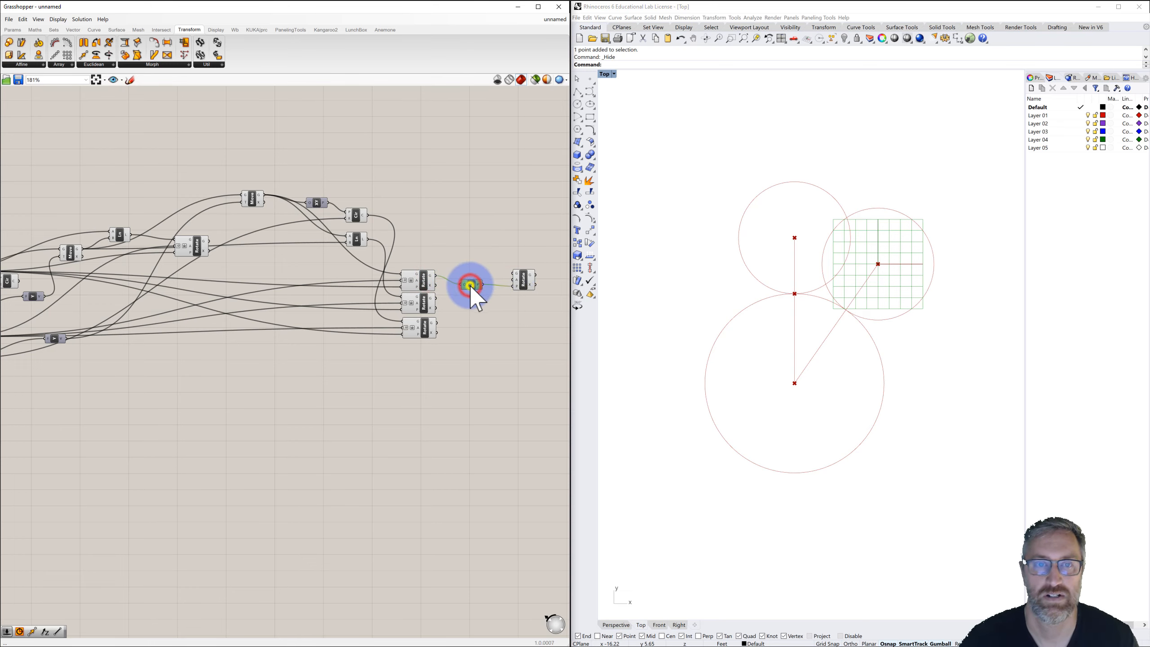
{"action": "right_click", "coordinate": [470, 285]}
{"action": "left_click", "coordinate": [481, 298]}
{"action": "left_click", "coordinate": [503, 296]}
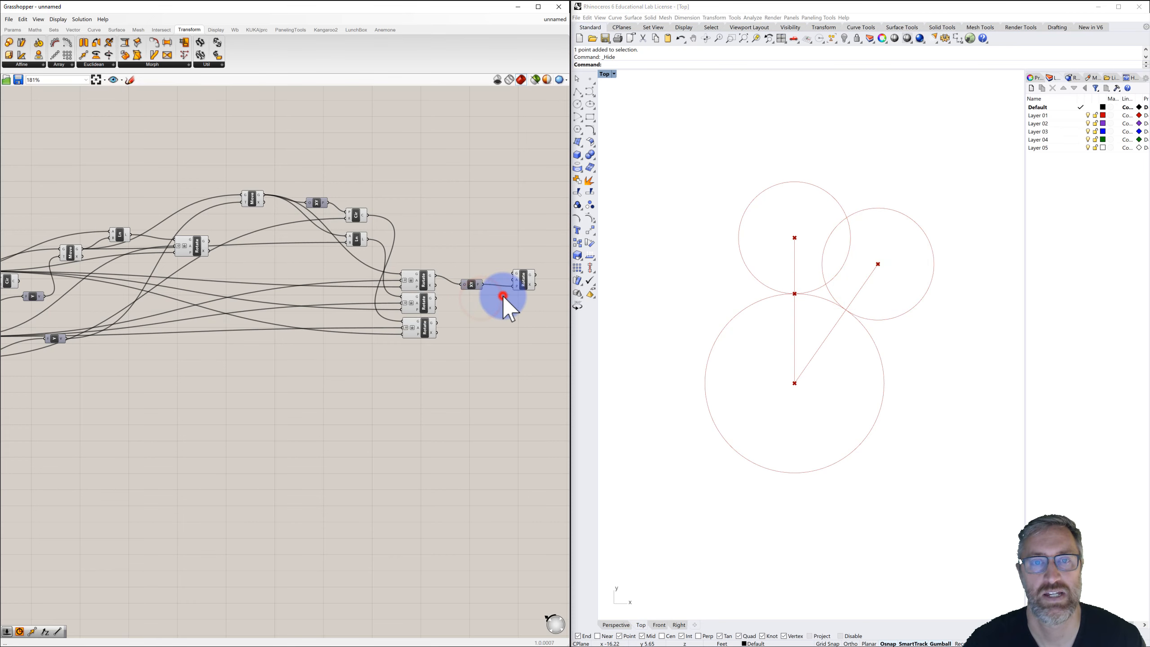
{"action": "scroll", "coordinate": [514, 282], "scroll_direction": "up", "scroll_amount": 3}
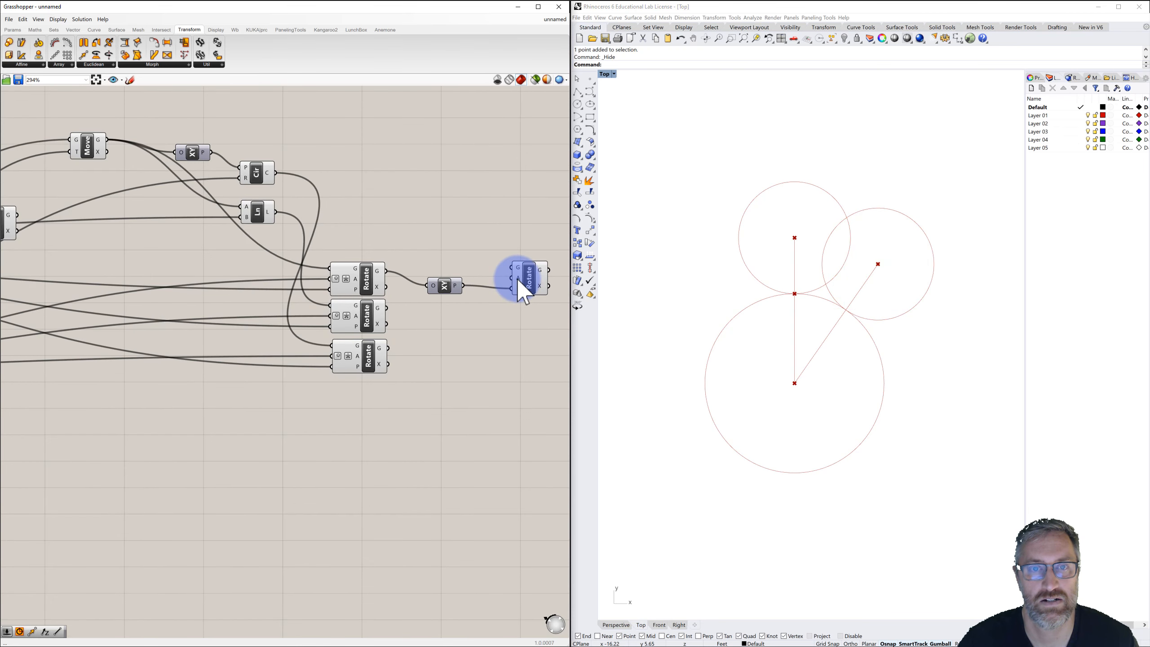
{"action": "right_click", "coordinate": [517, 278]}
{"action": "left_click", "coordinate": [538, 341]}
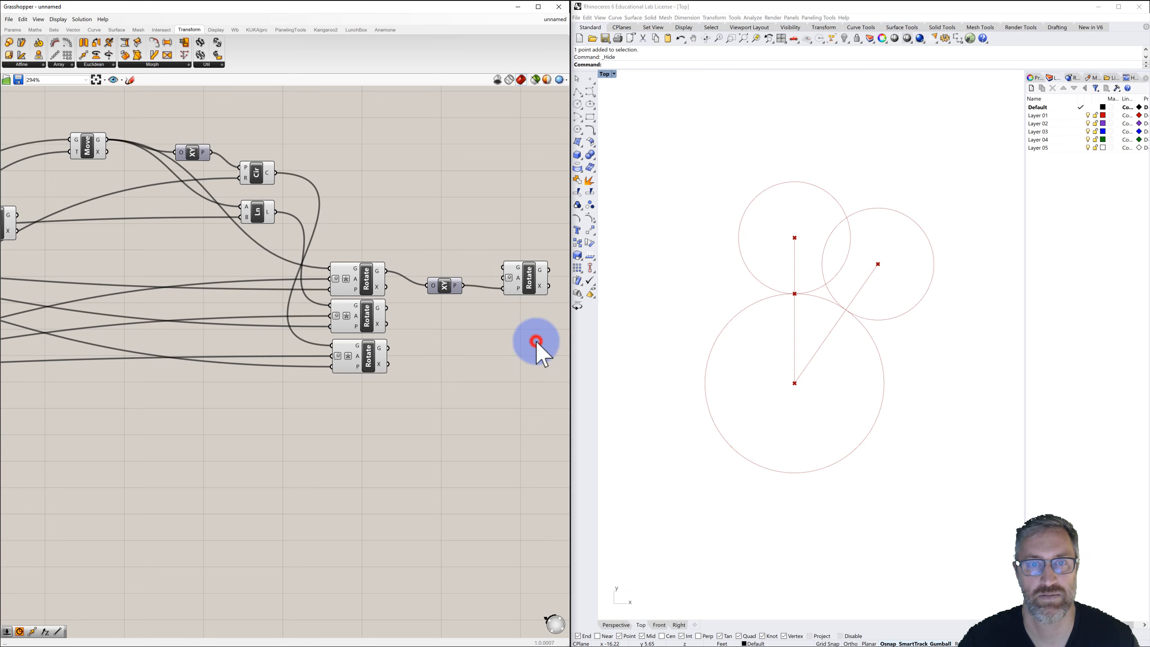
{"action": "left_click", "coordinate": [517, 322]}
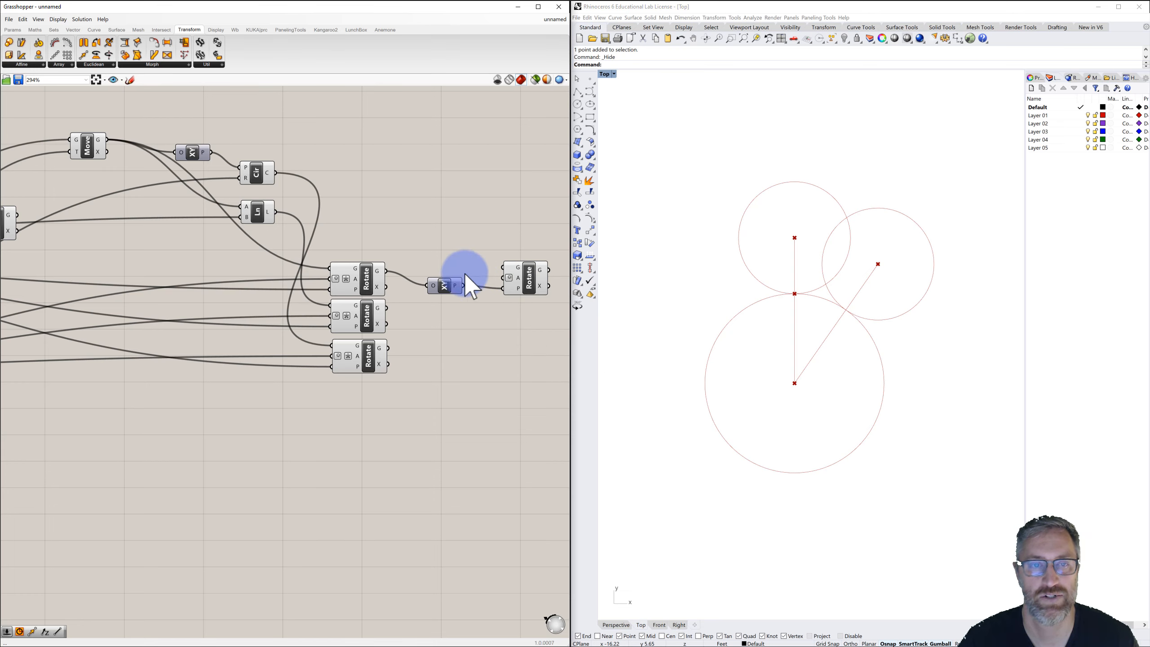
Connect the middle Rotate's output as geometry of the second-stage Rotate and reposition that component.
{"action": "left_click", "coordinate": [368, 311]}
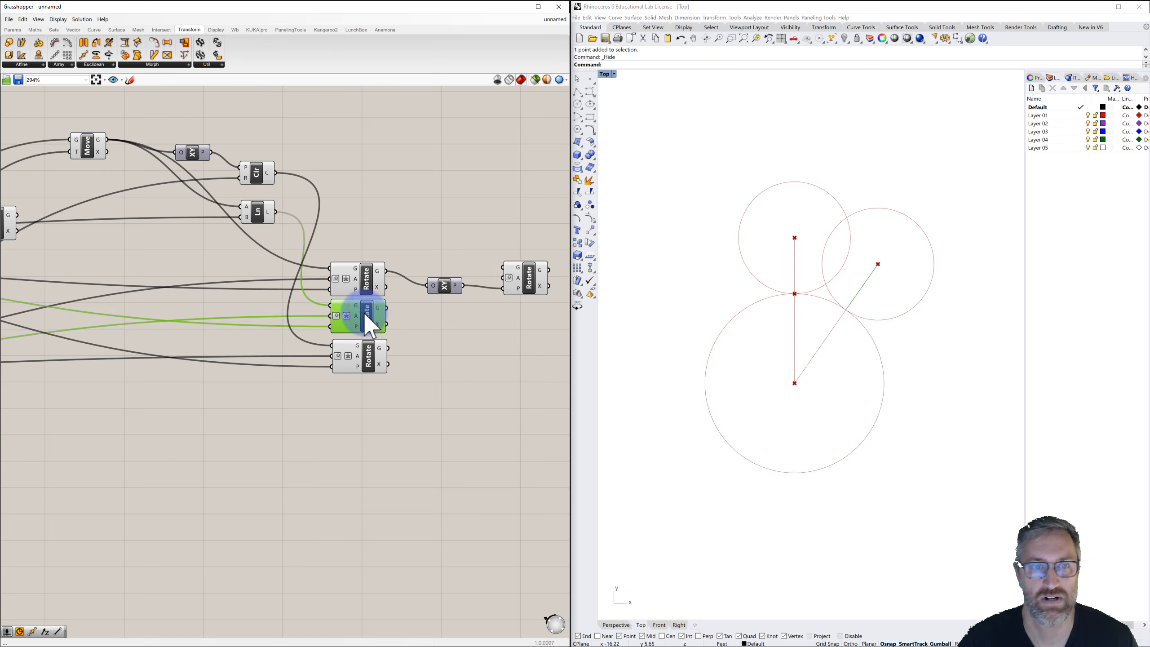
{"action": "left_click_drag", "start_coordinate": [386, 308], "coordinate": [538, 384]}
{"action": "left_click", "coordinate": [523, 341]}
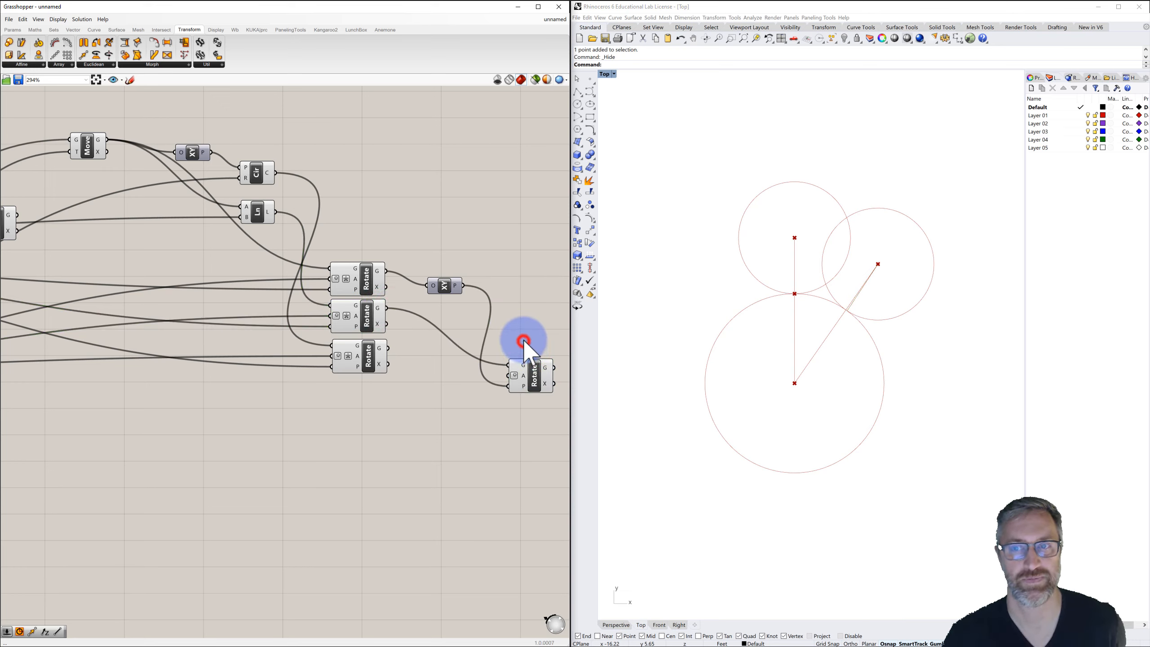
{"action": "scroll", "coordinate": [523, 340], "scroll_direction": "down", "scroll_amount": 1}
{"action": "right_click_drag", "start_coordinate": [521, 320], "coordinate": [513, 282]}
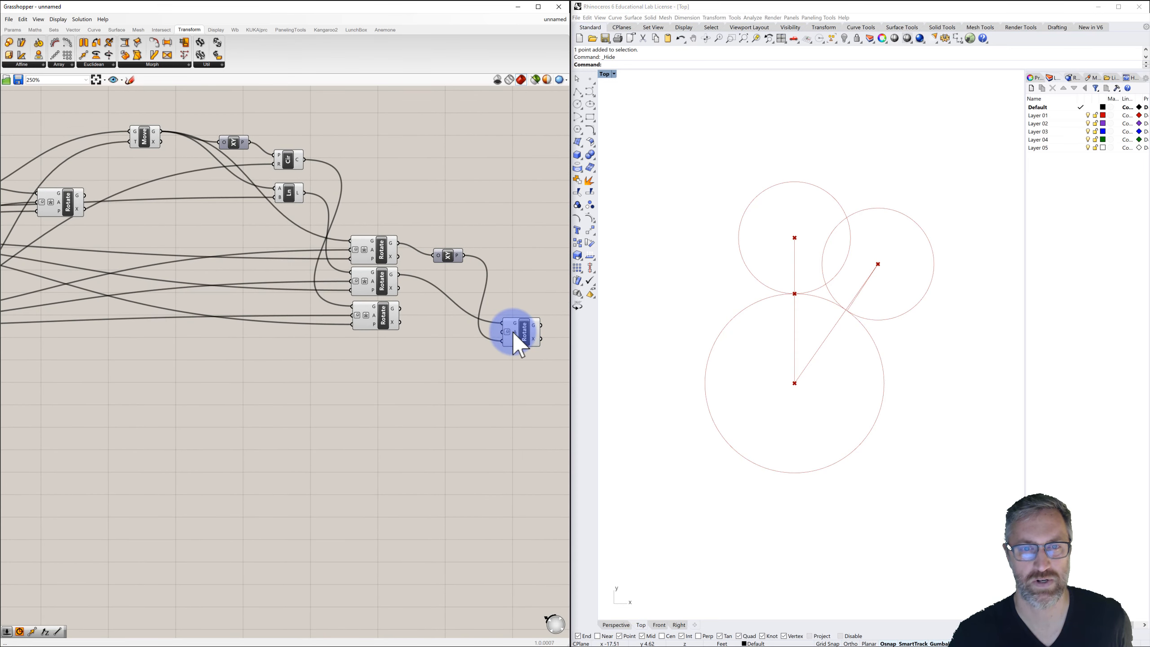
Set the Animated Rotation slider to 64.
{"action": "mouse_move", "coordinate": [514, 335]}
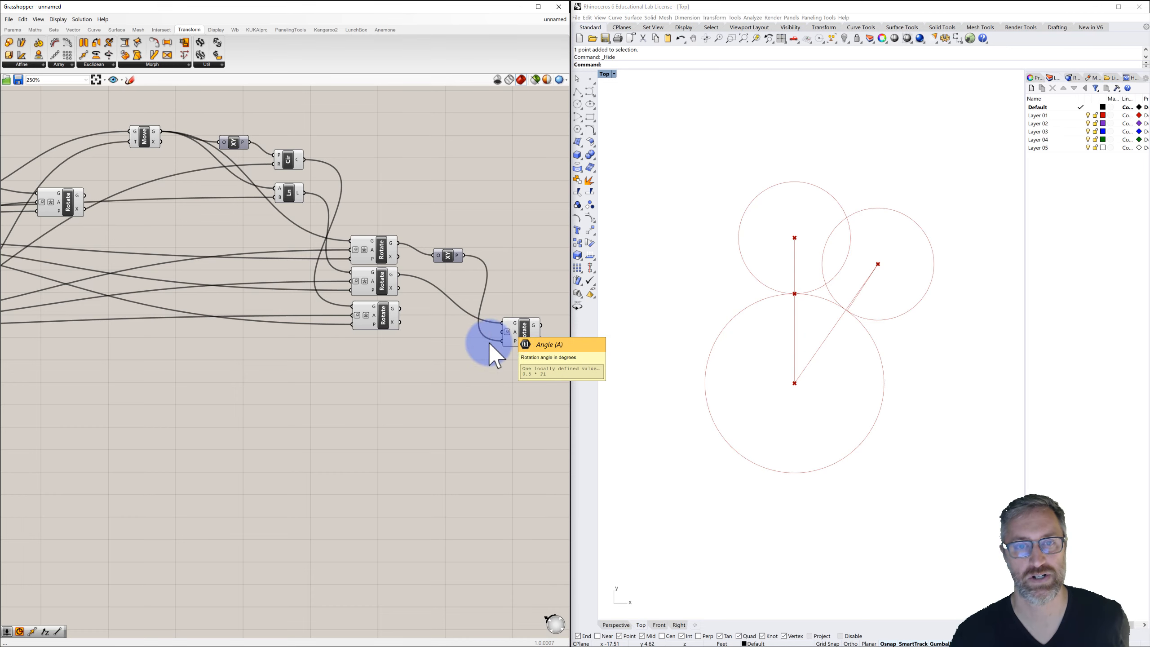
{"action": "scroll", "coordinate": [384, 352], "scroll_direction": "down", "scroll_amount": 2}
{"action": "right_click_drag", "start_coordinate": [302, 372], "coordinate": [472, 348]}
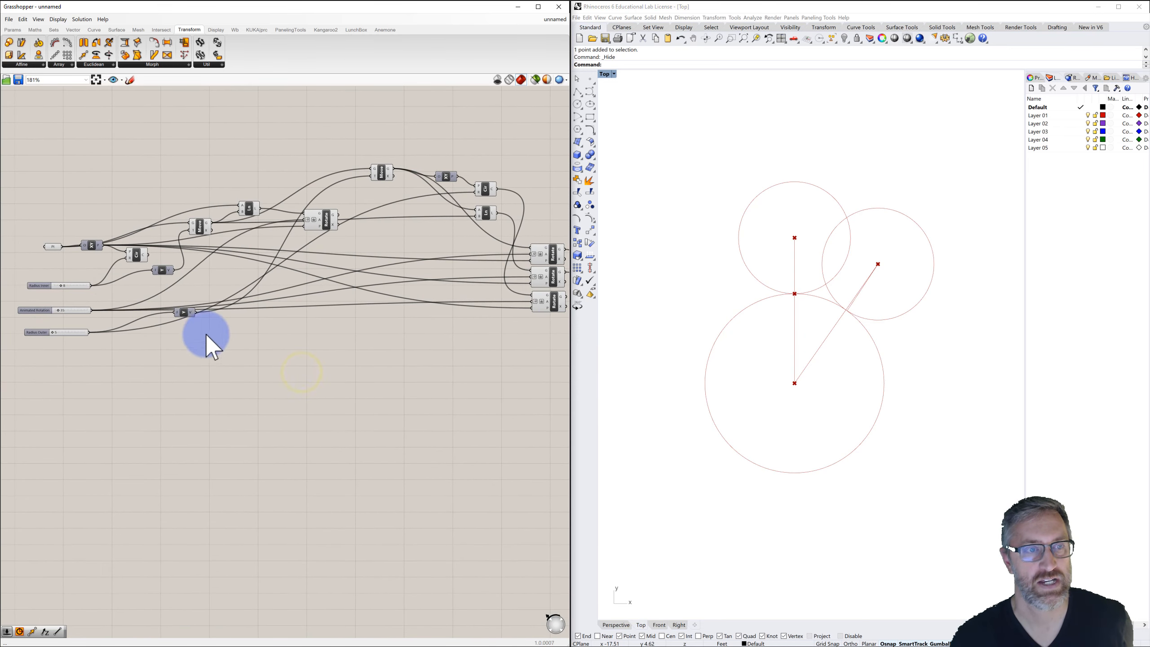
{"action": "right_click_drag", "start_coordinate": [205, 334], "coordinate": [319, 319]}
{"action": "scroll", "coordinate": [184, 300], "scroll_direction": "up", "scroll_amount": 3}
{"action": "mouse_move", "coordinate": [164, 304]}
{"action": "left_mouse_down"}
{"action": "mouse_move", "coordinate": [193, 305]}
{"action": "mouse_move", "coordinate": [171, 305]}
{"action": "left_mouse_up"}
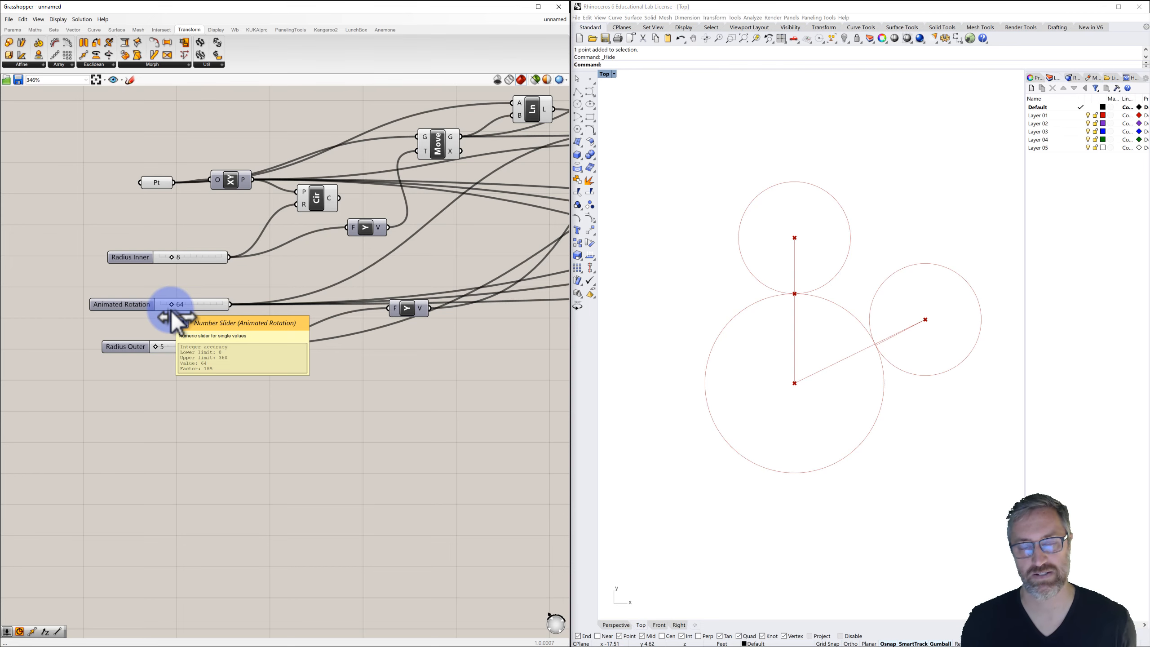
{"action": "scroll", "coordinate": [295, 359], "scroll_direction": "down", "scroll_amount": 1}
{"action": "right_click_drag", "start_coordinate": [331, 357], "coordinate": [238, 324]}
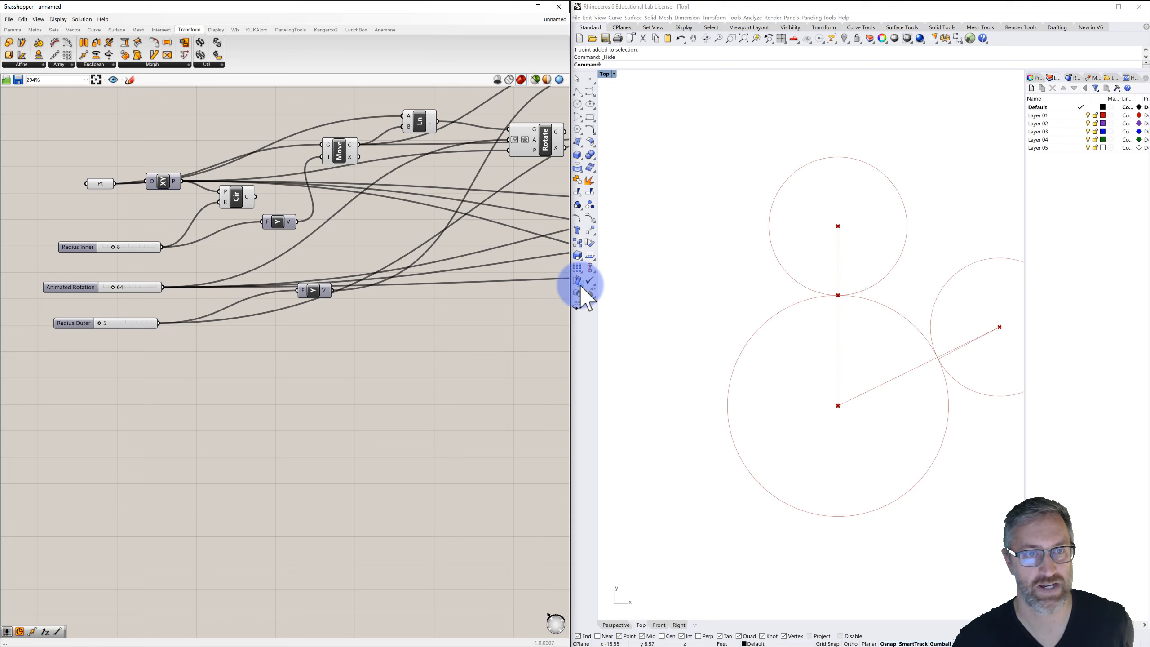
{"action": "right_click_drag", "start_coordinate": [517, 330], "coordinate": [363, 304]}
{"action": "scroll", "coordinate": [439, 310], "scroll_direction": "down", "scroll_amount": 2}
{"action": "right_click_drag", "start_coordinate": [472, 295], "coordinate": [403, 290]}
{"action": "scroll", "coordinate": [387, 310], "scroll_direction": "down", "scroll_amount": 2}
{"action": "scroll", "coordinate": [367, 297], "scroll_direction": "up", "scroll_amount": 2}
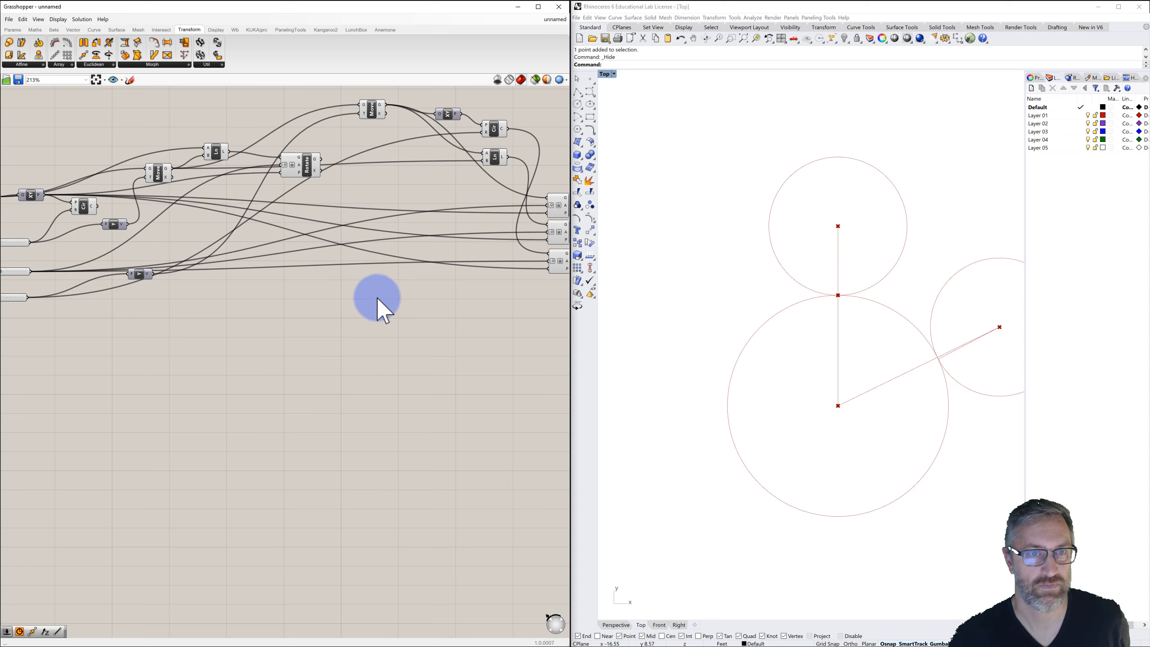
Add an Expression component and wire Radius Outer into its x input and Radius Inner into its y input.
{"action": "double_click", "coordinate": [377, 297]}
{"action": "type", "text": "express"}
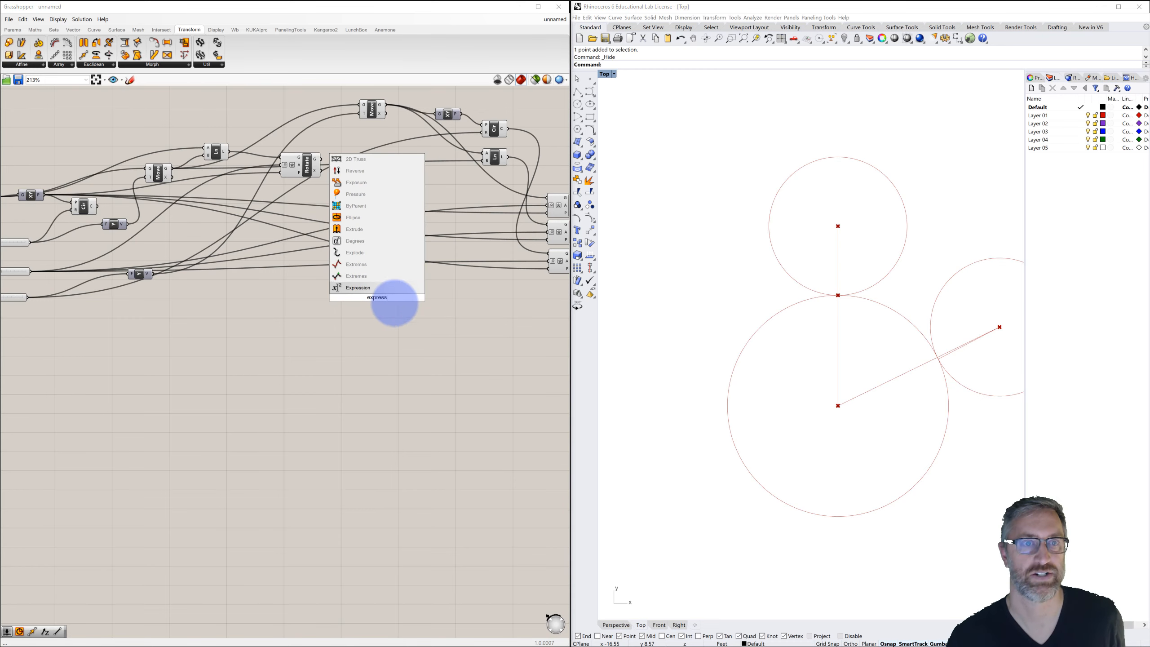
{"action": "left_click", "coordinate": [354, 287]}
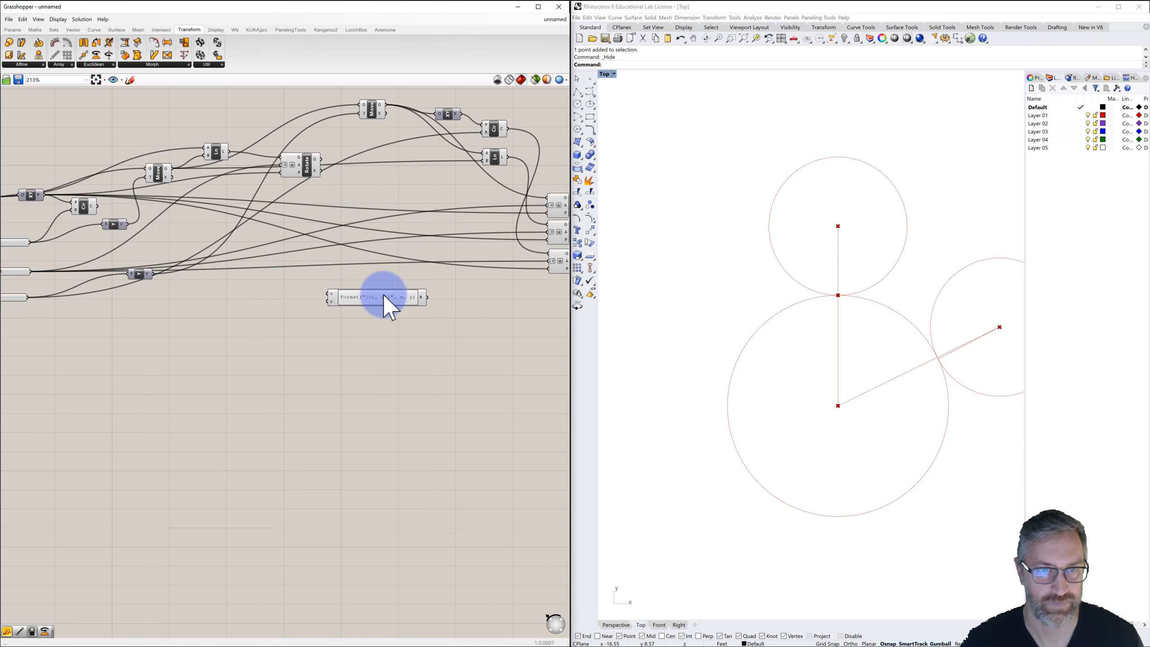
{"action": "right_click_drag", "start_coordinate": [362, 293], "coordinate": [418, 275]}
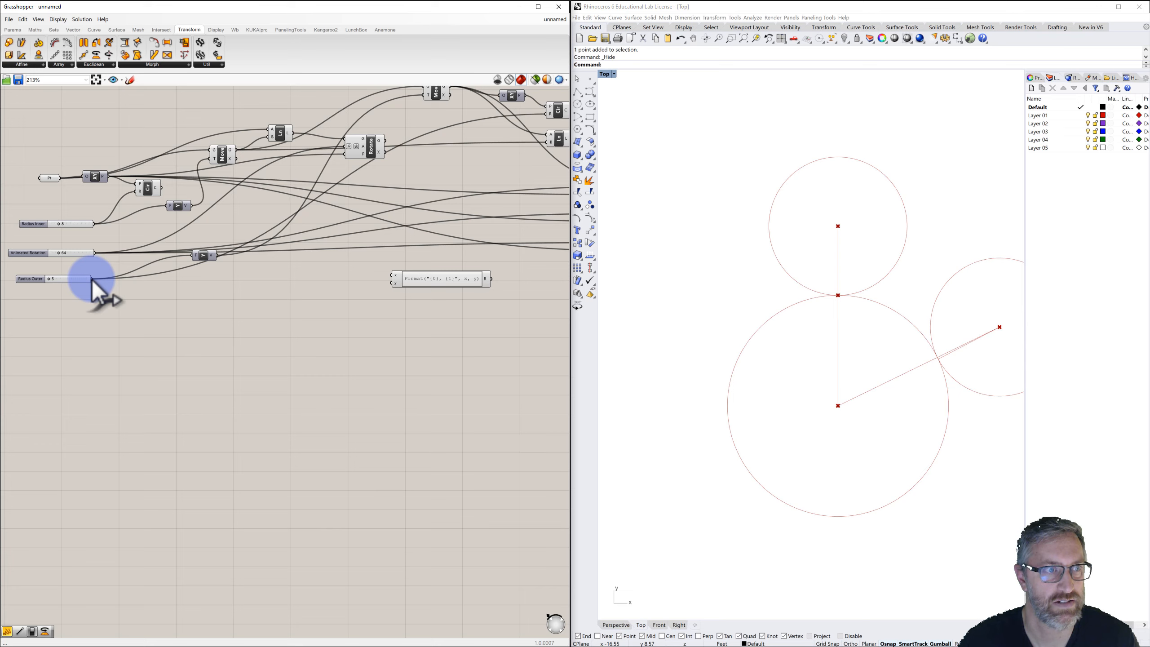
{"action": "left_click_drag", "start_coordinate": [92, 279], "coordinate": [392, 276]}
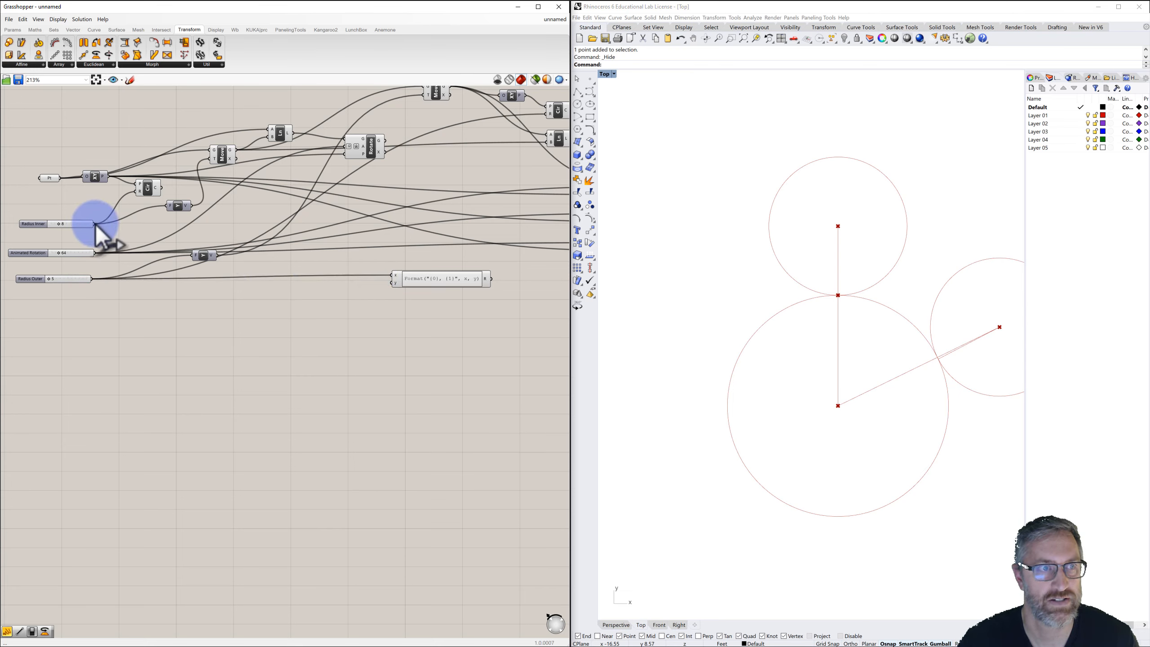
{"action": "left_click_drag", "start_coordinate": [95, 225], "coordinate": [392, 283]}
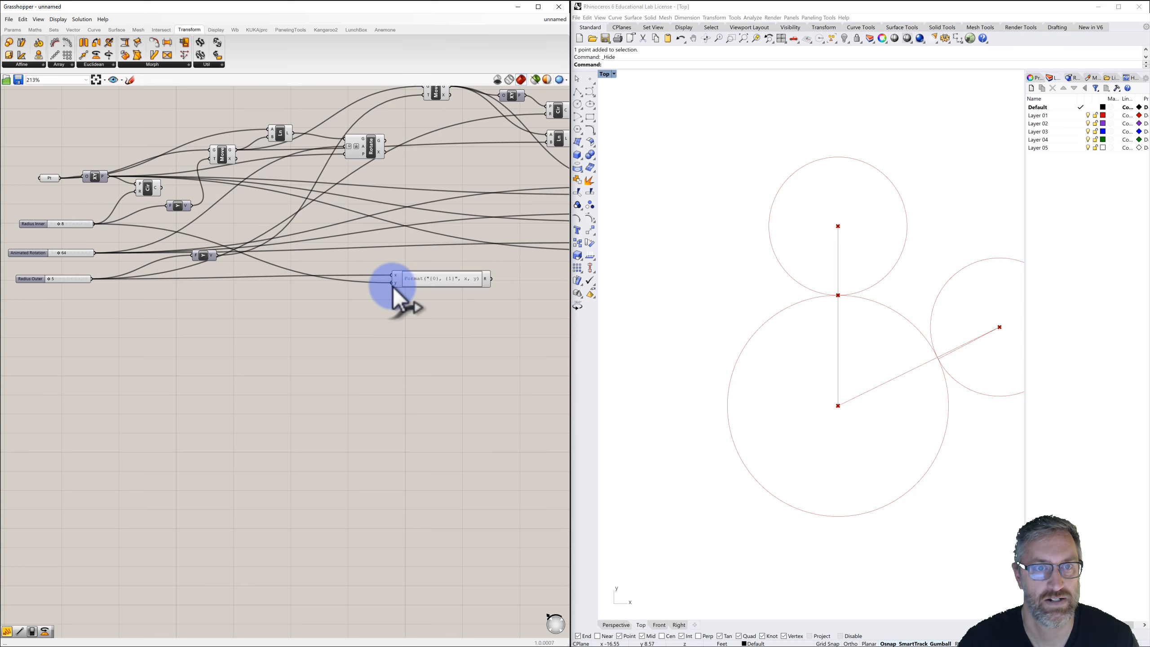
Set the Expression component's formula to (x/y)*360.
{"action": "double_click", "coordinate": [430, 277]}
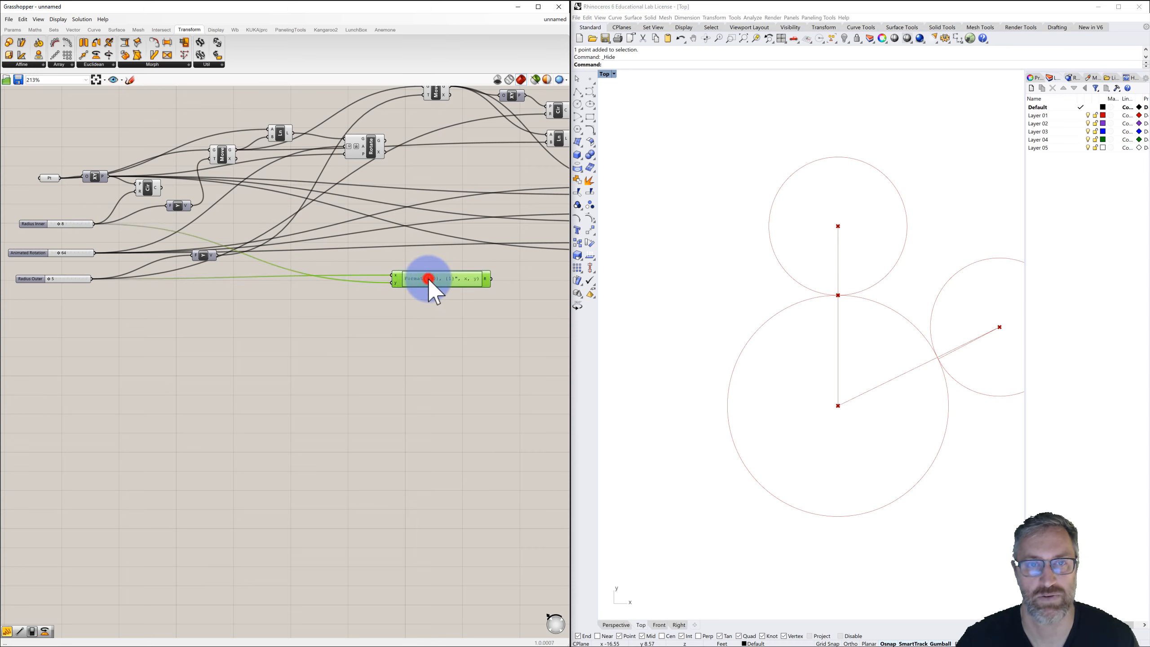
{"action": "left_click_drag", "start_coordinate": [454, 285], "coordinate": [298, 285]}
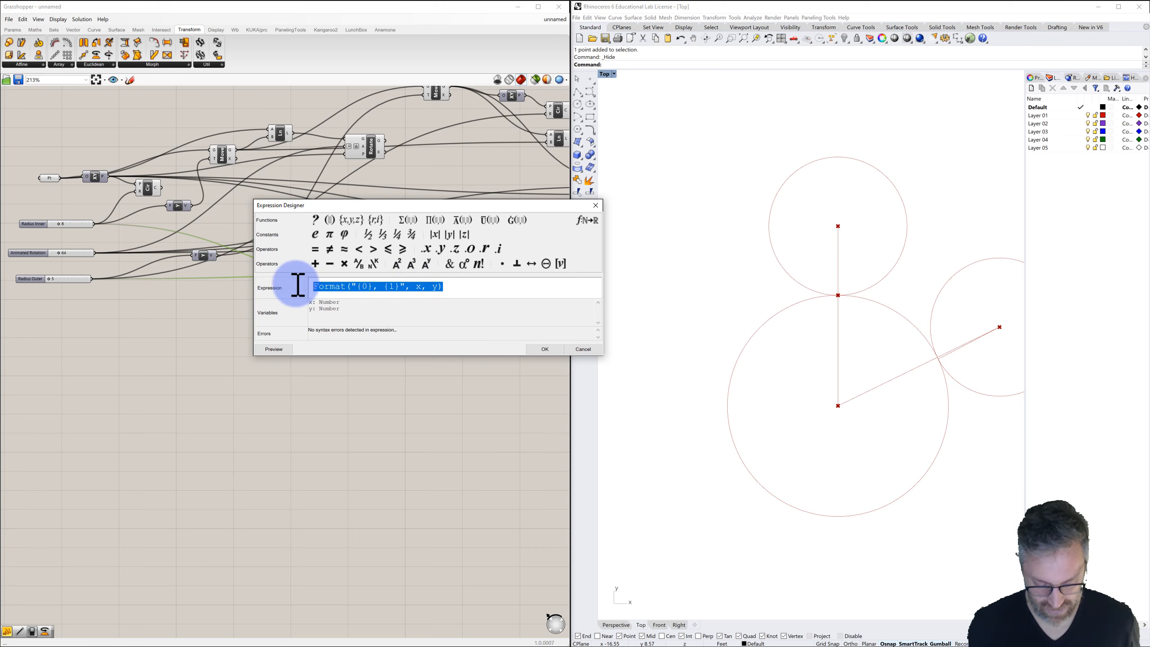
{"action": "type", "text": "("}
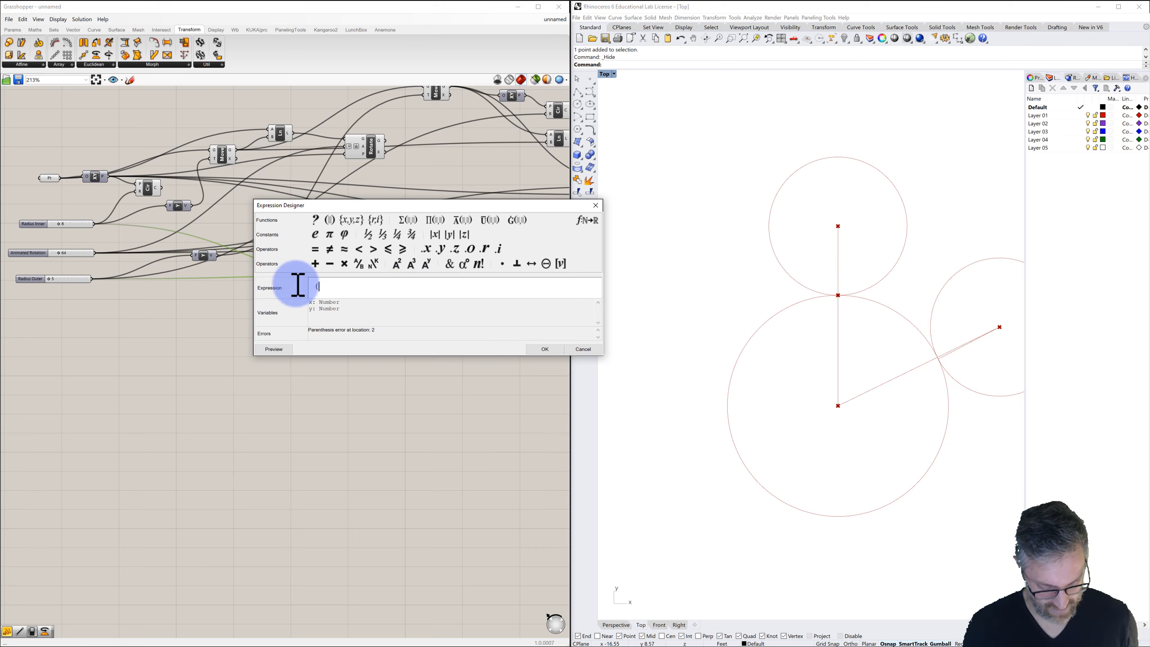
{"action": "type", "text": "x/y"}
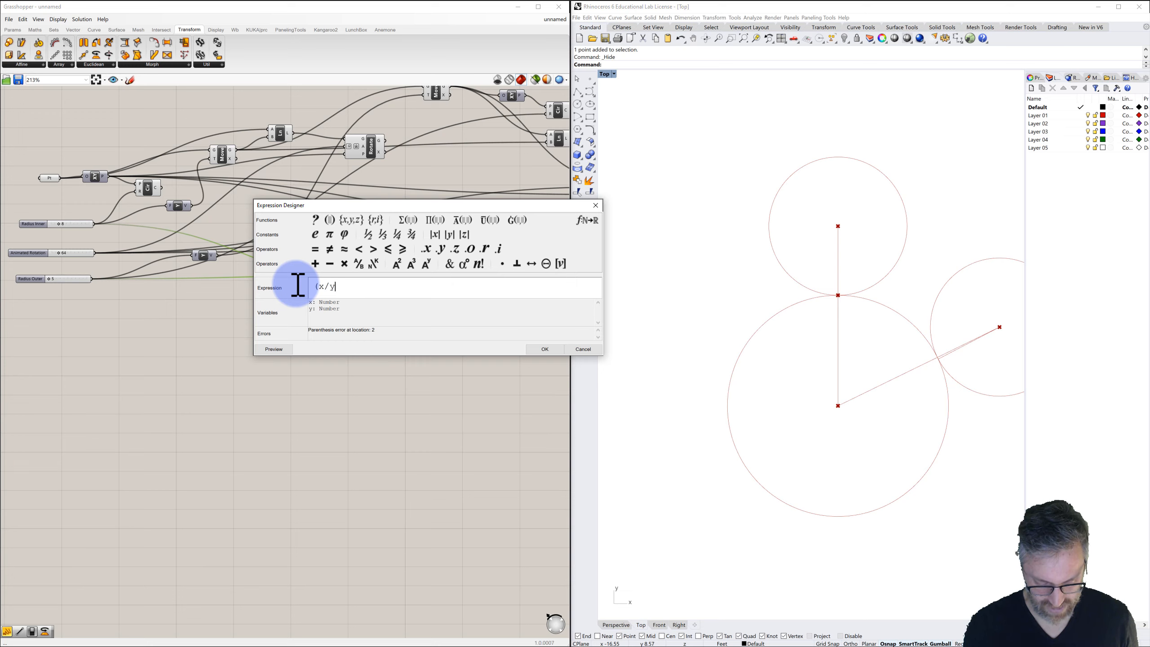
{"action": "type", "text": ")*360"}
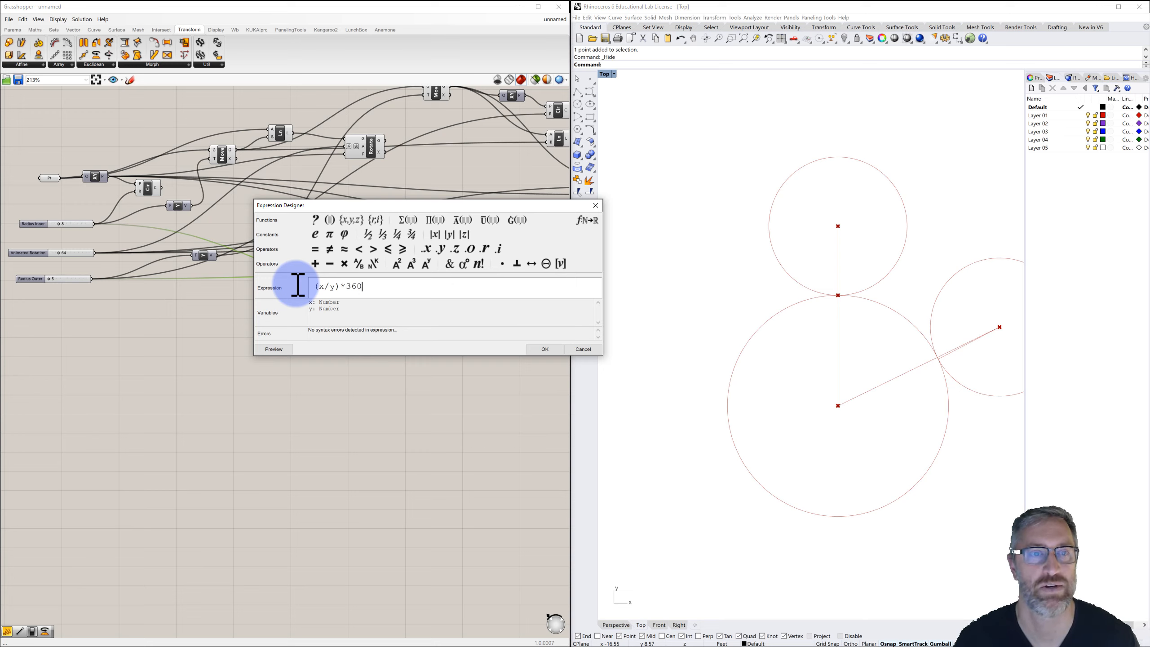
{"action": "left_click", "coordinate": [541, 351]}
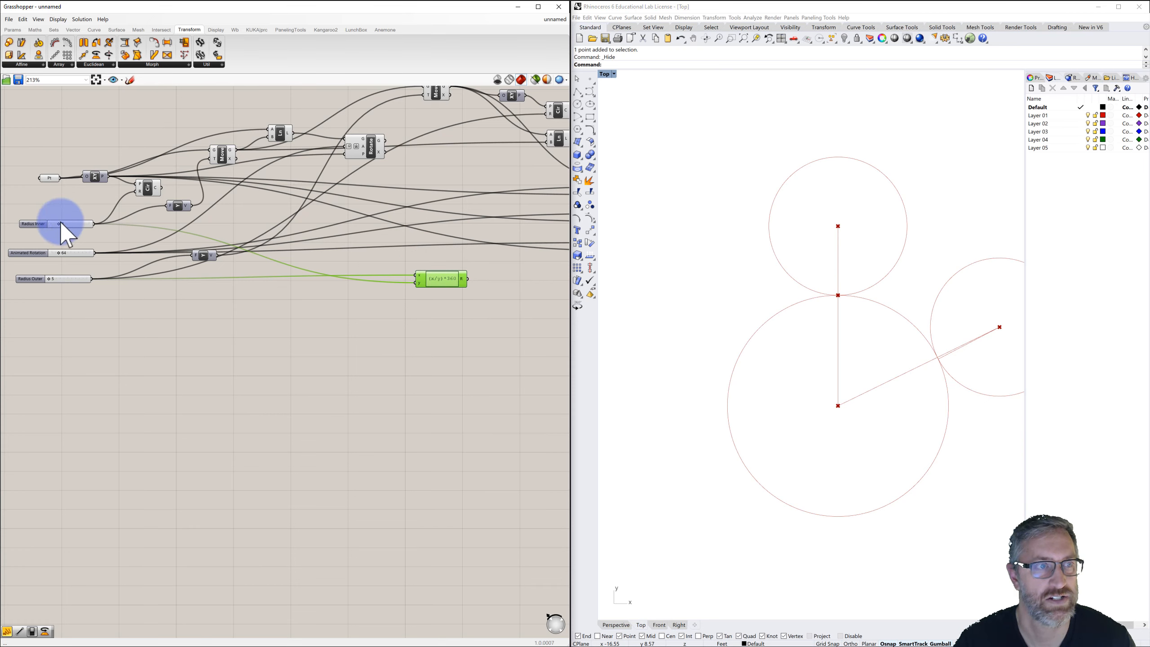
Set the Radius Inner slider to 10 and connect the expression result to the final Rotate component's angle.
{"action": "left_click_drag", "start_coordinate": [59, 222], "coordinate": [66, 226]}
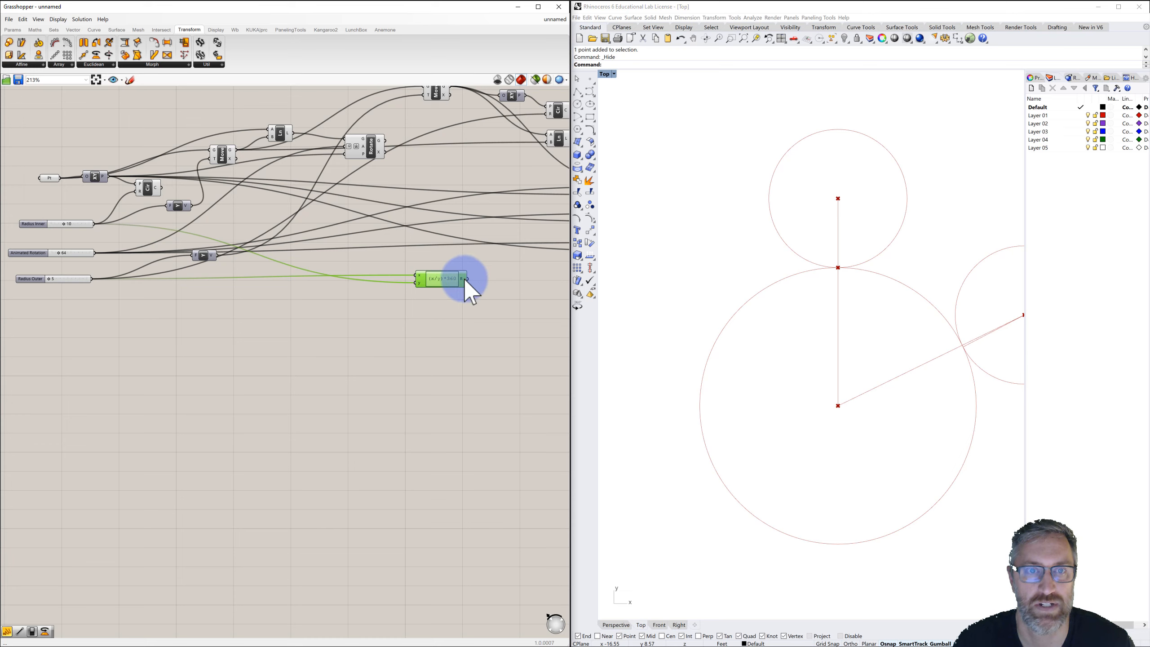
{"action": "mouse_move", "coordinate": [461, 278]}
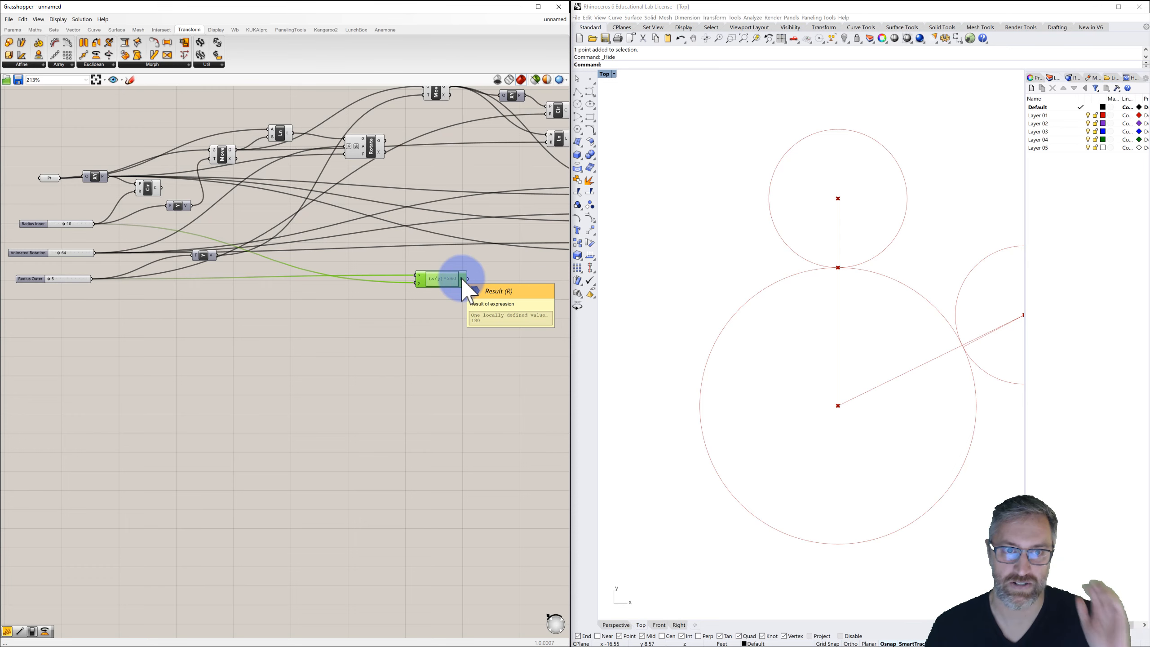
{"action": "scroll", "coordinate": [459, 326], "scroll_direction": "down", "scroll_amount": 2}
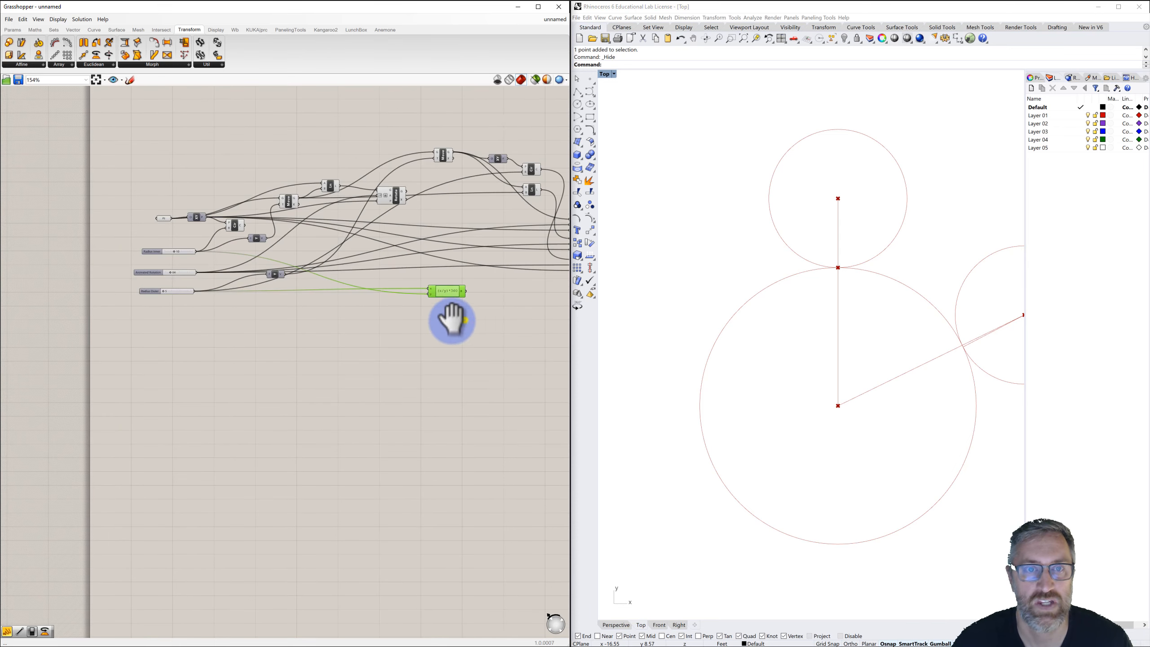
{"action": "right_click_drag", "start_coordinate": [452, 320], "coordinate": [315, 317]}
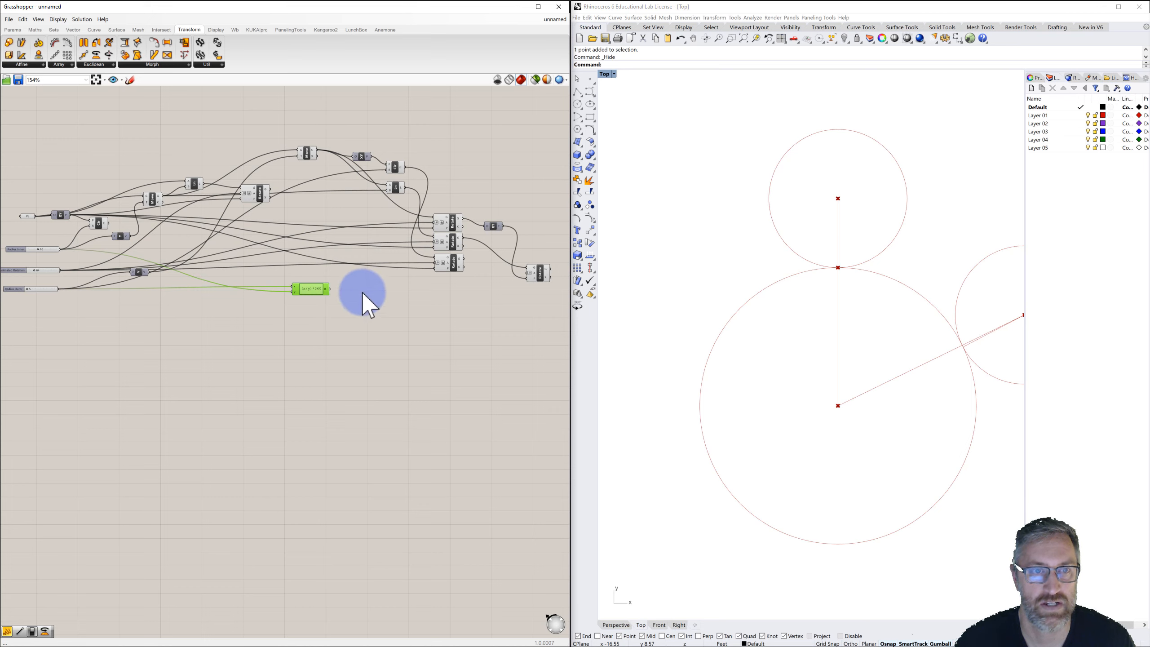
{"action": "left_click_drag", "start_coordinate": [328, 288], "coordinate": [527, 274]}
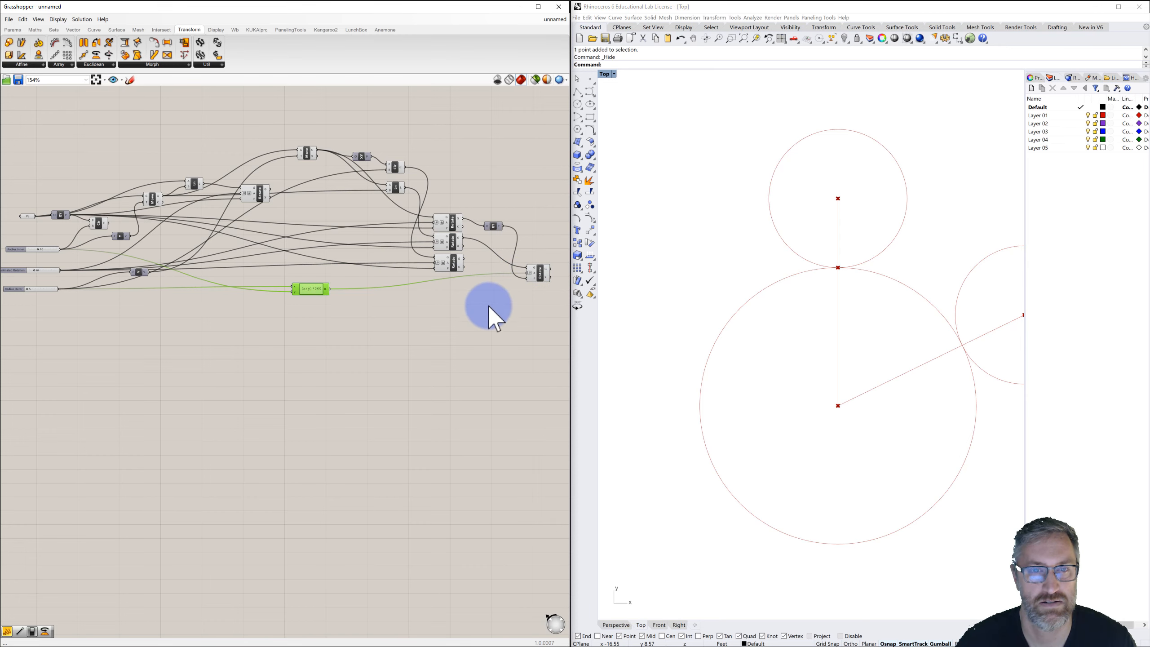
Scrub the Animated Rotation slider to 51 to test the rolling motion.
{"action": "right_click_drag", "start_coordinate": [193, 306], "coordinate": [297, 288]}
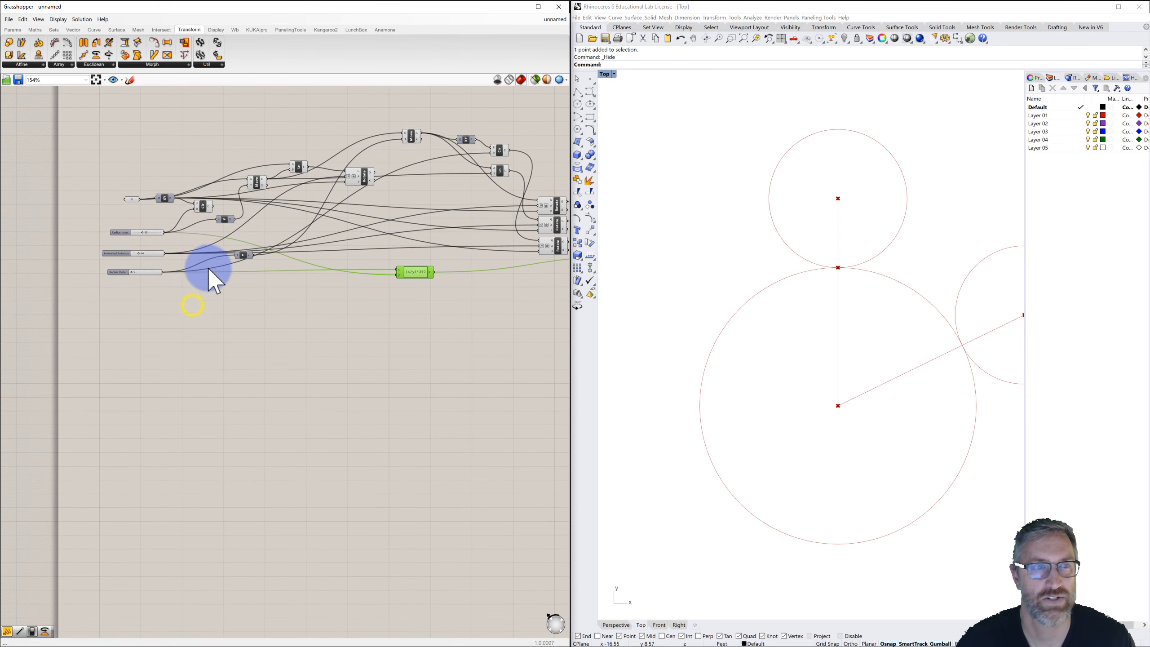
{"action": "scroll", "coordinate": [115, 244], "scroll_direction": "up", "scroll_amount": 4}
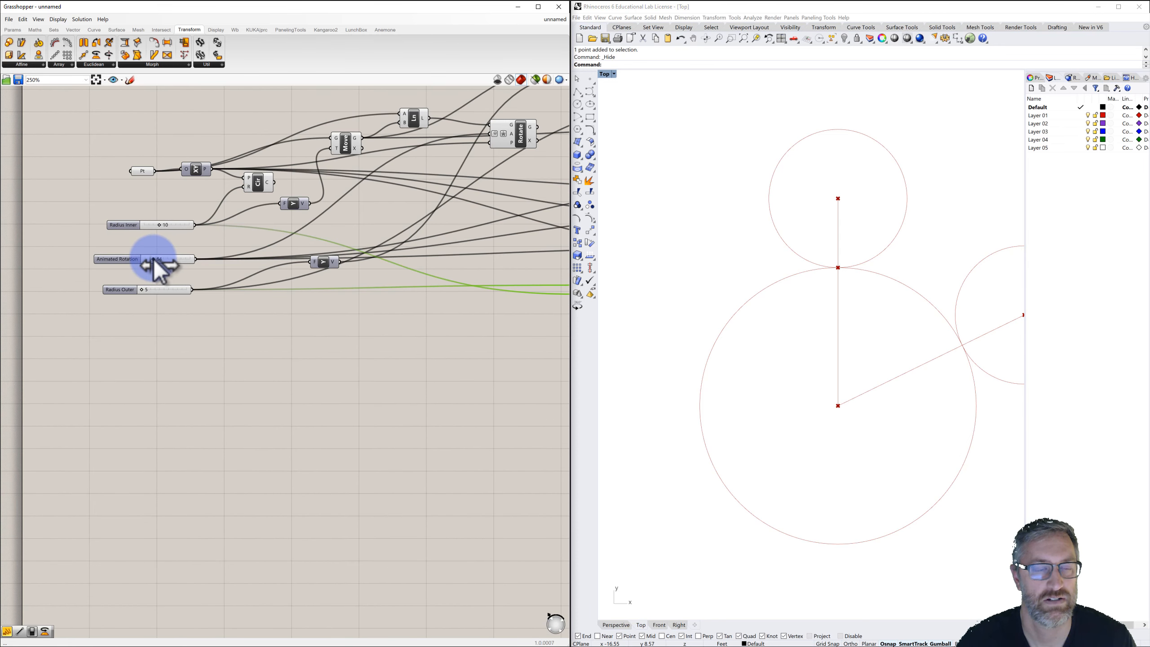
{"action": "left_click_drag", "start_coordinate": [153, 258], "coordinate": [152, 260]}
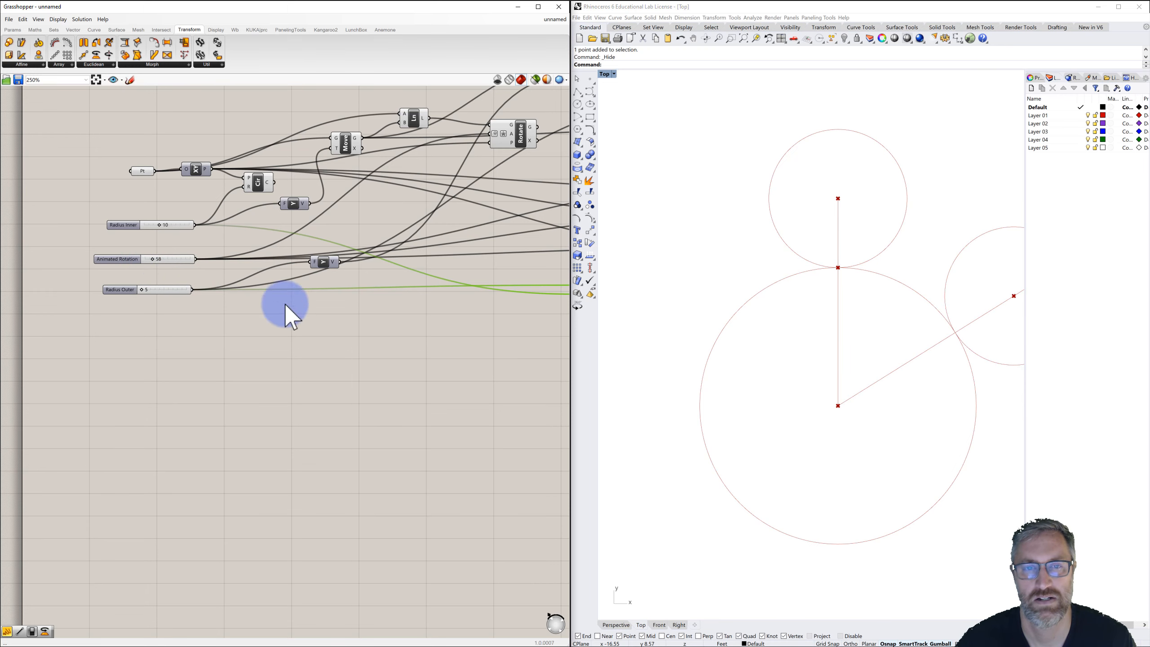
{"action": "scroll", "coordinate": [747, 367], "scroll_direction": "down", "scroll_amount": 2}
{"action": "right_click_drag", "start_coordinate": [750, 368], "coordinate": [711, 344]}
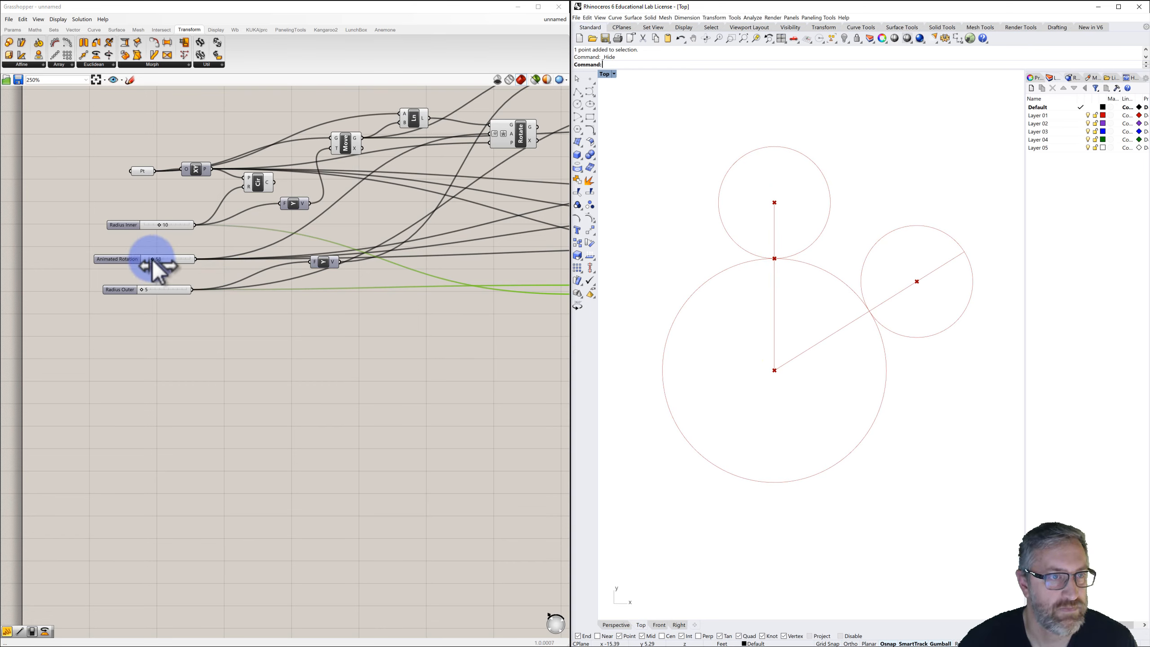
{"action": "mouse_move", "coordinate": [155, 260]}
{"action": "left_mouse_down"}
{"action": "mouse_move", "coordinate": [183, 260]}
{"action": "mouse_move", "coordinate": [150, 274]}
{"action": "left_mouse_up"}
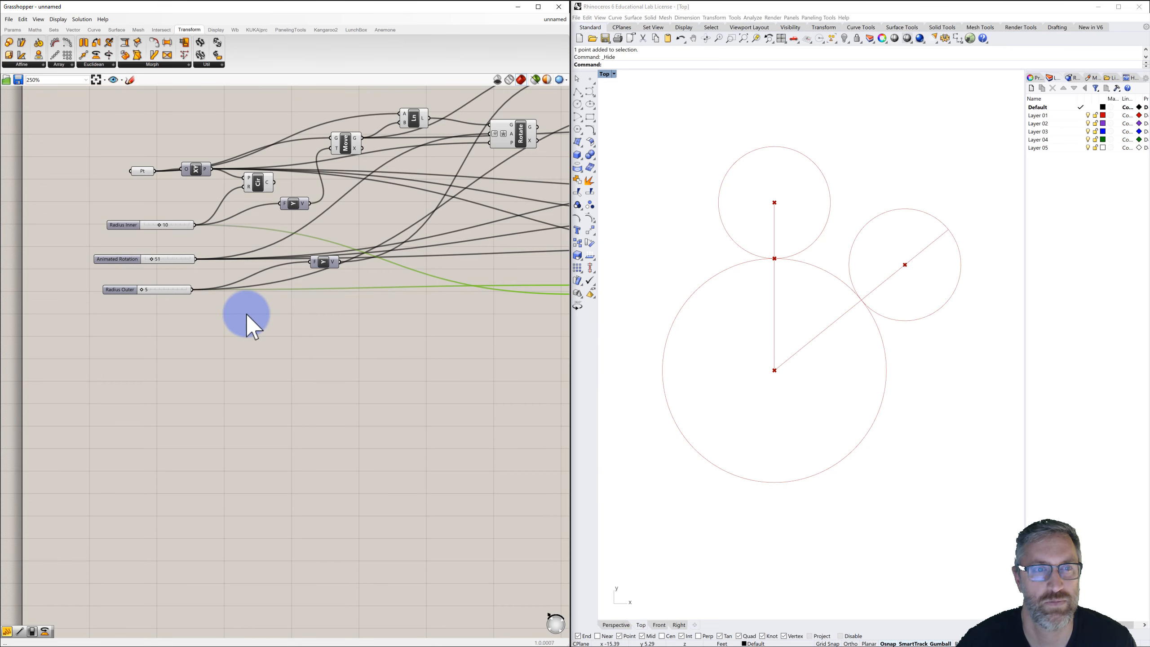
{"action": "scroll", "coordinate": [246, 313], "scroll_direction": "down", "scroll_amount": 2}
{"action": "right_click_drag", "start_coordinate": [308, 321], "coordinate": [234, 312]}
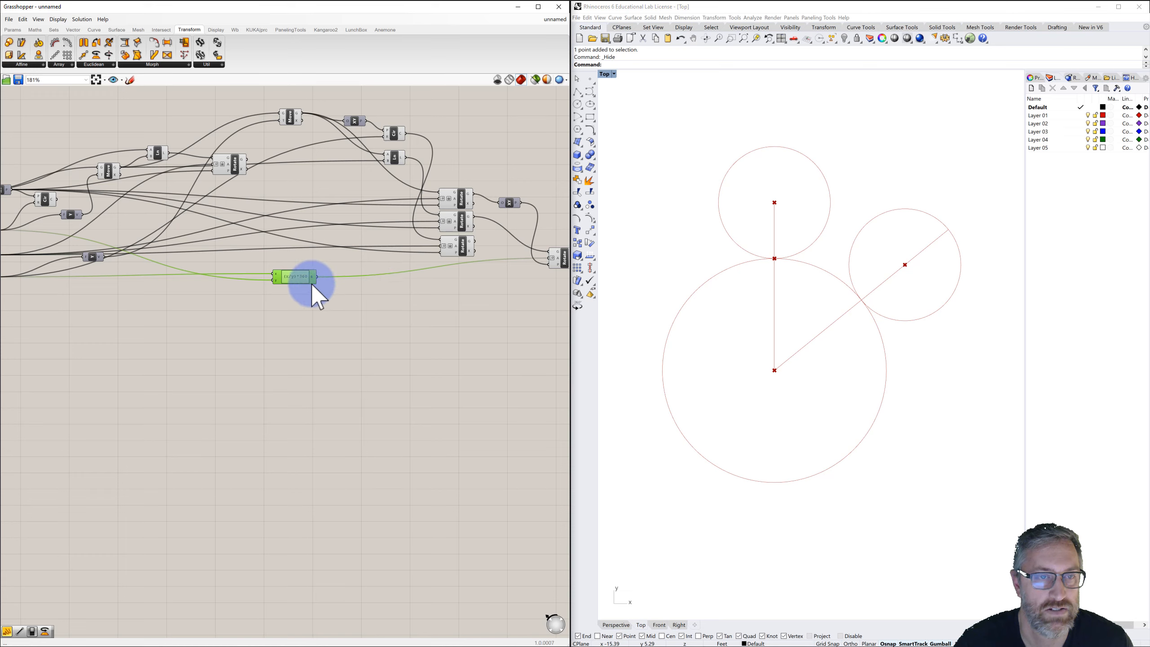
{"action": "left_click_drag", "start_coordinate": [292, 275], "coordinate": [358, 291]}
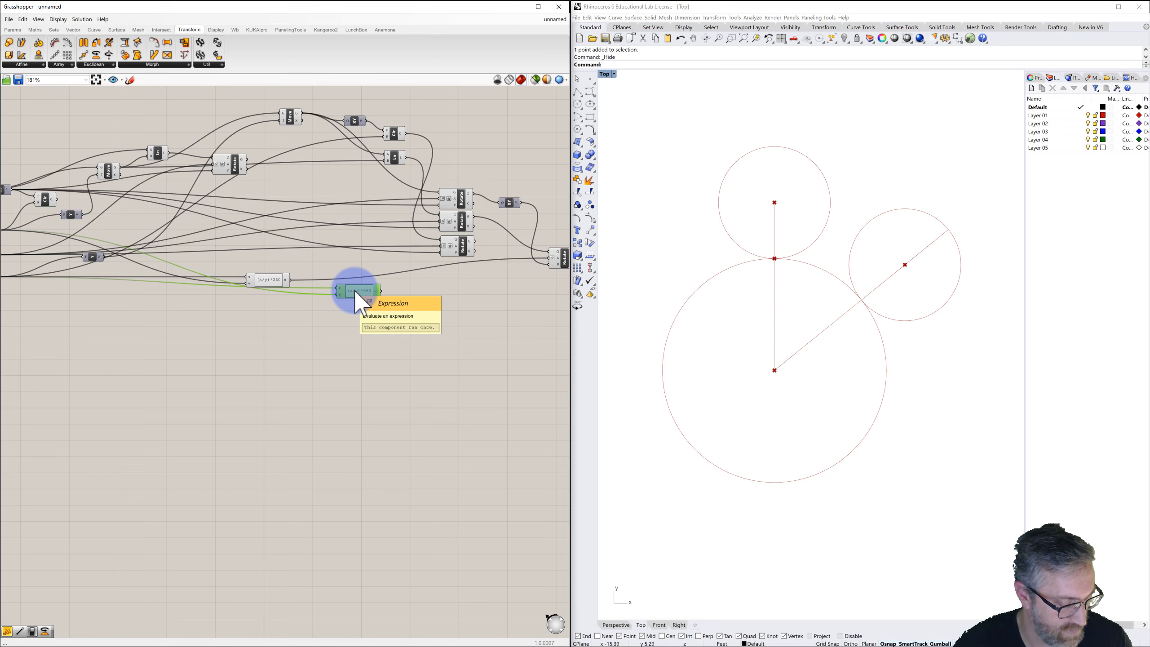
{"action": "scroll", "coordinate": [352, 292], "scroll_direction": "up", "scroll_amount": 1}
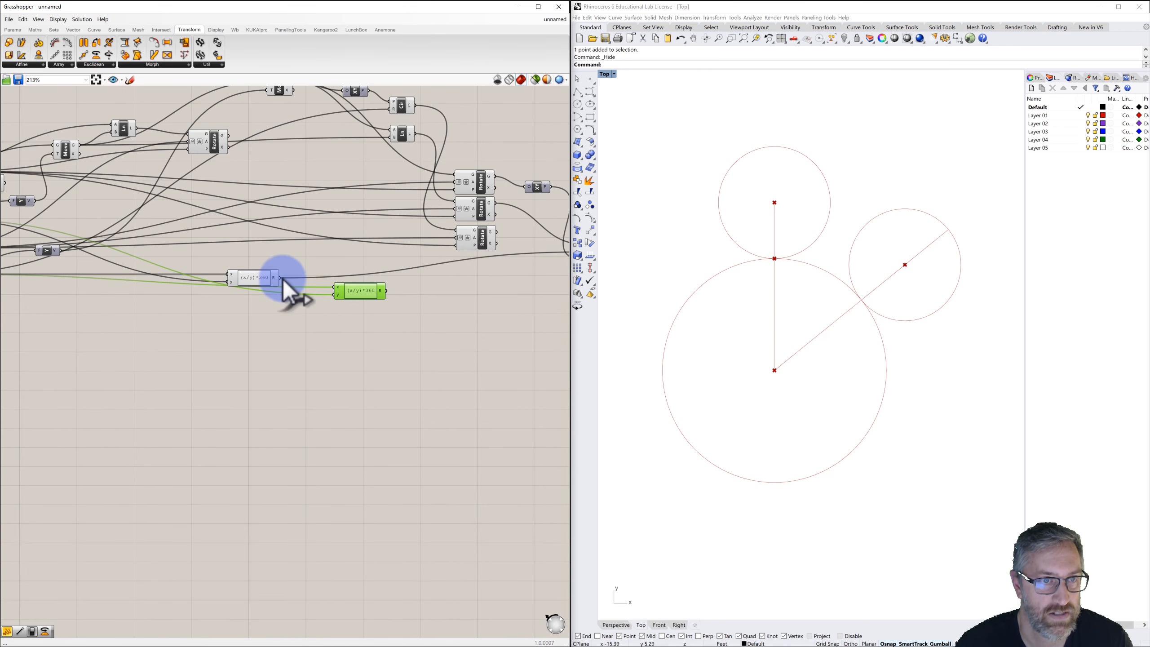
{"action": "left_click_drag", "start_coordinate": [282, 278], "coordinate": [339, 297]}
{"action": "key", "text": "Delete"}
Add a Division component beside the Expression component.
{"action": "double_click", "coordinate": [334, 300]}
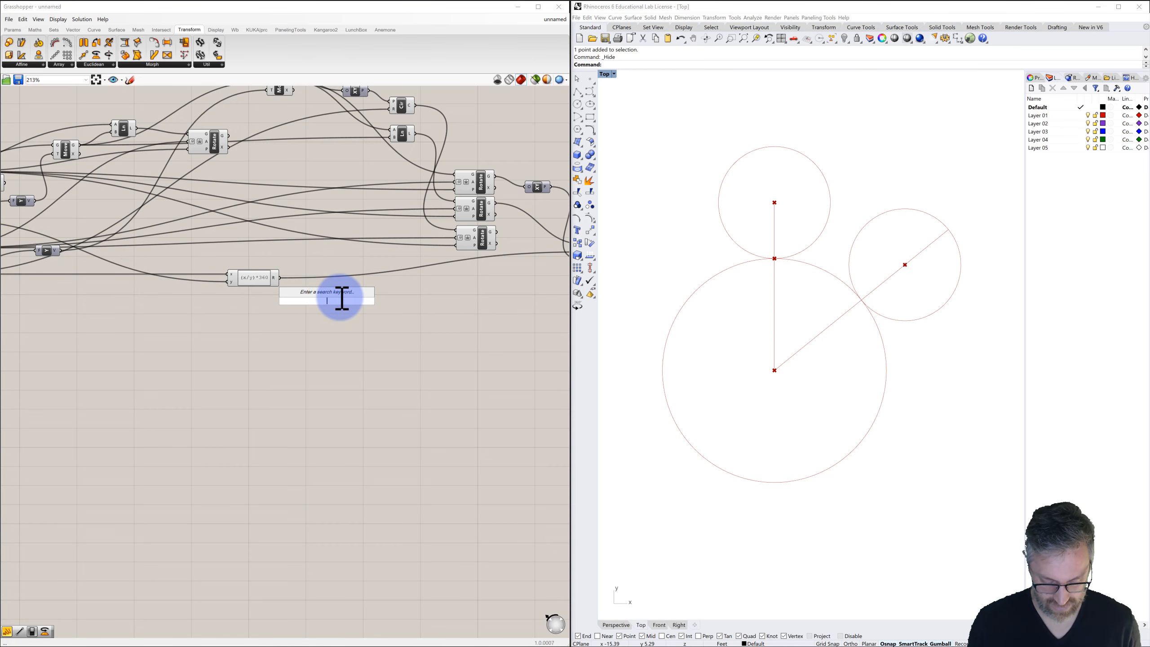
{"action": "type", "text": "divide"}
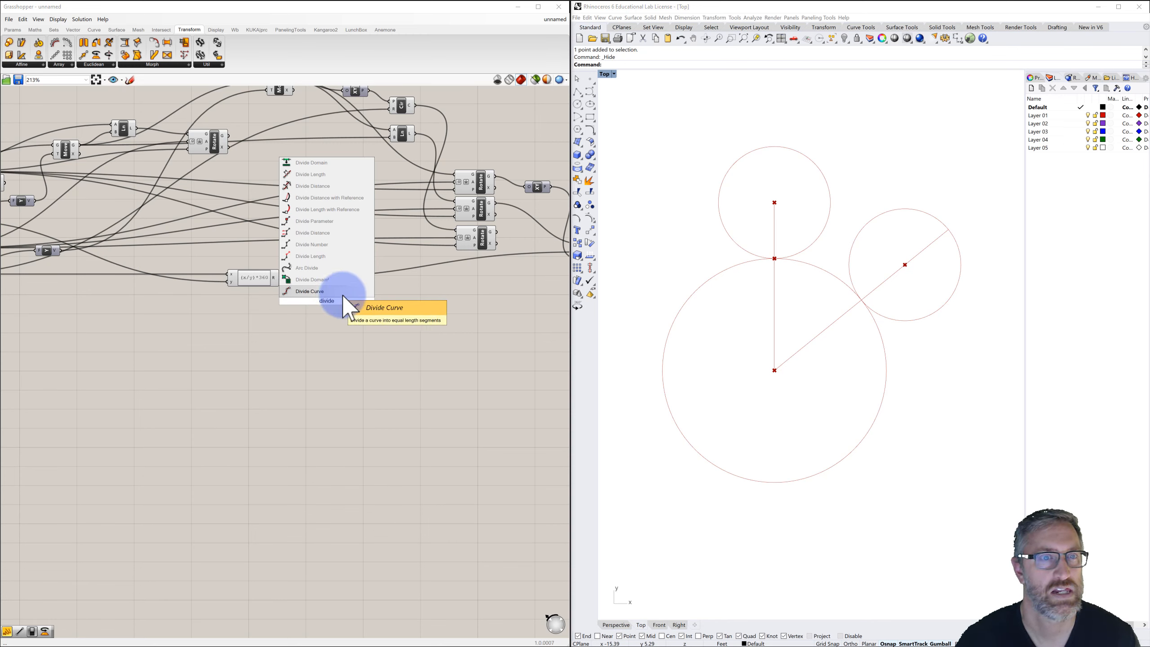
{"action": "key", "text": "BackSpace"}
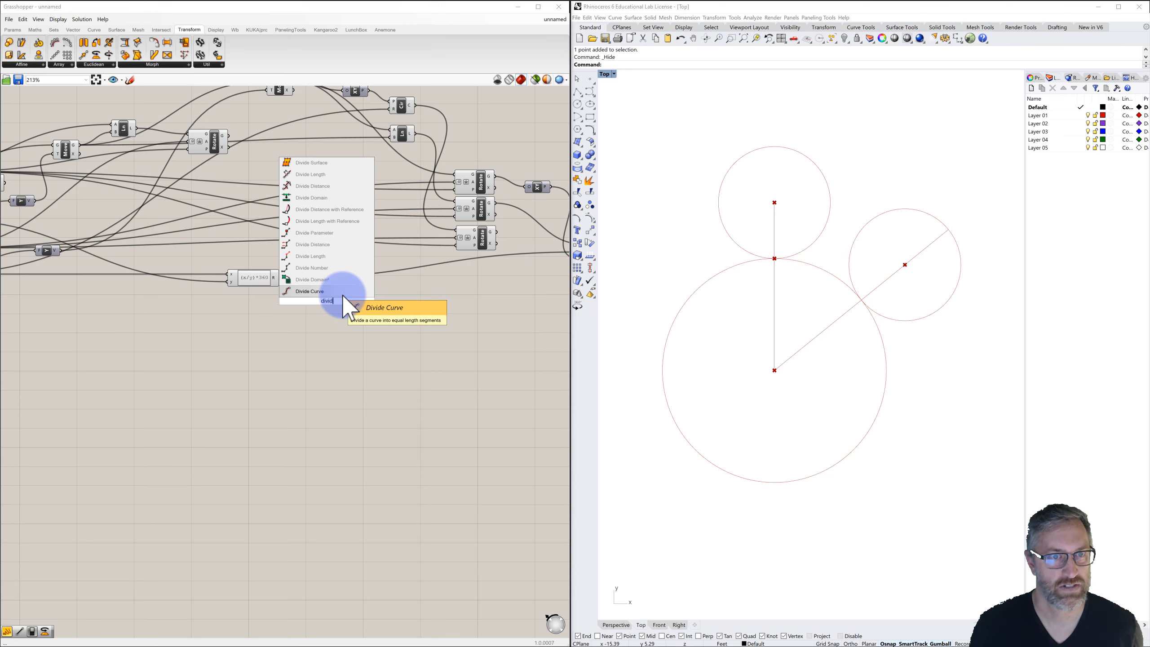
{"action": "type", "text": "ion"}
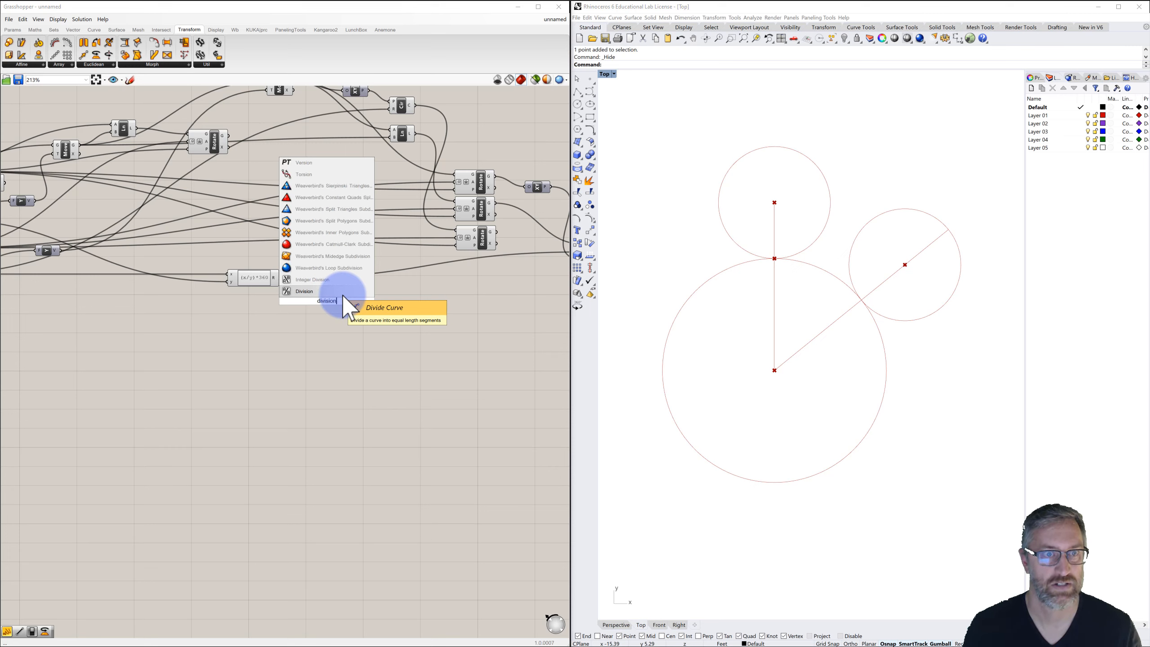
{"action": "left_click", "coordinate": [314, 291]}
{"action": "left_click_drag", "start_coordinate": [329, 303], "coordinate": [340, 303]}
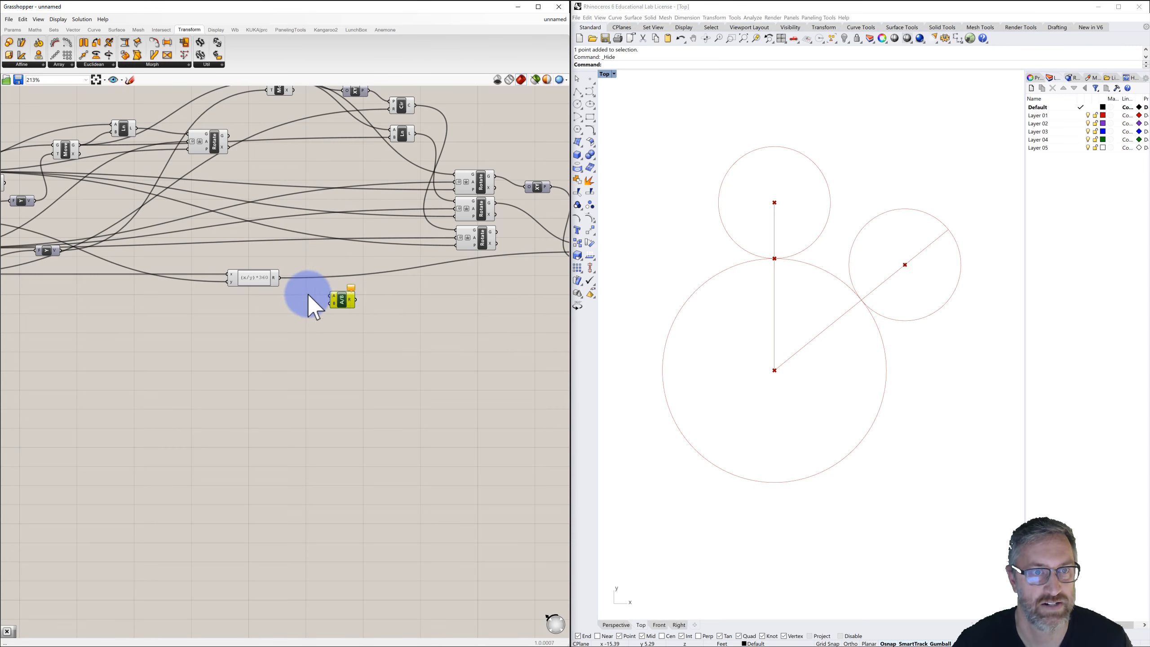
Set the Division component's A input to 360.
{"action": "right_click", "coordinate": [332, 294]}
{"action": "mouse_move", "coordinate": [358, 379]}
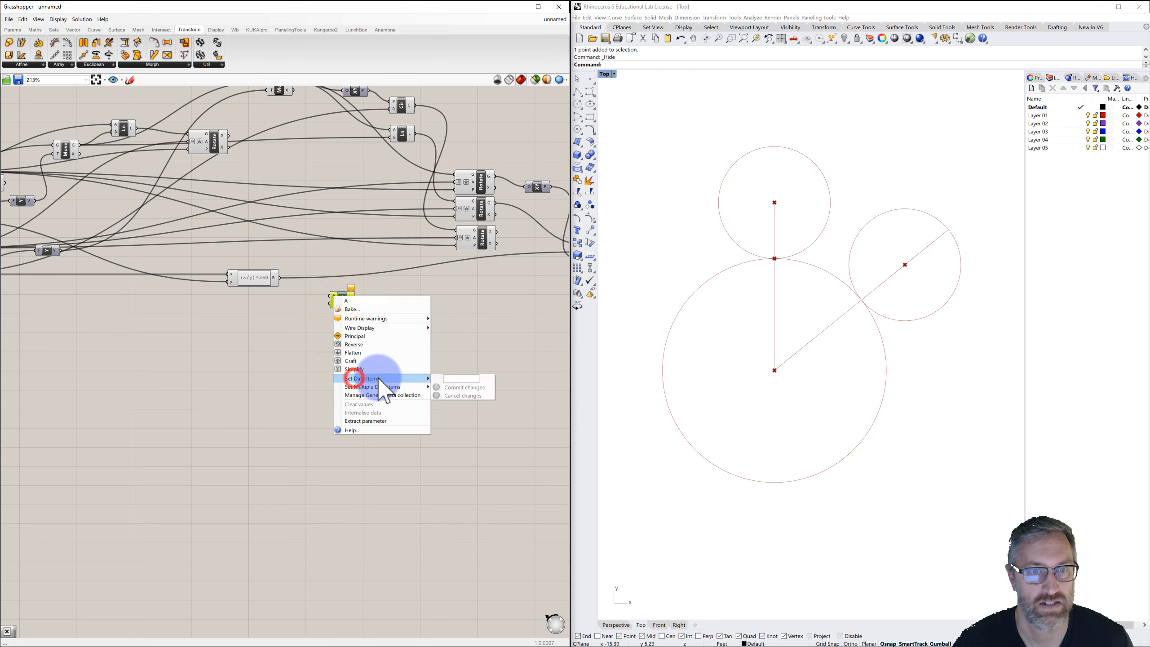
{"action": "left_click", "coordinate": [450, 379]}
{"action": "type", "text": "360"}
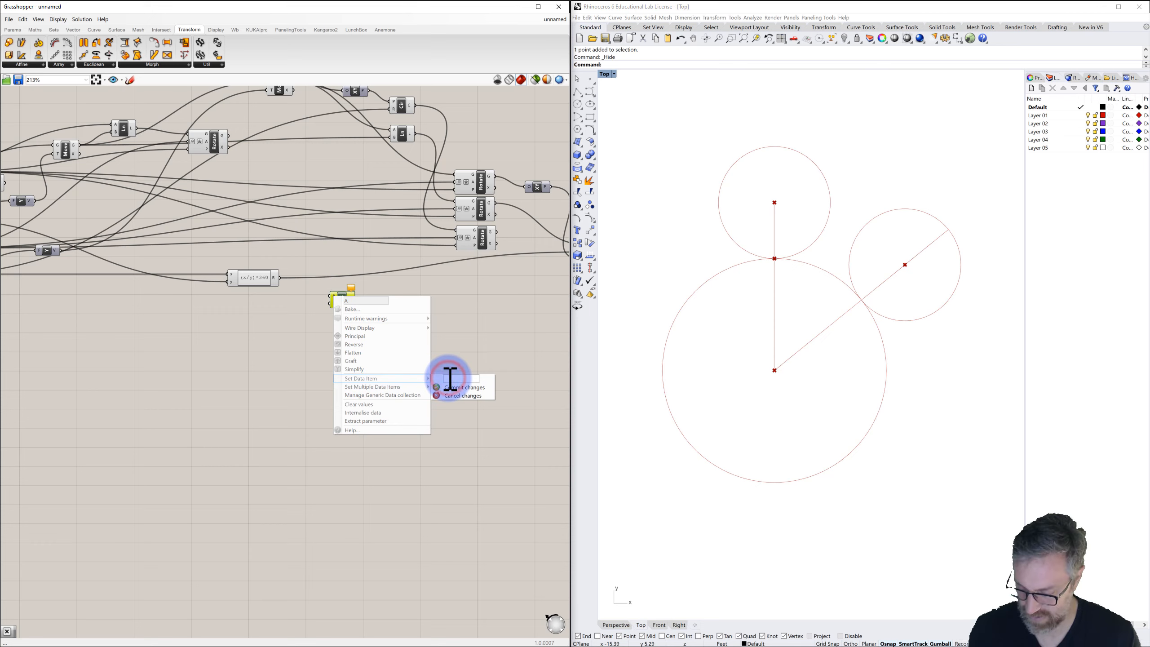
{"action": "left_click", "coordinate": [453, 388]}
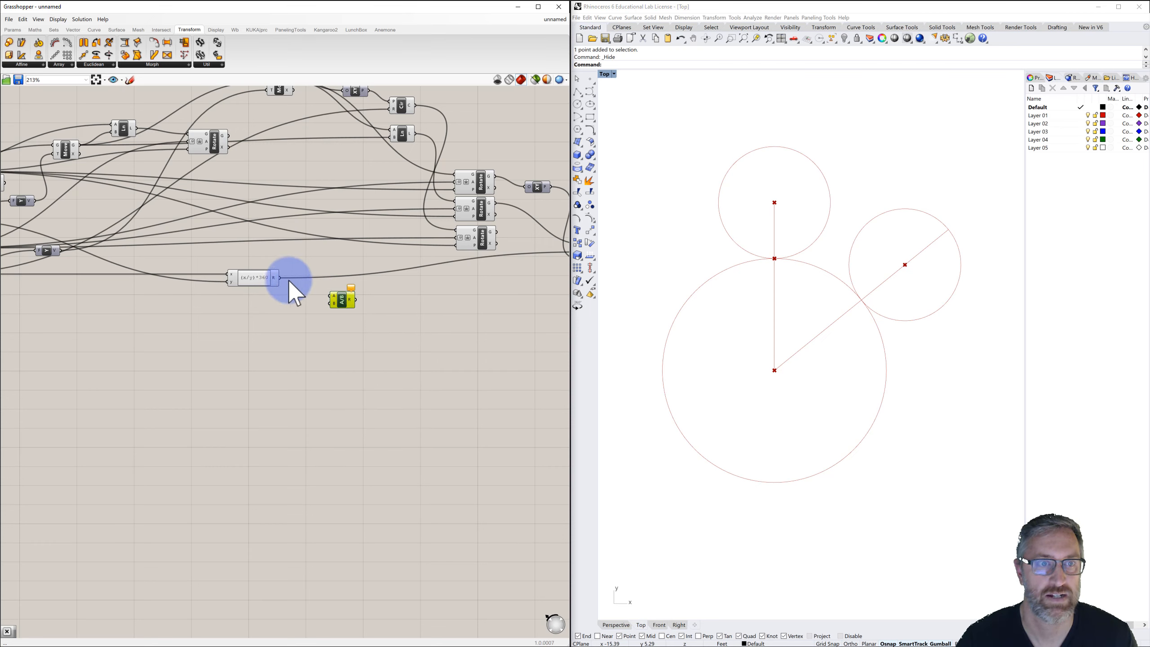
Wire the expression result into the Division's B input and the Division output into the final Rotate's angle.
{"action": "left_click_drag", "start_coordinate": [281, 278], "coordinate": [331, 302]}
{"action": "scroll", "coordinate": [347, 301], "scroll_direction": "down", "scroll_amount": 2}
{"action": "right_click_drag", "start_coordinate": [341, 299], "coordinate": [305, 302]}
{"action": "left_click_drag", "start_coordinate": [315, 304], "coordinate": [480, 267]}
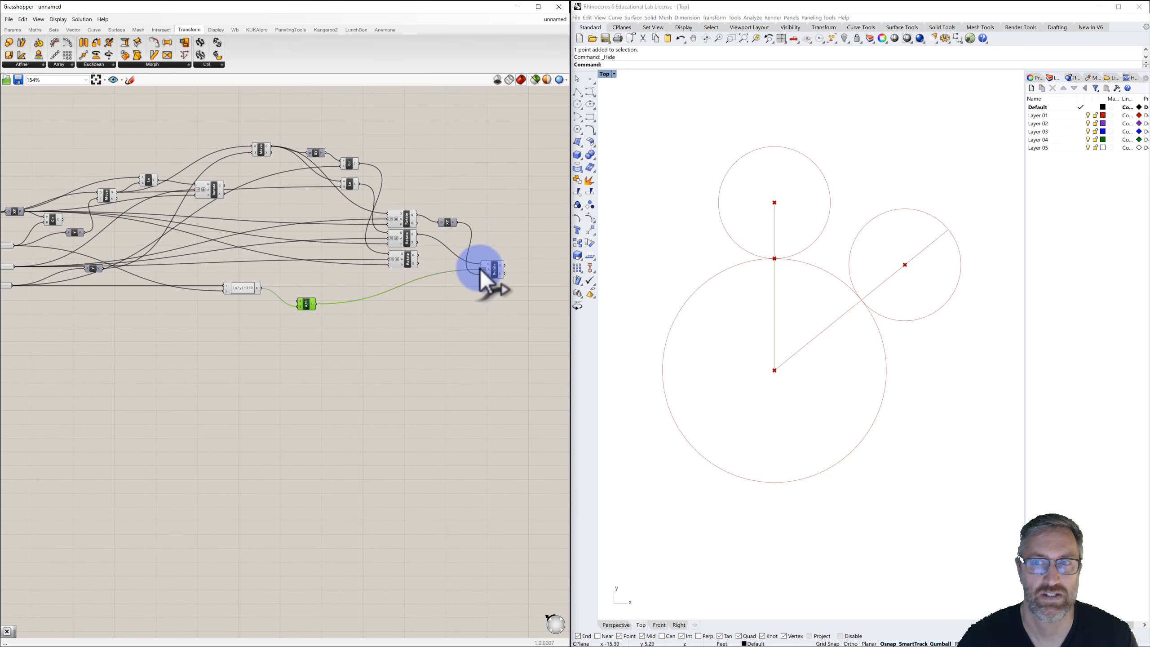
{"action": "left_click", "coordinate": [459, 310]}
{"action": "right_click_drag", "start_coordinate": [372, 329], "coordinate": [446, 309]}
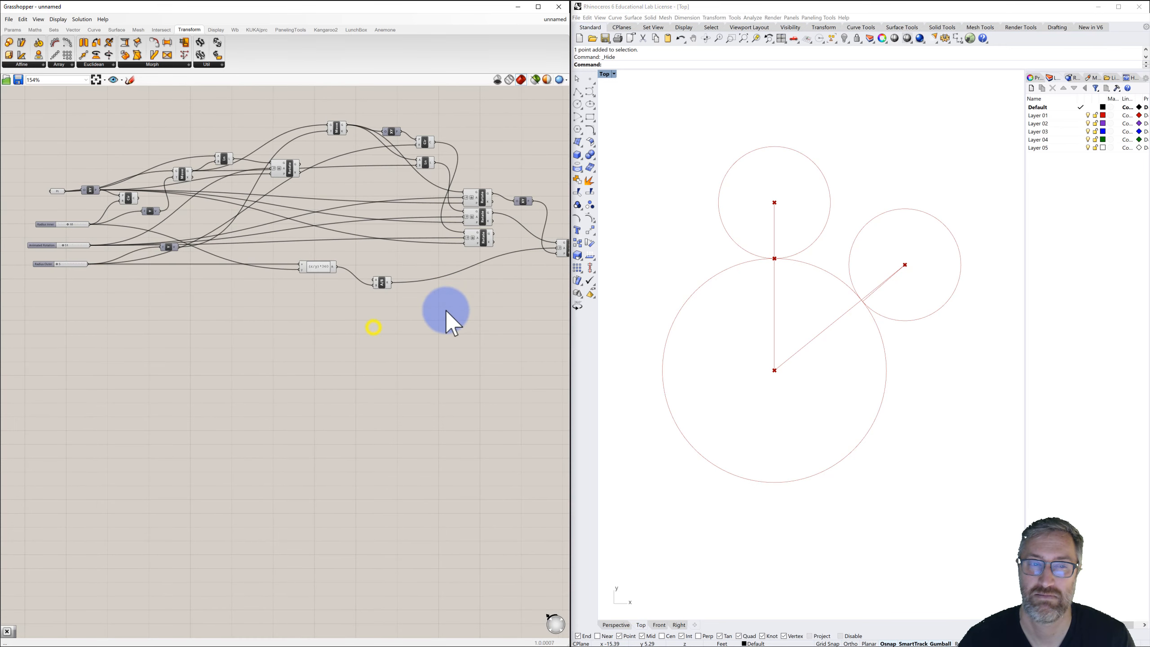
{"action": "scroll", "coordinate": [444, 310], "scroll_direction": "down", "scroll_amount": 2}
{"action": "scroll", "coordinate": [190, 283], "scroll_direction": "up", "scroll_amount": 4}
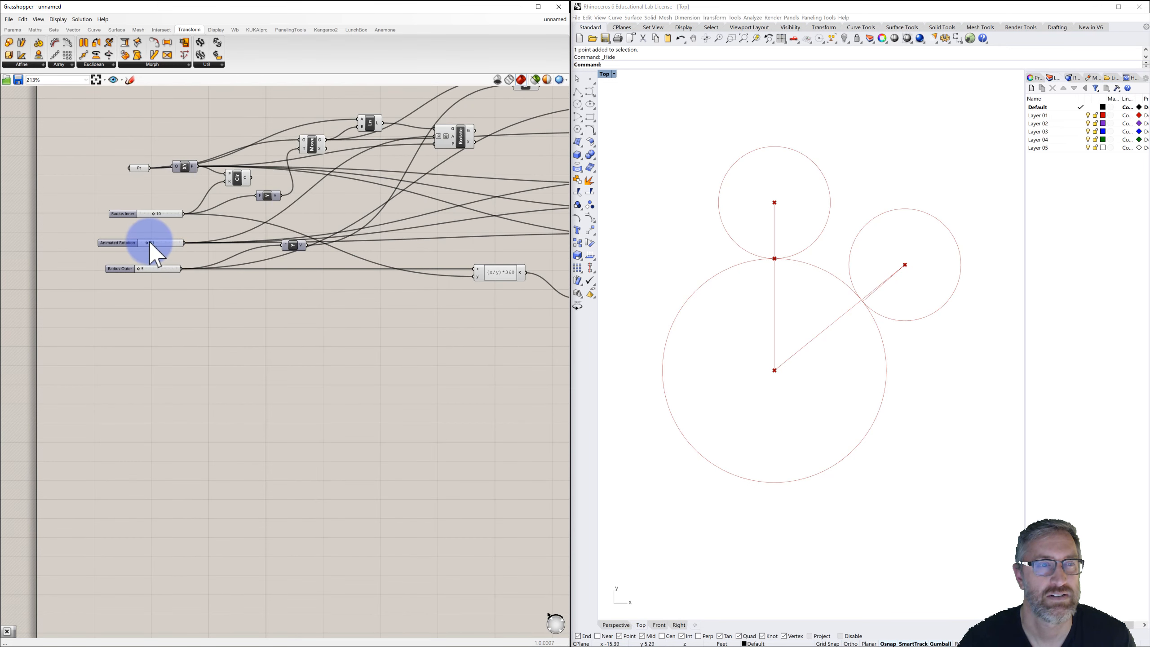
Scrub the Animated Rotation slider to 65 to test the rolling motion.
{"action": "left_click_drag", "start_coordinate": [149, 241], "coordinate": [150, 245]}
Examine the final Rotate component's angle input wiring and the Division component's result.
{"action": "scroll", "coordinate": [371, 307], "scroll_direction": "down", "scroll_amount": 2}
{"action": "right_click_drag", "start_coordinate": [392, 307], "coordinate": [238, 299]}
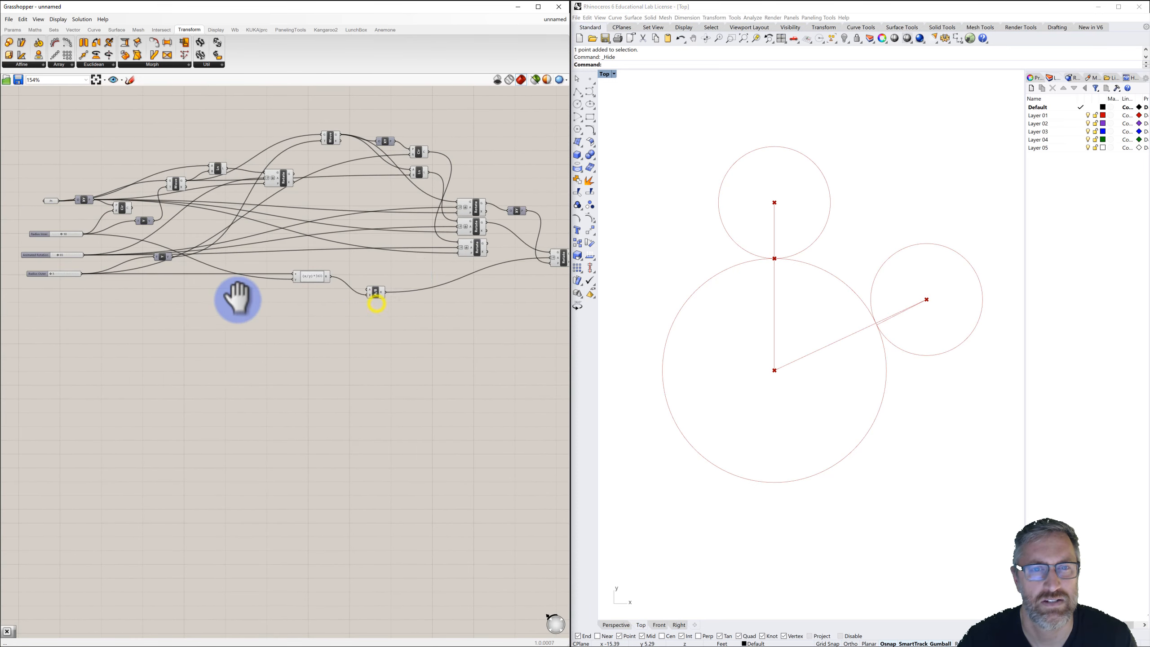
{"action": "right_click_drag", "start_coordinate": [407, 276], "coordinate": [312, 282]}
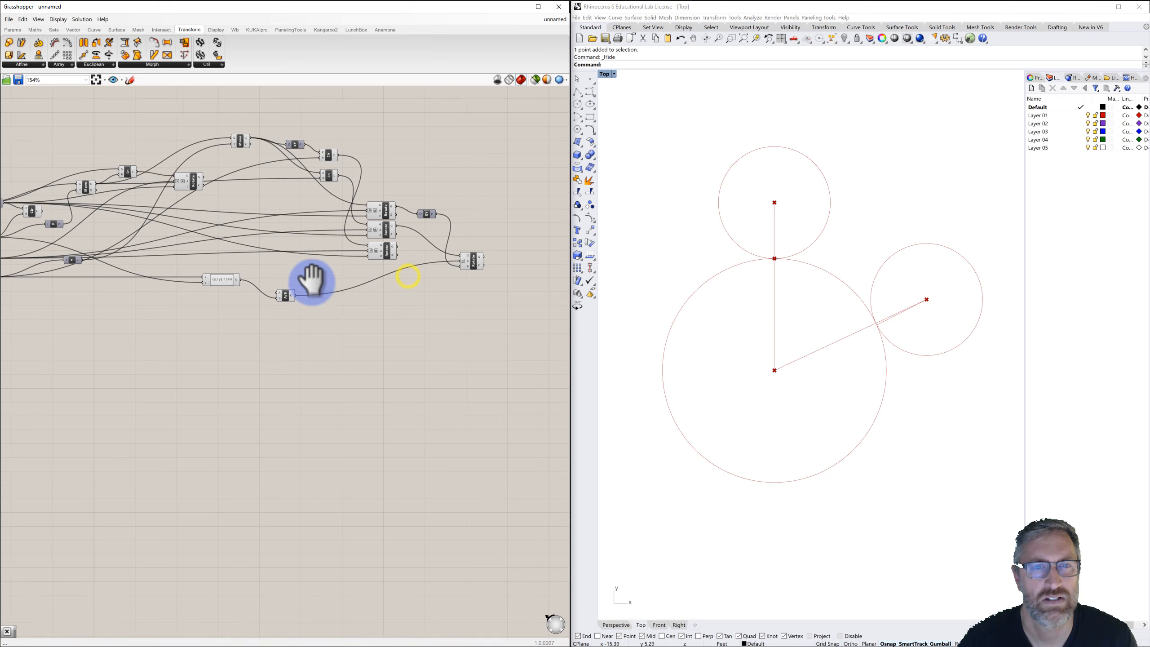
{"action": "left_click", "coordinate": [473, 259]}
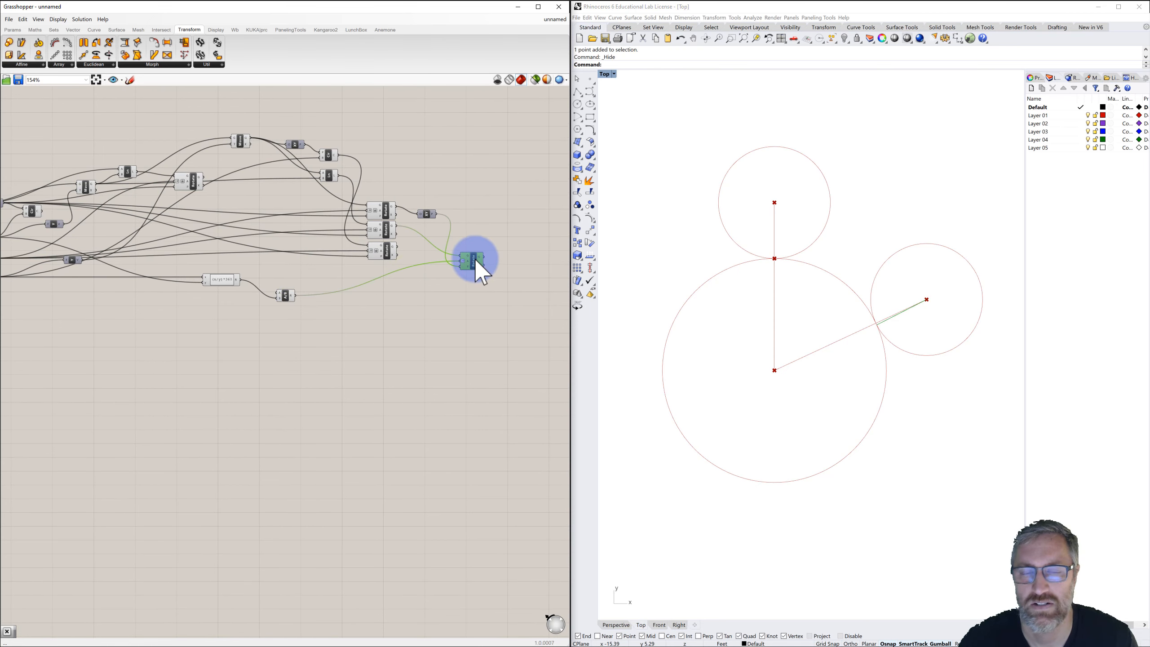
{"action": "scroll", "coordinate": [475, 259], "scroll_direction": "up", "scroll_amount": 4}
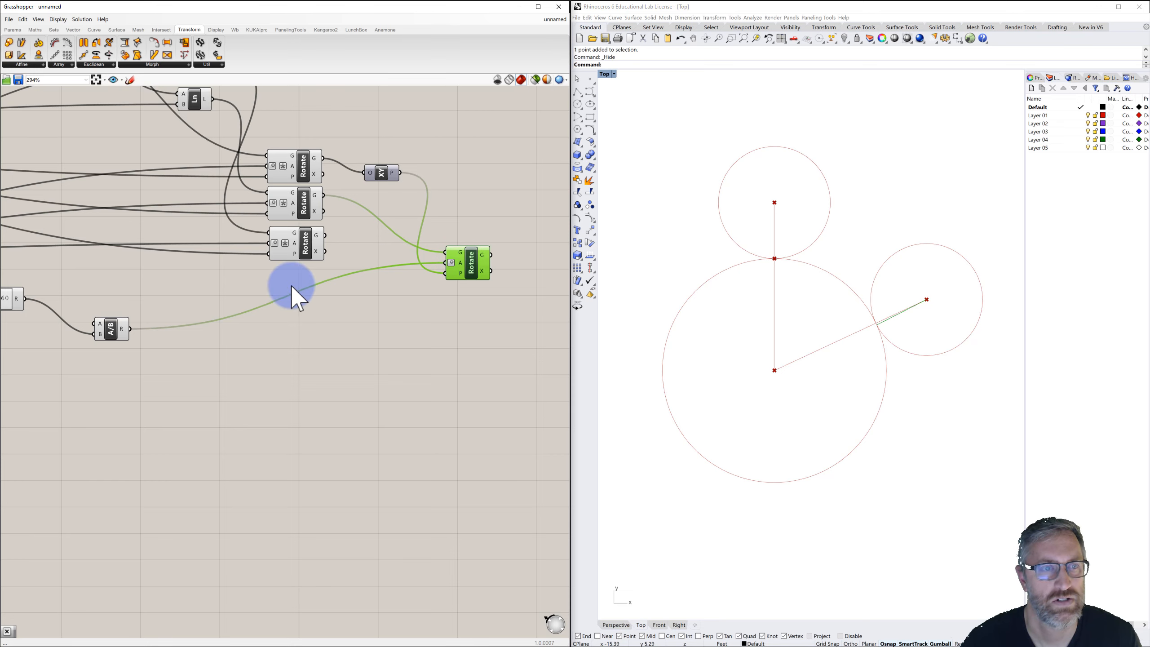
{"action": "right_click", "coordinate": [461, 265]}
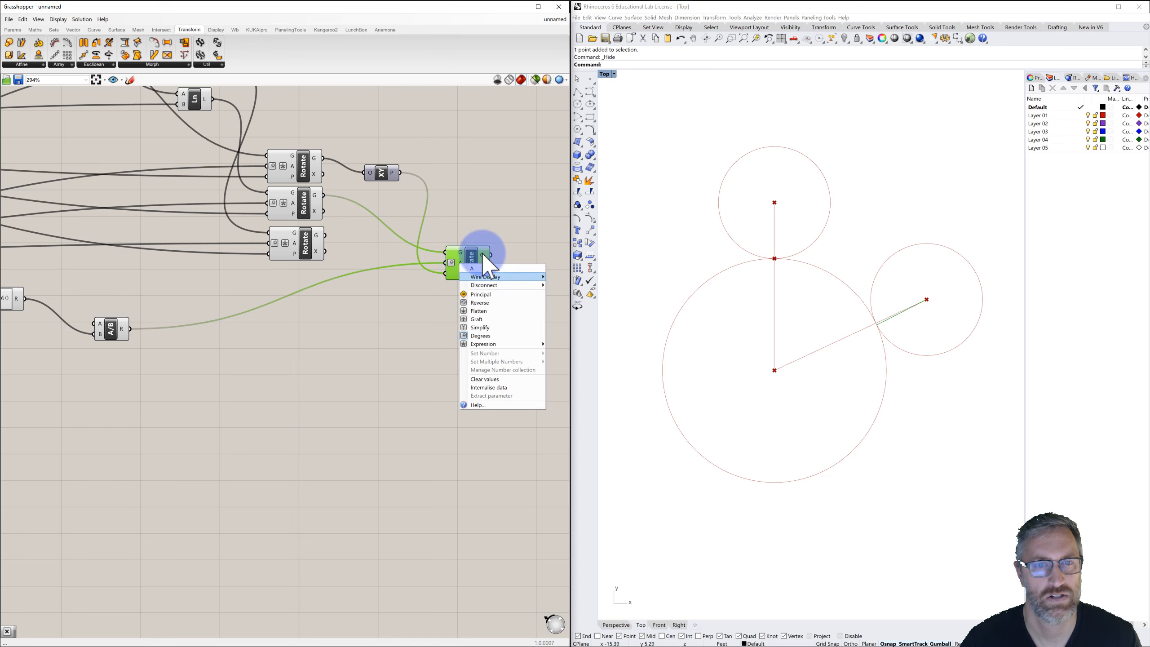
{"action": "left_click", "coordinate": [496, 214]}
{"action": "mouse_move", "coordinate": [300, 319]}
{"action": "right_mouse_down"}
{"action": "mouse_move", "coordinate": [476, 295]}
{"action": "mouse_move", "coordinate": [430, 315]}
{"action": "right_mouse_up"}
{"action": "right_click_drag", "start_coordinate": [242, 308], "coordinate": [416, 318]}
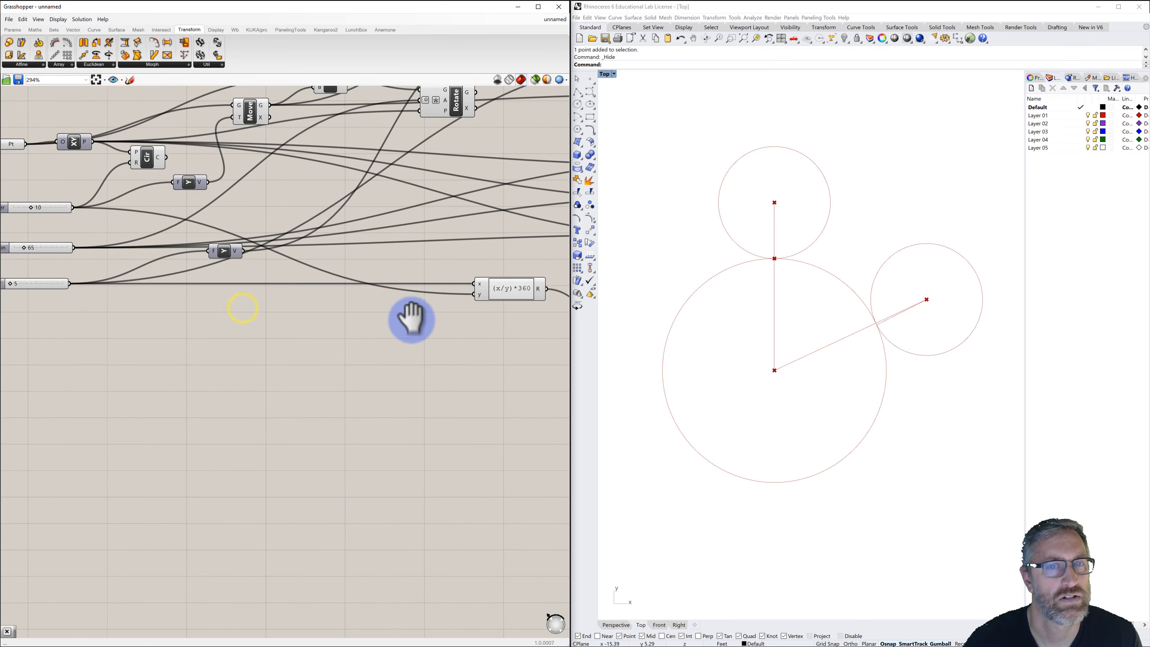
{"action": "scroll", "coordinate": [416, 318], "scroll_direction": "down", "scroll_amount": 1}
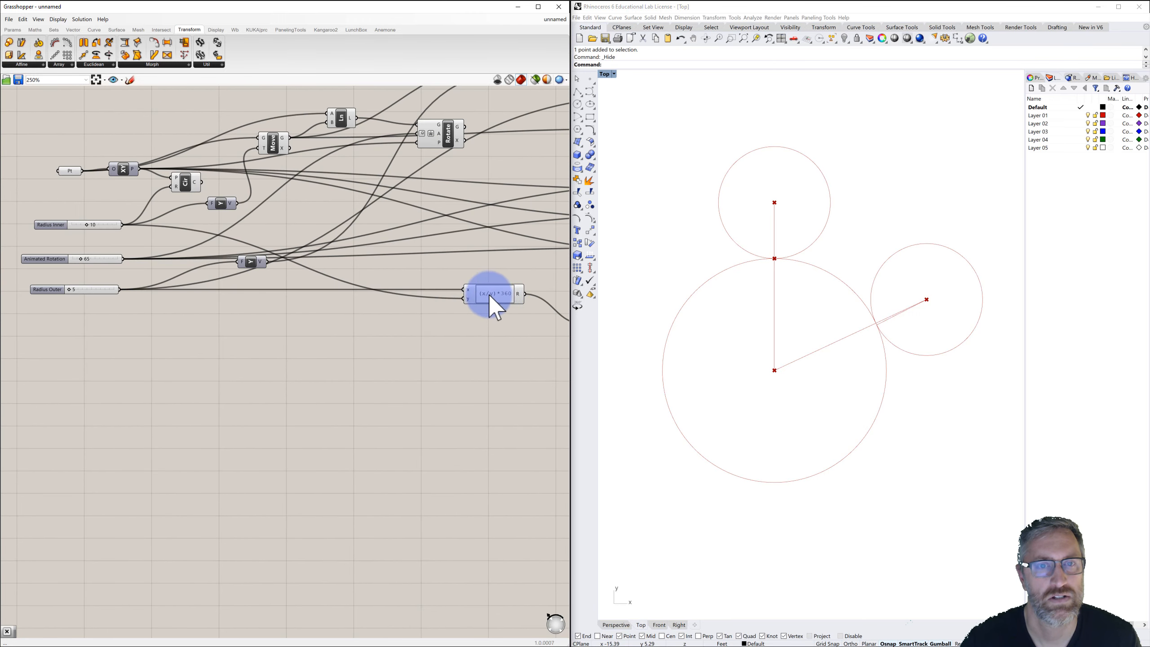
{"action": "mouse_move", "coordinate": [520, 293]}
{"action": "right_click_drag", "start_coordinate": [521, 292], "coordinate": [330, 278]}
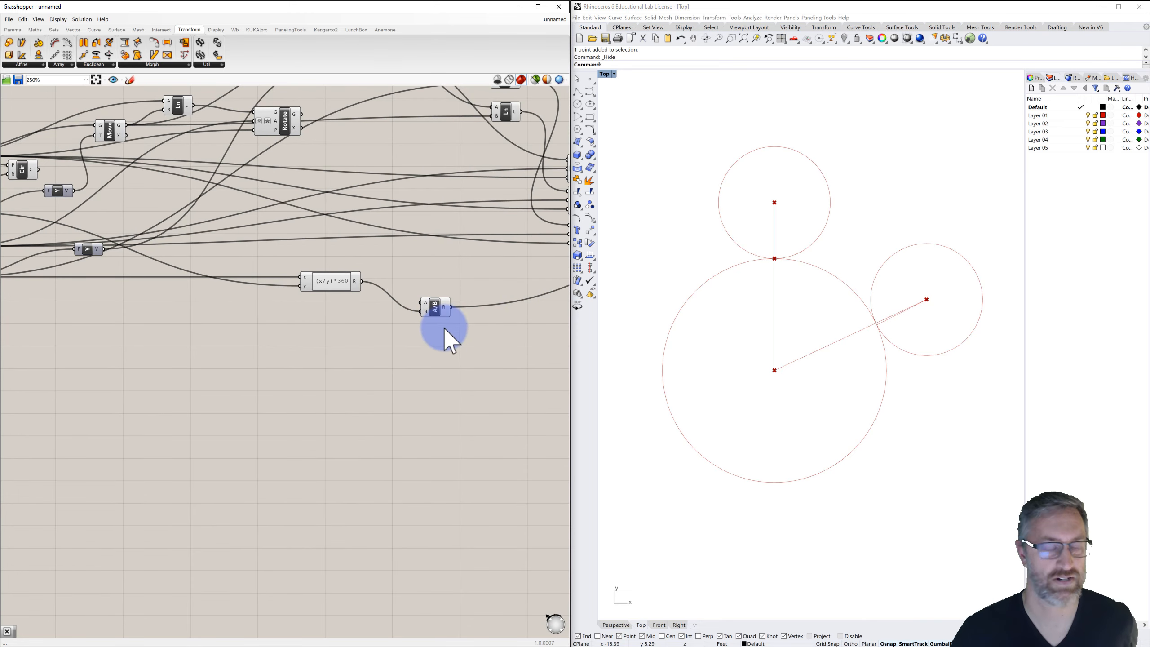
{"action": "right_click_drag", "start_coordinate": [444, 327], "coordinate": [394, 337]}
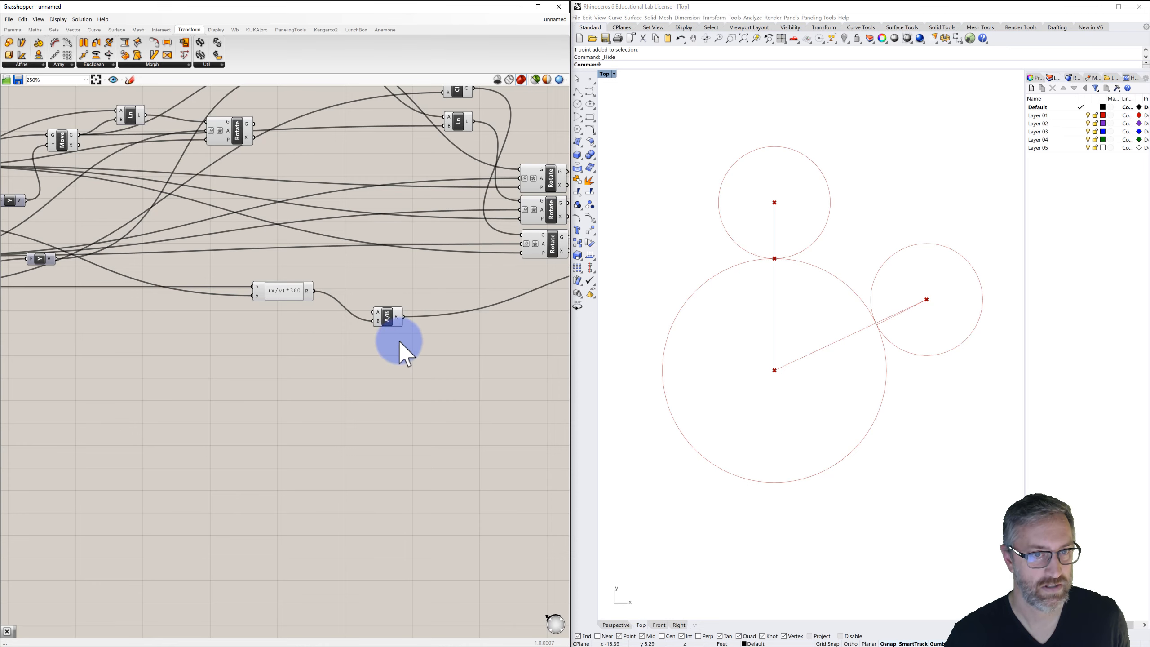
{"action": "right_click_drag", "start_coordinate": [402, 343], "coordinate": [385, 344]}
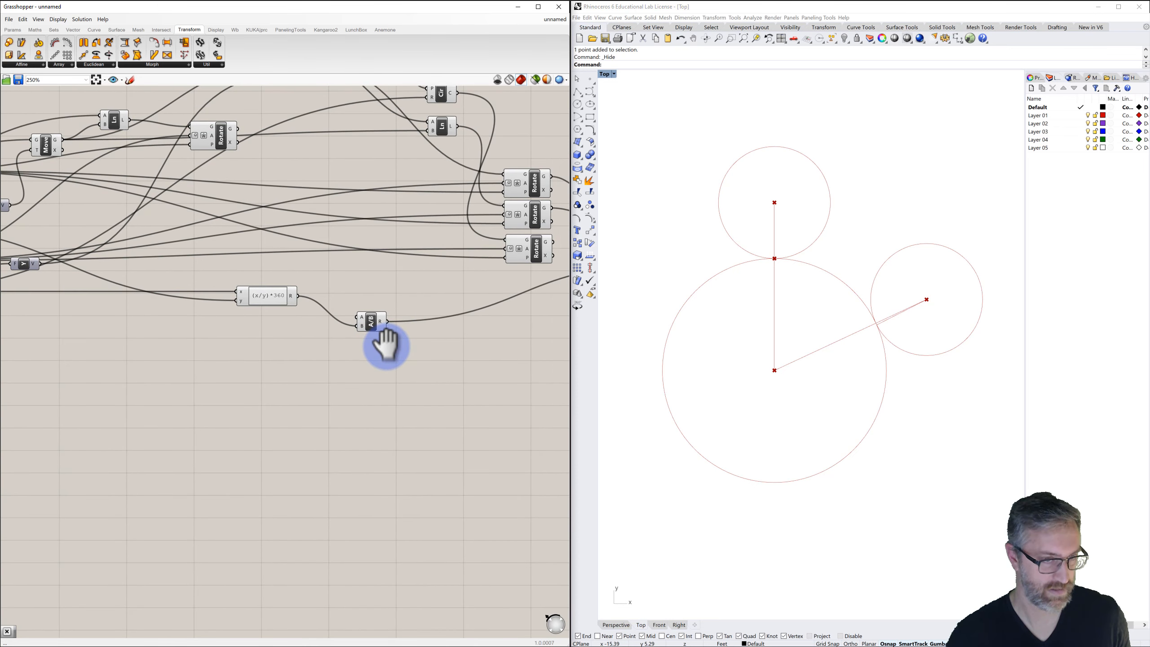
{"action": "mouse_move", "coordinate": [379, 322]}
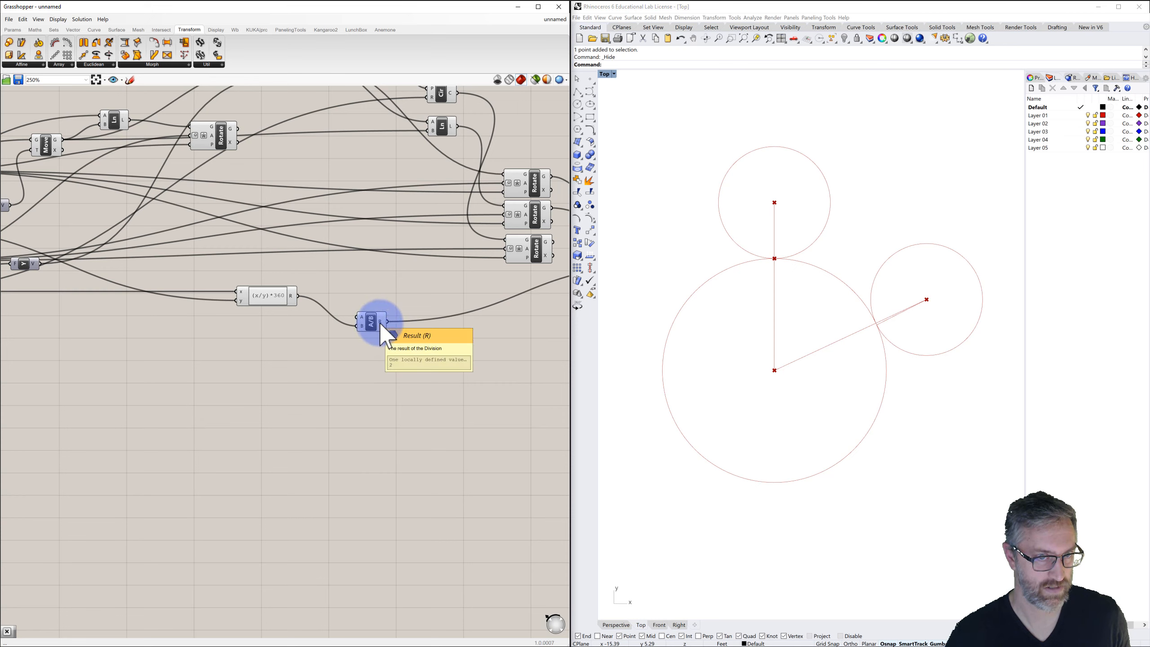
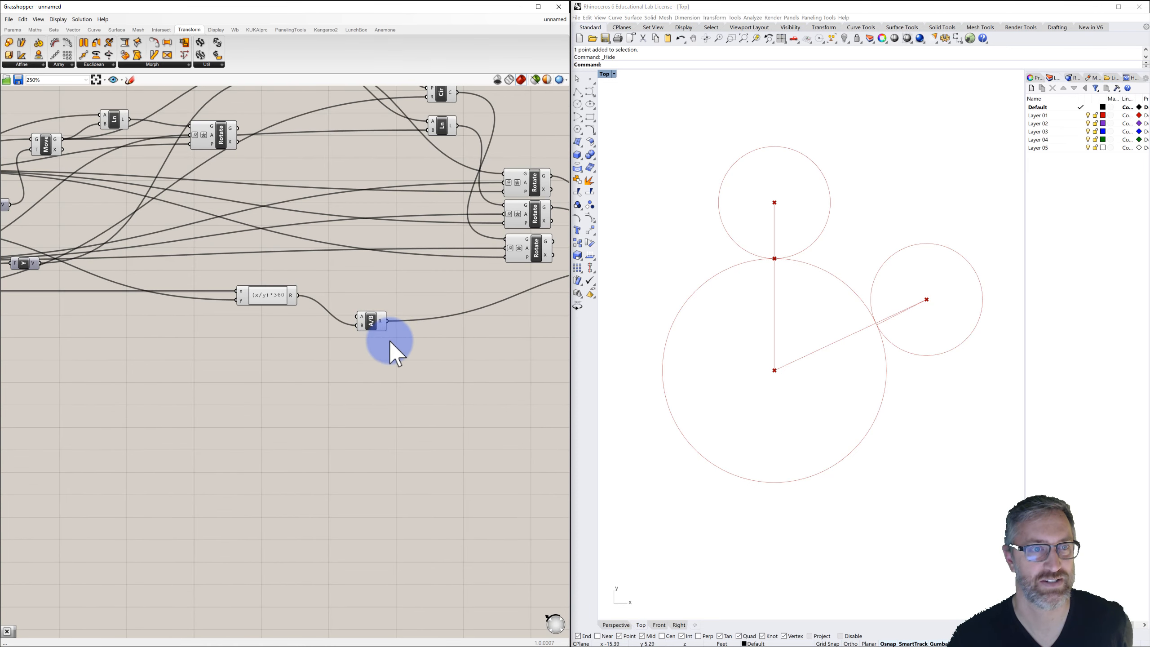
Add a Multiplication component beside the Division component.
{"action": "scroll", "coordinate": [388, 340], "scroll_direction": "down", "scroll_amount": 2}
{"action": "right_click_drag", "start_coordinate": [267, 331], "coordinate": [334, 313]}
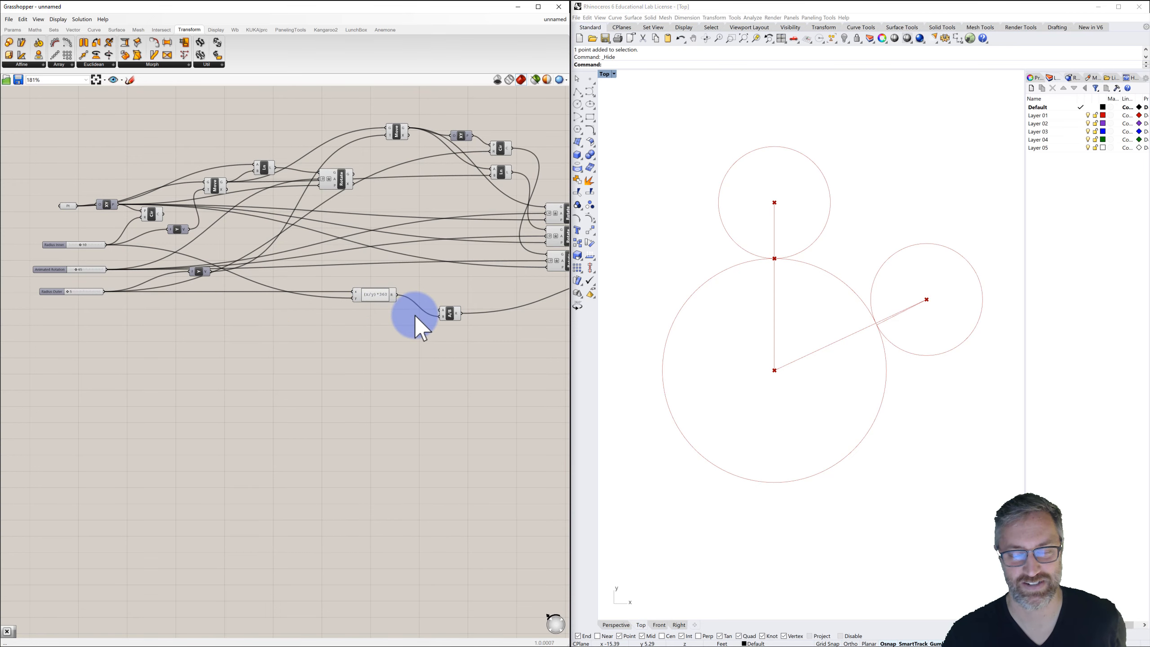
{"action": "right_click_drag", "start_coordinate": [424, 320], "coordinate": [359, 313]}
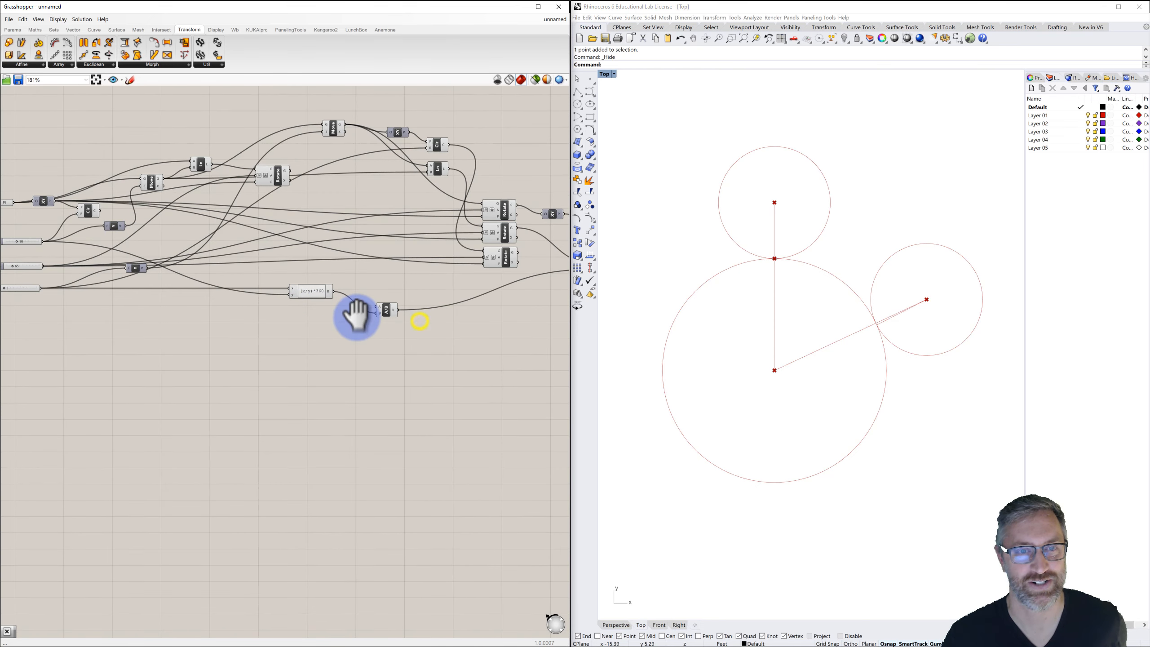
{"action": "double_click", "coordinate": [442, 315]}
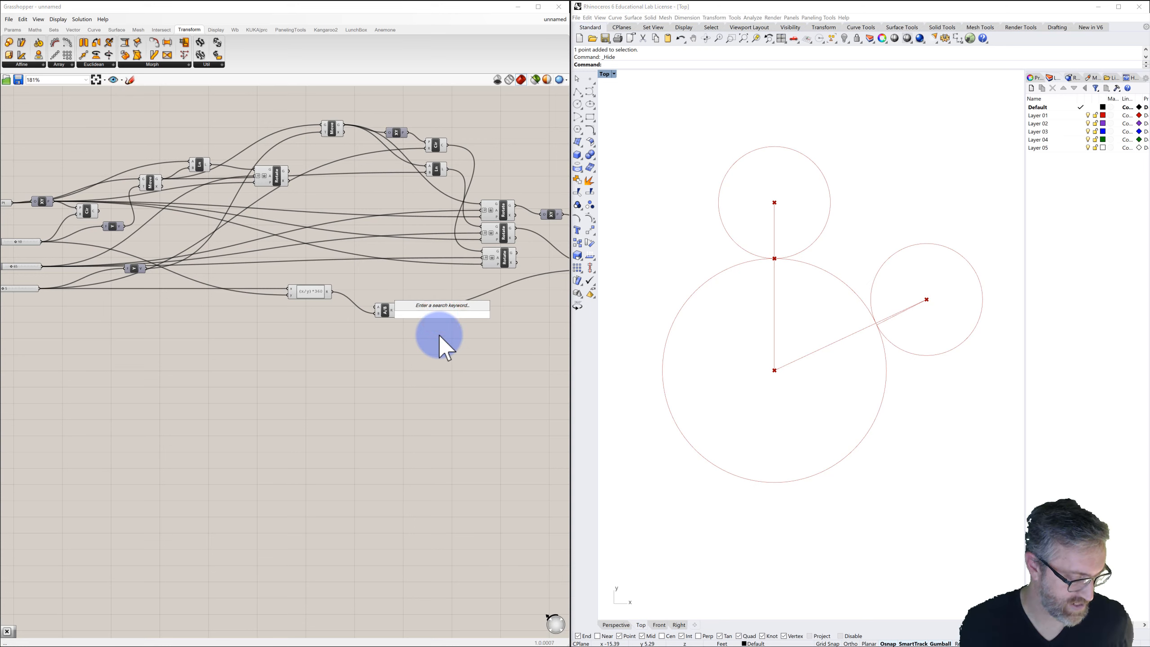
{"action": "type", "text": "mult"}
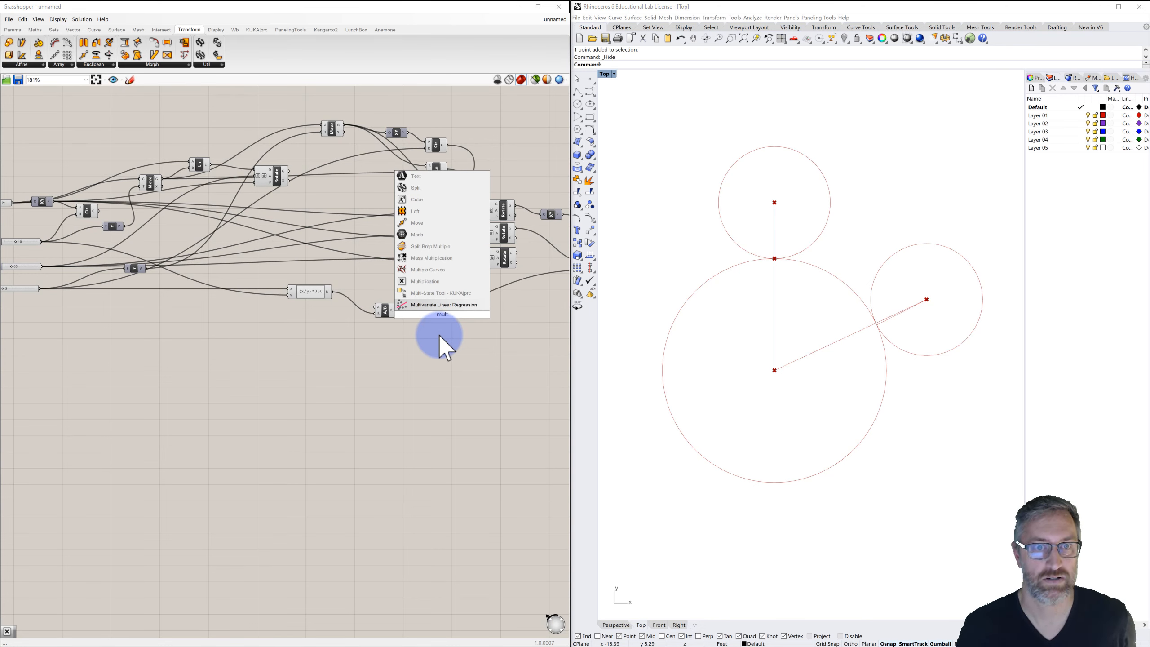
{"action": "left_click", "coordinate": [421, 281]}
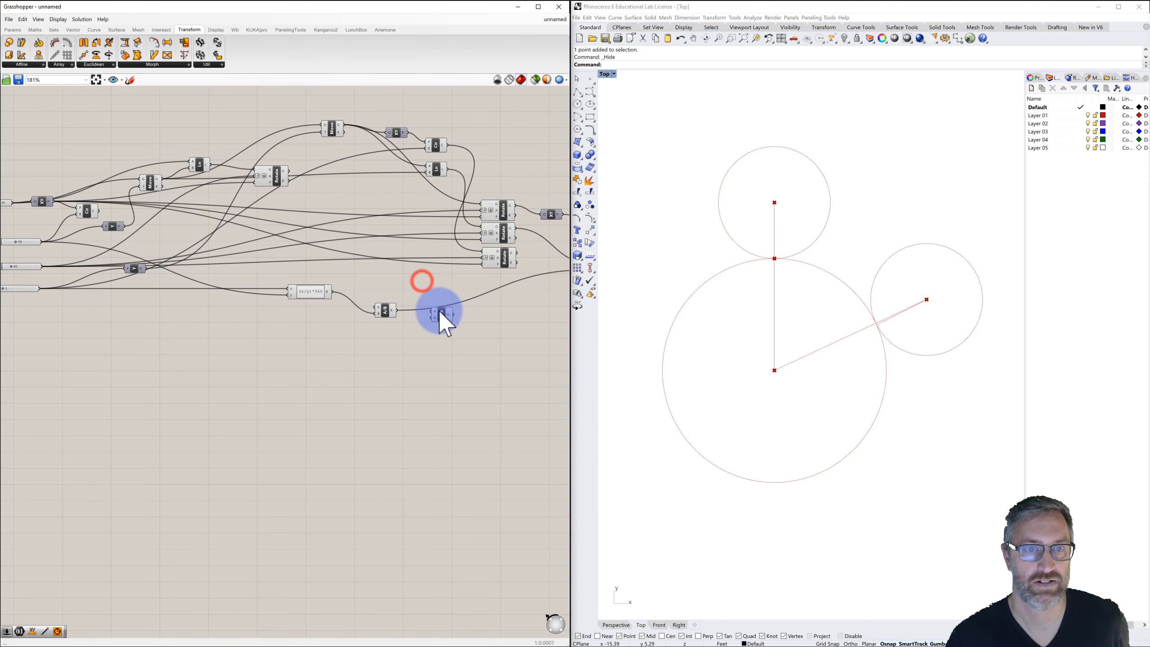
{"action": "mouse_move", "coordinate": [446, 315]}
{"action": "left_mouse_down"}
{"action": "mouse_move", "coordinate": [429, 309]}
{"action": "mouse_move", "coordinate": [447, 313]}
{"action": "left_mouse_up"}
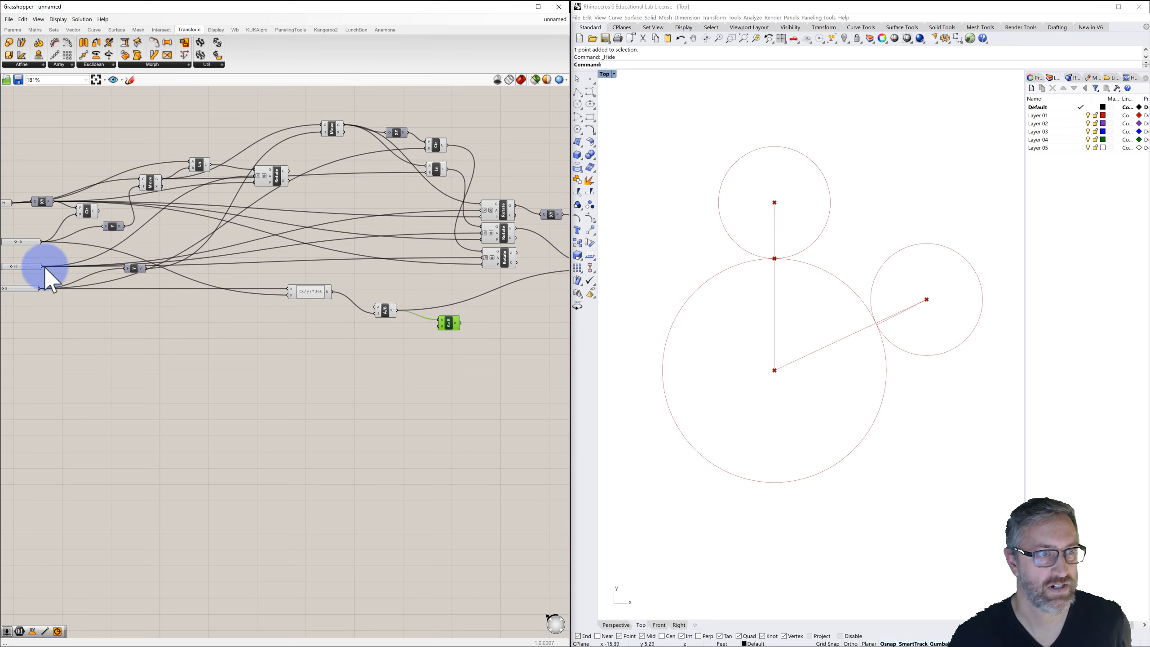
Wire the Animated Rotation slider into the Multiplication and the product into the final Rotate's angle input.
{"action": "left_click_drag", "start_coordinate": [44, 266], "coordinate": [439, 325]}
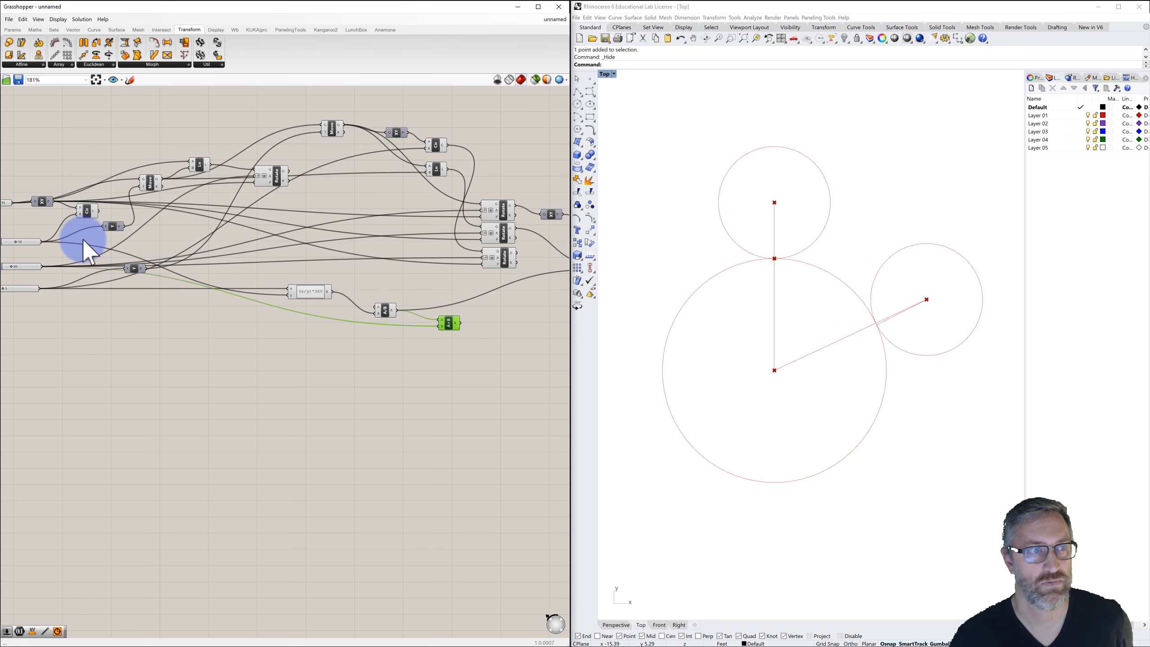
{"action": "right_click_drag", "start_coordinate": [75, 236], "coordinate": [85, 239]}
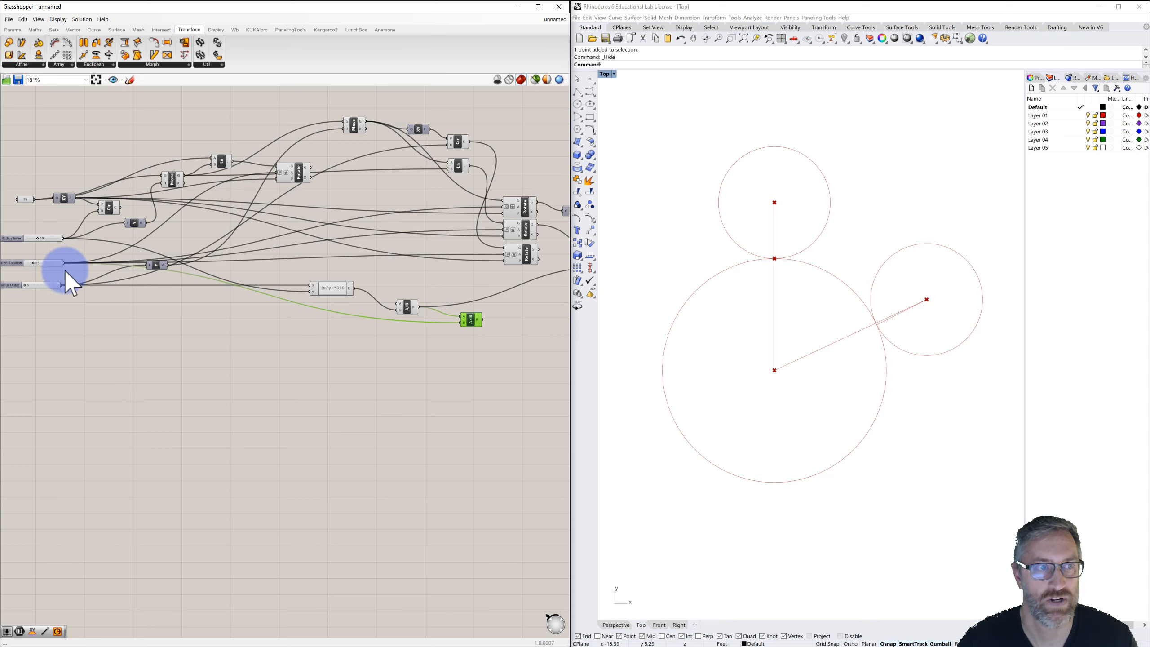
{"action": "right_click_drag", "start_coordinate": [457, 344], "coordinate": [365, 335]}
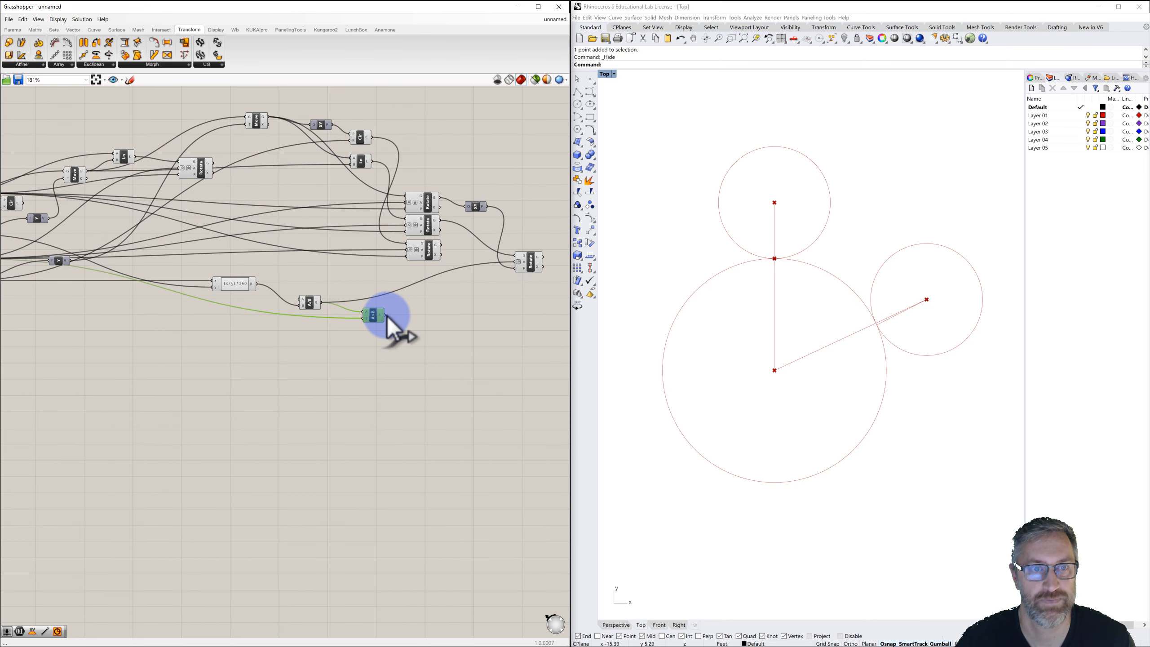
{"action": "left_click_drag", "start_coordinate": [386, 314], "coordinate": [517, 264]}
Scrub the Animated Rotation slider to 28 to test the motion.
{"action": "scroll", "coordinate": [466, 312], "scroll_direction": "down", "scroll_amount": 2}
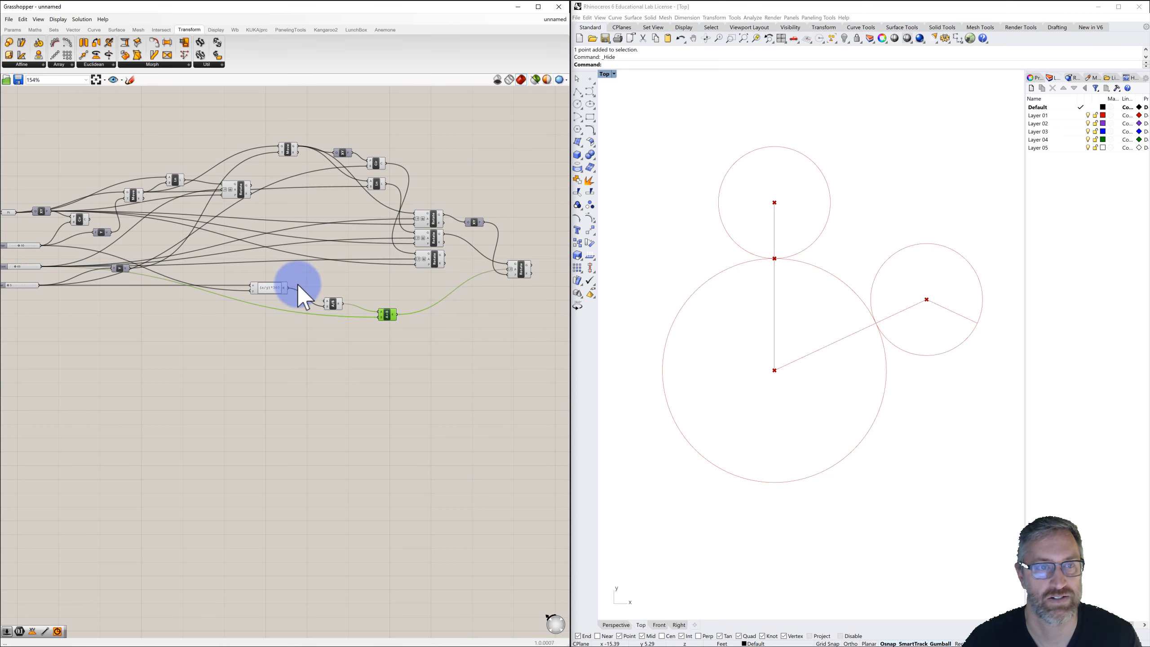
{"action": "right_click_drag", "start_coordinate": [232, 278], "coordinate": [350, 278]}
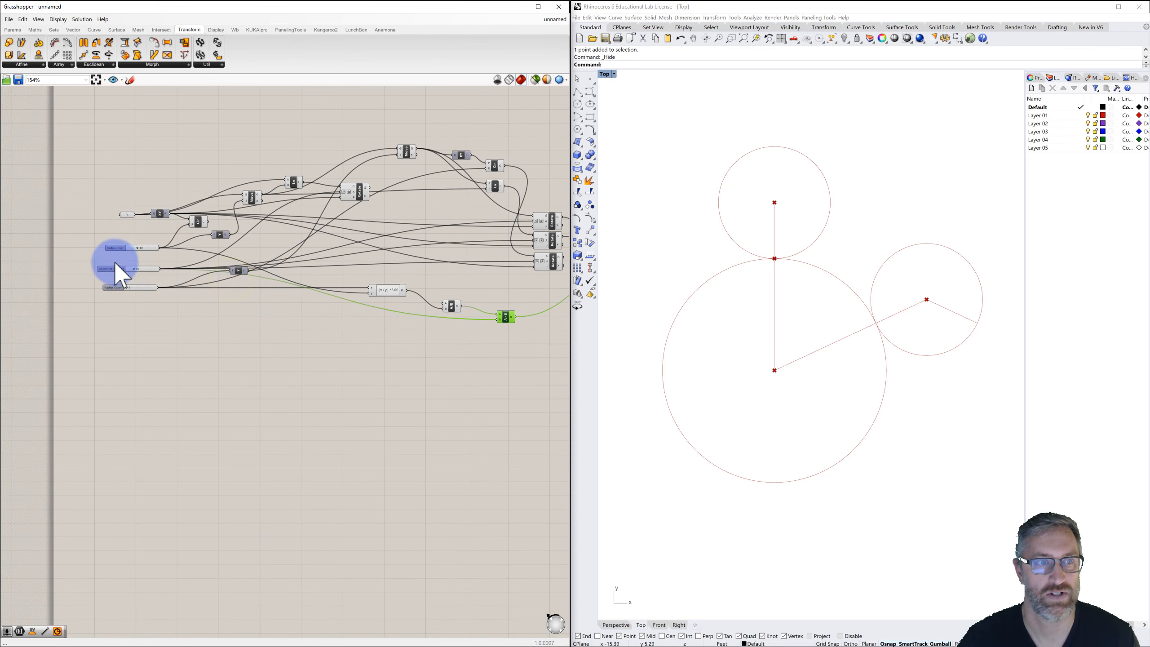
{"action": "scroll", "coordinate": [115, 261], "scroll_direction": "up", "scroll_amount": 4}
{"action": "left_click_drag", "start_coordinate": [151, 274], "coordinate": [147, 299]}
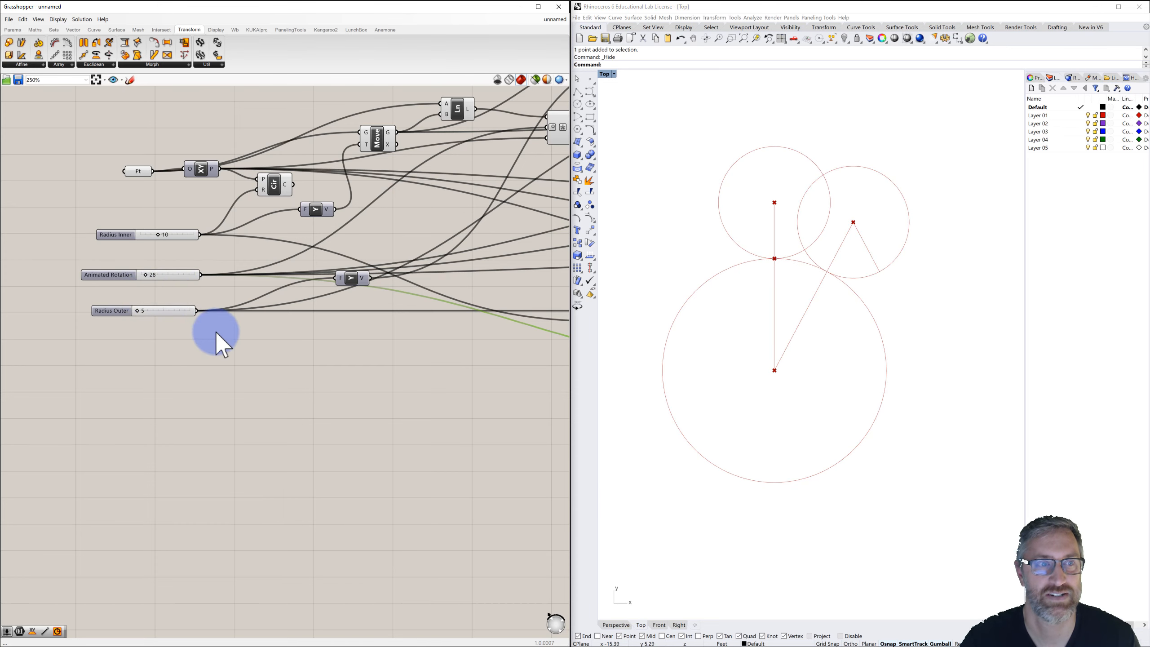
Apply an expression to the final Rotate component's angle input.
{"action": "scroll", "coordinate": [245, 336], "scroll_direction": "down", "scroll_amount": 4}
{"action": "scroll", "coordinate": [453, 319], "scroll_direction": "up", "scroll_amount": 3}
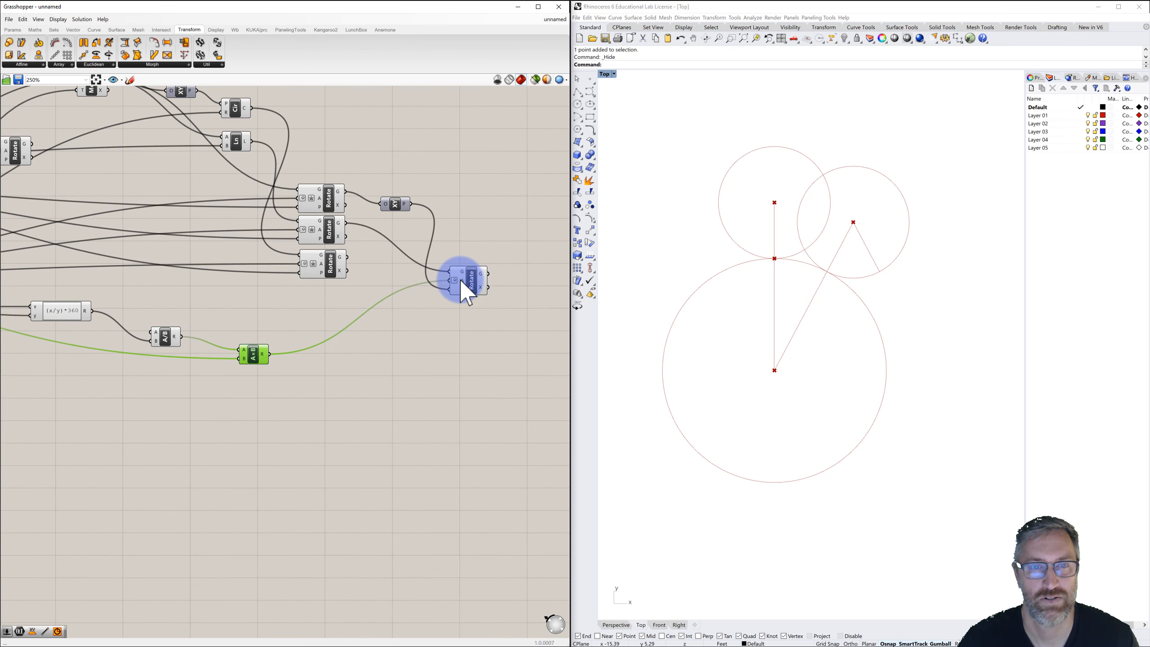
{"action": "right_click", "coordinate": [461, 281]}
{"action": "left_click", "coordinate": [473, 359]}
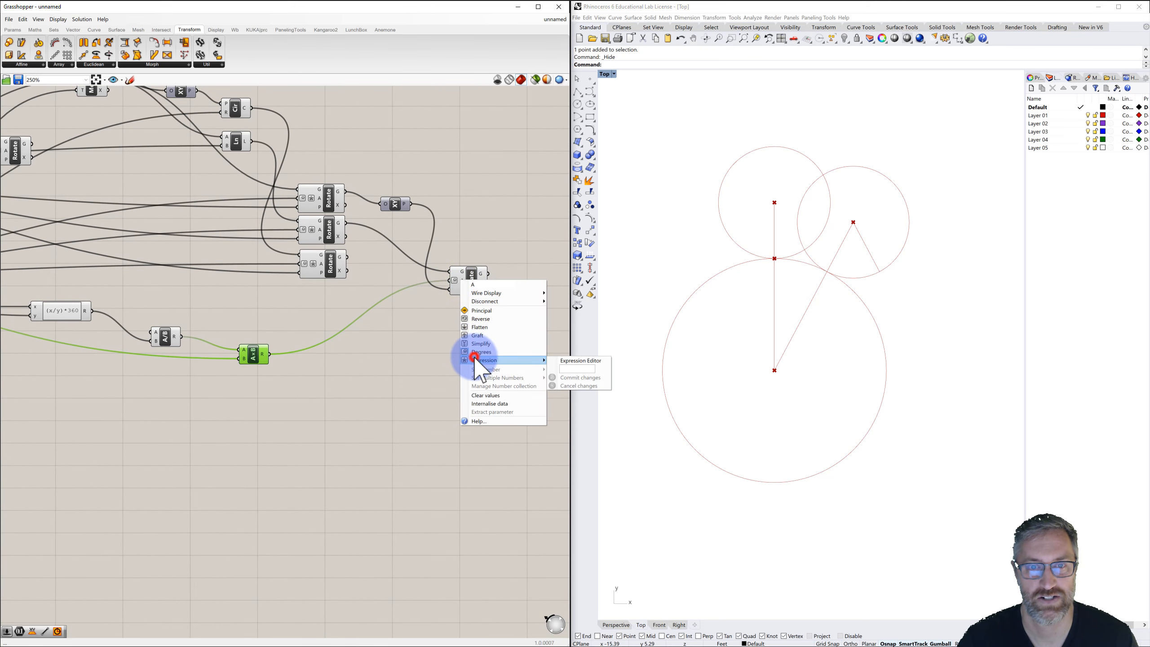
{"action": "left_click", "coordinate": [566, 368]}
{"action": "type", "text": "x*-1"}
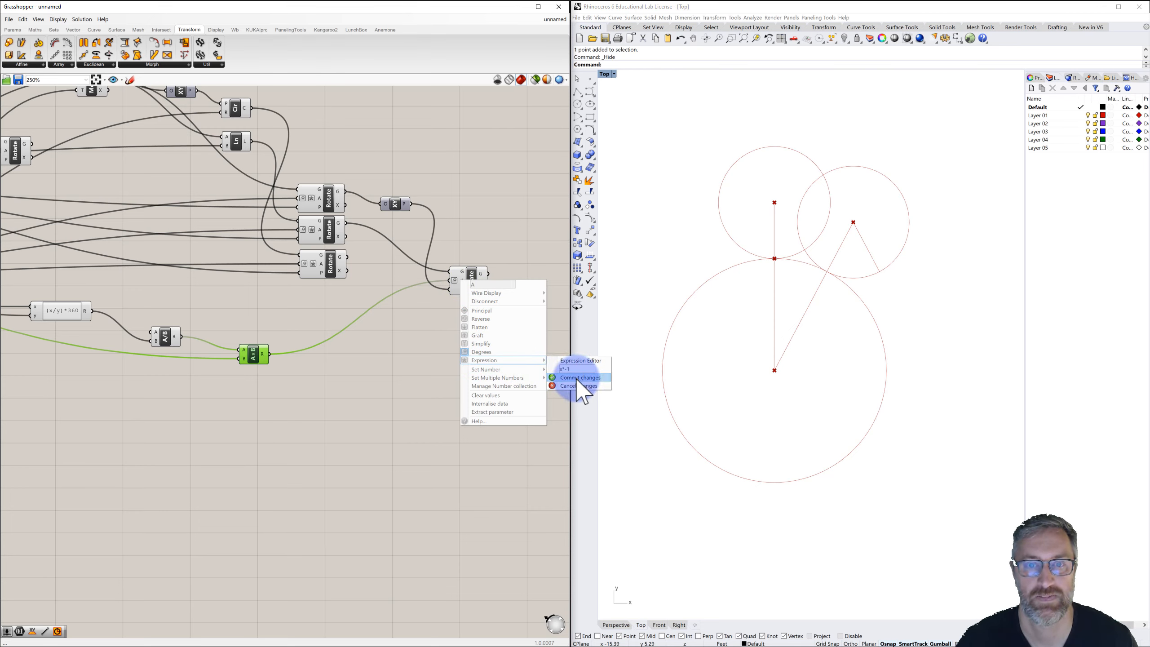
{"action": "left_click", "coordinate": [577, 380]}
{"action": "left_click", "coordinate": [484, 390]}
Scrub the Animated Rotation slider to 55 to check the rotation direction.
{"action": "scroll", "coordinate": [485, 387], "scroll_direction": "down", "scroll_amount": 2}
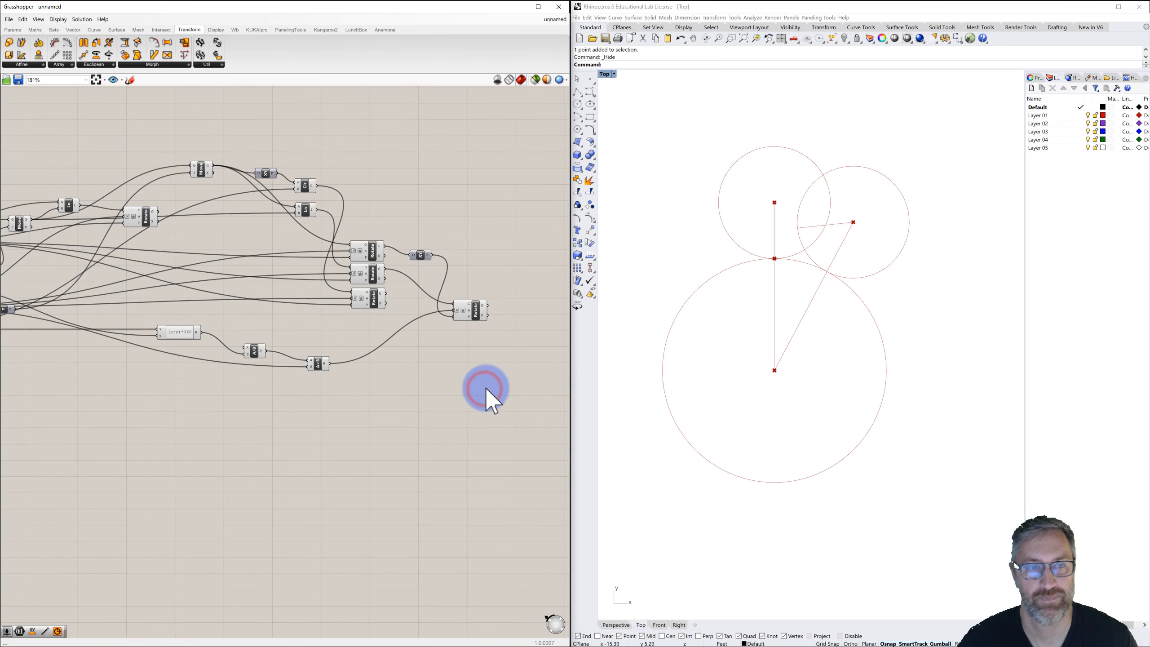
{"action": "right_click_drag", "start_coordinate": [392, 383], "coordinate": [440, 371]}
{"action": "scroll", "coordinate": [444, 363], "scroll_direction": "down", "scroll_amount": 2}
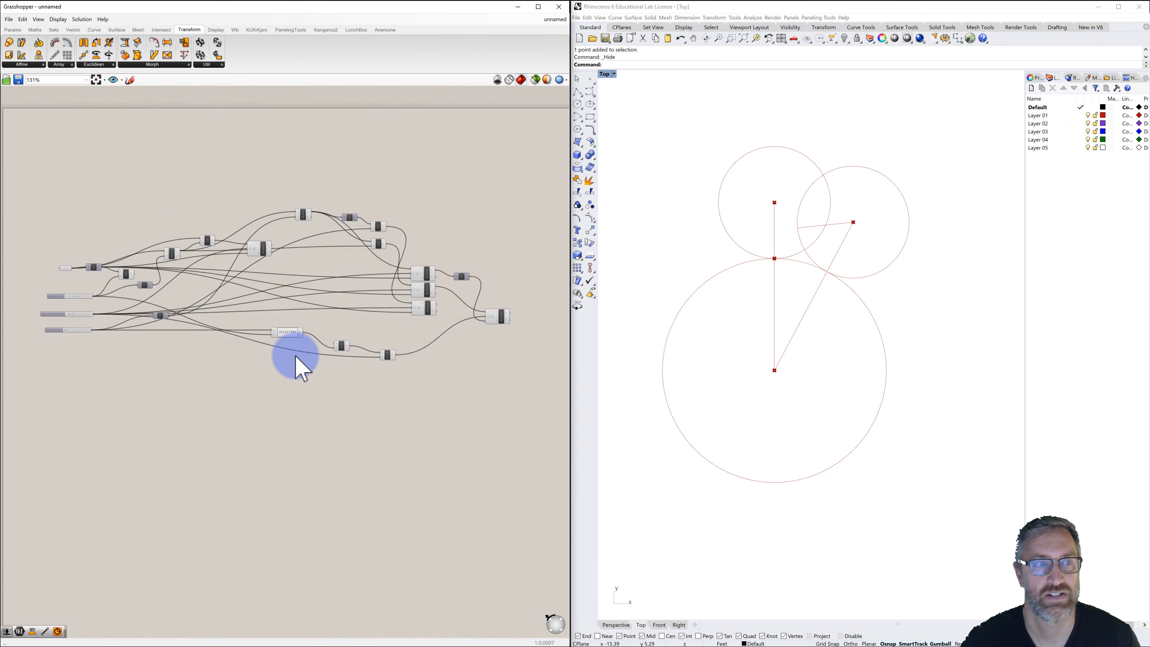
{"action": "scroll", "coordinate": [104, 346], "scroll_direction": "up", "scroll_amount": 1}
{"action": "scroll", "coordinate": [53, 315], "scroll_direction": "up", "scroll_amount": 4}
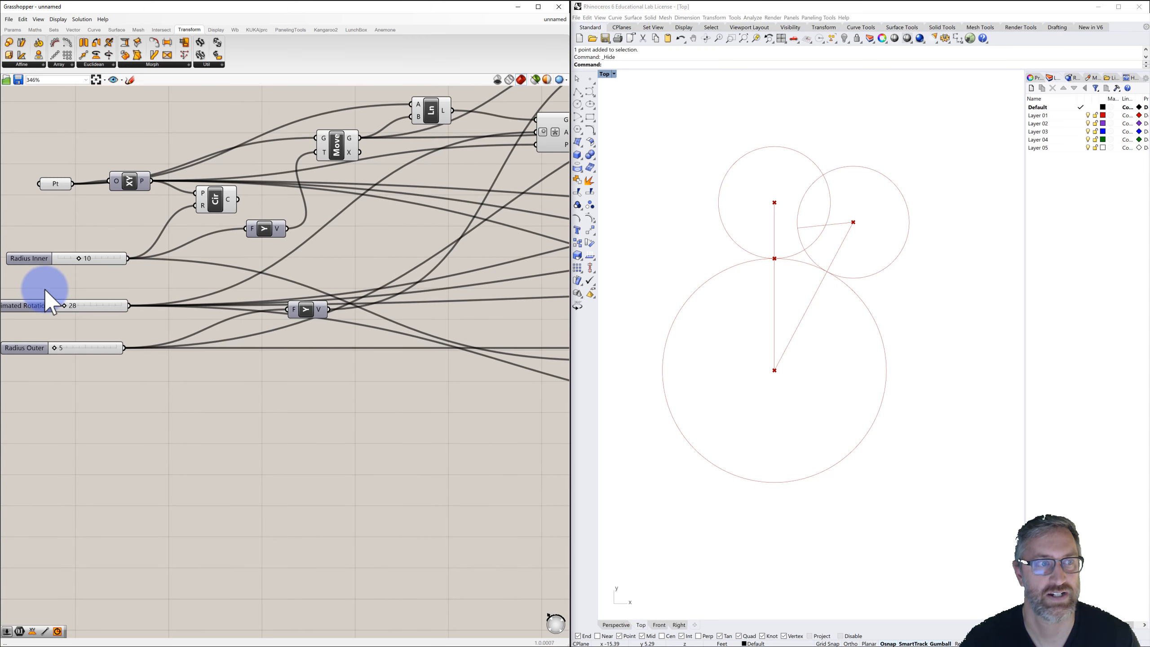
{"action": "right_click_drag", "start_coordinate": [52, 278], "coordinate": [113, 278]}
{"action": "scroll", "coordinate": [115, 289], "scroll_direction": "up", "scroll_amount": 1}
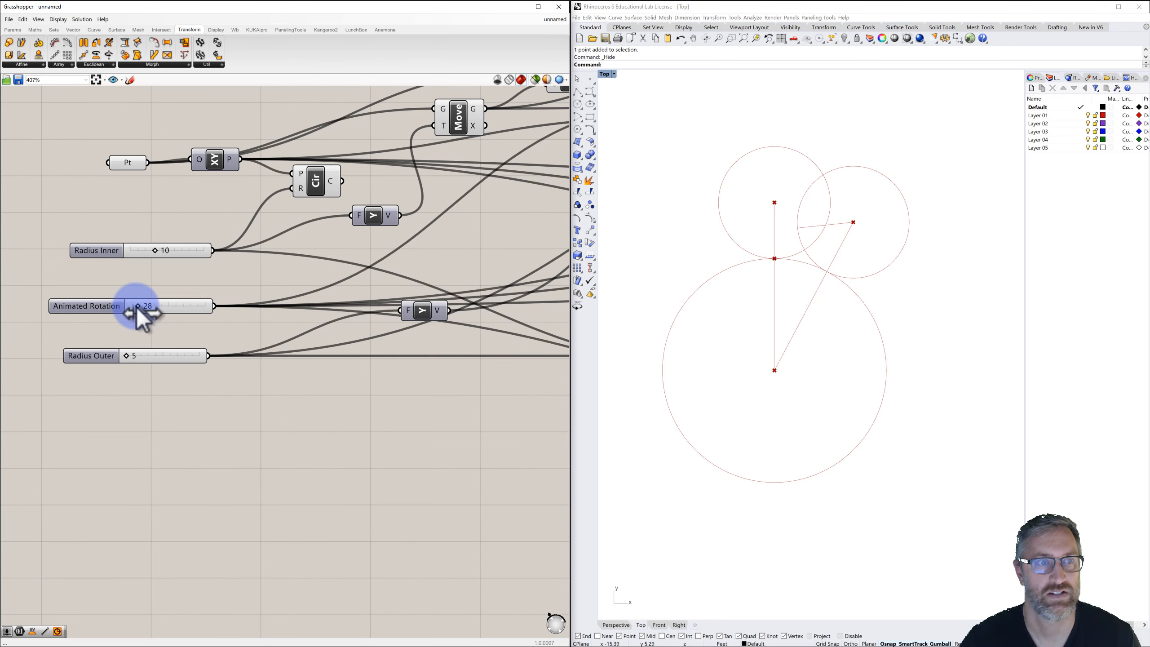
{"action": "left_click_drag", "start_coordinate": [136, 306], "coordinate": [141, 336]}
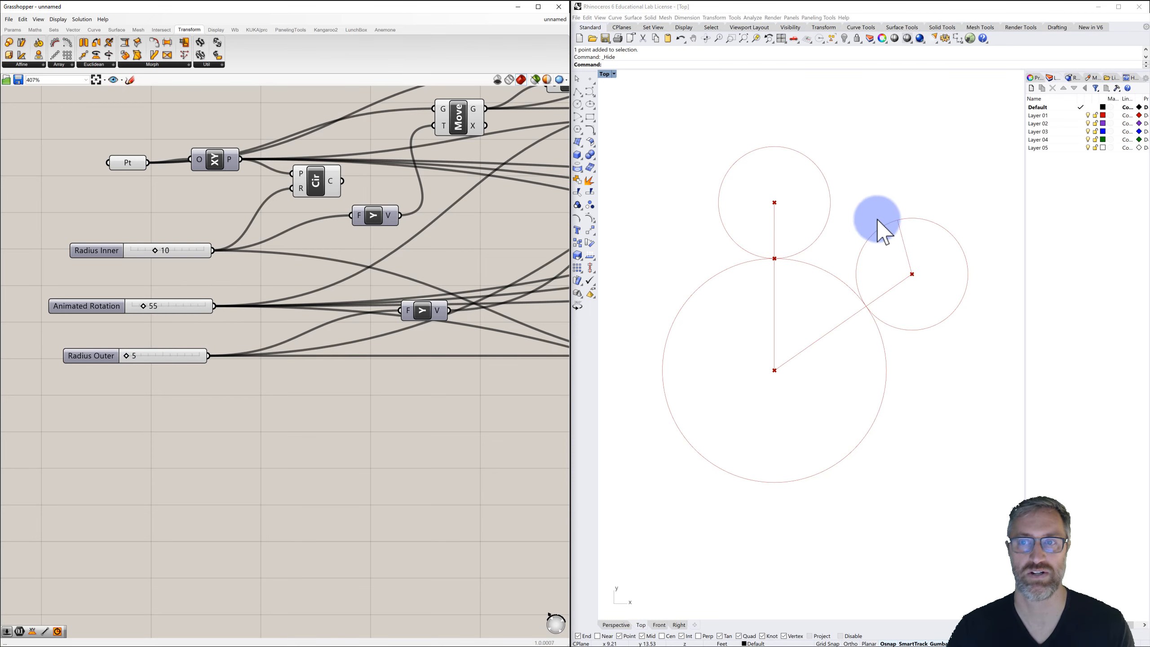
Add an End Points component fed by the final Rotate component's geometry.
{"action": "scroll", "coordinate": [445, 260], "scroll_direction": "down", "scroll_amount": 4}
{"action": "right_click_drag", "start_coordinate": [443, 261], "coordinate": [271, 275]}
{"action": "scroll", "coordinate": [270, 275], "scroll_direction": "down", "scroll_amount": 2}
{"action": "right_click_drag", "start_coordinate": [349, 275], "coordinate": [226, 268]}
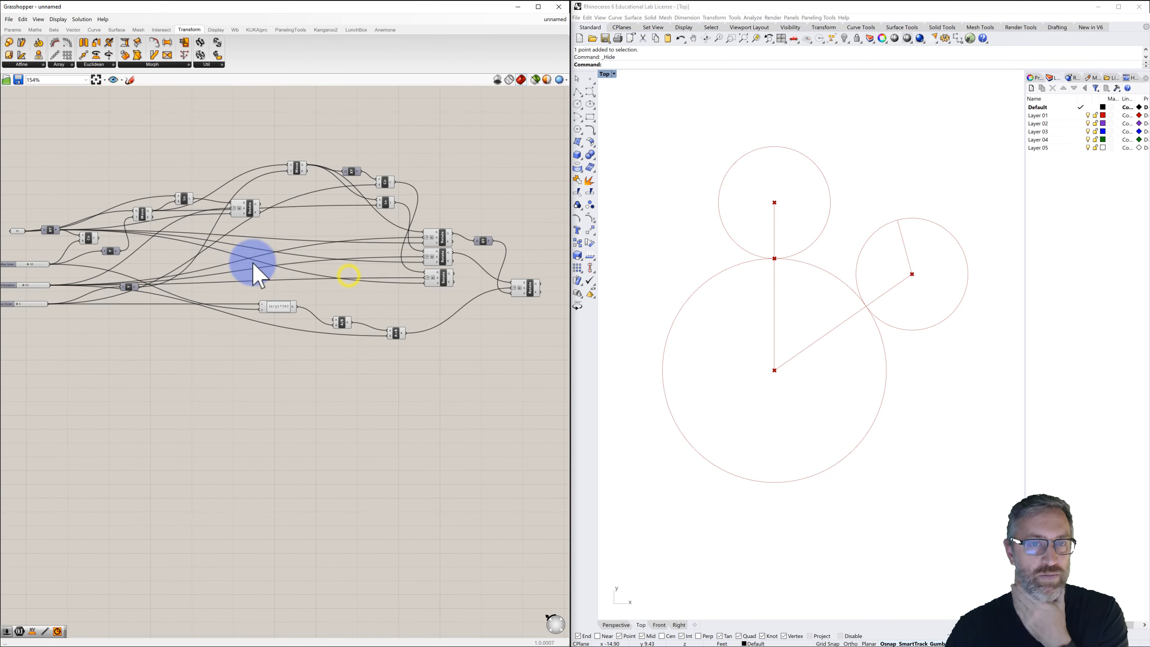
{"action": "right_click_drag", "start_coordinate": [359, 264], "coordinate": [290, 257]}
{"action": "left_click", "coordinate": [430, 281]}
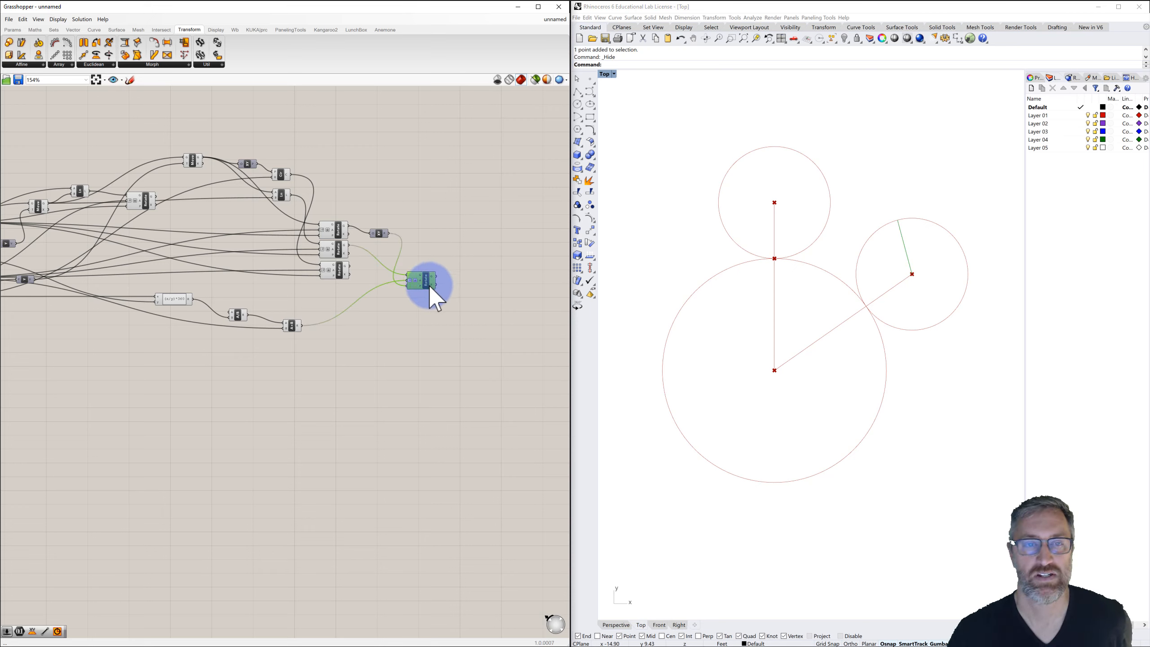
{"action": "left_click", "coordinate": [472, 279]}
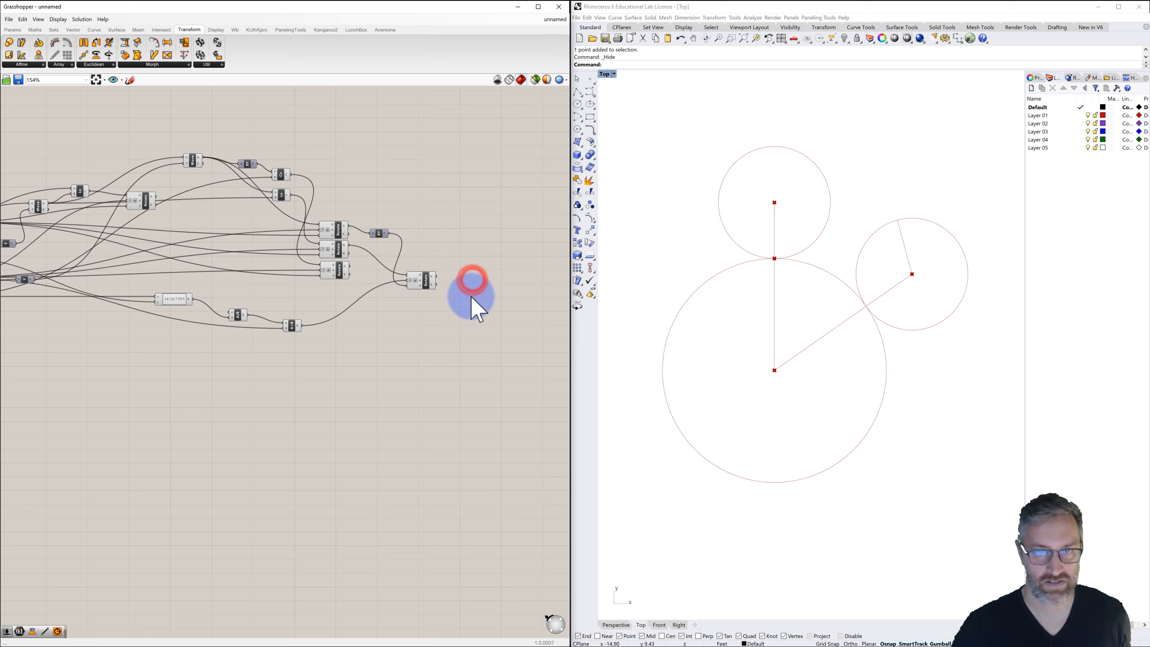
{"action": "double_click", "coordinate": [472, 279]}
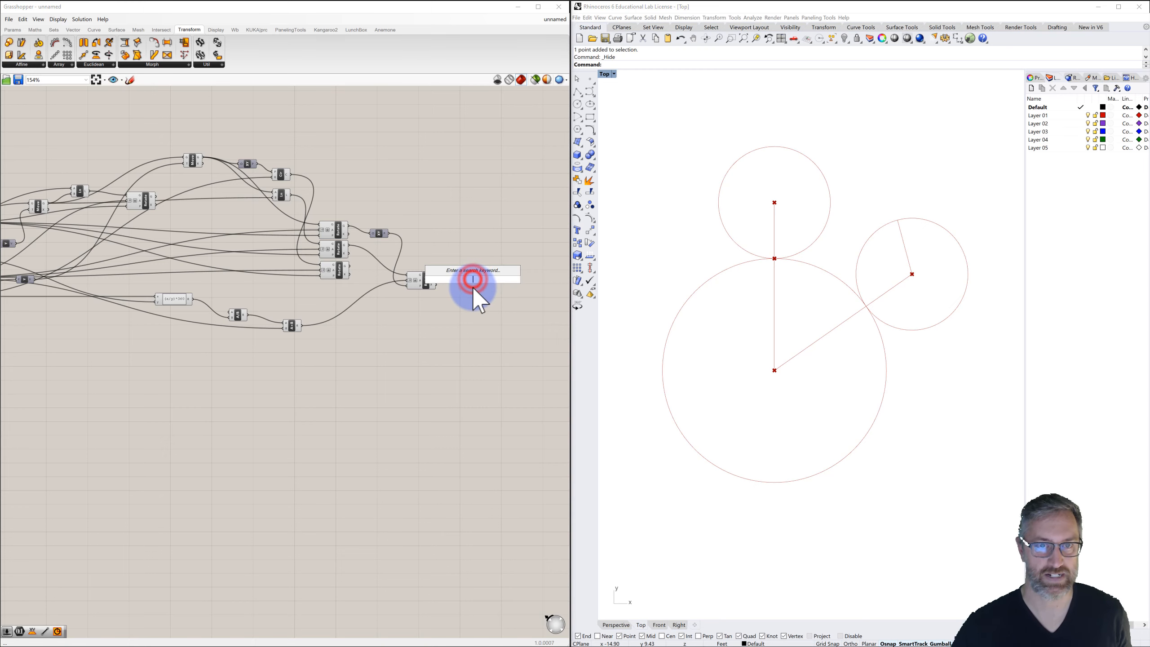
{"action": "type", "text": "end"}
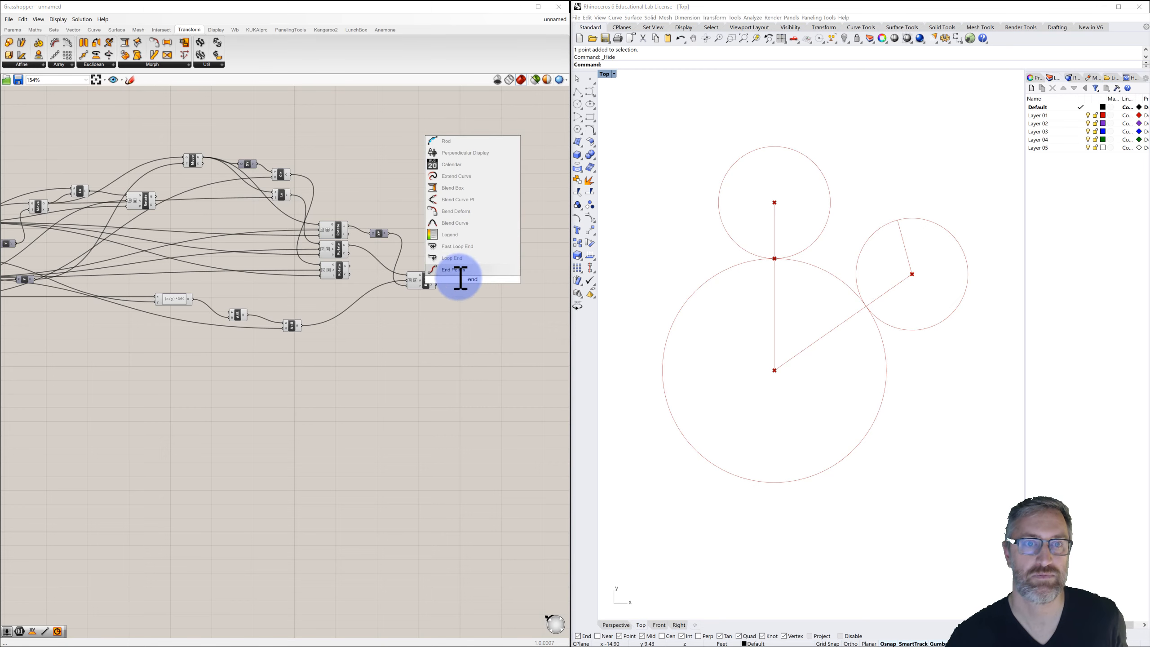
{"action": "left_click", "coordinate": [460, 268]}
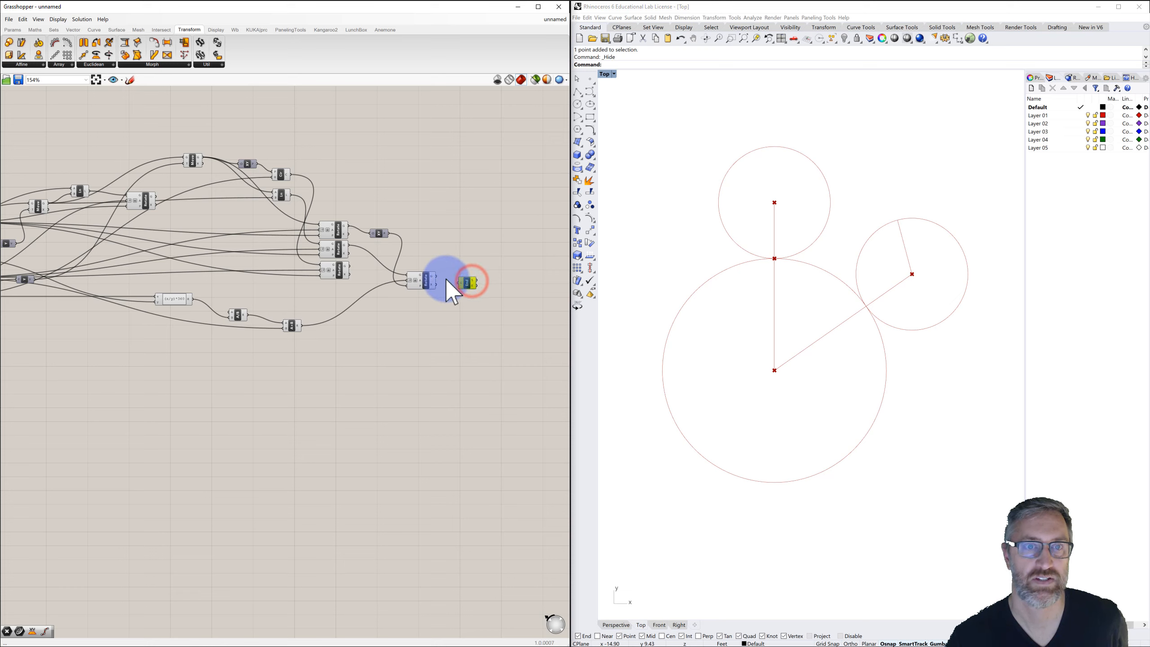
{"action": "left_click_drag", "start_coordinate": [451, 279], "coordinate": [464, 277]}
{"action": "left_click", "coordinate": [490, 277]}
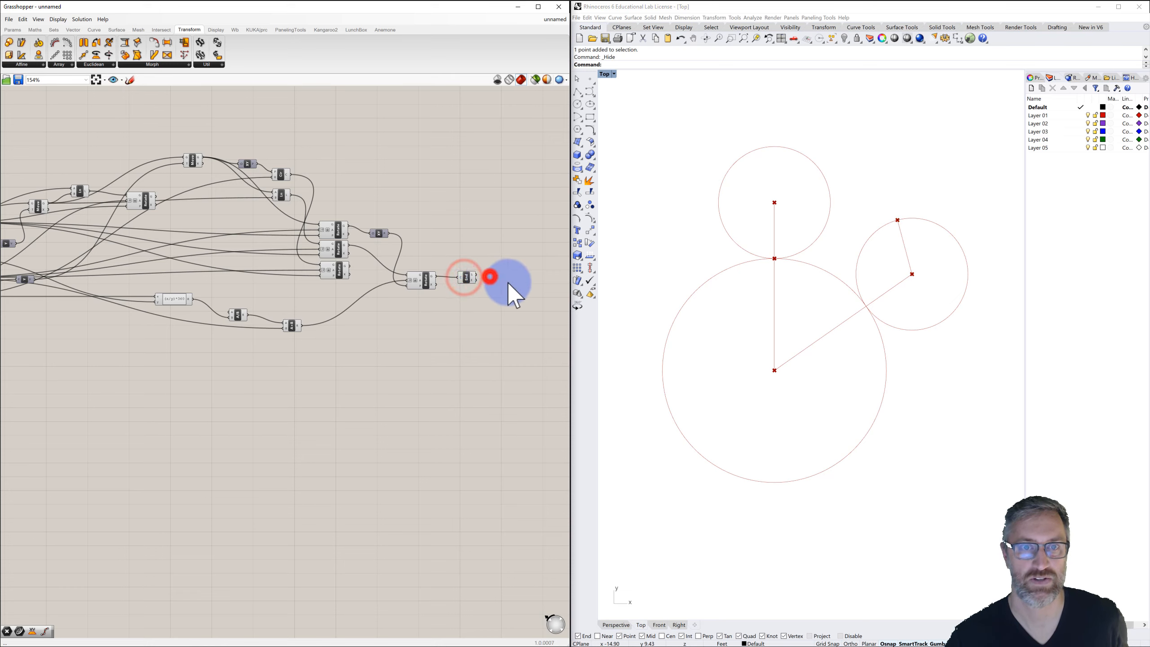
Add a Point parameter and wire the End Points' end output into it.
{"action": "double_click", "coordinate": [506, 283]}
{"action": "type", "text": "point"}
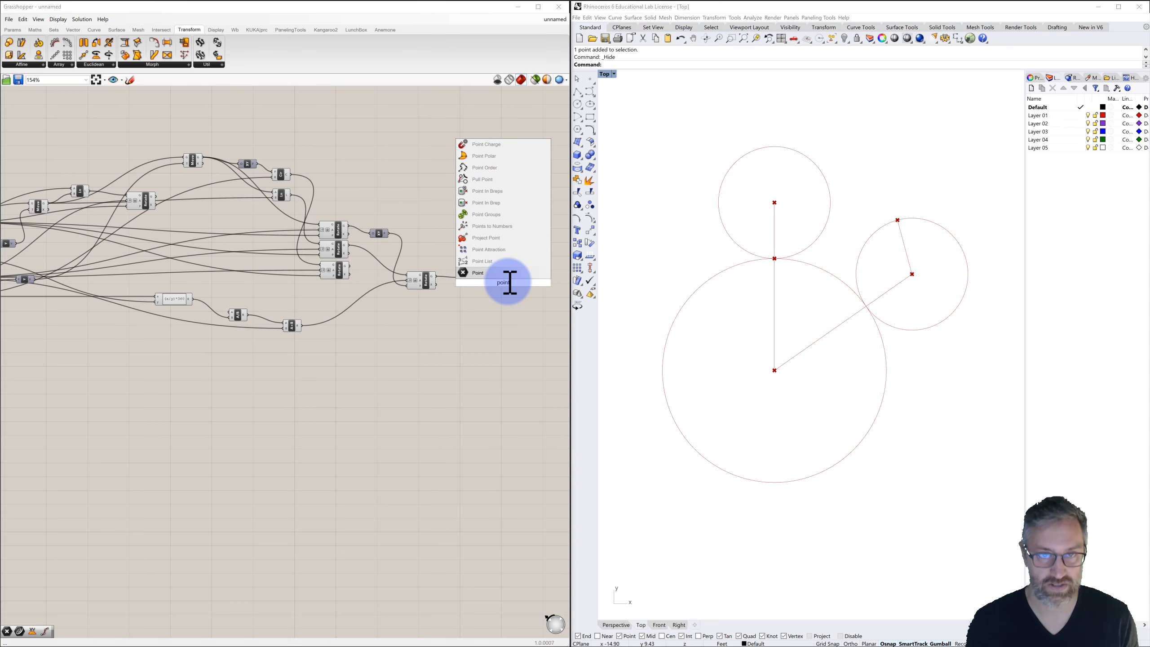
{"action": "left_click", "coordinate": [473, 272]}
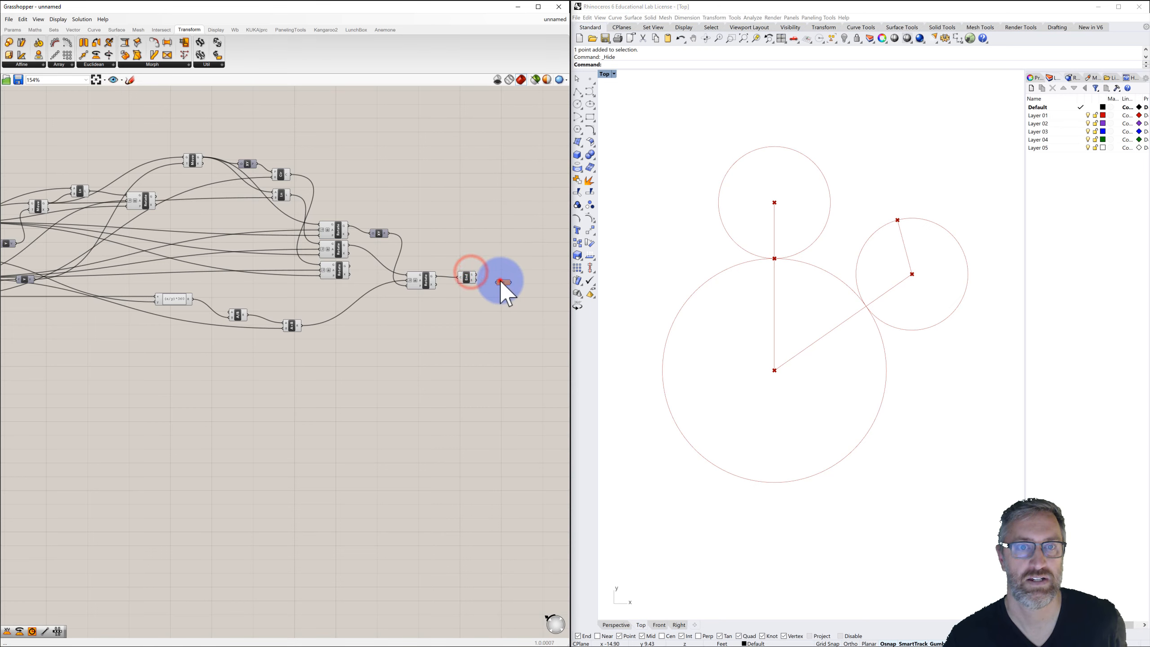
{"action": "left_click", "coordinate": [502, 278]}
{"action": "left_click_drag", "start_coordinate": [472, 275], "coordinate": [503, 280]}
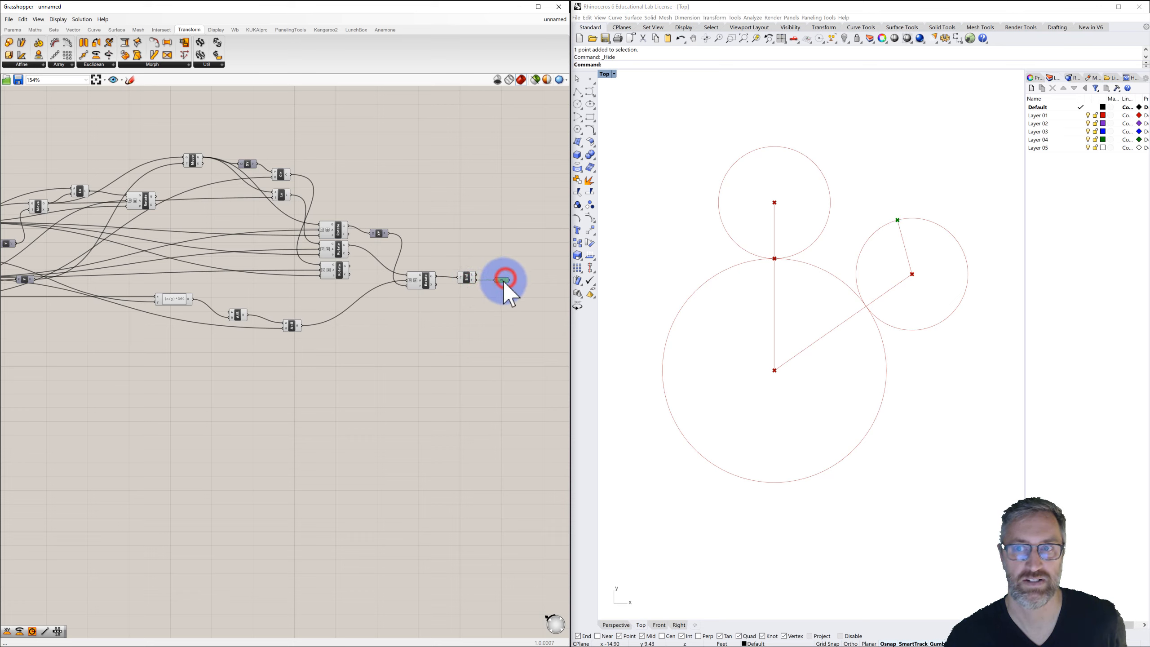
Turn off the End Points component's preview.
{"action": "right_click", "coordinate": [468, 279]}
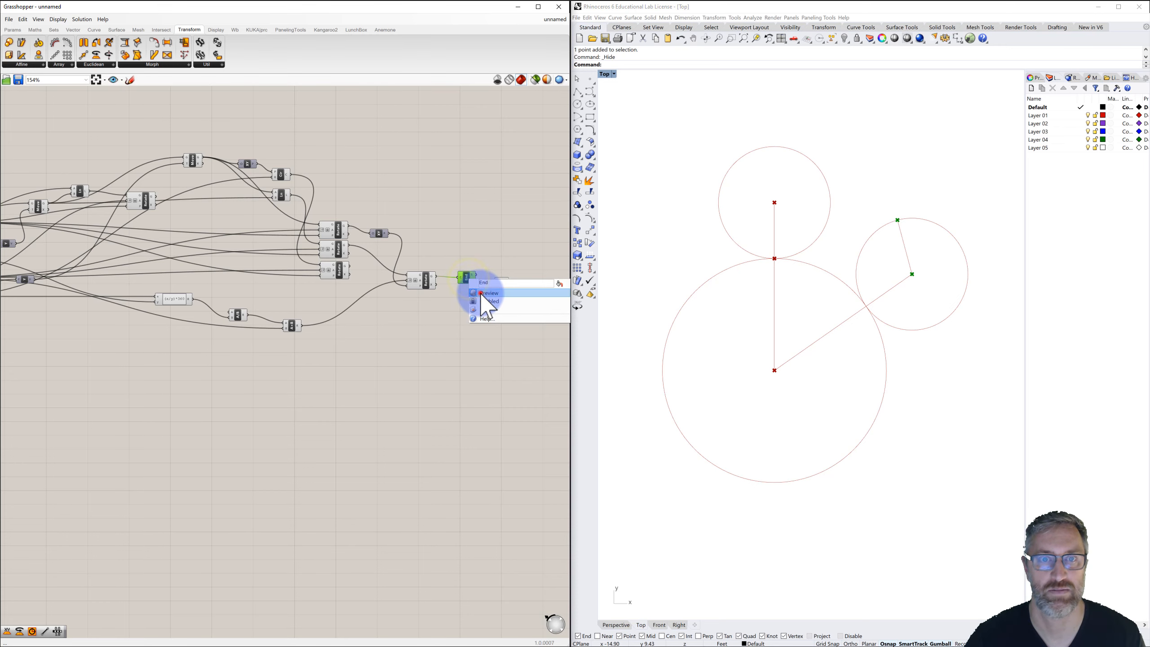
{"action": "left_click", "coordinate": [480, 292]}
{"action": "left_click", "coordinate": [497, 280]}
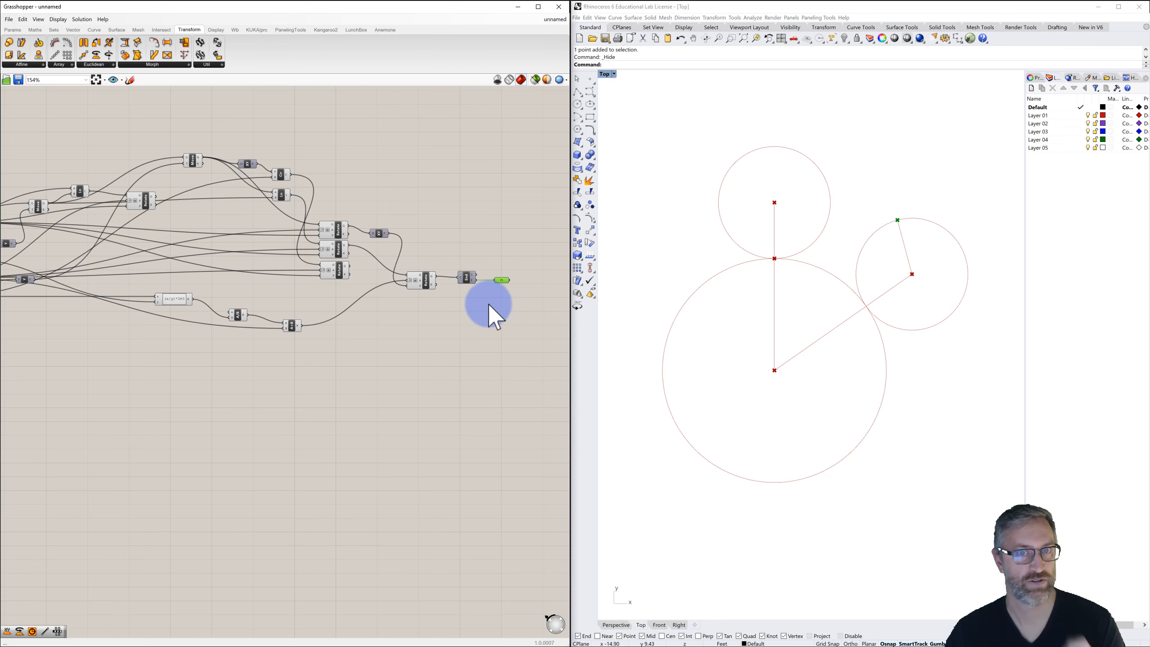
Set the Radius Inner slider to 18.
{"action": "scroll", "coordinate": [491, 308], "scroll_direction": "down", "scroll_amount": 2}
{"action": "right_click_drag", "start_coordinate": [425, 307], "coordinate": [446, 288]}
{"action": "scroll", "coordinate": [102, 272], "scroll_direction": "up", "scroll_amount": 8}
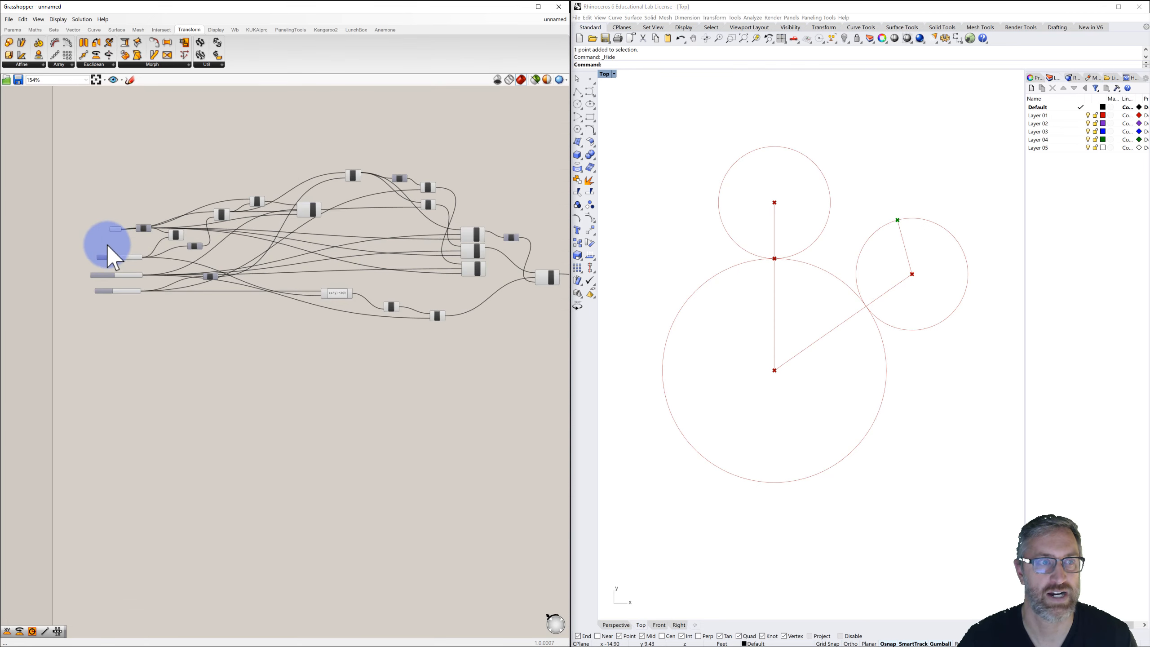
{"action": "left_click_drag", "start_coordinate": [172, 313], "coordinate": [174, 341]}
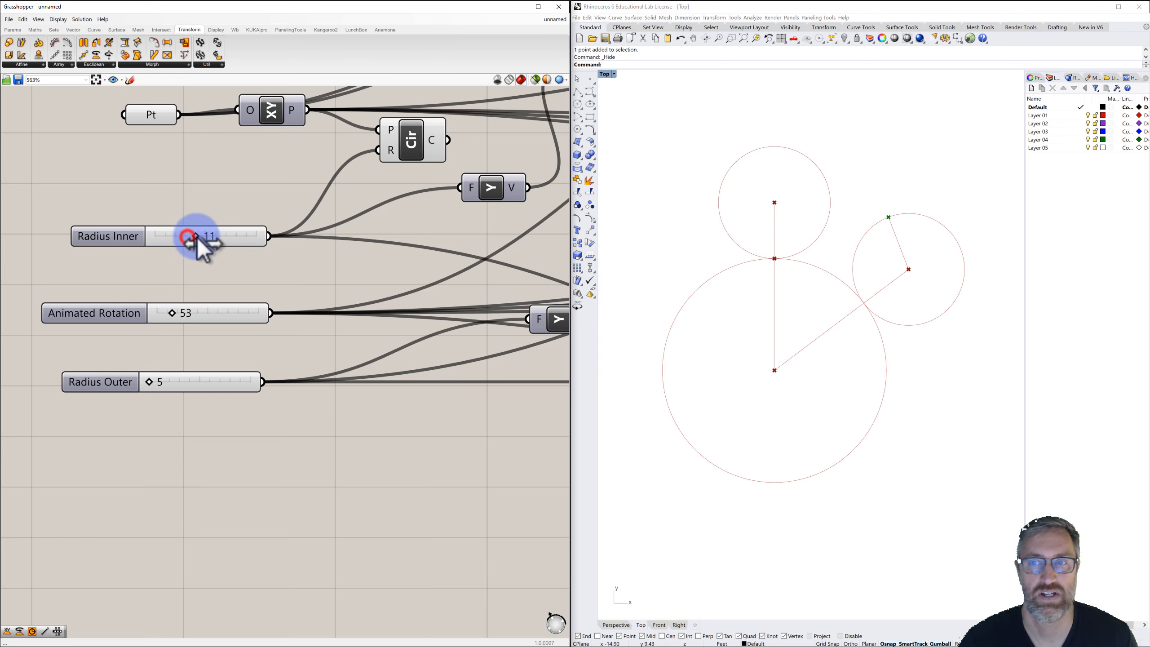
{"action": "left_click_drag", "start_coordinate": [197, 236], "coordinate": [239, 237]}
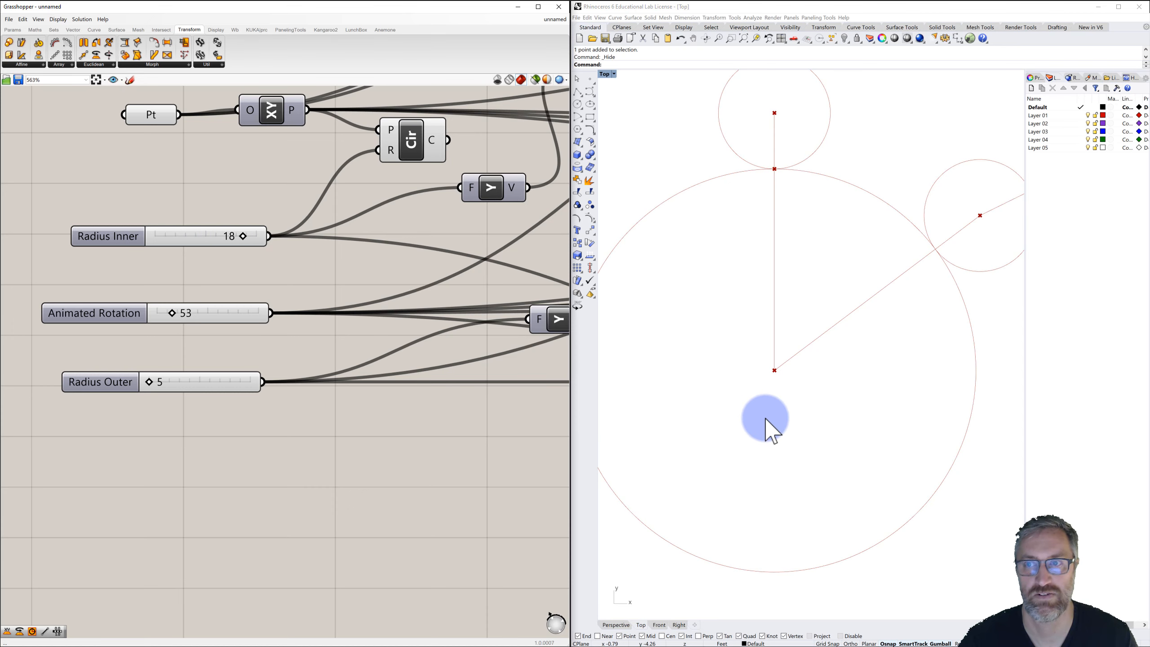
Set the Animated Rotation slider to 64.
{"action": "scroll", "coordinate": [779, 425], "scroll_direction": "down", "scroll_amount": 4}
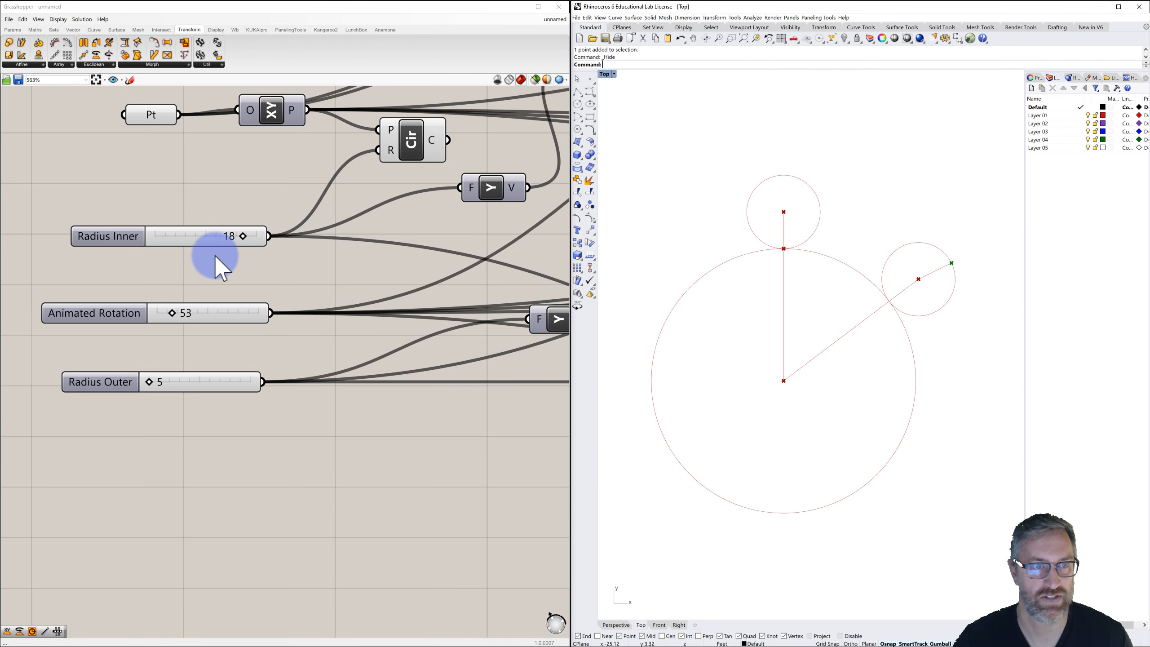
{"action": "left_click_drag", "start_coordinate": [171, 314], "coordinate": [159, 320]}
{"action": "left_click_drag", "start_coordinate": [155, 324], "coordinate": [175, 354]}
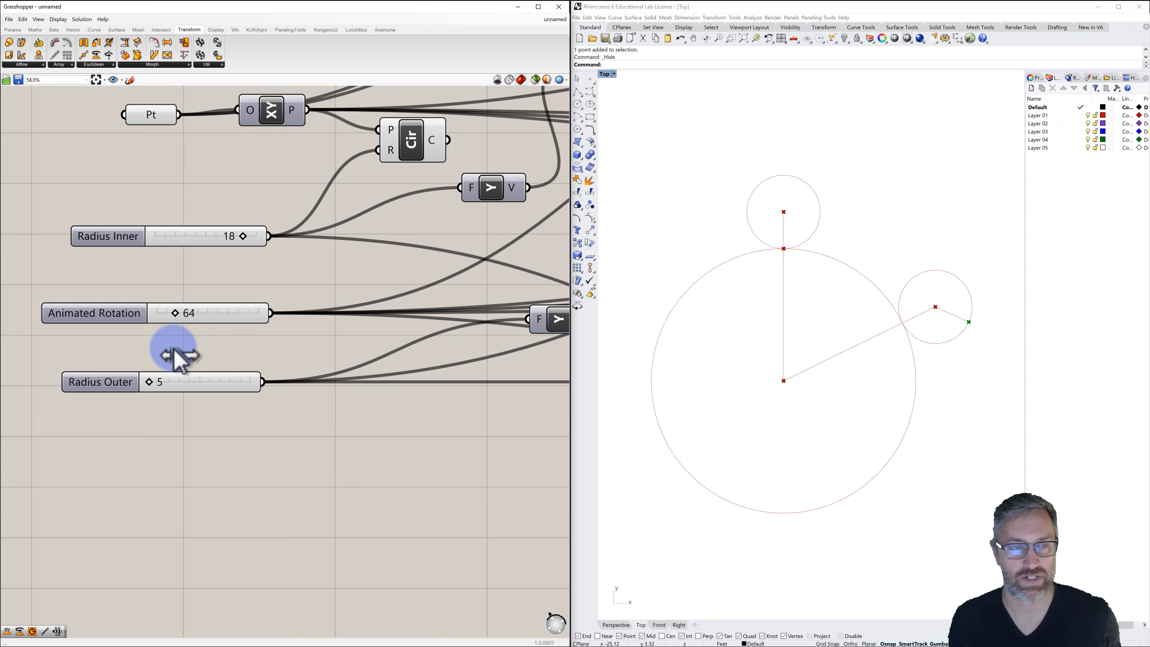
Turn off the preview of the components drawing the upper helper circle.
{"action": "scroll", "coordinate": [257, 359], "scroll_direction": "down", "scroll_amount": 3}
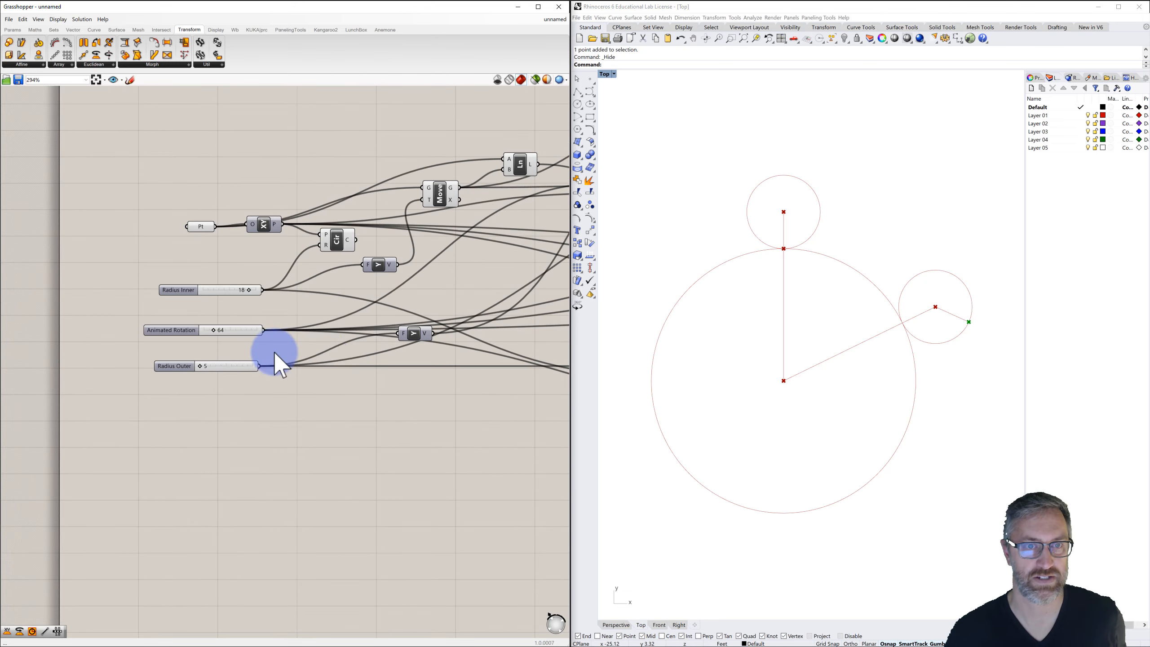
{"action": "right_click_drag", "start_coordinate": [275, 363], "coordinate": [200, 341]}
{"action": "scroll", "coordinate": [215, 368], "scroll_direction": "down", "scroll_amount": 4}
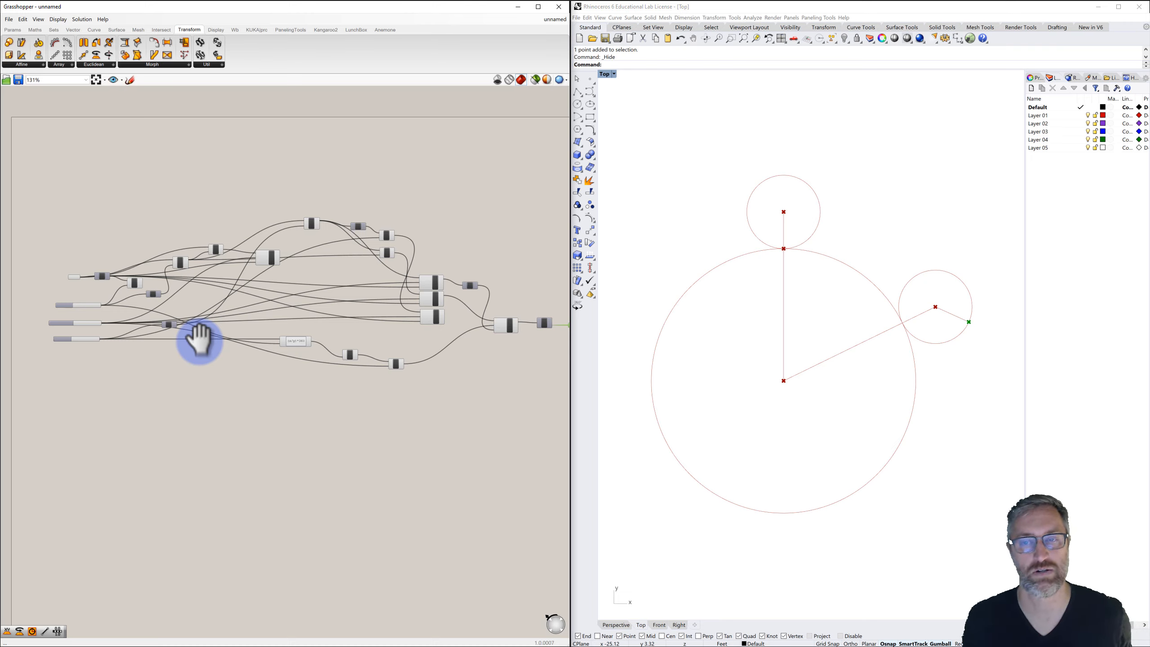
{"action": "left_click", "coordinate": [399, 338]}
{"action": "scroll", "coordinate": [421, 334], "scroll_direction": "down", "scroll_amount": 1}
{"action": "right_click_drag", "start_coordinate": [441, 336], "coordinate": [396, 314]}
{"action": "scroll", "coordinate": [465, 304], "scroll_direction": "up", "scroll_amount": 2}
{"action": "scroll", "coordinate": [466, 306], "scroll_direction": "up", "scroll_amount": 1}
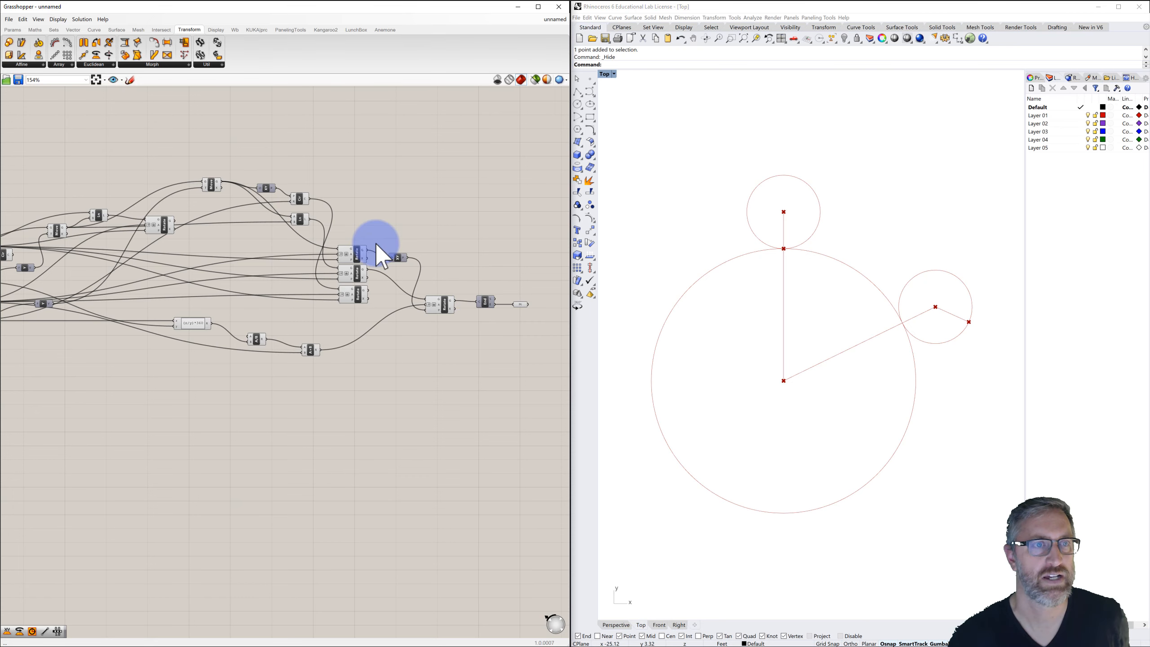
{"action": "left_click", "coordinate": [300, 199]}
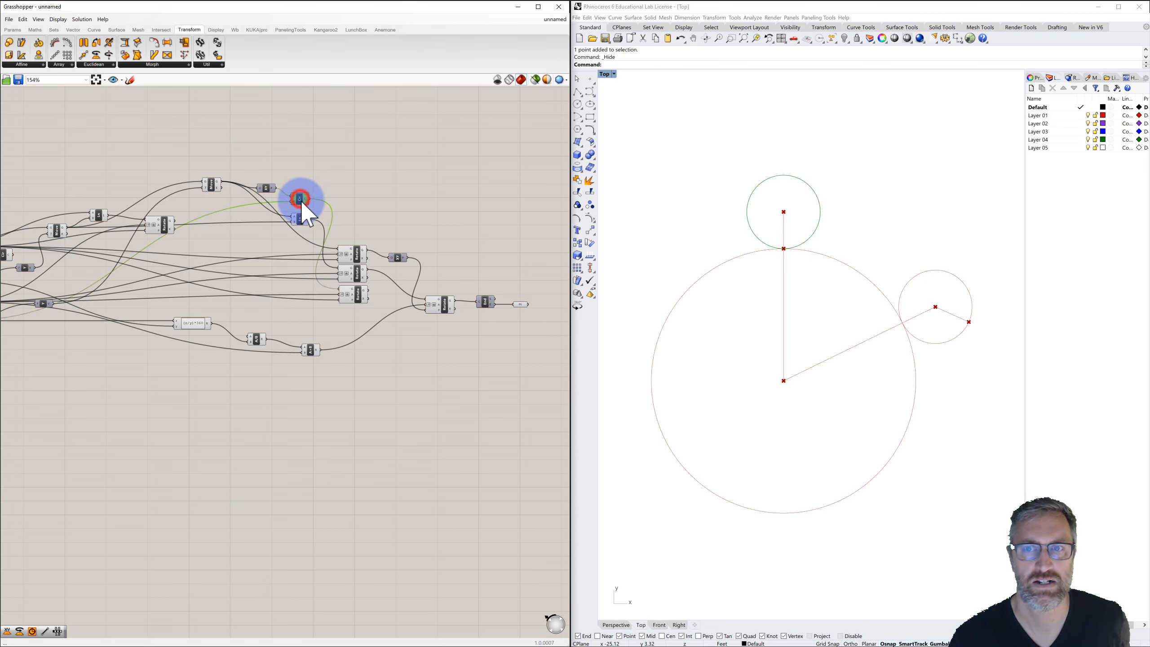
{"action": "right_click", "coordinate": [300, 198]}
{"action": "left_click", "coordinate": [320, 215]}
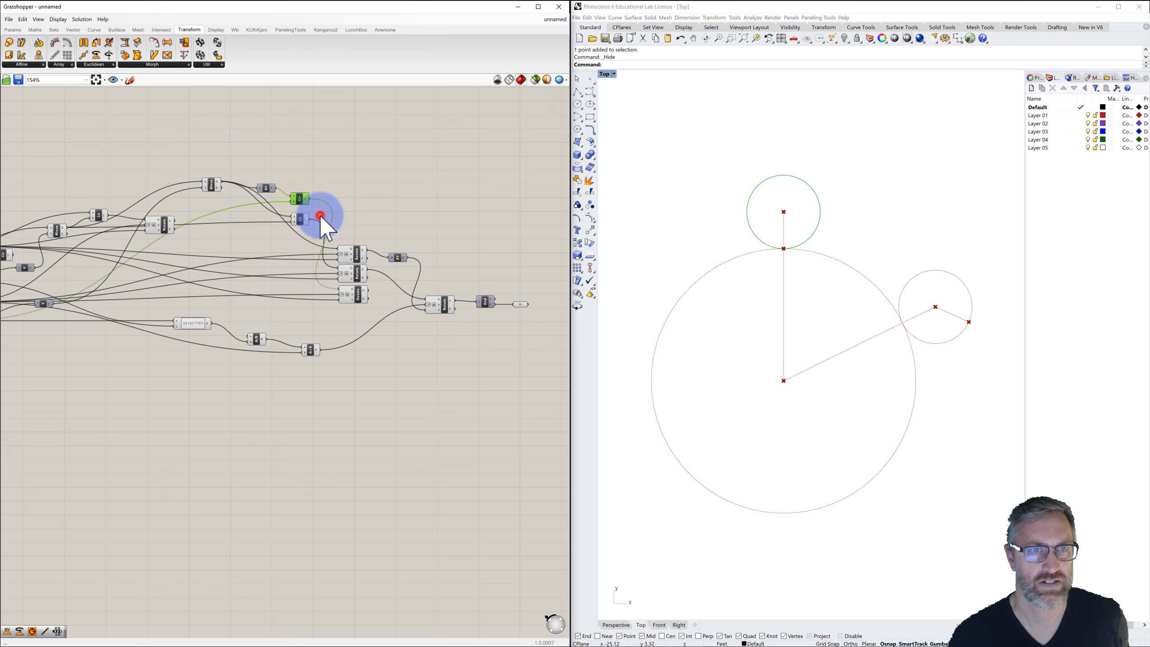
{"action": "left_click", "coordinate": [298, 218]}
{"action": "right_click", "coordinate": [302, 221]}
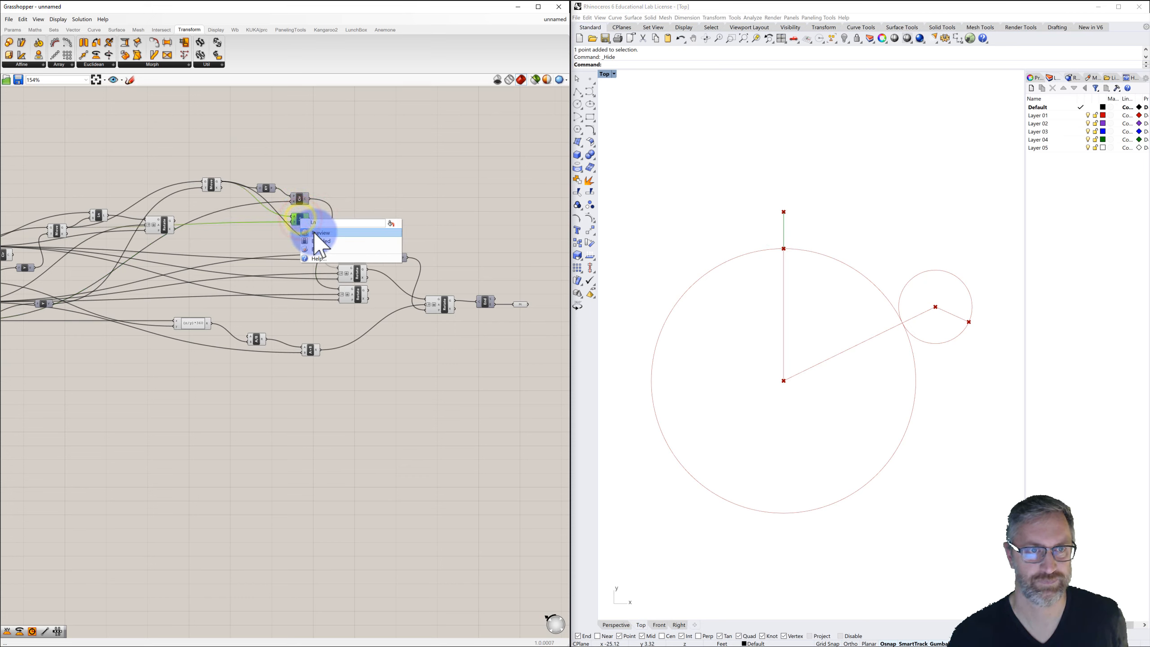
{"action": "left_click", "coordinate": [313, 232]}
Turn off the preview of the remaining helper line and point components above the large circle.
{"action": "left_click", "coordinate": [212, 182]}
{"action": "right_click", "coordinate": [212, 183]}
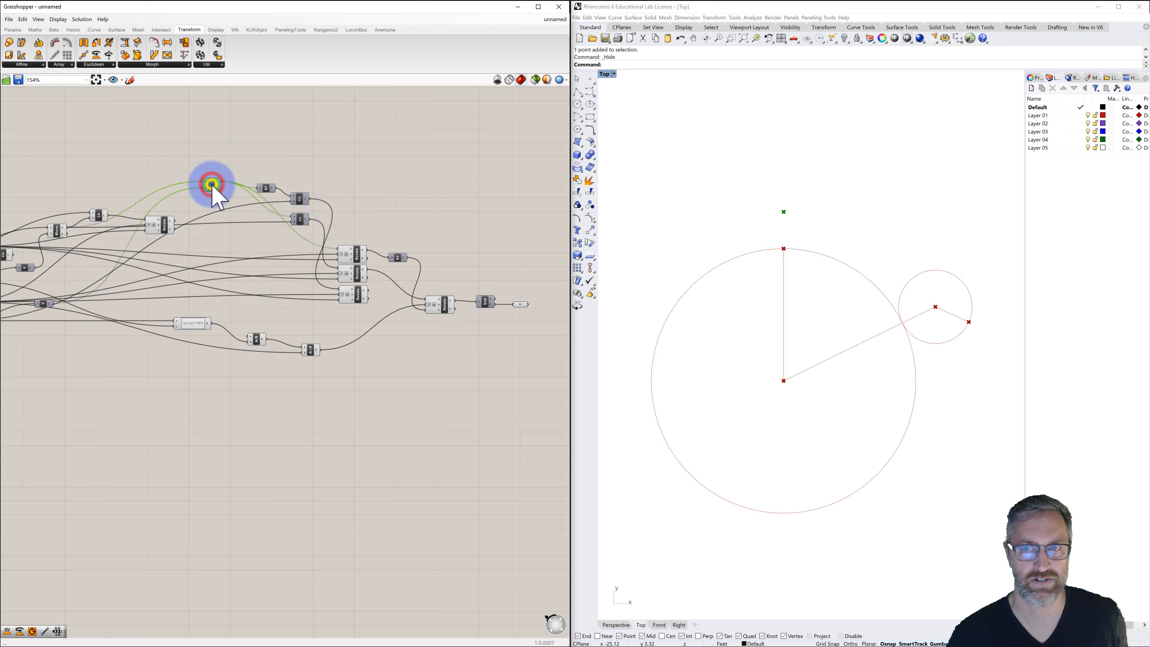
{"action": "left_click", "coordinate": [229, 199]}
{"action": "right_click_drag", "start_coordinate": [235, 219], "coordinate": [260, 231]}
{"action": "left_click", "coordinate": [248, 219]}
{"action": "right_click", "coordinate": [248, 218]}
{"action": "left_click", "coordinate": [264, 233]}
{"action": "left_click", "coordinate": [289, 200]}
{"action": "right_click", "coordinate": [289, 200]}
{"action": "left_click", "coordinate": [308, 214]}
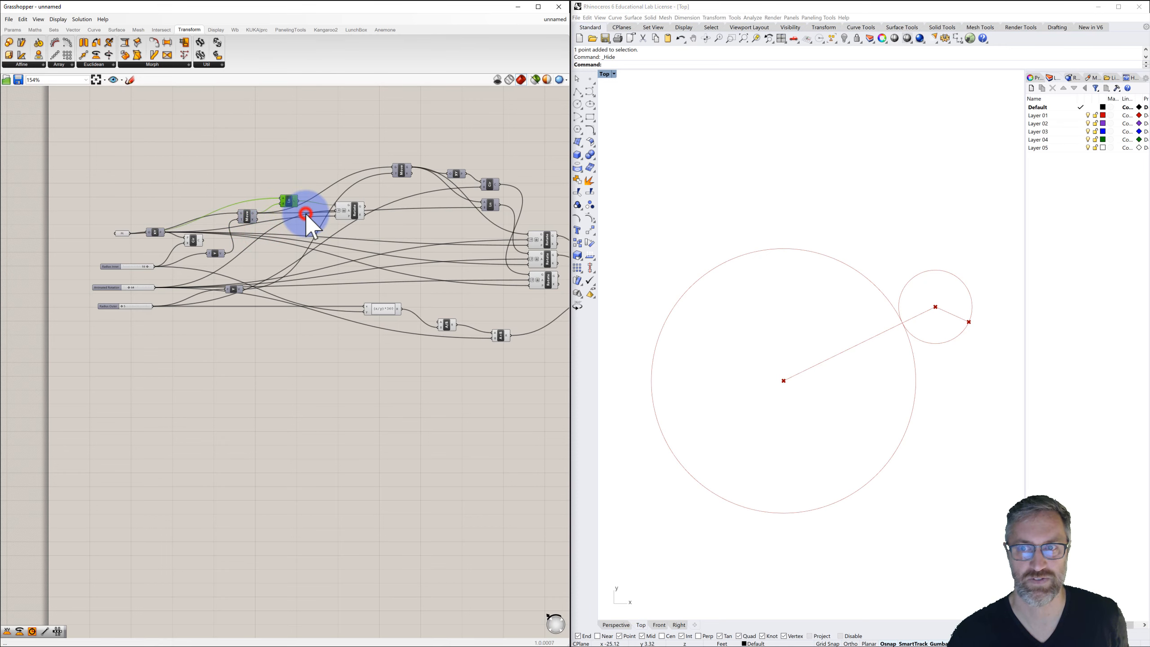
Adjust the Animated Rotation slider to roll the small circle to a new position.
{"action": "scroll", "coordinate": [349, 208], "scroll_direction": "down", "scroll_amount": 2}
{"action": "right_click_drag", "start_coordinate": [362, 210], "coordinate": [413, 196]}
{"action": "scroll", "coordinate": [261, 221], "scroll_direction": "up", "scroll_amount": 6}
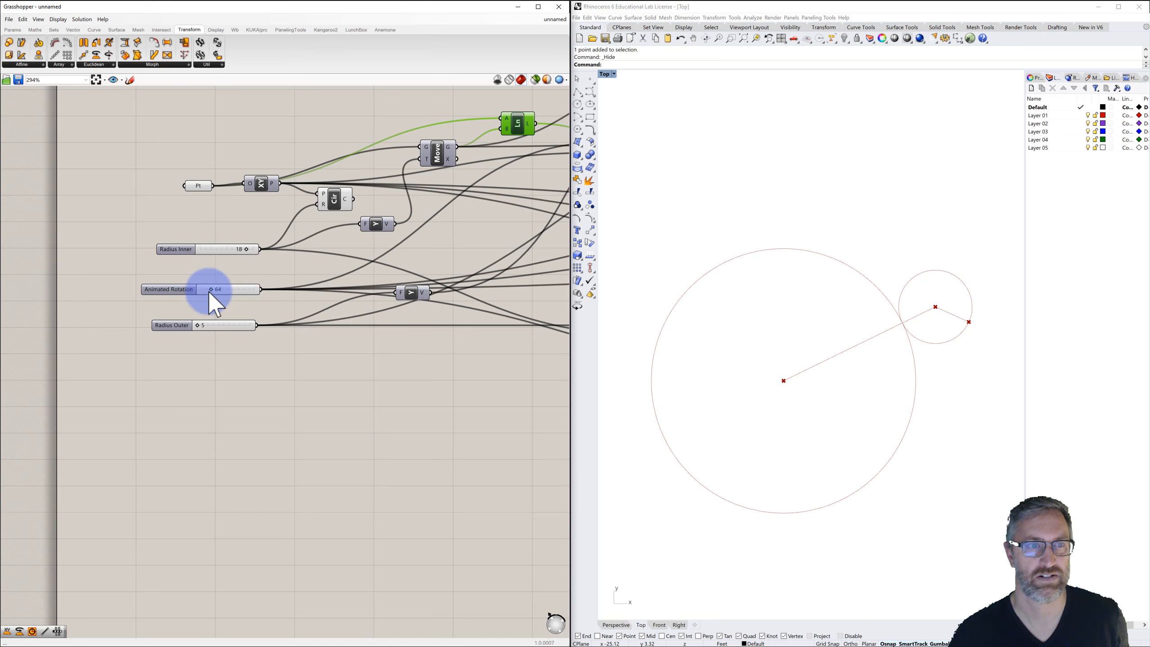
{"action": "left_click_drag", "start_coordinate": [209, 293], "coordinate": [205, 317]}
{"action": "scroll", "coordinate": [245, 333], "scroll_direction": "down", "scroll_amount": 5}
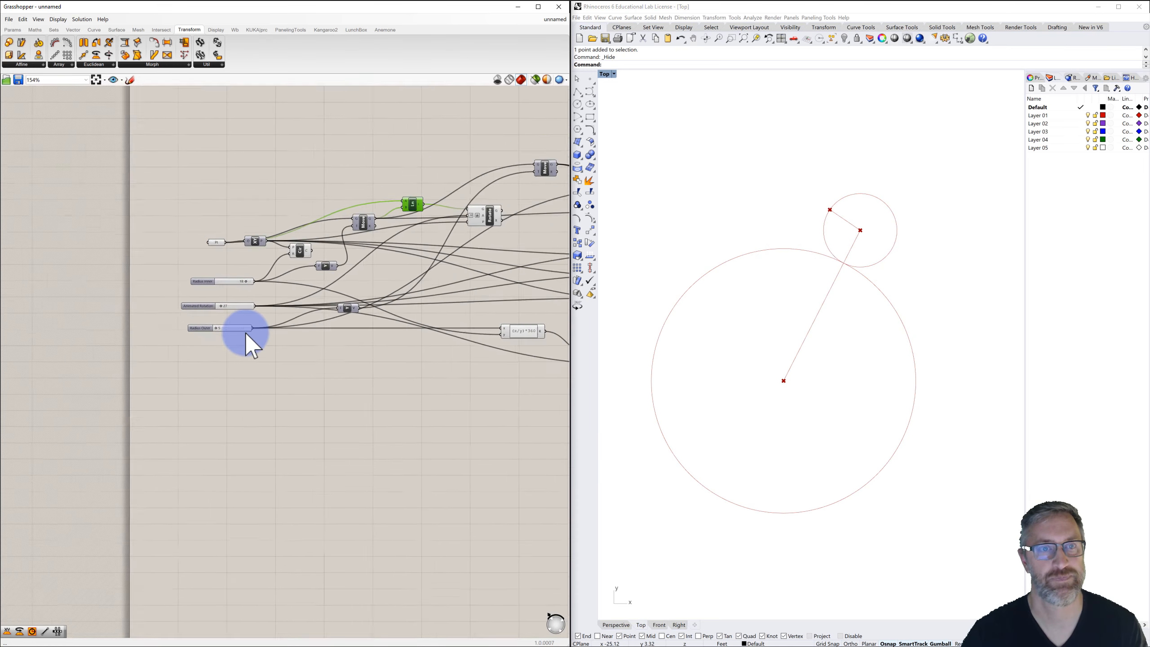
{"action": "right_click_drag", "start_coordinate": [251, 331], "coordinate": [234, 294]}
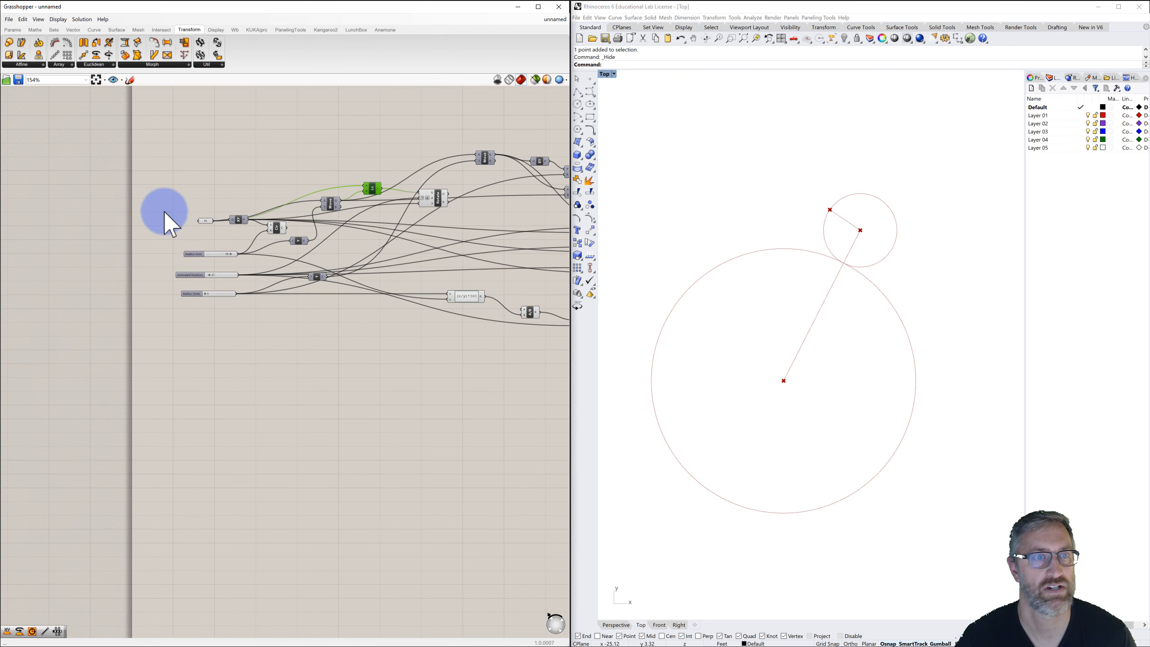
Rearrange the input sliders, Pt parameter and expression components into a tidier layout on the canvas.
{"action": "left_click_drag", "start_coordinate": [232, 225], "coordinate": [286, 222]}
{"action": "left_click_drag", "start_coordinate": [165, 203], "coordinate": [251, 327]}
{"action": "left_click_drag", "start_coordinate": [208, 271], "coordinate": [177, 259]}
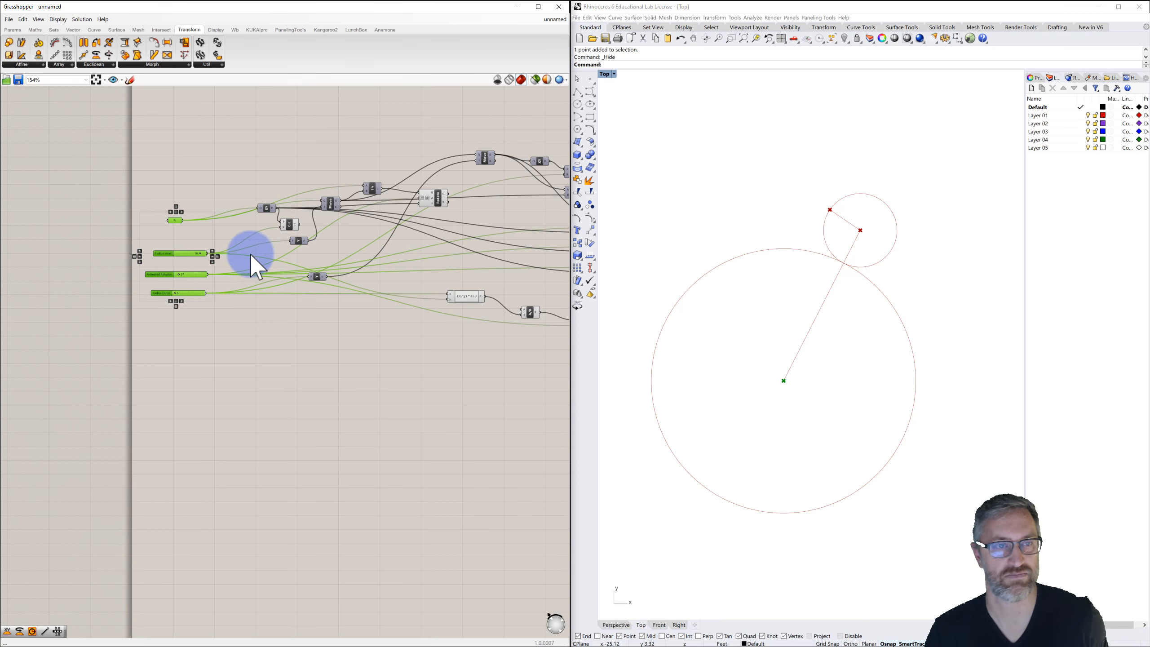
{"action": "scroll", "coordinate": [297, 281], "scroll_direction": "down", "scroll_amount": 3}
{"action": "right_click_drag", "start_coordinate": [334, 302], "coordinate": [255, 272]}
{"action": "scroll", "coordinate": [256, 272], "scroll_direction": "down", "scroll_amount": 3}
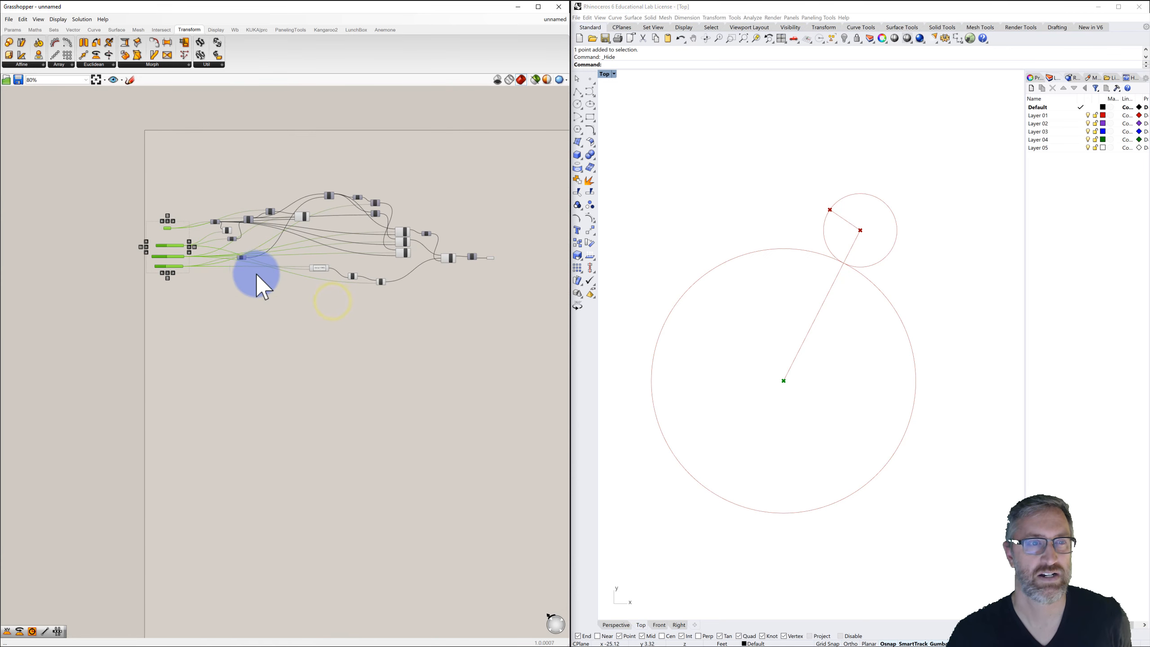
{"action": "scroll", "coordinate": [281, 272], "scroll_direction": "up", "scroll_amount": 4}
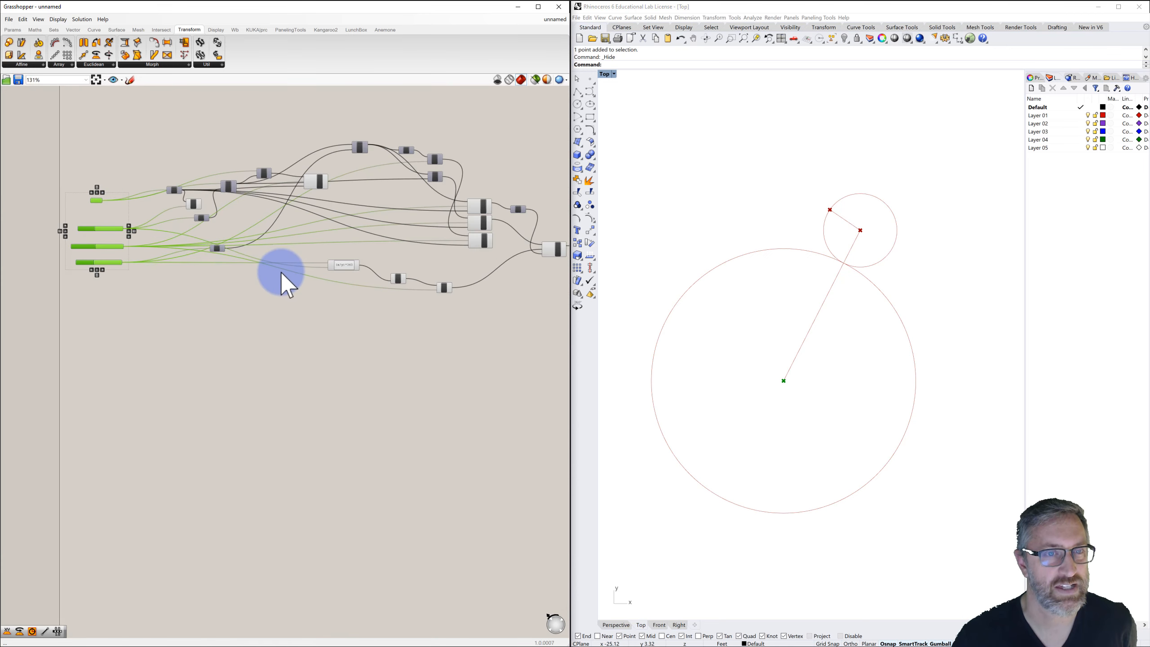
{"action": "scroll", "coordinate": [314, 269], "scroll_direction": "up", "scroll_amount": 1}
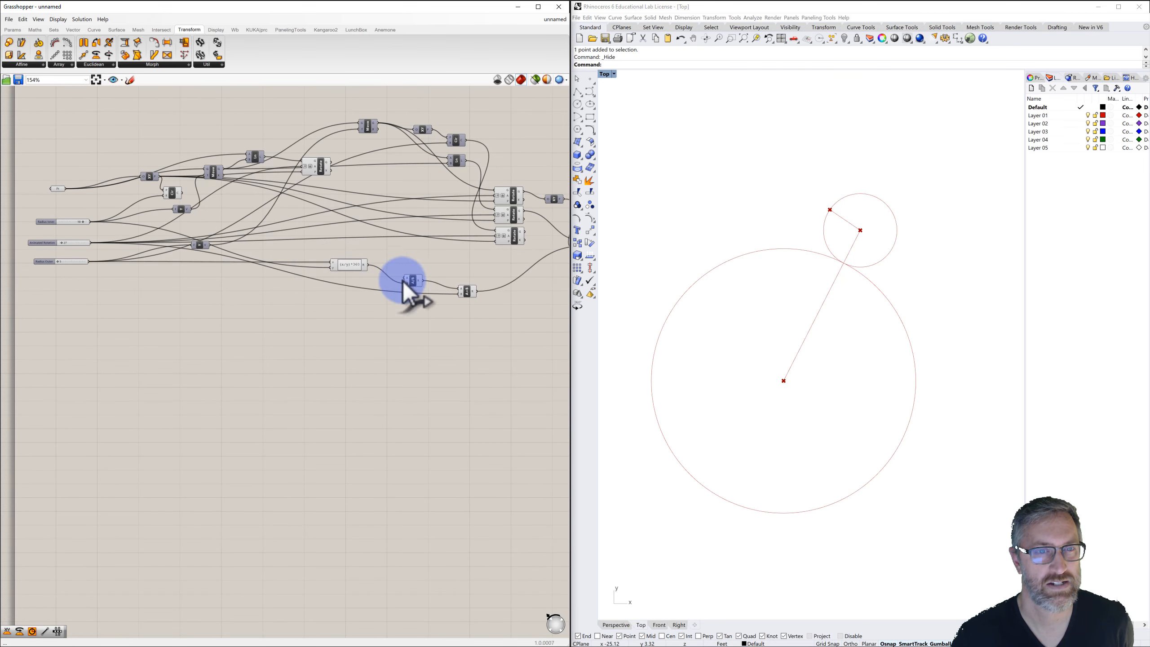
{"action": "left_click_drag", "start_coordinate": [305, 248], "coordinate": [274, 313]}
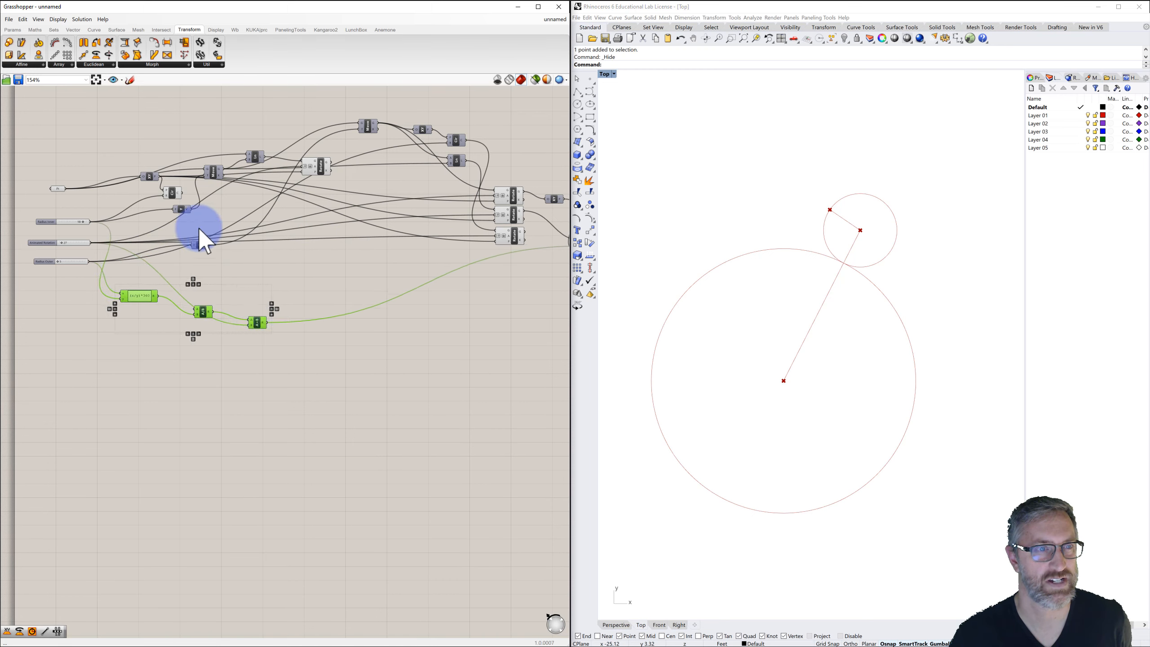
Select the main rotation chain and move it upward, away from the expression components.
{"action": "scroll", "coordinate": [286, 159], "scroll_direction": "down", "scroll_amount": 1}
{"action": "right_click_drag", "start_coordinate": [286, 160], "coordinate": [207, 173]}
{"action": "scroll", "coordinate": [206, 173], "scroll_direction": "down", "scroll_amount": 1}
{"action": "left_click_drag", "start_coordinate": [82, 136], "coordinate": [518, 257]}
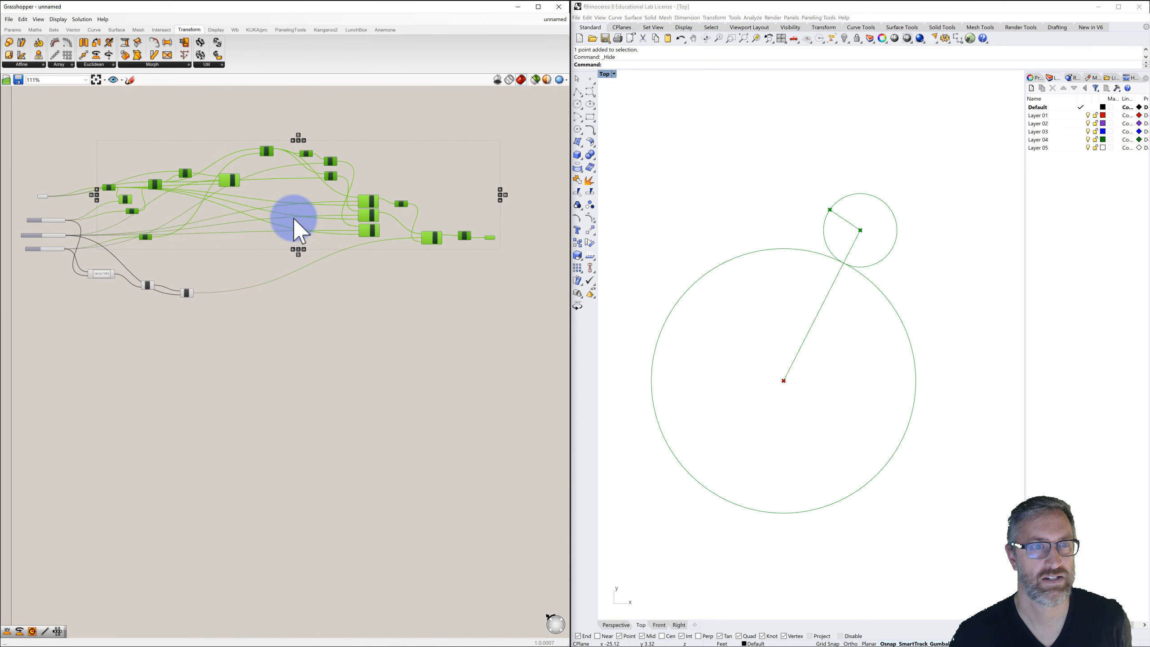
{"action": "left_click_drag", "start_coordinate": [231, 174], "coordinate": [346, 122]}
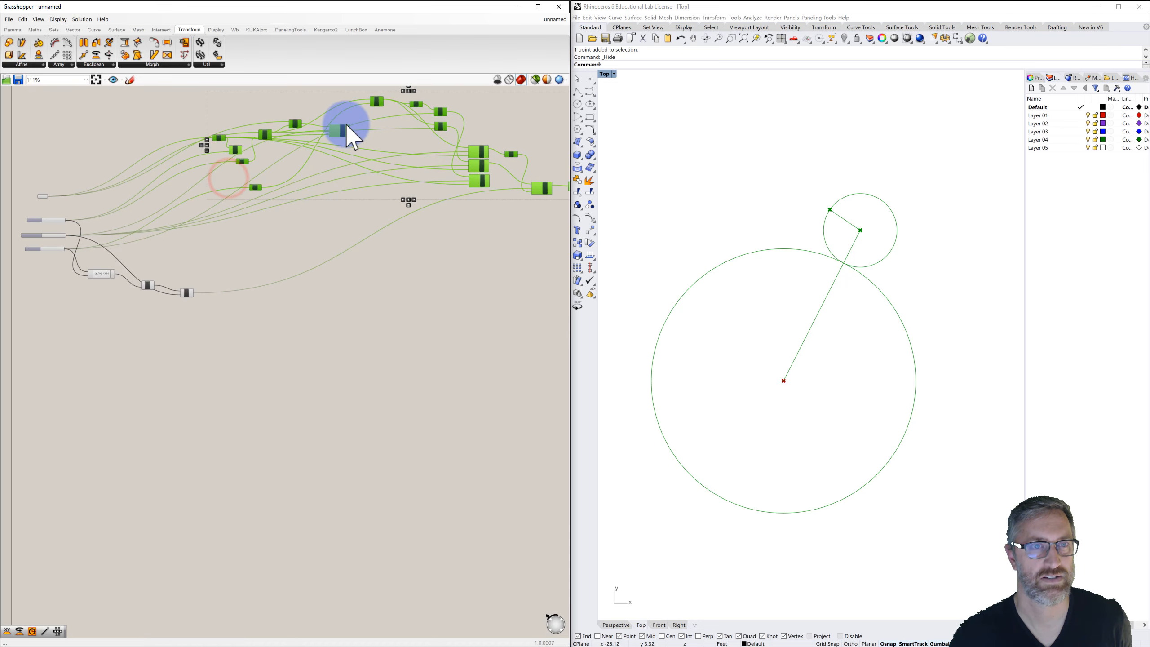
{"action": "right_click_drag", "start_coordinate": [292, 236], "coordinate": [292, 281]}
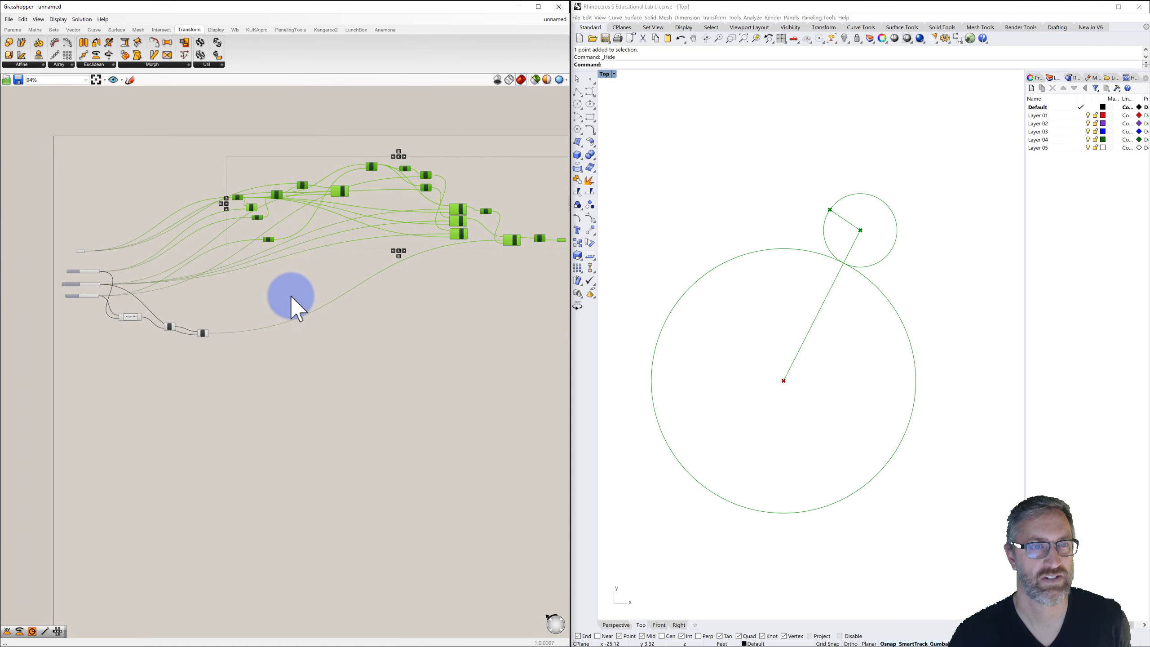
{"action": "left_click", "coordinate": [290, 294]}
Duplicate the rotation chain and place the copy below the original.
{"action": "scroll", "coordinate": [316, 324], "scroll_direction": "down", "scroll_amount": 2}
{"action": "scroll", "coordinate": [315, 324], "scroll_direction": "down", "scroll_amount": 1}
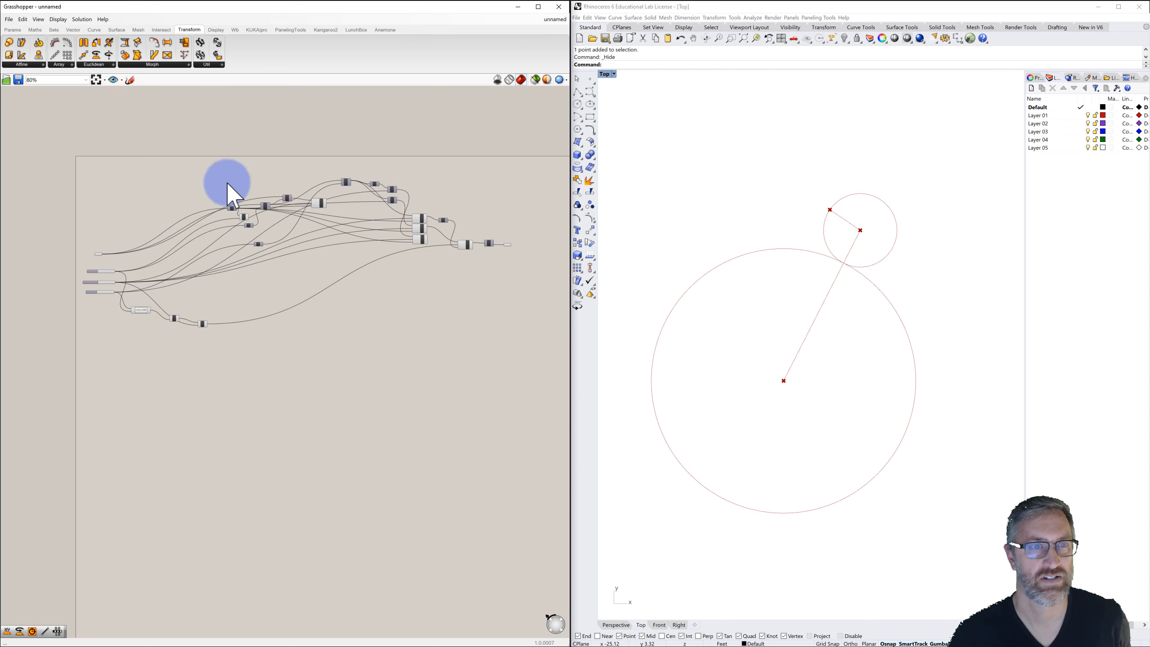
{"action": "left_click_drag", "start_coordinate": [208, 169], "coordinate": [532, 270]}
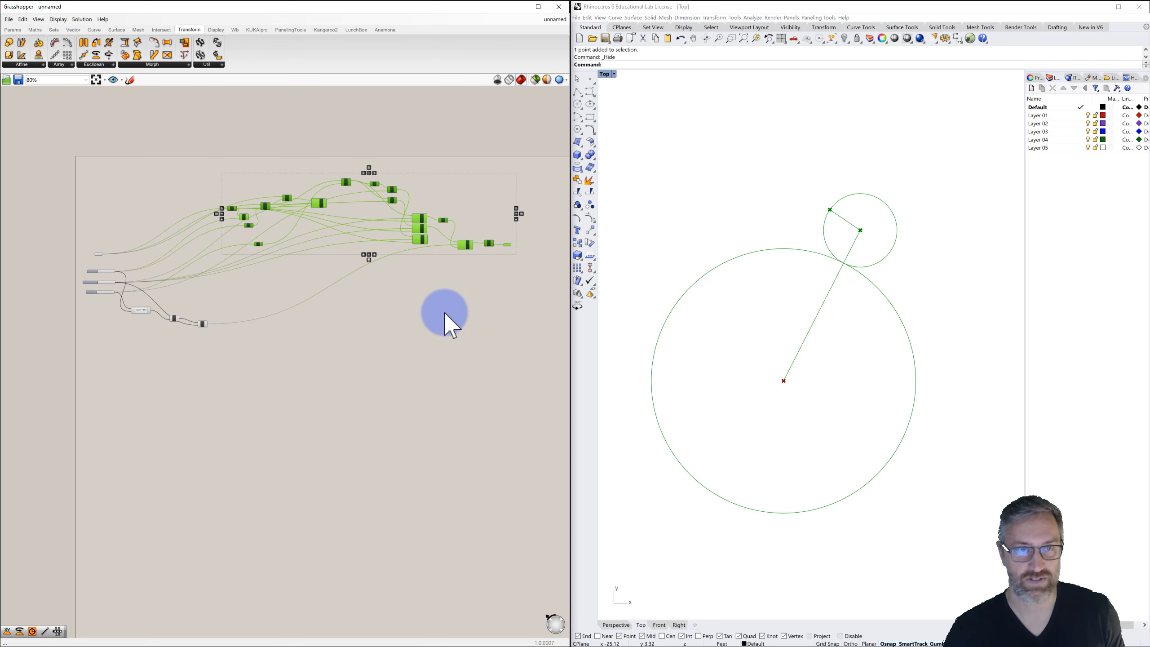
{"action": "key", "text": "ctrl+v"}
{"action": "left_click_drag", "start_coordinate": [425, 244], "coordinate": [417, 443]}
{"action": "left_click", "coordinate": [419, 342]}
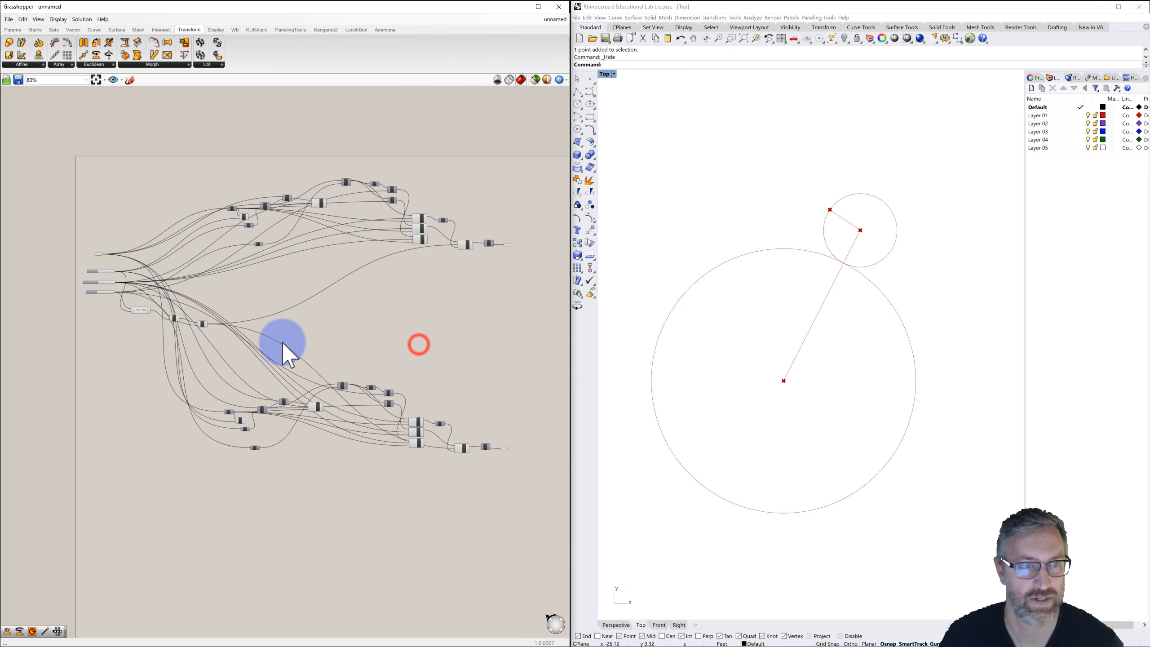
Set the Animated Rotation slider to 29.
{"action": "scroll", "coordinate": [253, 372], "scroll_direction": "up", "scroll_amount": 3}
{"action": "scroll", "coordinate": [272, 392], "scroll_direction": "down", "scroll_amount": 2}
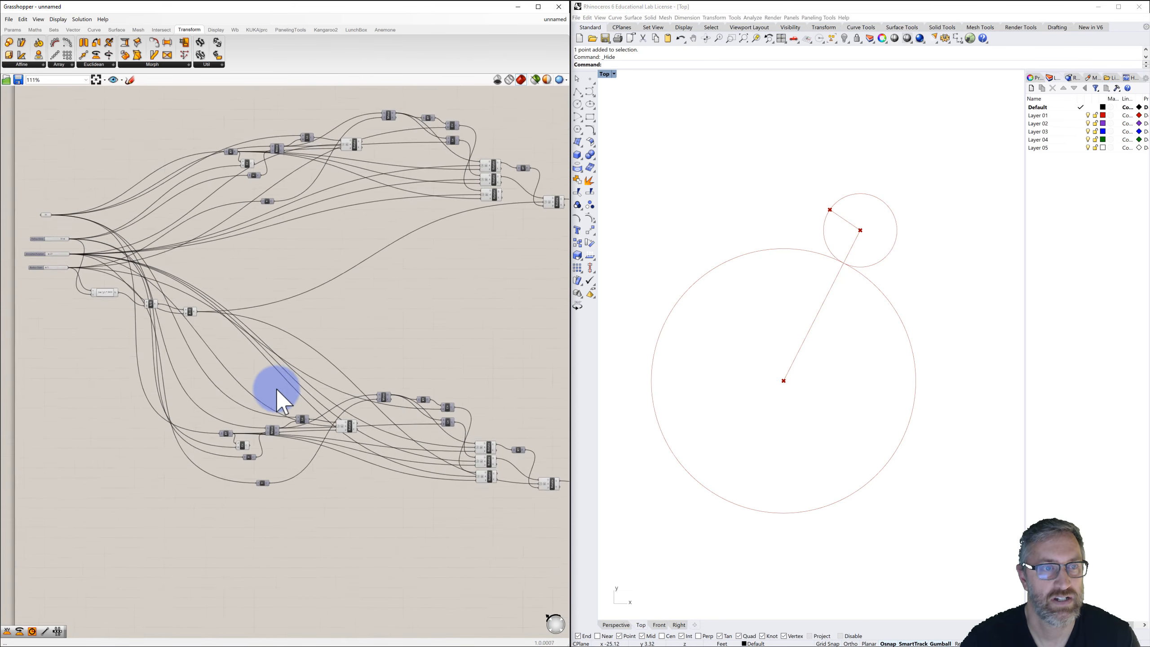
{"action": "left_click_drag", "start_coordinate": [332, 406], "coordinate": [514, 420]}
{"action": "left_click", "coordinate": [489, 301]}
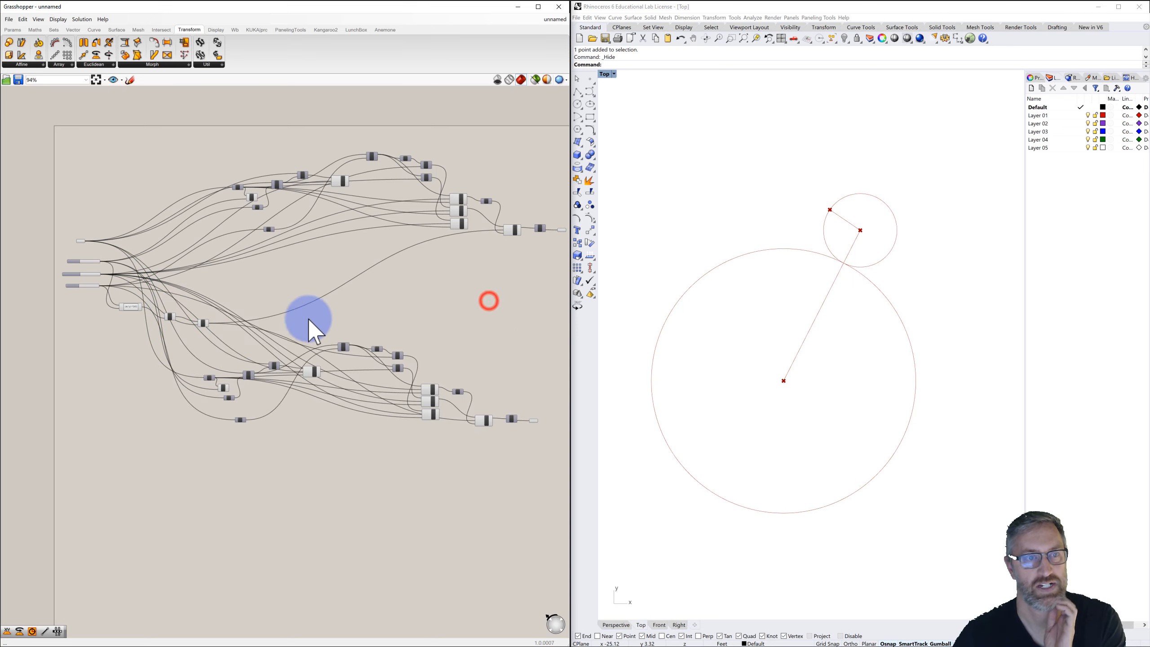
{"action": "scroll", "coordinate": [185, 324], "scroll_direction": "up", "scroll_amount": 1}
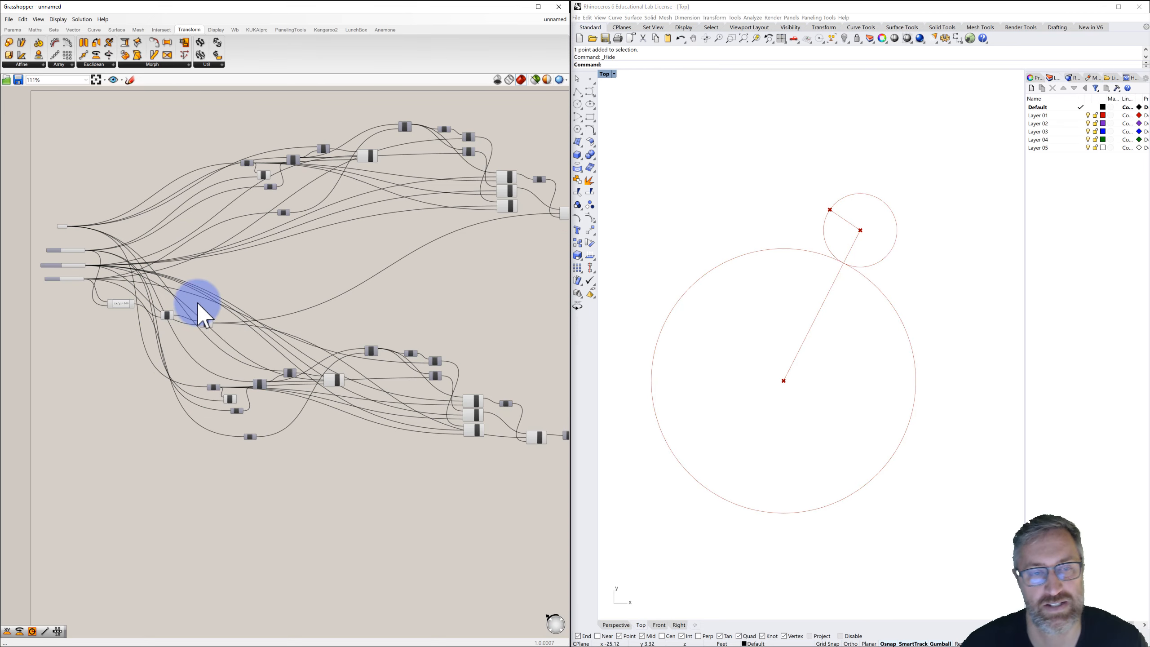
{"action": "scroll", "coordinate": [120, 260], "scroll_direction": "up", "scroll_amount": 4}
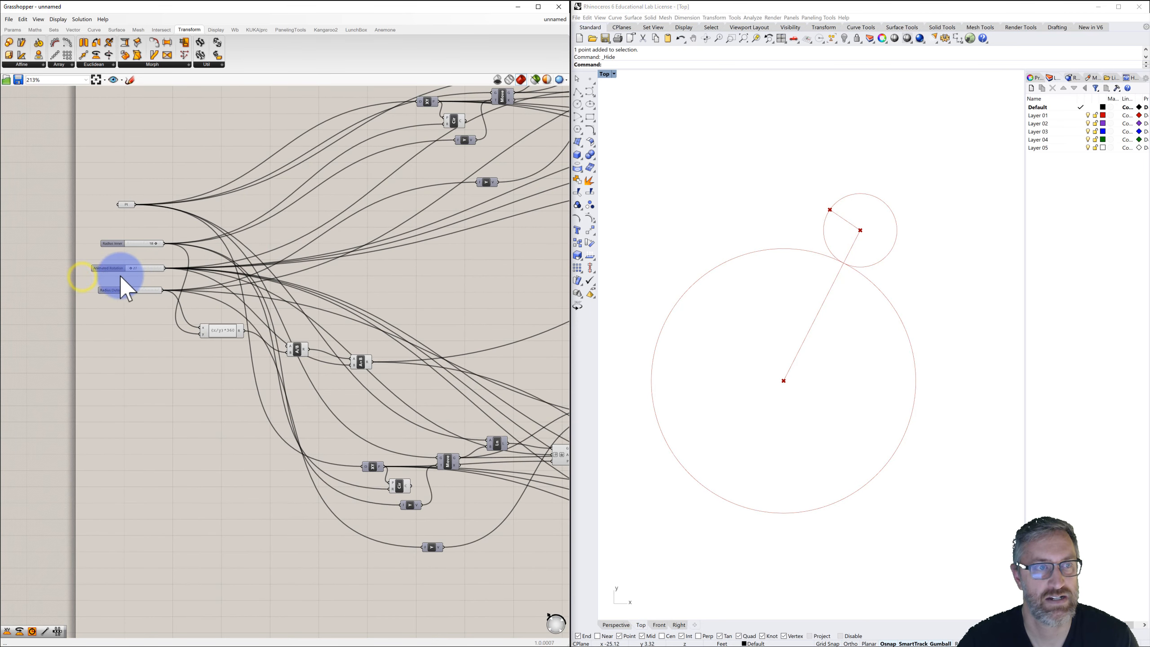
{"action": "mouse_move", "coordinate": [131, 266]}
{"action": "left_mouse_down"}
{"action": "mouse_move", "coordinate": [149, 271]}
{"action": "mouse_move", "coordinate": [134, 280]}
{"action": "left_mouse_up"}
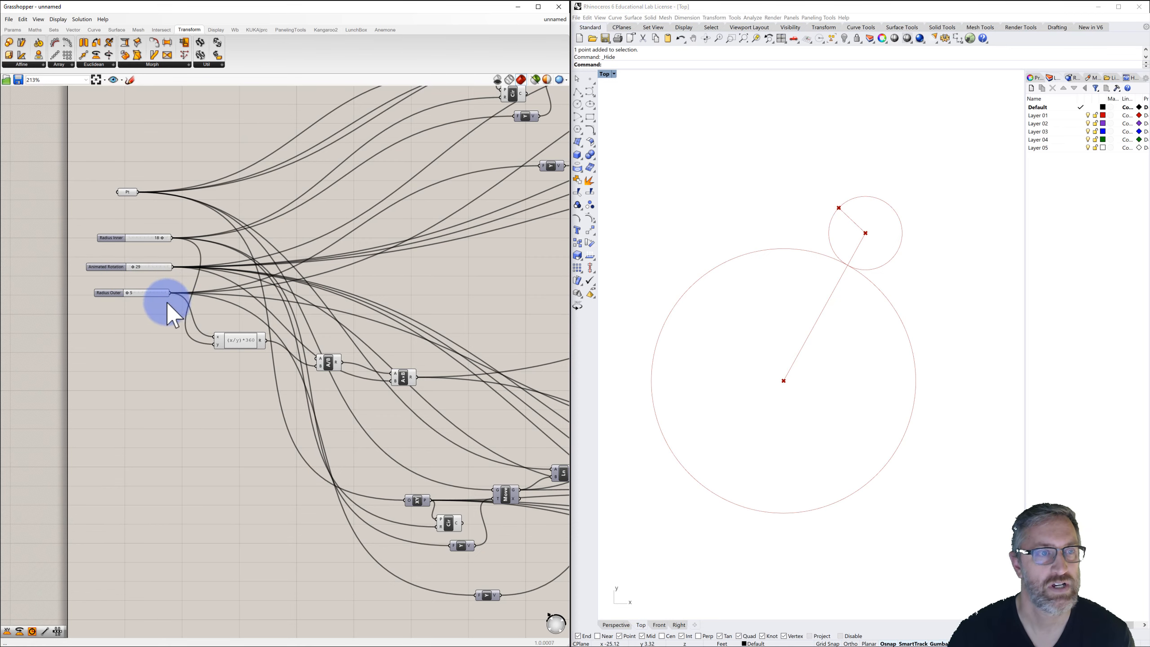
Add a Range component below the expression component.
{"action": "mouse_move", "coordinate": [208, 313]}
{"action": "right_mouse_down"}
{"action": "mouse_move", "coordinate": [226, 301]}
{"action": "mouse_move", "coordinate": [202, 299]}
{"action": "right_mouse_up"}
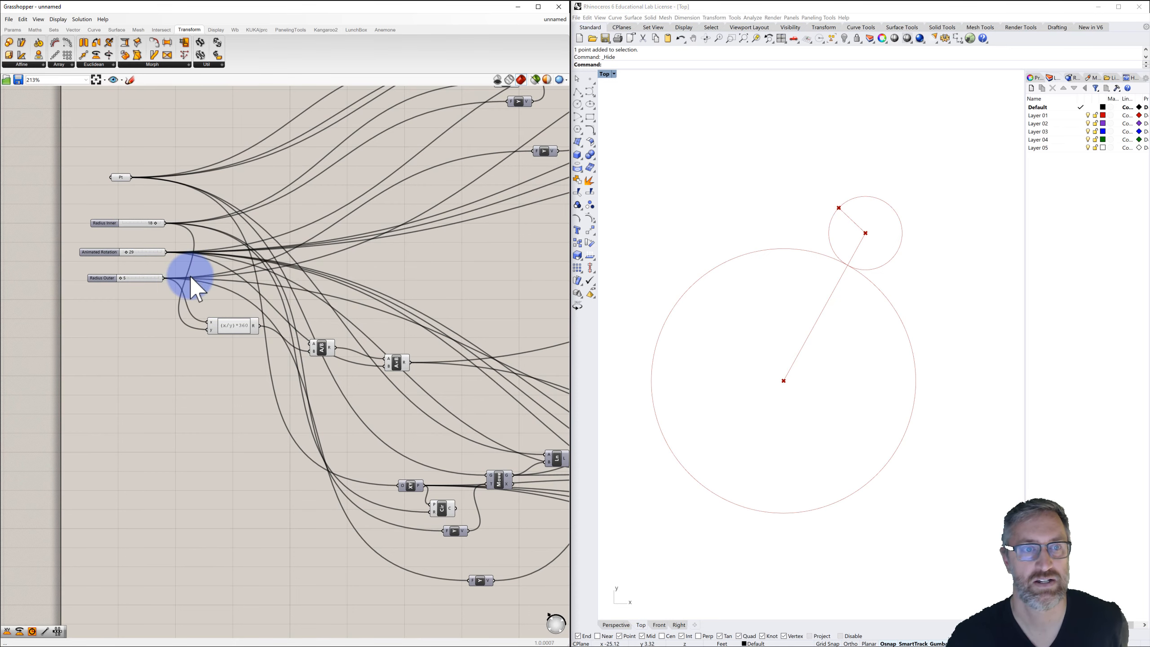
{"action": "scroll", "coordinate": [188, 275], "scroll_direction": "down", "scroll_amount": 2}
{"action": "right_click_drag", "start_coordinate": [249, 307], "coordinate": [164, 213]}
{"action": "right_click_drag", "start_coordinate": [153, 297], "coordinate": [264, 302]}
{"action": "scroll", "coordinate": [222, 296], "scroll_direction": "up", "scroll_amount": 2}
{"action": "double_click", "coordinate": [286, 319]}
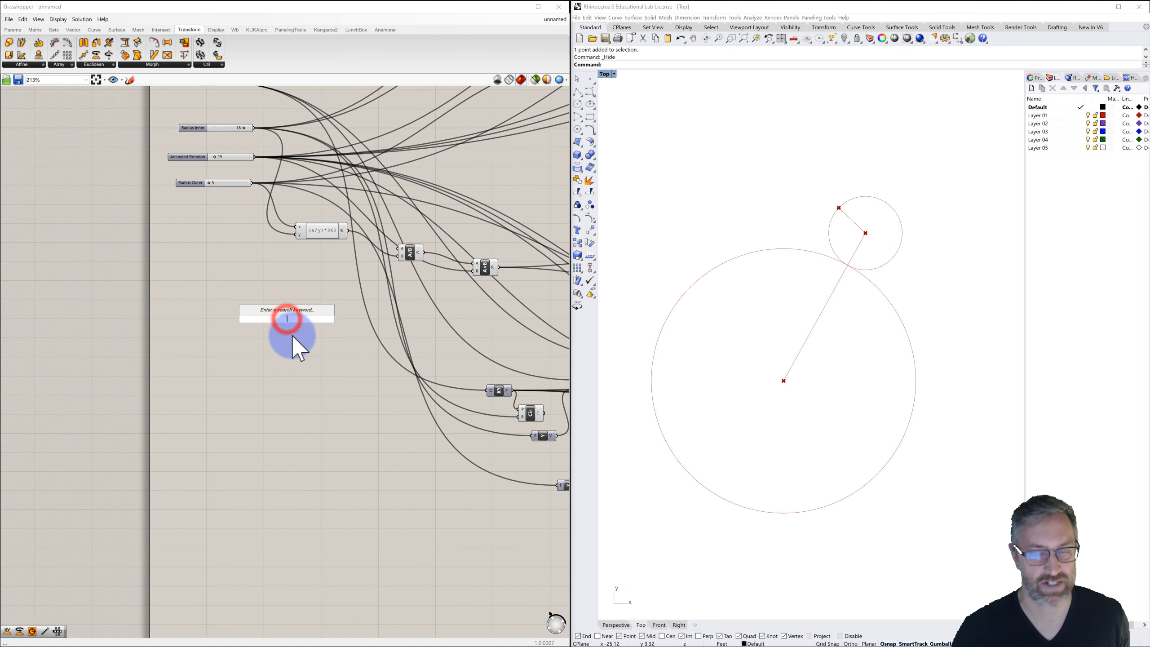
{"action": "type", "text": "rang"}
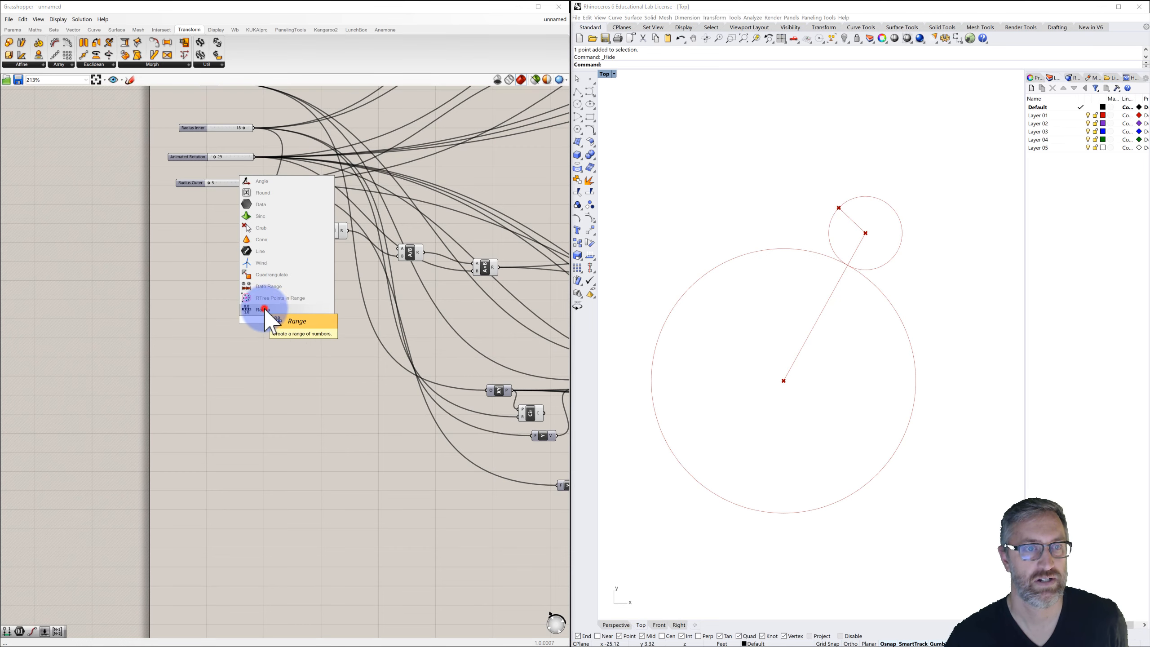
{"action": "left_click", "coordinate": [277, 312]}
Add a Construct Domain component beside the Range component.
{"action": "scroll", "coordinate": [268, 319], "scroll_direction": "up", "scroll_amount": 2}
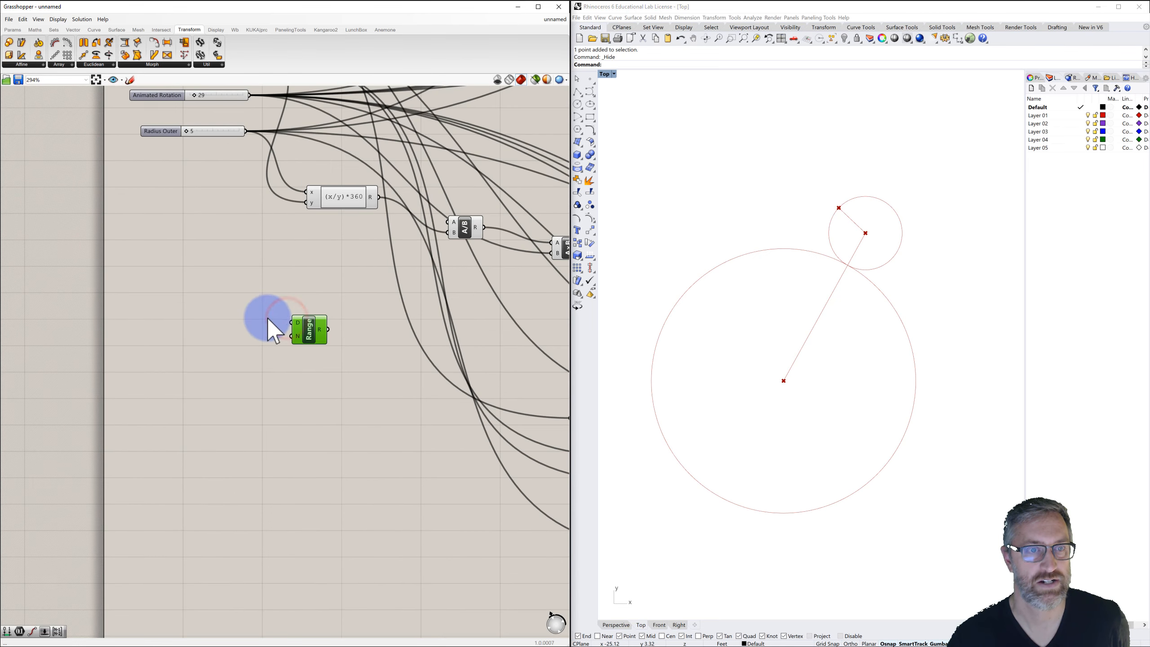
{"action": "double_click", "coordinate": [232, 325]}
{"action": "type", "text": "construct"}
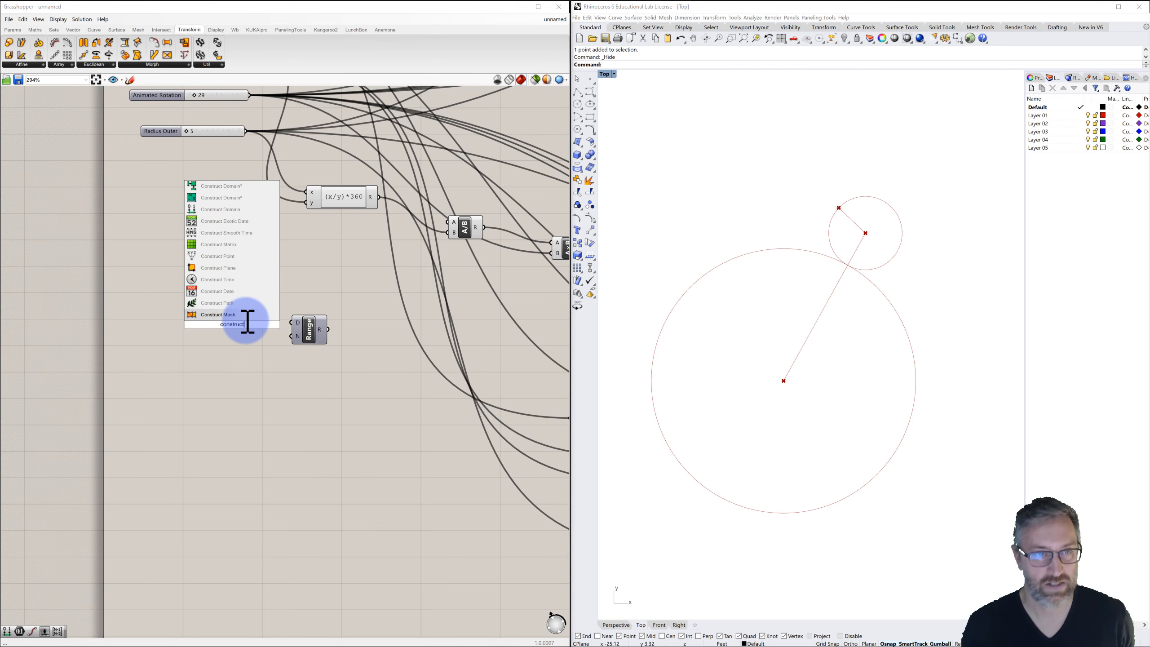
{"action": "left_click", "coordinate": [214, 210]}
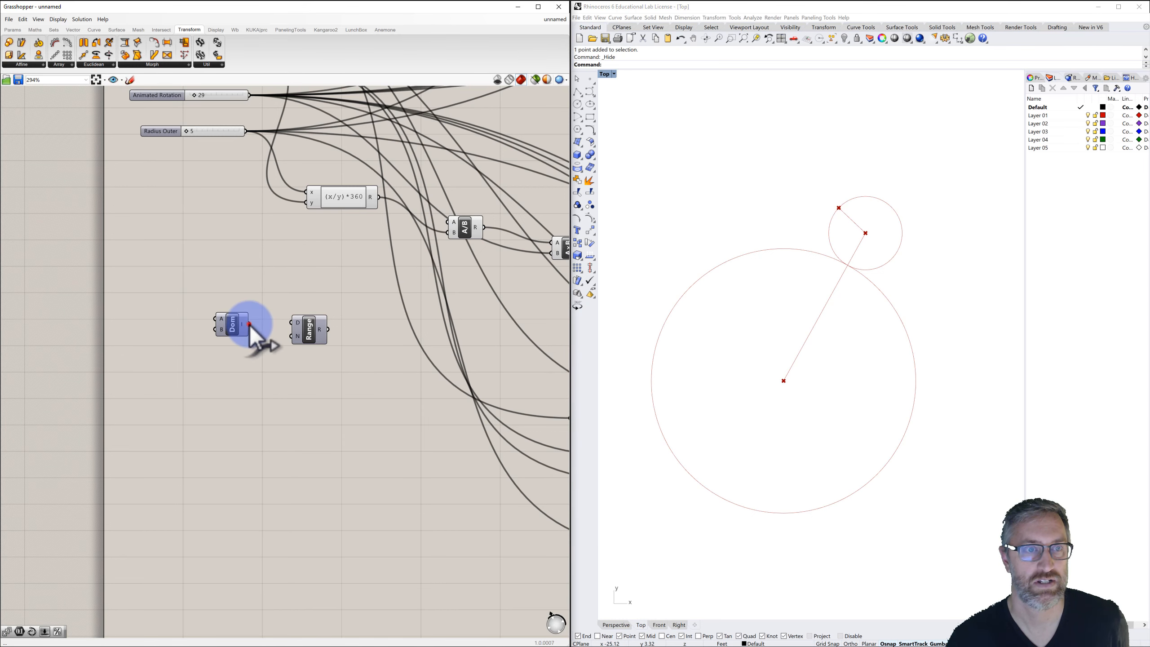
Connect the Construct Domain to the Range's domain input and feed its steps from a new number slider set to 50.
{"action": "left_click_drag", "start_coordinate": [249, 324], "coordinate": [290, 325]}
{"action": "left_click", "coordinate": [244, 330]}
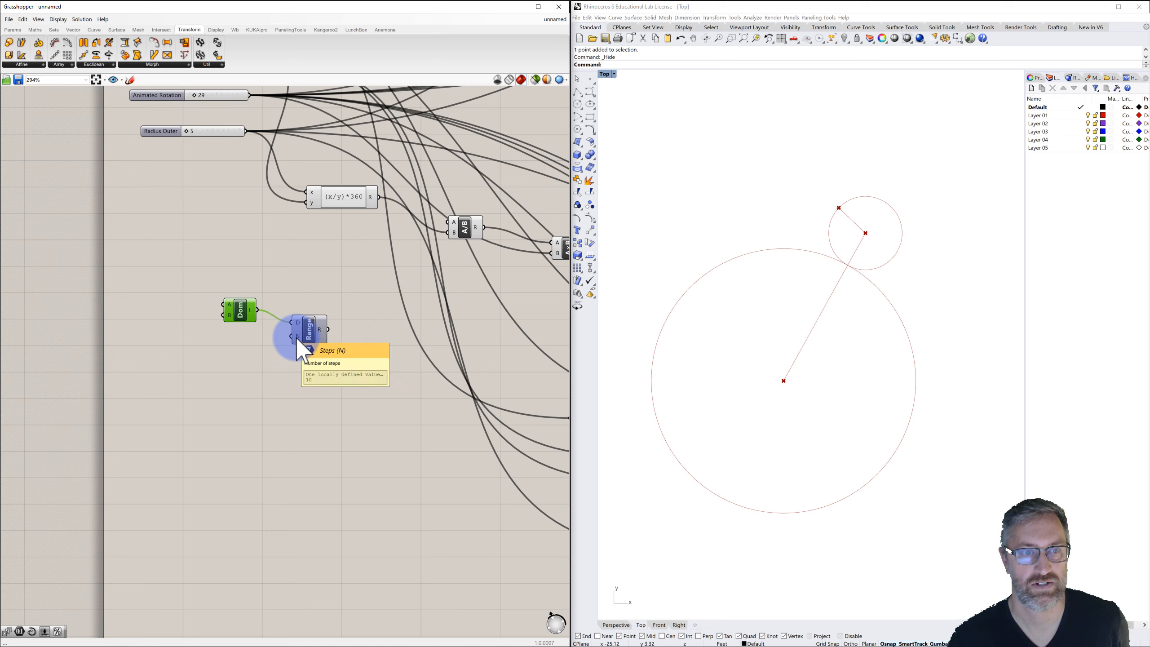
{"action": "double_click", "coordinate": [218, 354]}
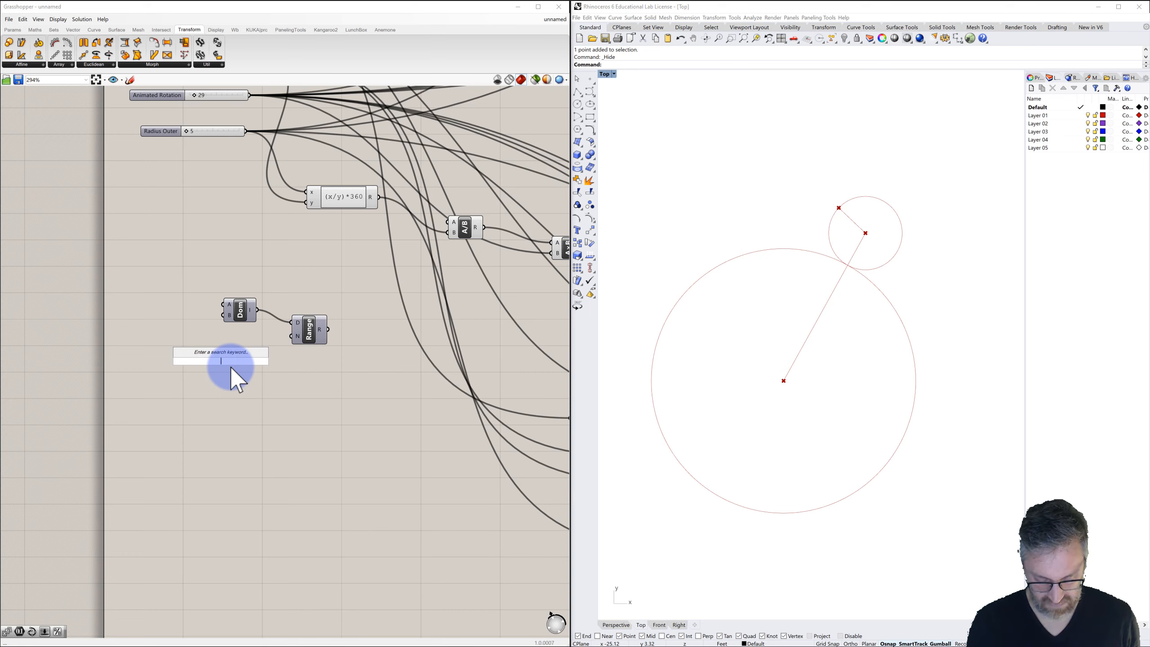
{"action": "type", "text": "10<50<300"}
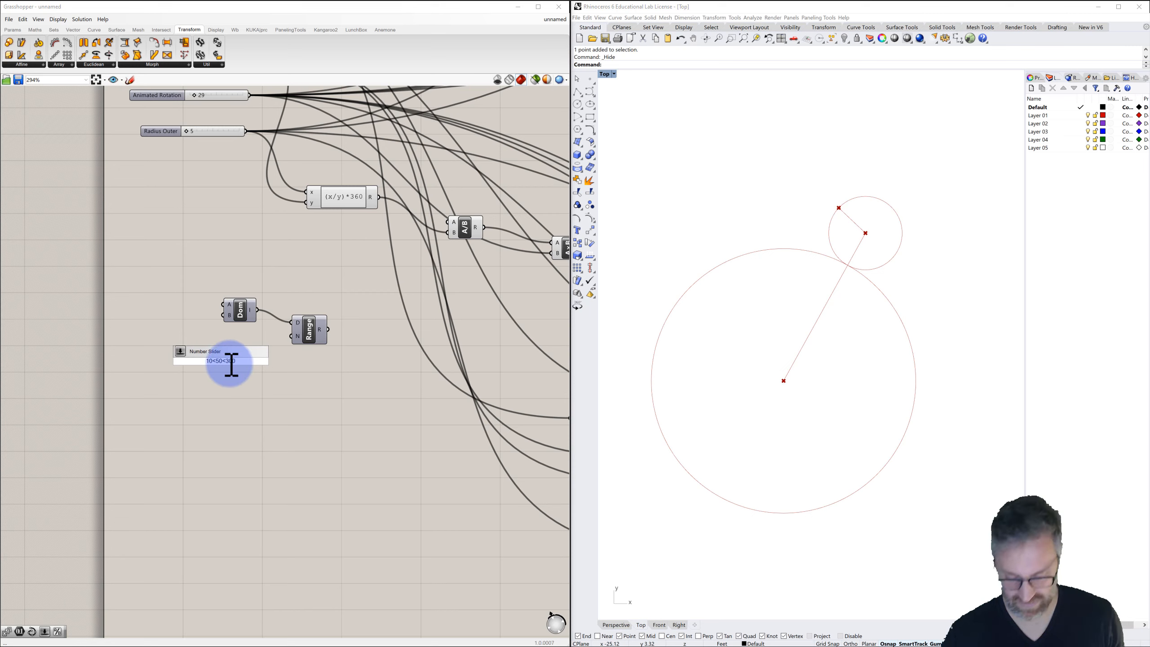
{"action": "key", "text": "Return"}
{"action": "left_click_drag", "start_coordinate": [265, 361], "coordinate": [292, 336]}
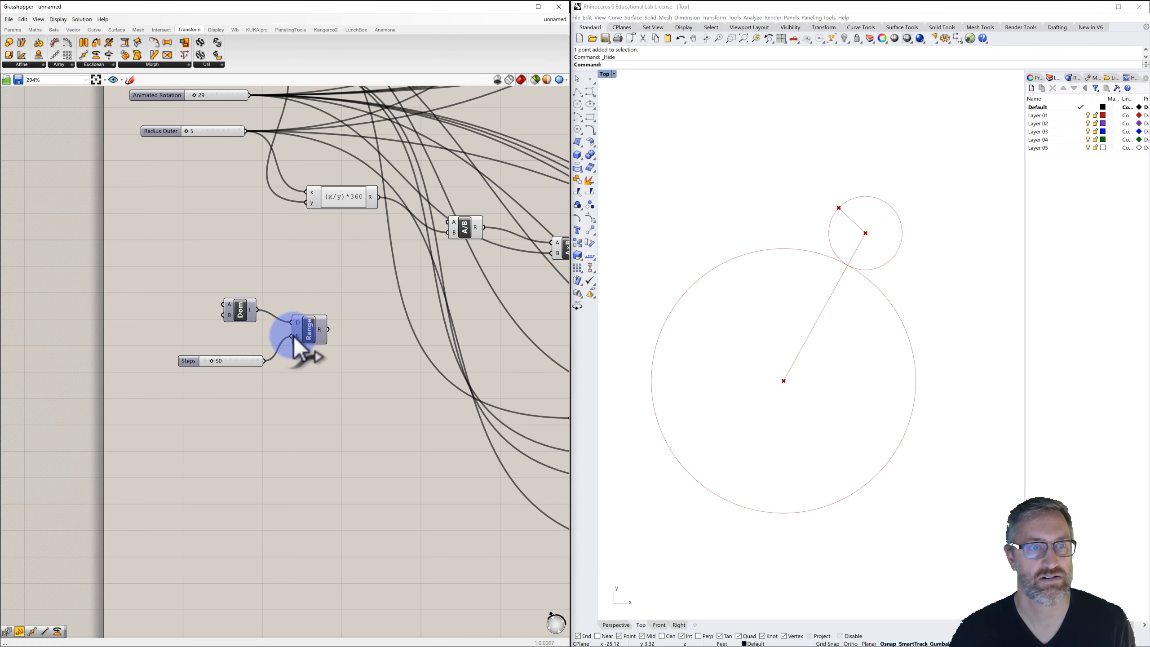
Set the Construct Domain's B input to 360.
{"action": "right_click", "coordinate": [228, 315]}
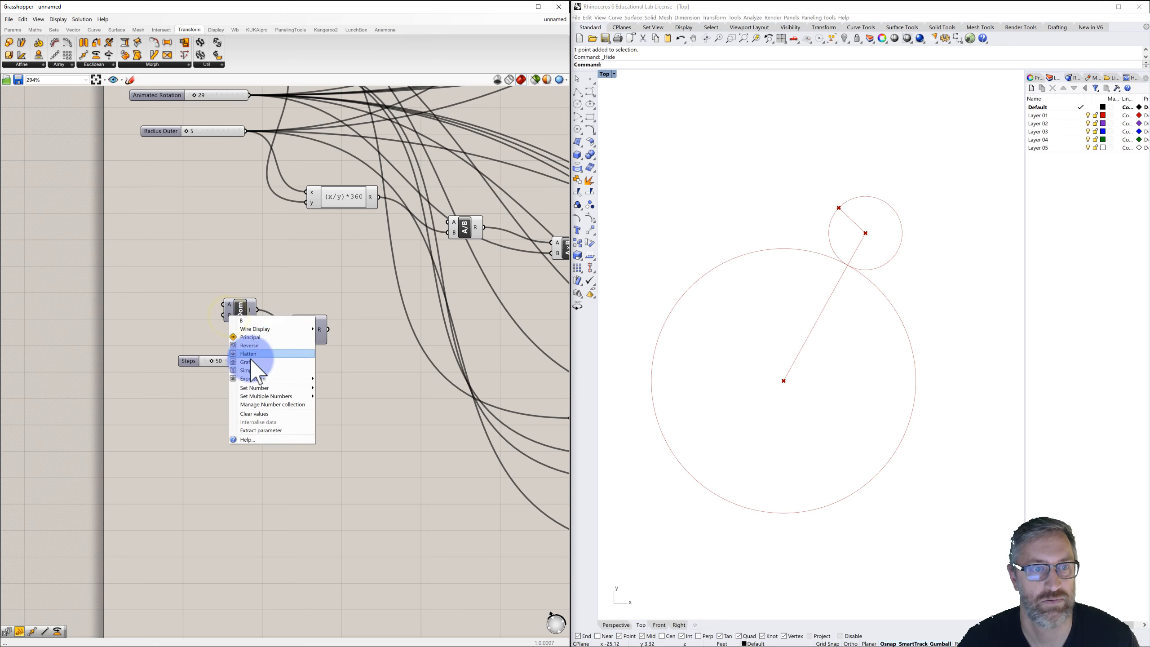
{"action": "left_click", "coordinate": [254, 387]}
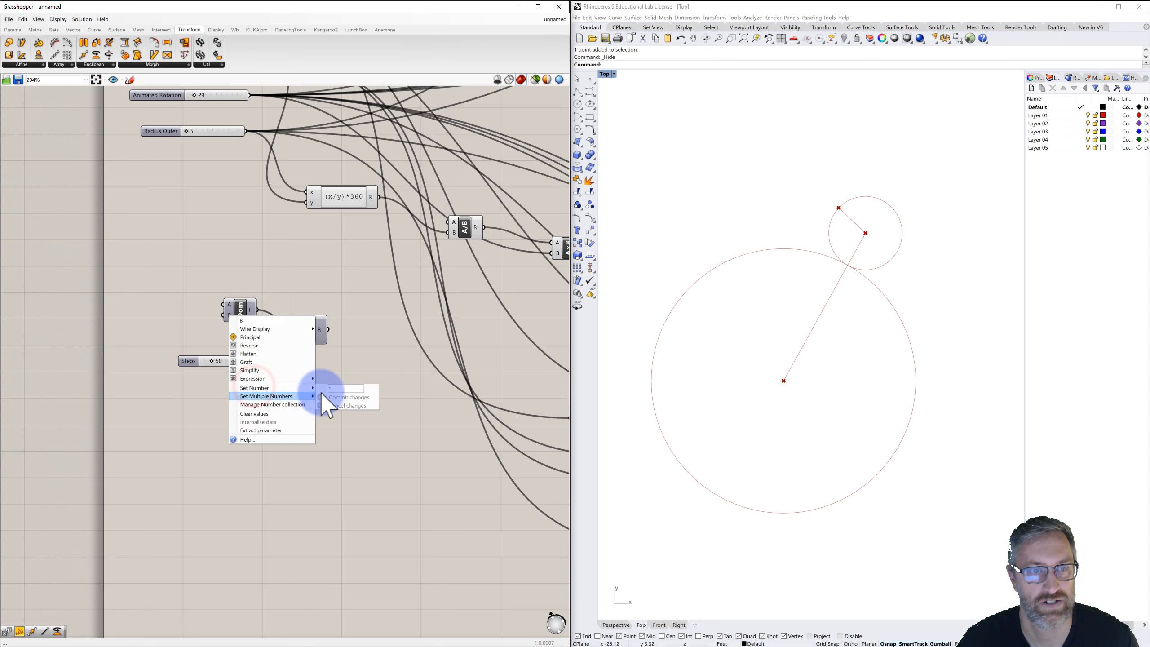
{"action": "left_click", "coordinate": [304, 388]}
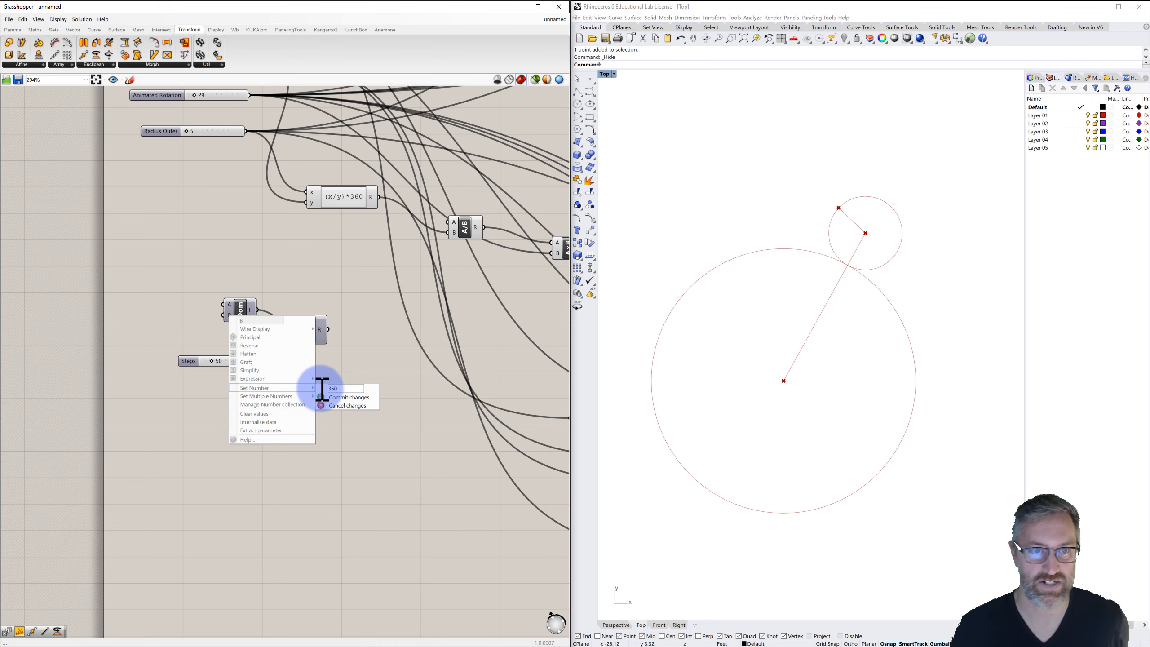
{"action": "left_click", "coordinate": [337, 397]}
Move the expression and division components of the rotation chain closer to the sliders.
{"action": "scroll", "coordinate": [331, 372], "scroll_direction": "down", "scroll_amount": 4}
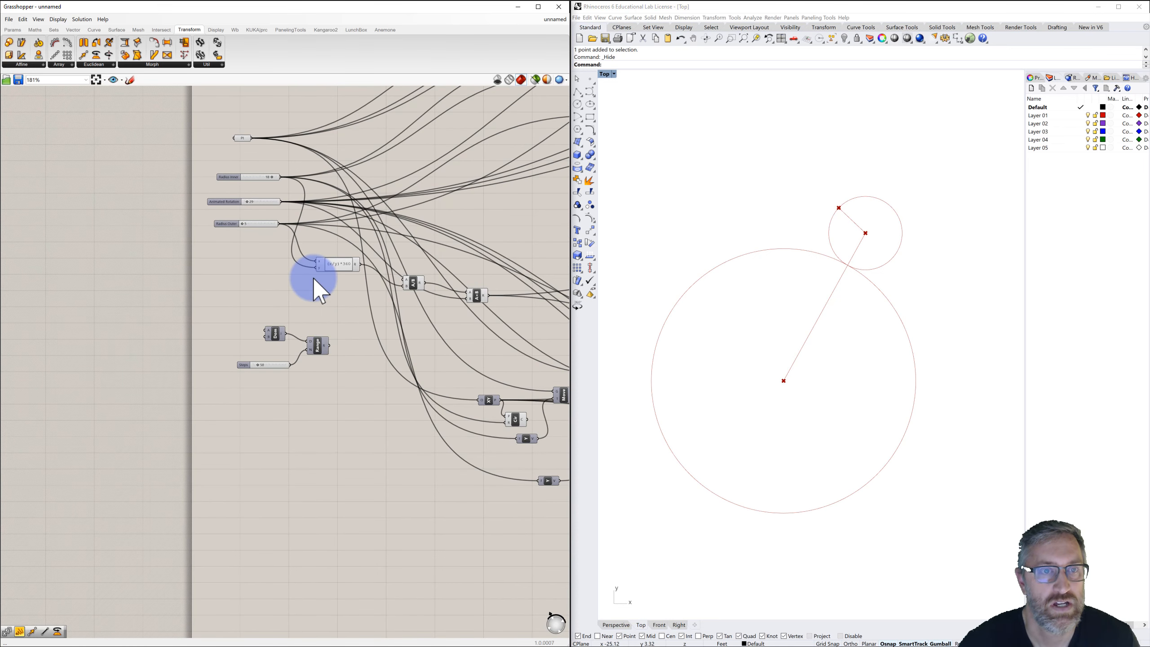
{"action": "scroll", "coordinate": [374, 299], "scroll_direction": "down", "scroll_amount": 3}
{"action": "right_click_drag", "start_coordinate": [372, 304], "coordinate": [277, 260]}
{"action": "scroll", "coordinate": [275, 240], "scroll_direction": "up", "scroll_amount": 3}
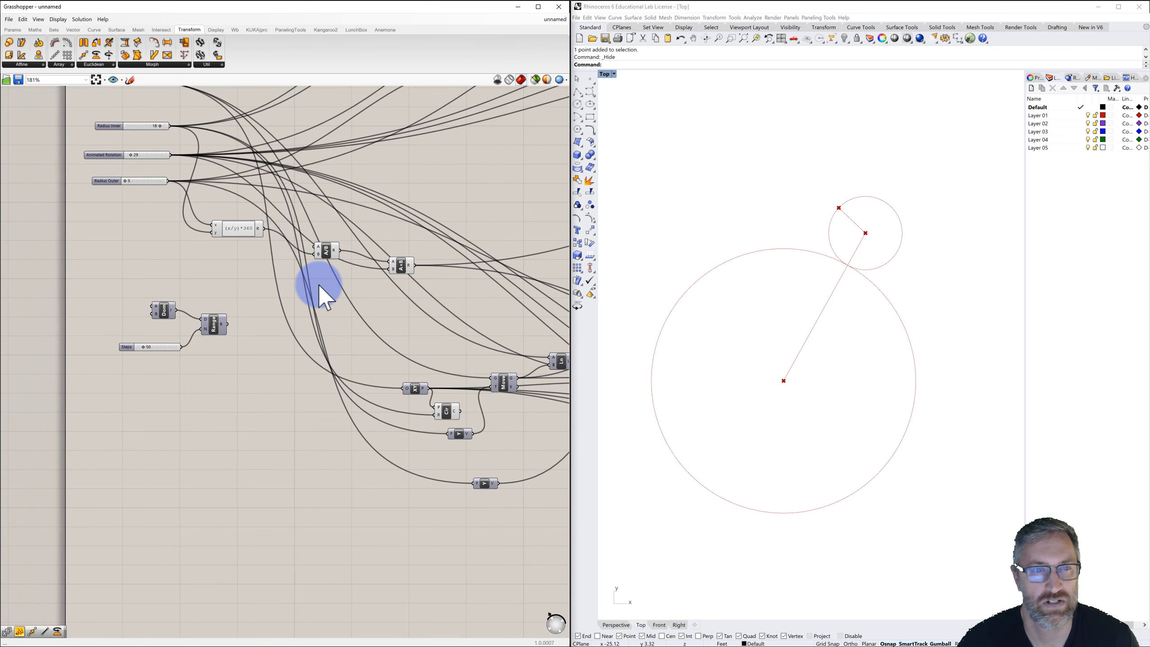
{"action": "scroll", "coordinate": [320, 286], "scroll_direction": "down", "scroll_amount": 3}
{"action": "left_click_drag", "start_coordinate": [235, 224], "coordinate": [539, 248]}
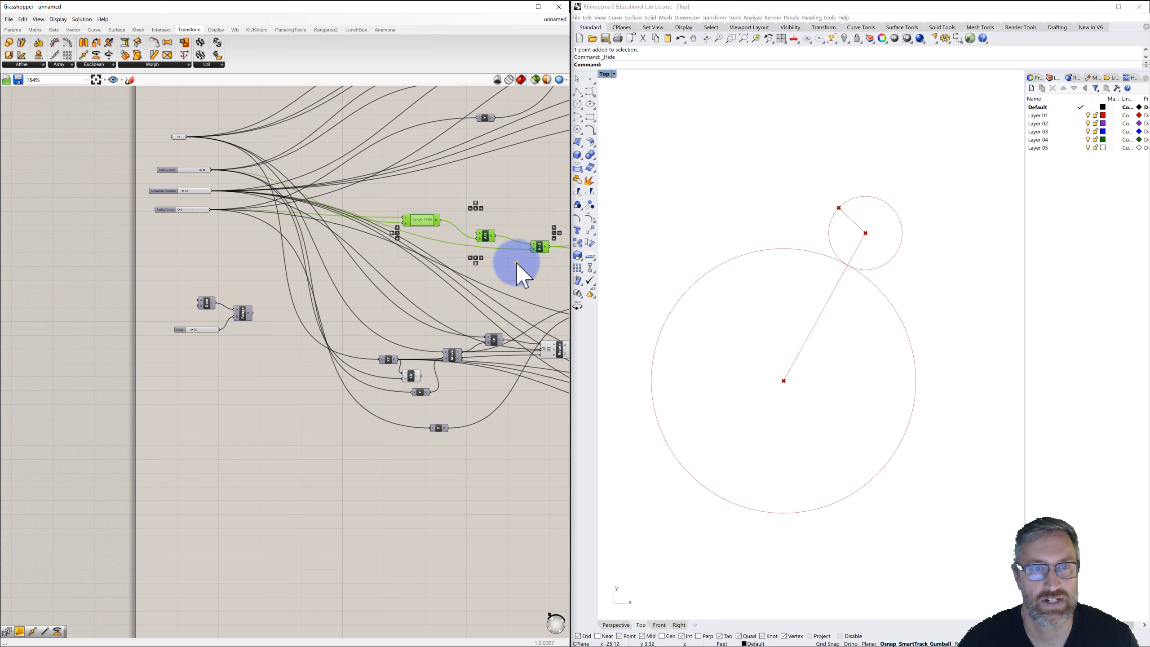
{"action": "right_click_drag", "start_coordinate": [516, 262], "coordinate": [440, 258]}
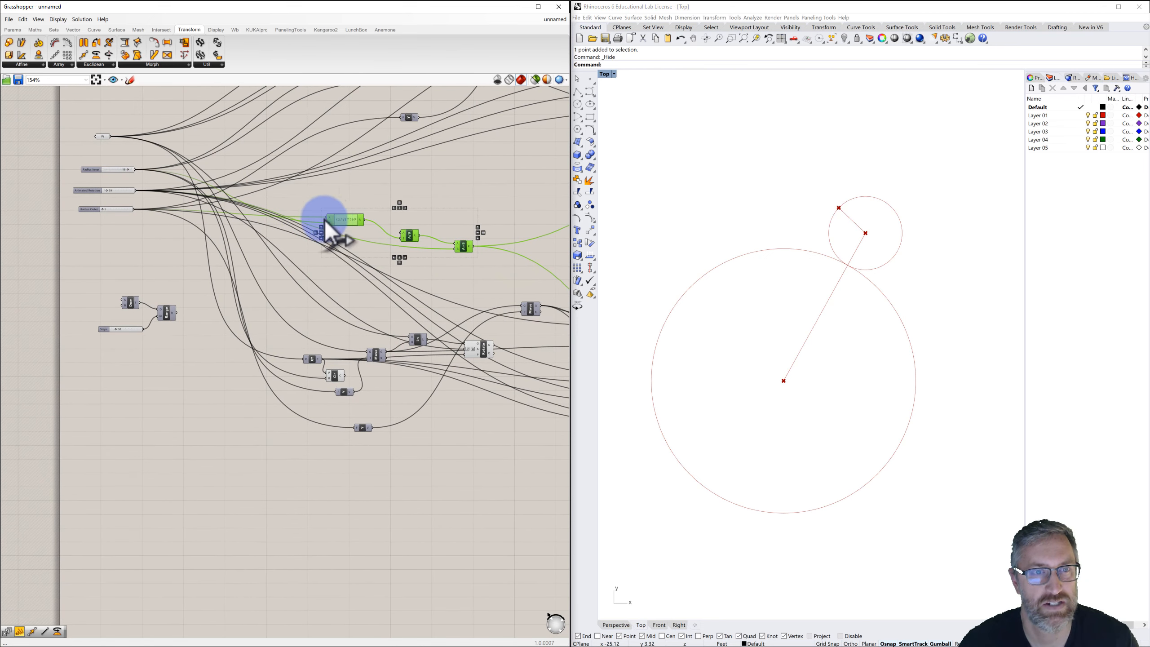
{"action": "left_click", "coordinate": [333, 193]}
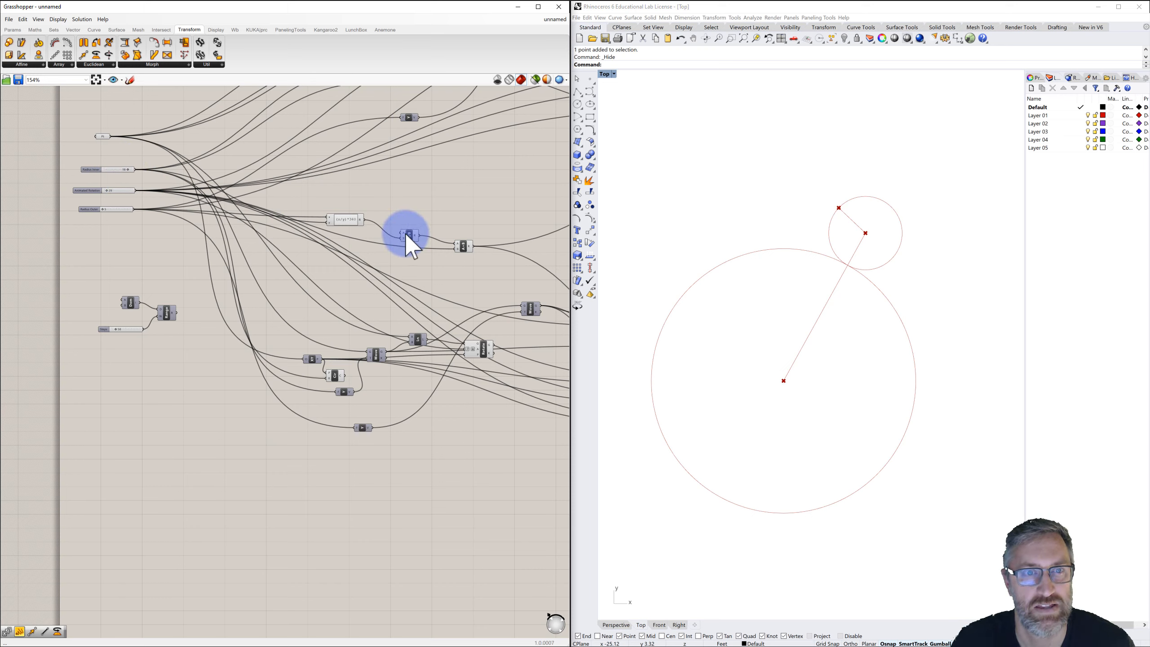
Try wiring the Range output into the copied rotation component, then undo the last change.
{"action": "left_click", "coordinate": [462, 245]}
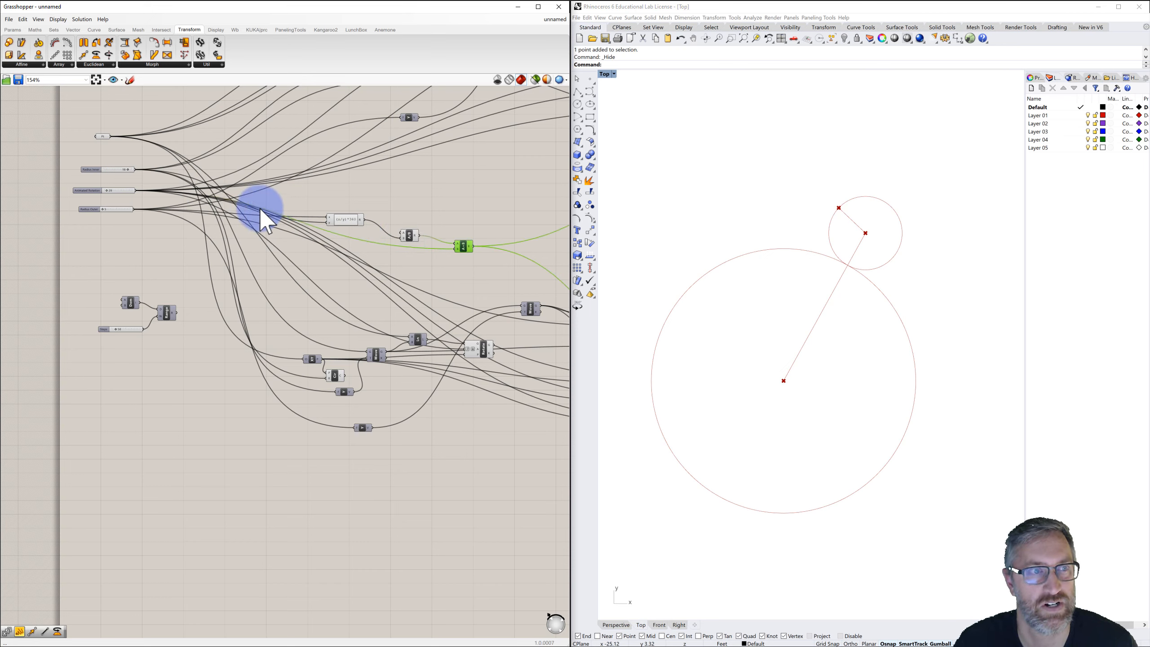
{"action": "mouse_move", "coordinate": [459, 246]}
{"action": "left_mouse_down"}
{"action": "mouse_move", "coordinate": [313, 175]}
{"action": "mouse_move", "coordinate": [245, 166]}
{"action": "mouse_move", "coordinate": [123, 187]}
{"action": "mouse_move", "coordinate": [233, 189]}
{"action": "mouse_move", "coordinate": [456, 248]}
{"action": "left_mouse_up"}
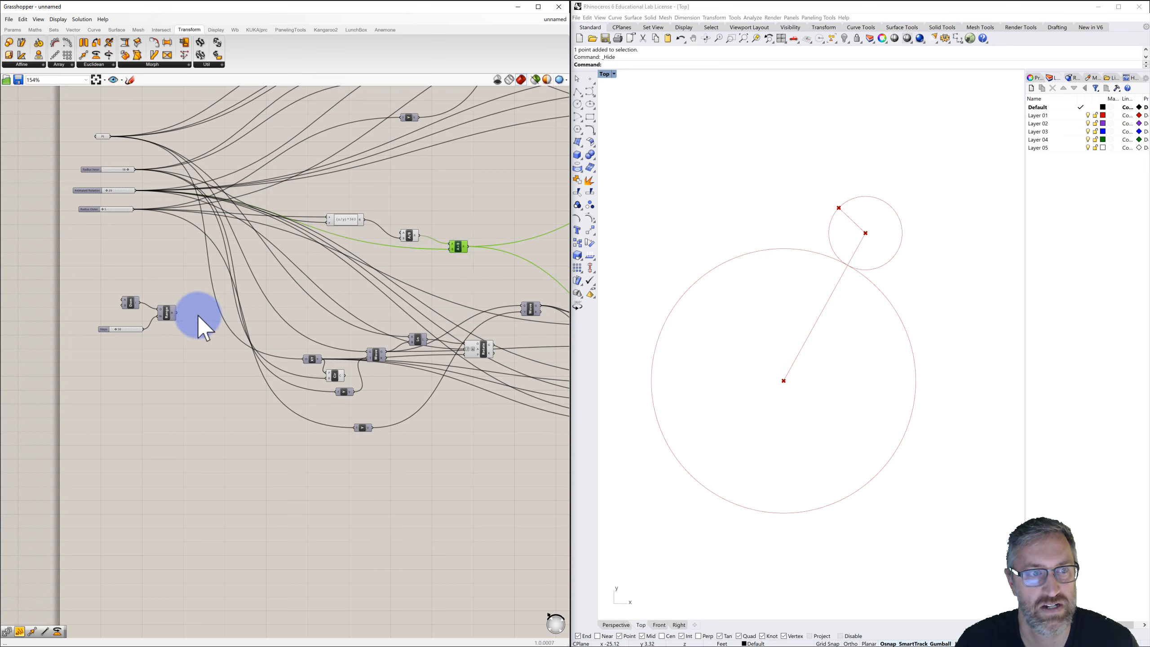
{"action": "left_click_drag", "start_coordinate": [178, 313], "coordinate": [449, 251]}
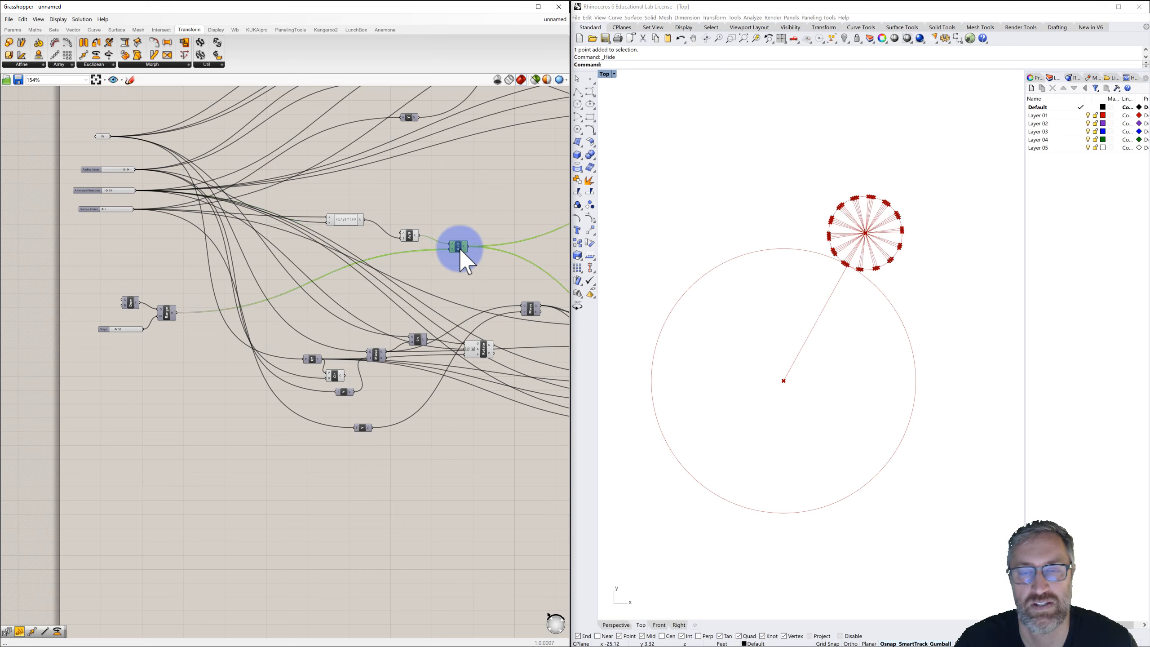
{"action": "right_click_drag", "start_coordinate": [480, 248], "coordinate": [398, 277]}
{"action": "scroll", "coordinate": [398, 277], "scroll_direction": "down", "scroll_amount": 1}
{"action": "scroll", "coordinate": [398, 277], "scroll_direction": "up", "scroll_amount": 1}
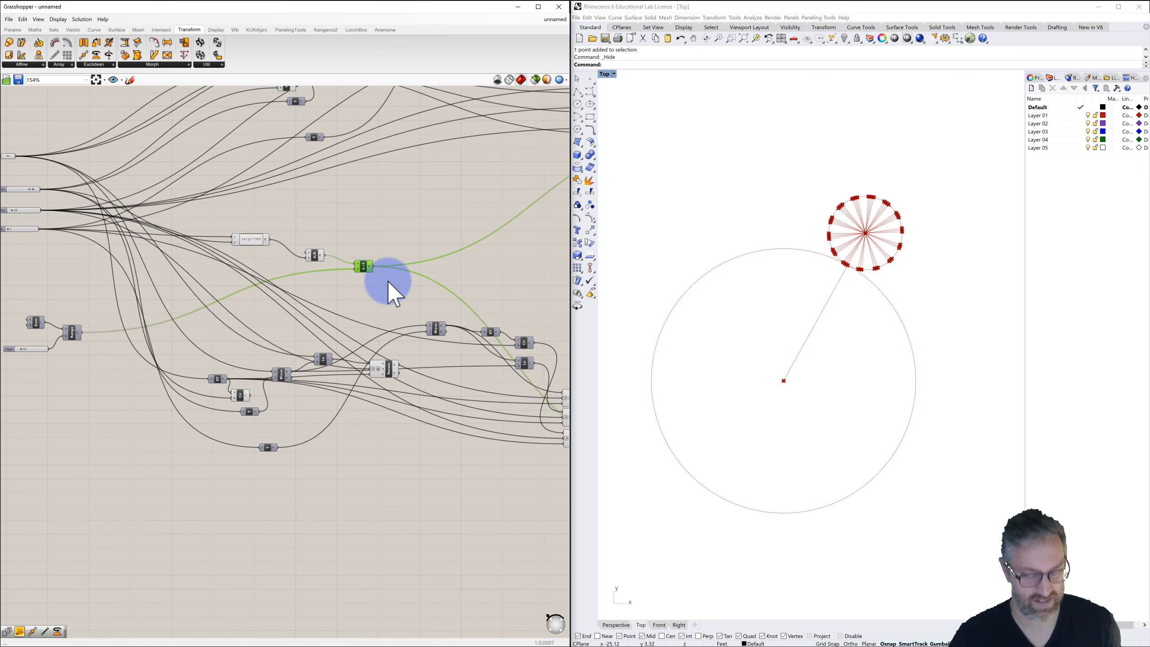
{"action": "key", "text": "ctrl+z"}
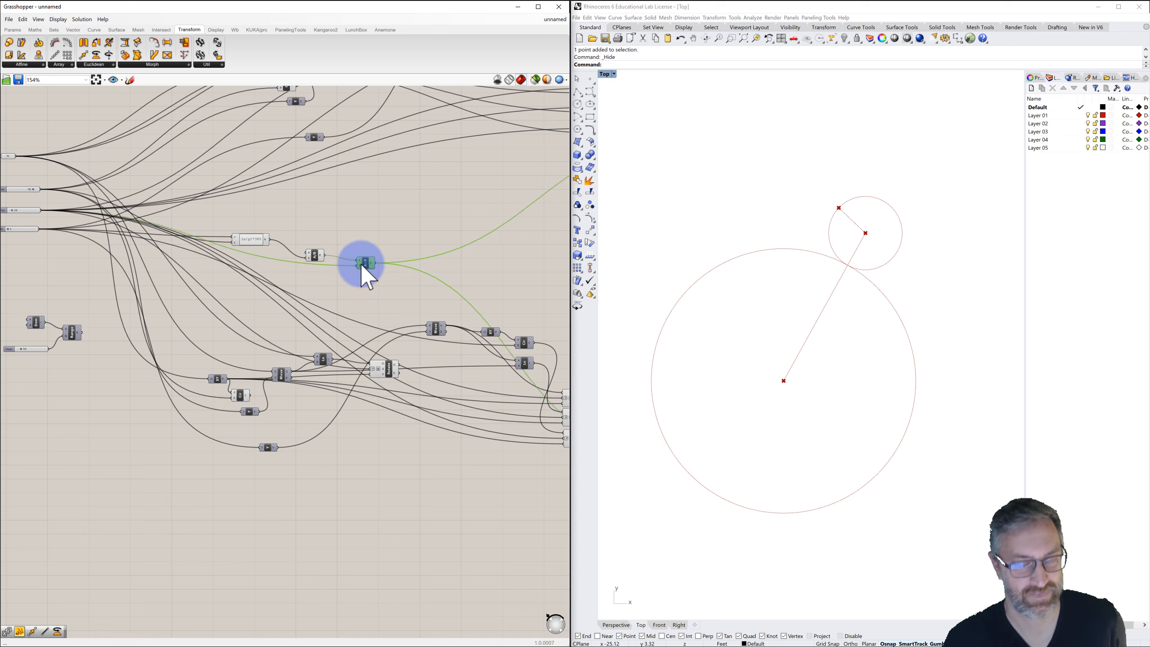
Reposition the copied rotation component and connect the Range output to it.
{"action": "mouse_move", "coordinate": [360, 262]}
{"action": "left_click_drag", "start_coordinate": [367, 264], "coordinate": [369, 285], "text": "alt"}
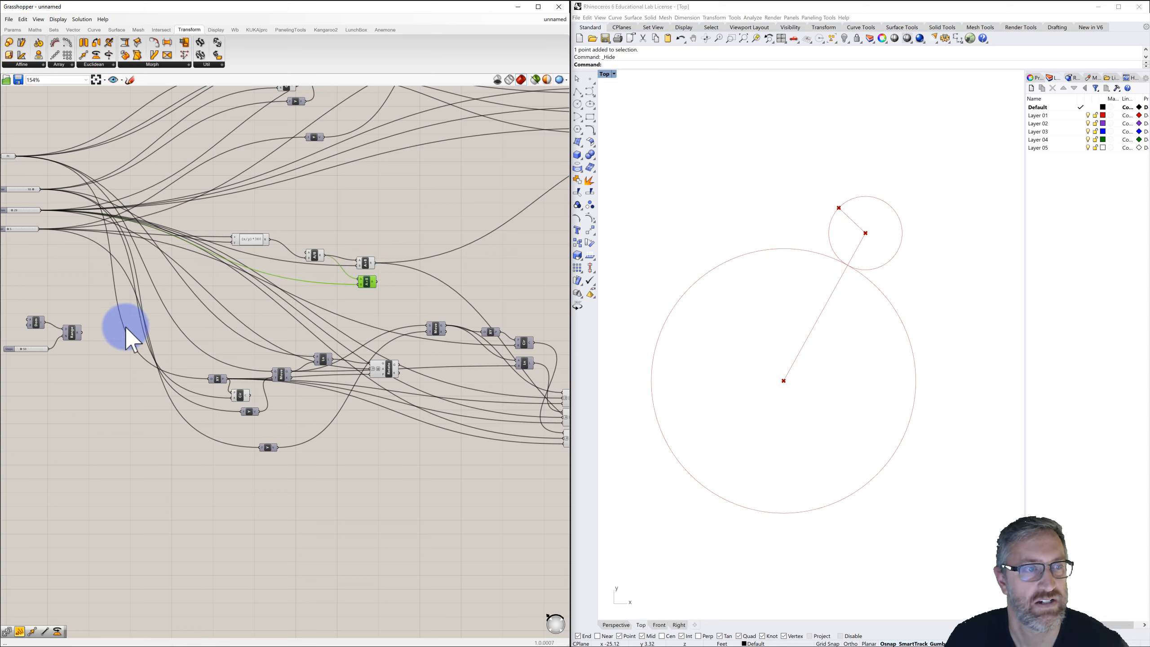
{"action": "left_click_drag", "start_coordinate": [81, 331], "coordinate": [360, 286]}
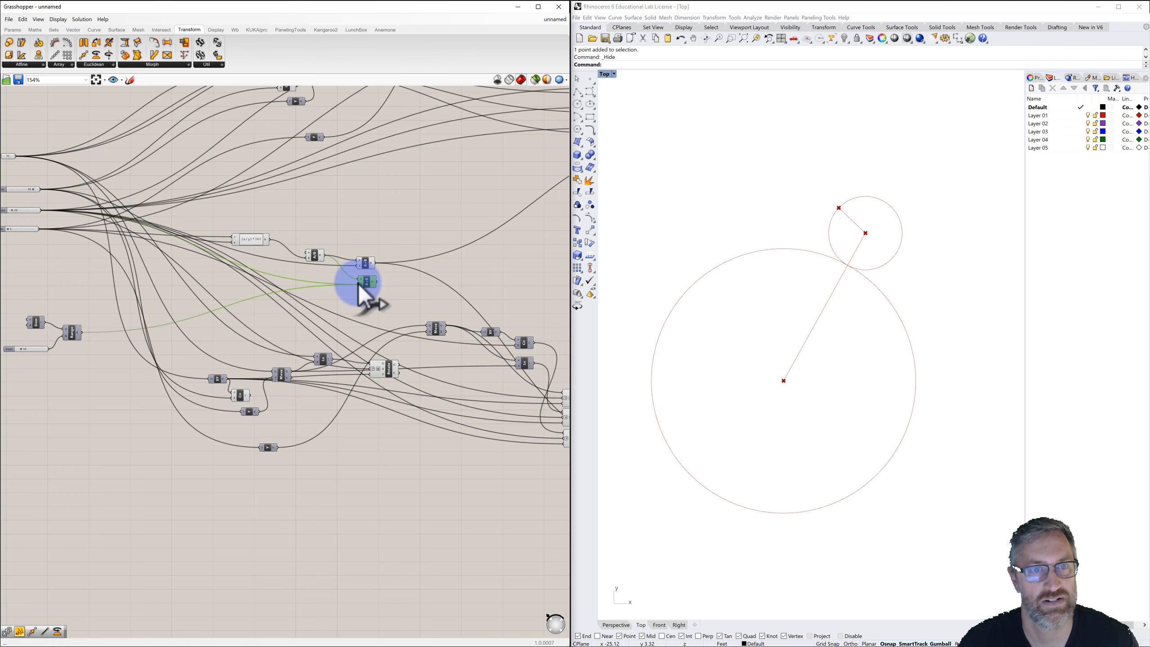
Connect the copied rotation component's output to the downstream component near the end of the chain.
{"action": "right_click_drag", "start_coordinate": [381, 272], "coordinate": [314, 243]}
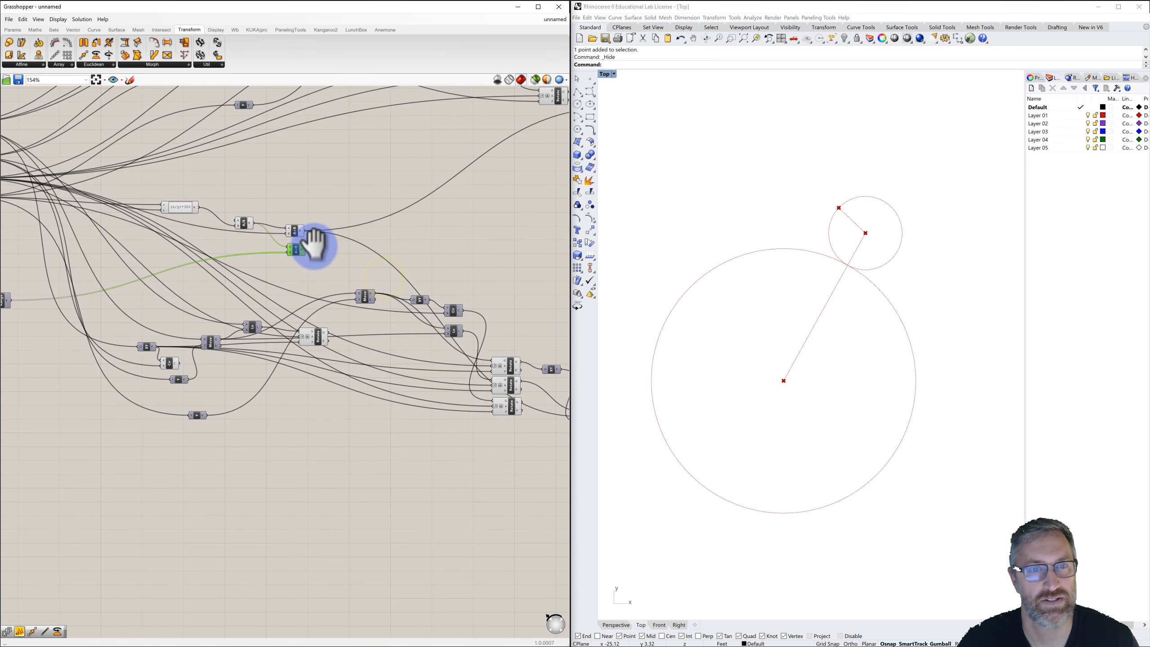
{"action": "left_click", "coordinate": [295, 230]}
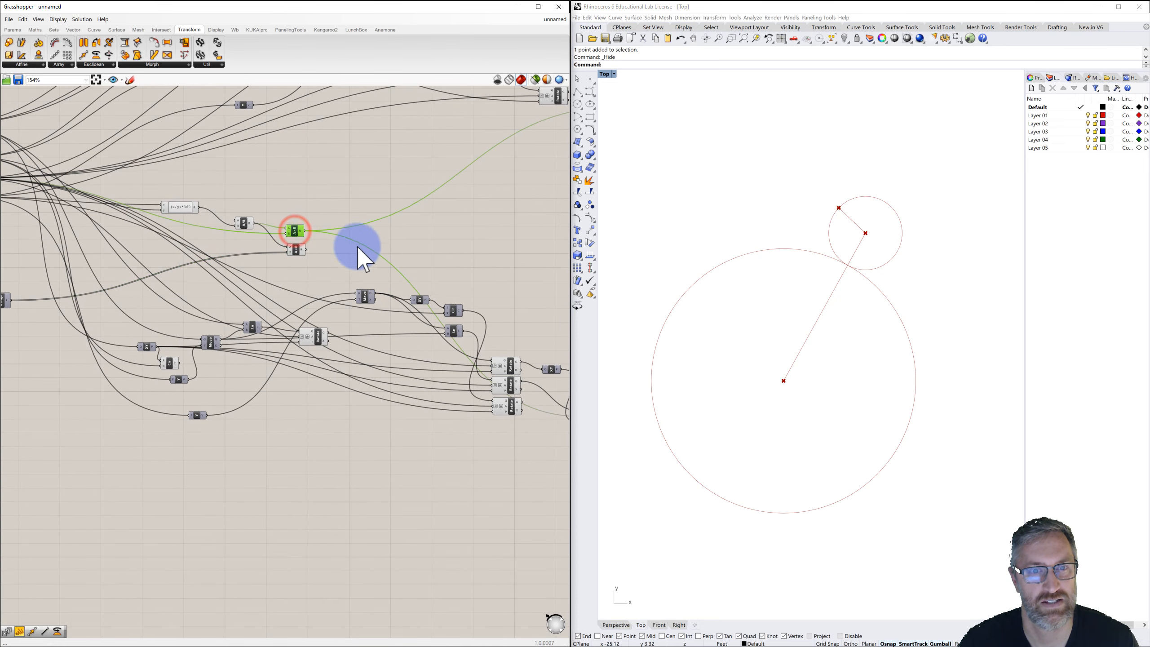
{"action": "right_click_drag", "start_coordinate": [475, 386], "coordinate": [392, 374]}
{"action": "left_click", "coordinate": [511, 400]}
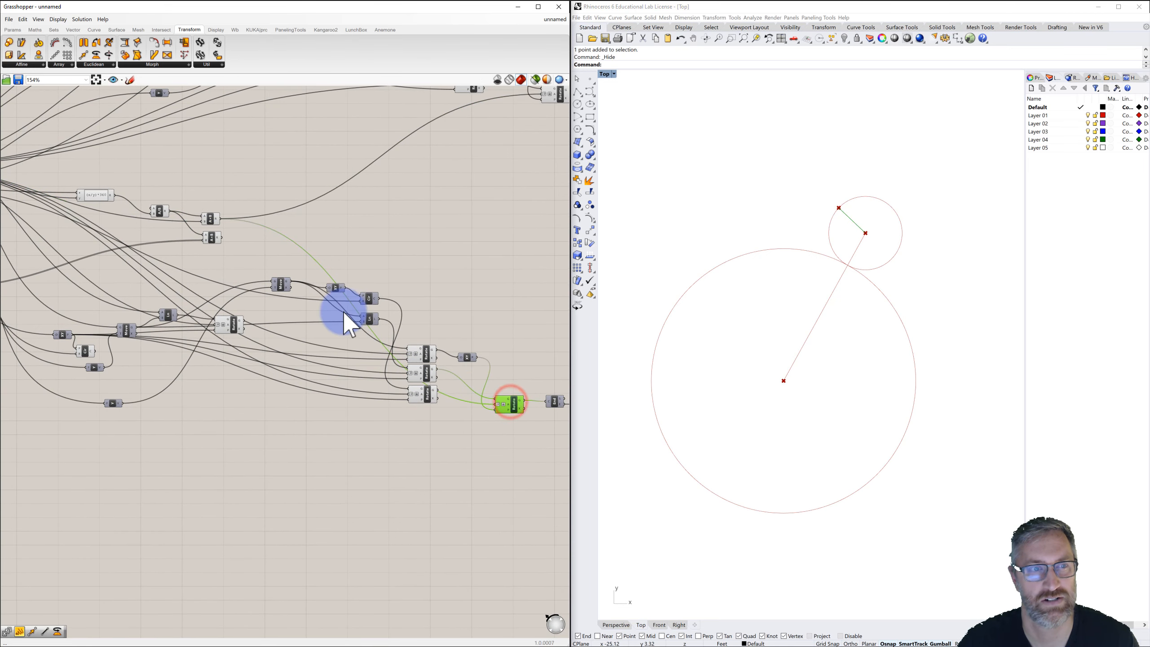
{"action": "left_click_drag", "start_coordinate": [224, 238], "coordinate": [498, 406]}
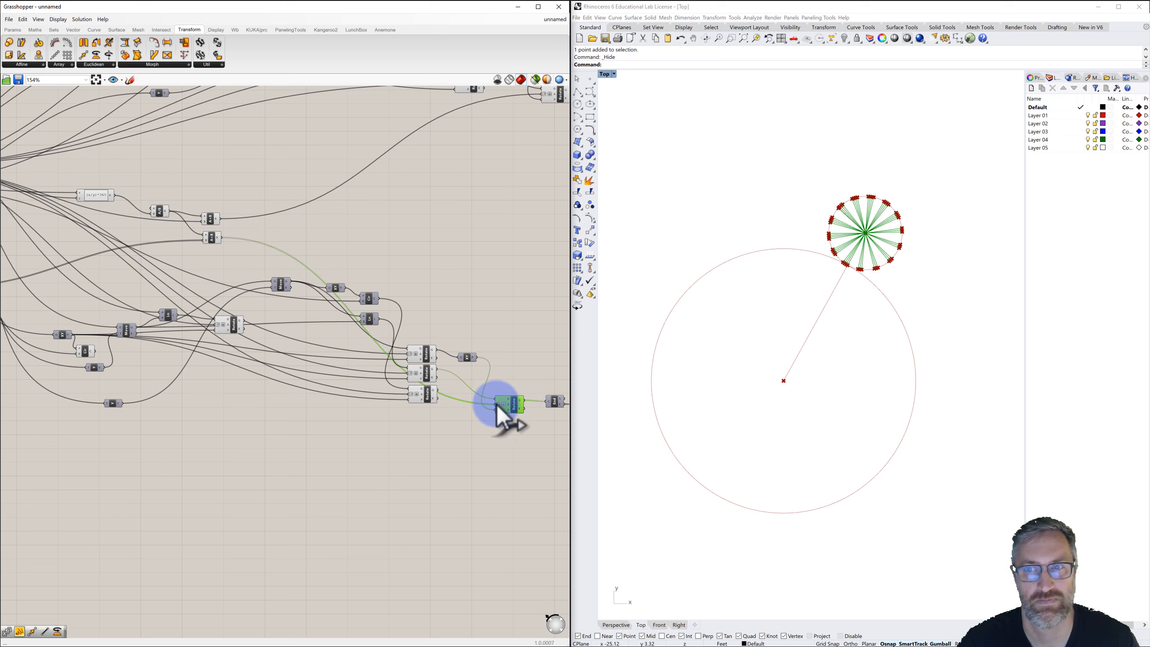
{"action": "left_click", "coordinate": [519, 370]}
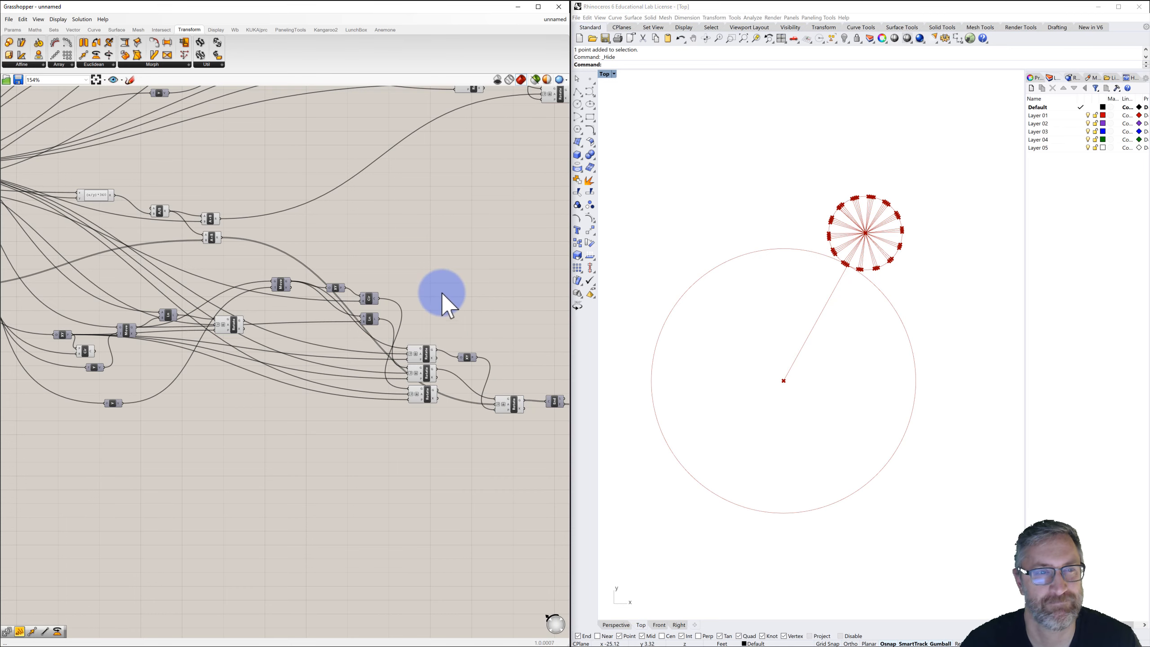
Inspect the definition's wiring around the sliders, Range and copied rotation chain.
{"action": "right_click_drag", "start_coordinate": [346, 250], "coordinate": [485, 264]}
{"action": "right_click_drag", "start_coordinate": [320, 272], "coordinate": [372, 275]}
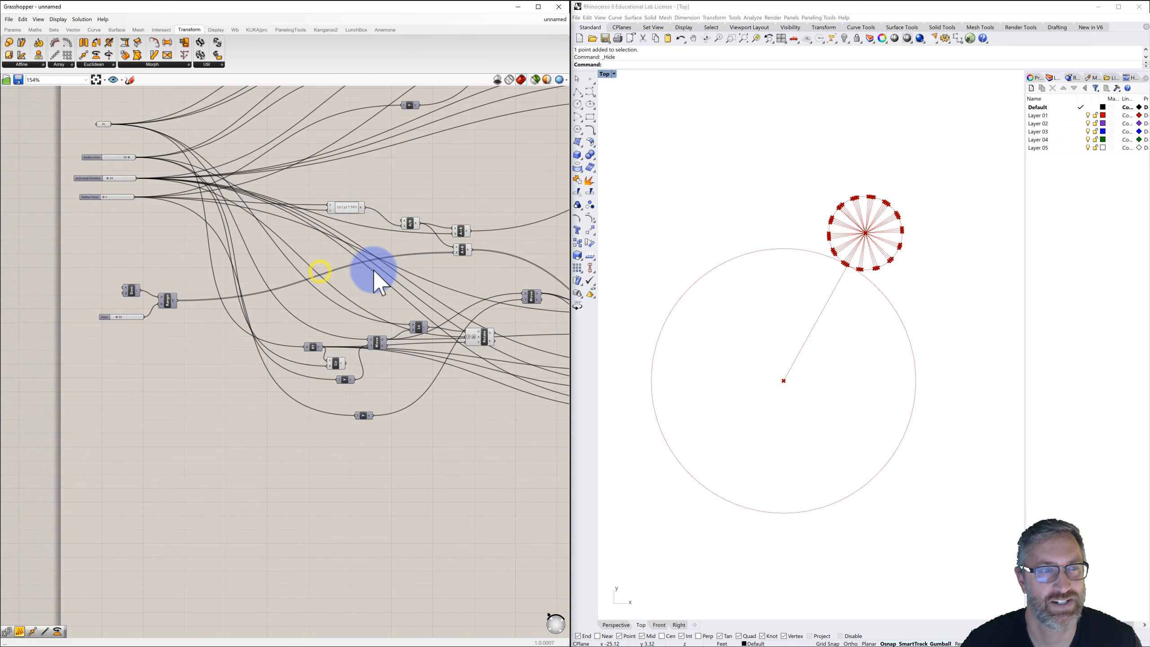
{"action": "scroll", "coordinate": [106, 179], "scroll_direction": "up", "scroll_amount": 2}
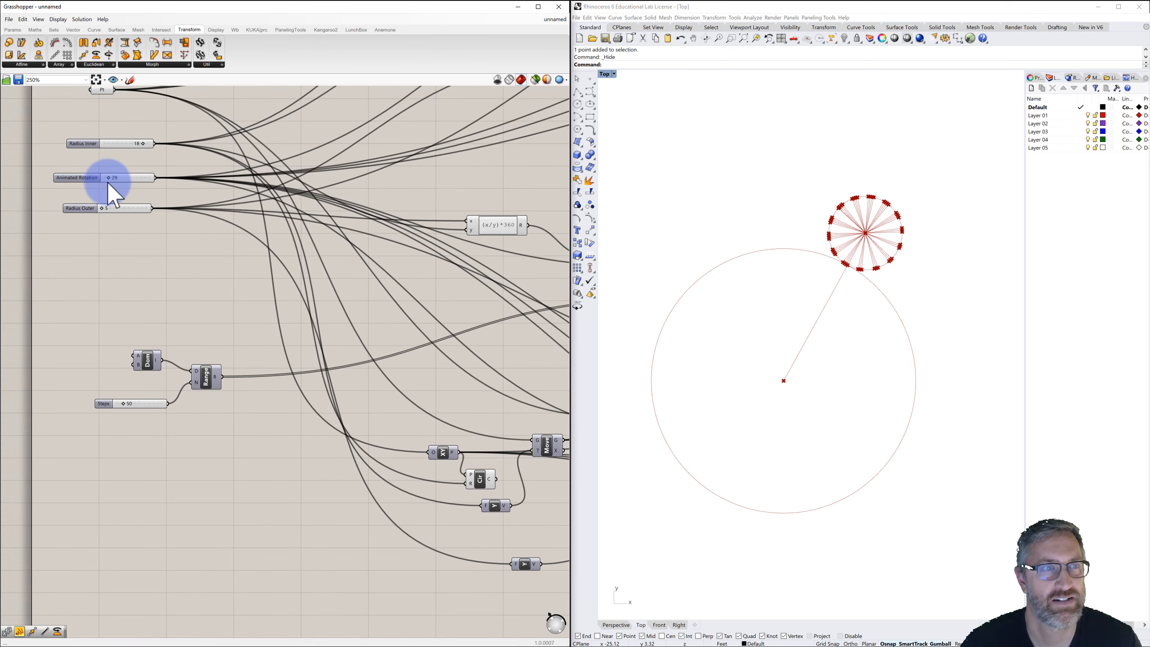
{"action": "left_click_drag", "start_coordinate": [114, 180], "coordinate": [109, 179]}
{"action": "left_click", "coordinate": [164, 265]}
{"action": "scroll", "coordinate": [164, 265], "scroll_direction": "down", "scroll_amount": 2}
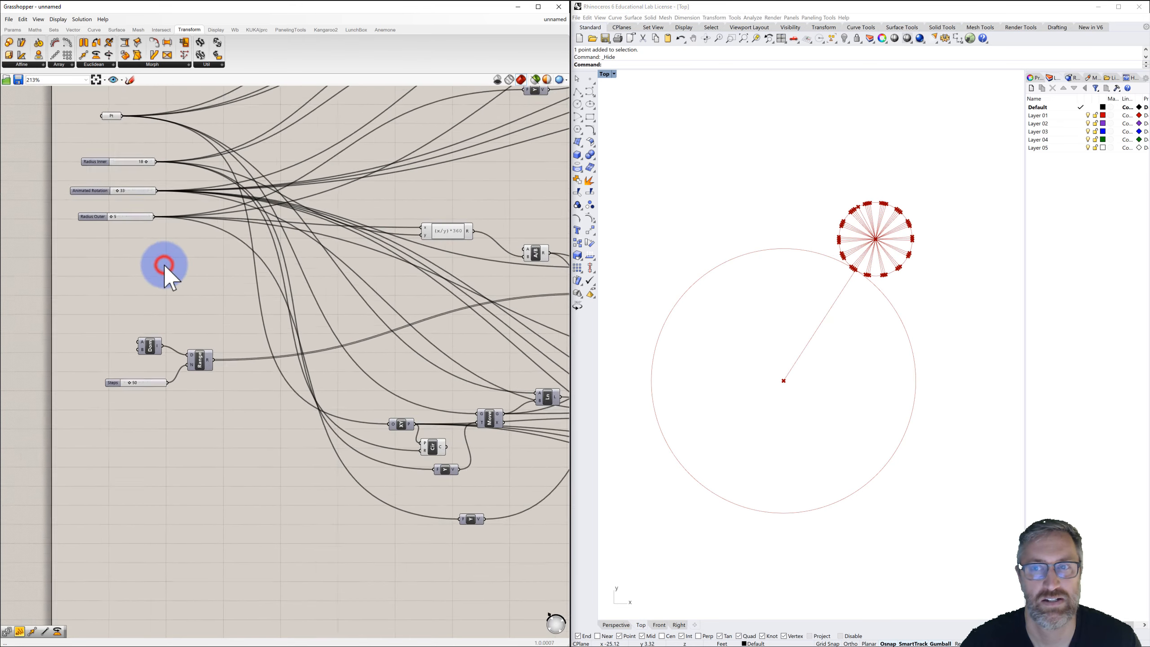
{"action": "right_click_drag", "start_coordinate": [259, 268], "coordinate": [212, 264]}
{"action": "scroll", "coordinate": [196, 257], "scroll_direction": "down", "scroll_amount": 1}
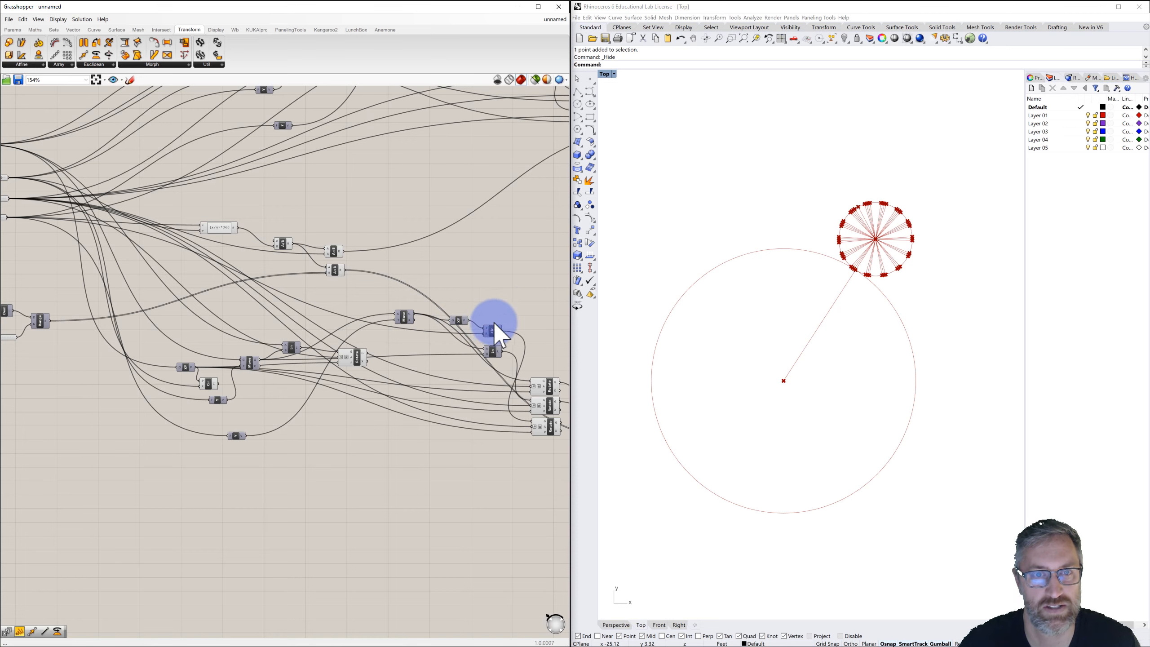
{"action": "right_click_drag", "start_coordinate": [494, 324], "coordinate": [393, 250]}
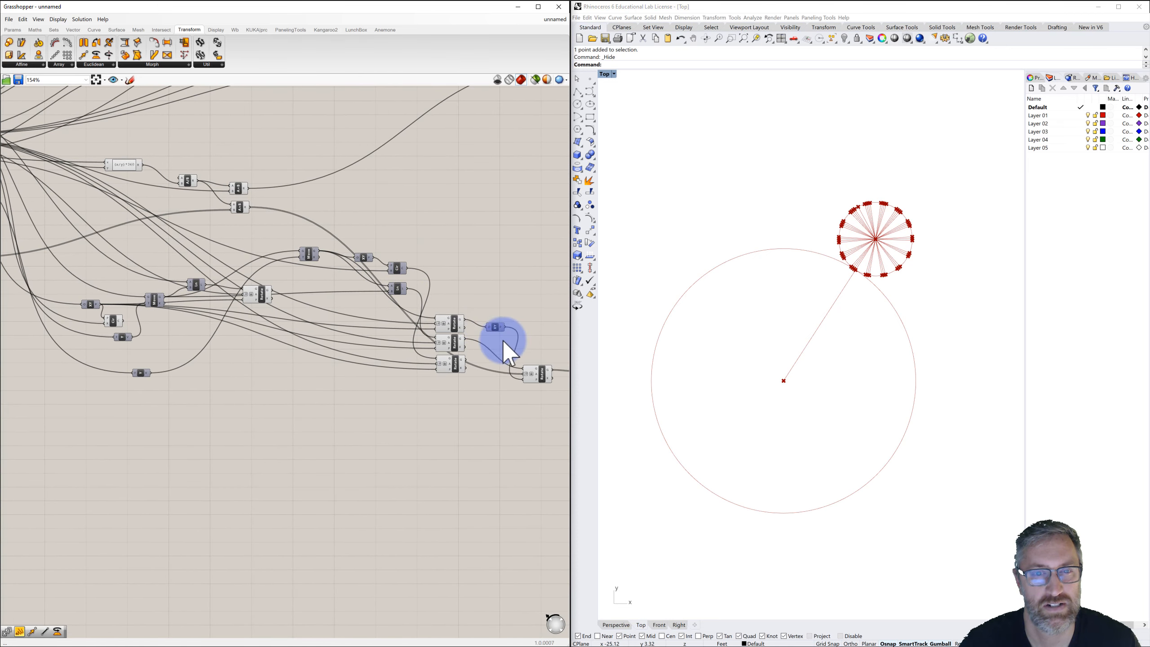
{"action": "right_click_drag", "start_coordinate": [504, 340], "coordinate": [489, 332]}
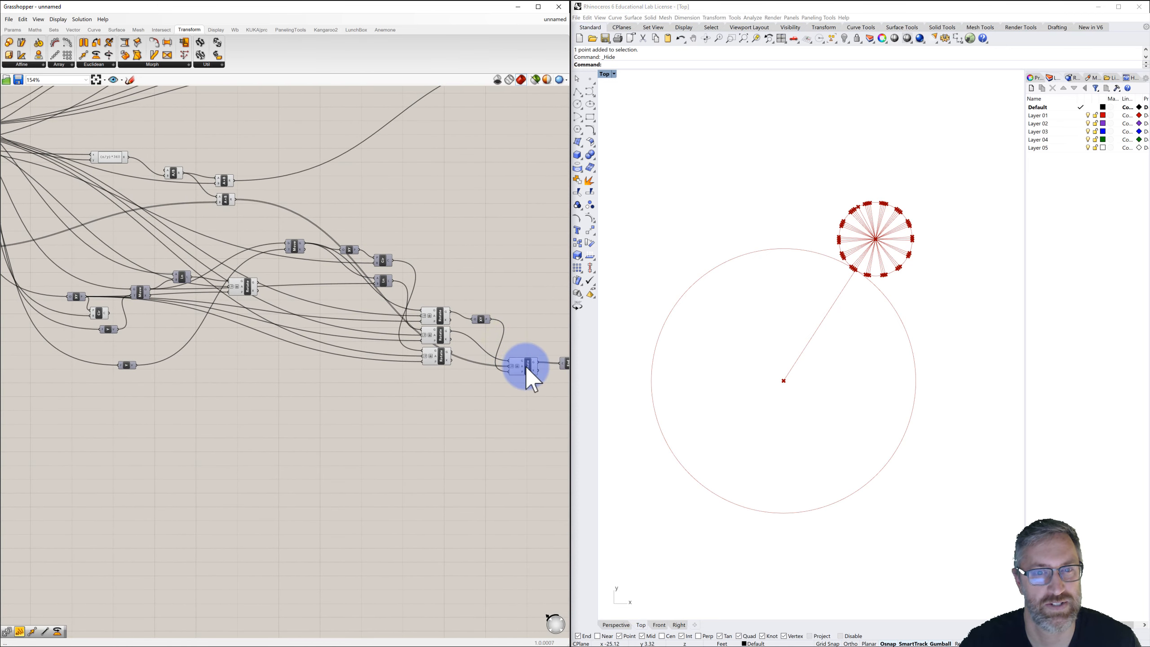
{"action": "right_click_drag", "start_coordinate": [429, 263], "coordinate": [524, 284]}
{"action": "right_click_drag", "start_coordinate": [372, 248], "coordinate": [504, 285]}
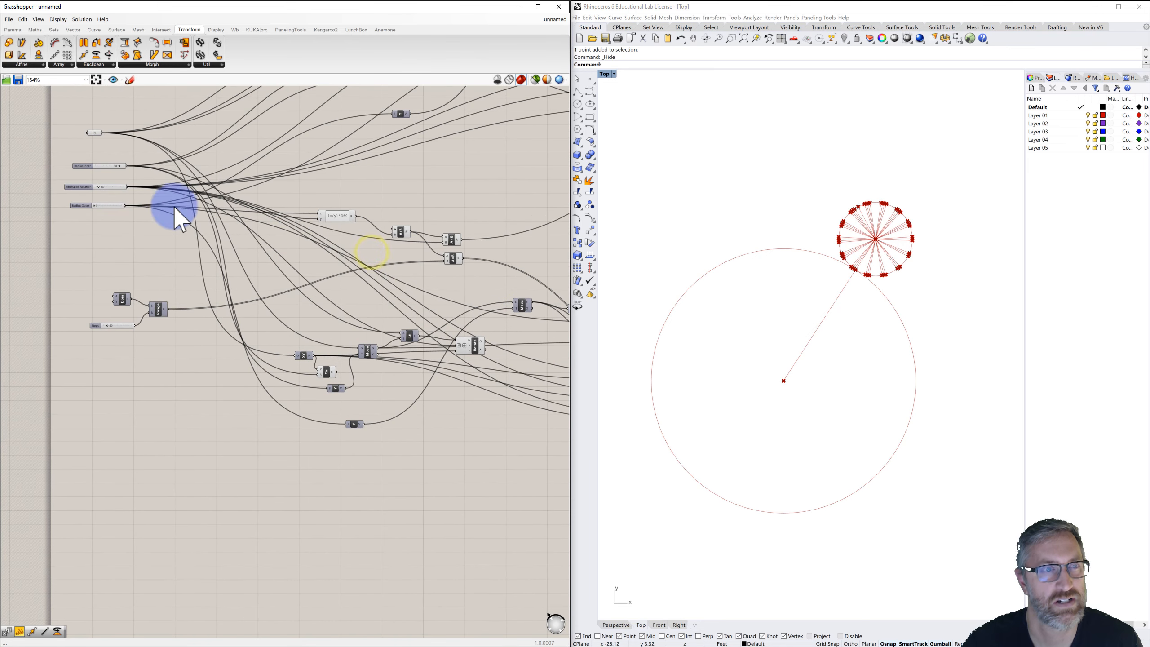
Wire the Range output into the copy chain's components in place of the Animated Rotation slider.
{"action": "left_click", "coordinate": [82, 184]}
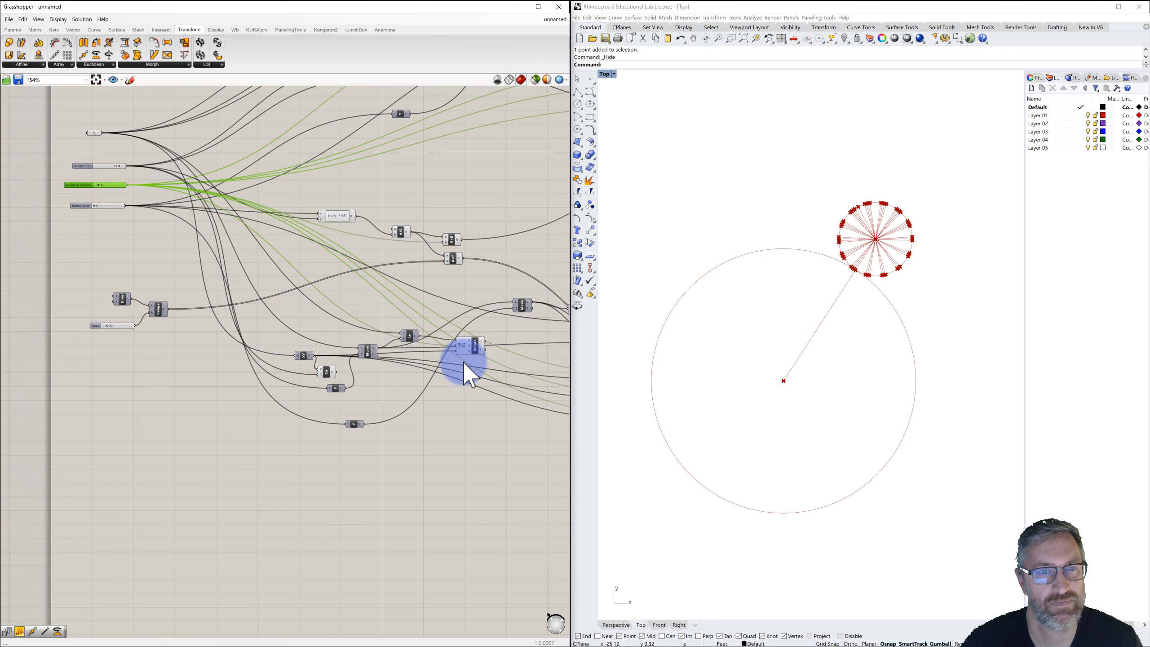
{"action": "right_click_drag", "start_coordinate": [463, 362], "coordinate": [371, 312]}
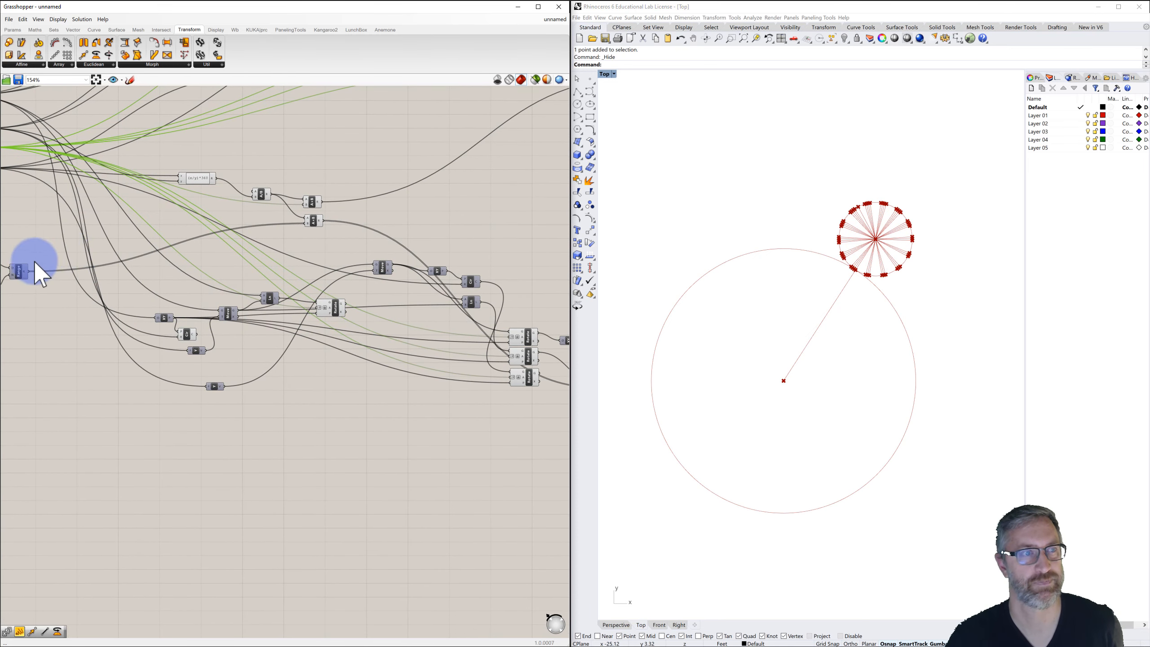
{"action": "left_click_drag", "start_coordinate": [28, 271], "coordinate": [188, 279]}
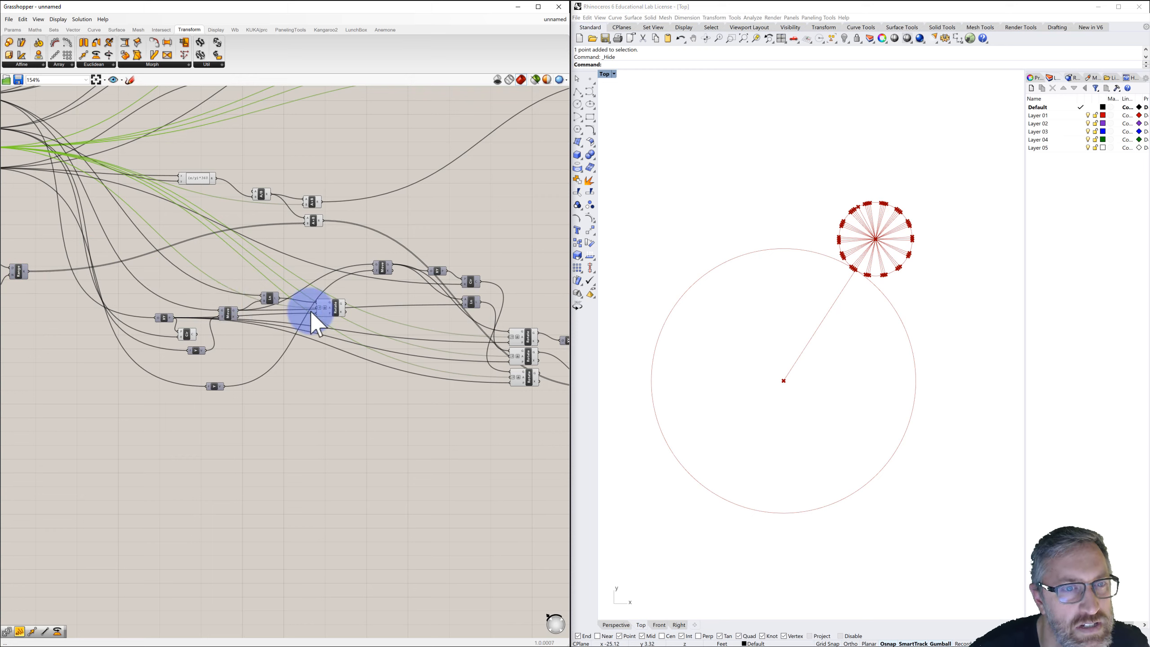
{"action": "mouse_move", "coordinate": [332, 306]}
{"action": "left_mouse_down"}
{"action": "mouse_move", "coordinate": [336, 285]}
{"action": "mouse_move", "coordinate": [327, 317]}
{"action": "left_mouse_up"}
{"action": "left_click_drag", "start_coordinate": [25, 269], "coordinate": [311, 316]}
{"action": "left_click_drag", "start_coordinate": [29, 269], "coordinate": [509, 336]}
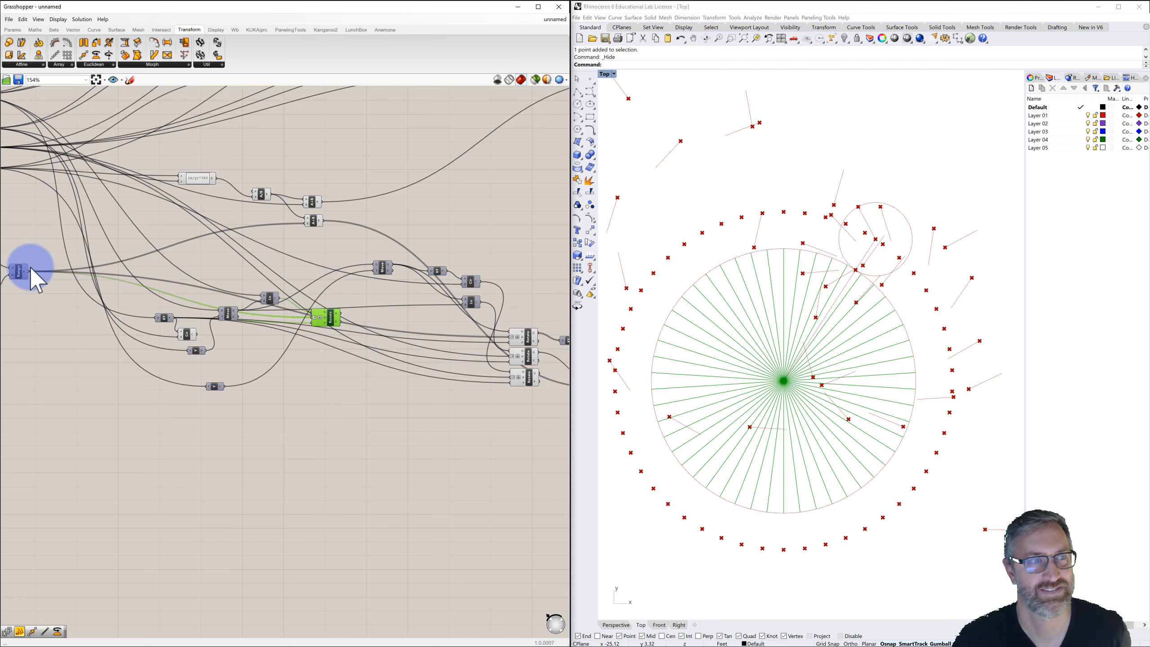
Connect the Range output to the copied rotation components further down the chain.
{"action": "left_click_drag", "start_coordinate": [27, 271], "coordinate": [512, 375]}
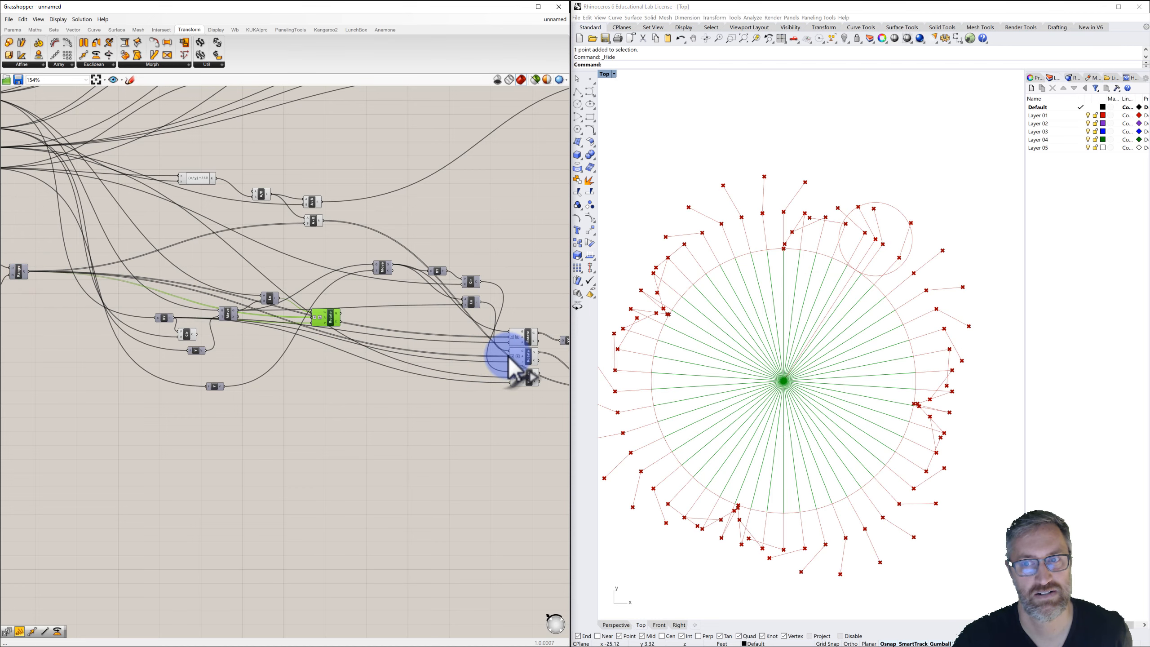
{"action": "left_click_drag", "start_coordinate": [29, 272], "coordinate": [509, 376]}
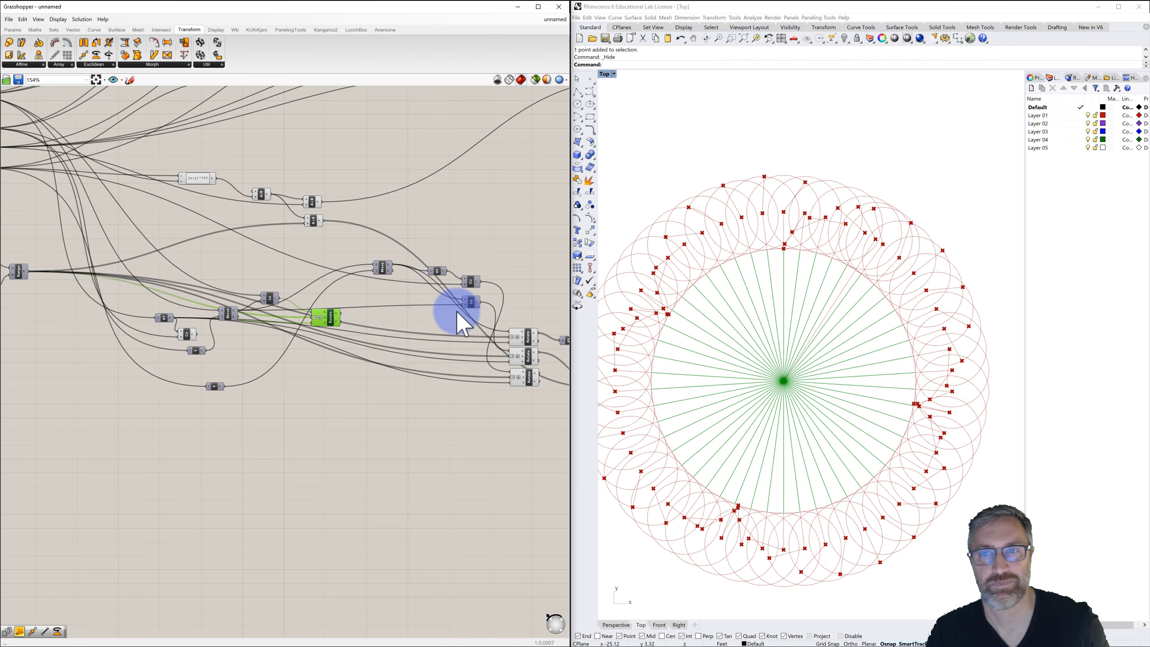
Examine the overall definition layout and the resulting rotated pattern in the Rhino viewport.
{"action": "scroll", "coordinate": [445, 243], "scroll_direction": "down", "scroll_amount": 4}
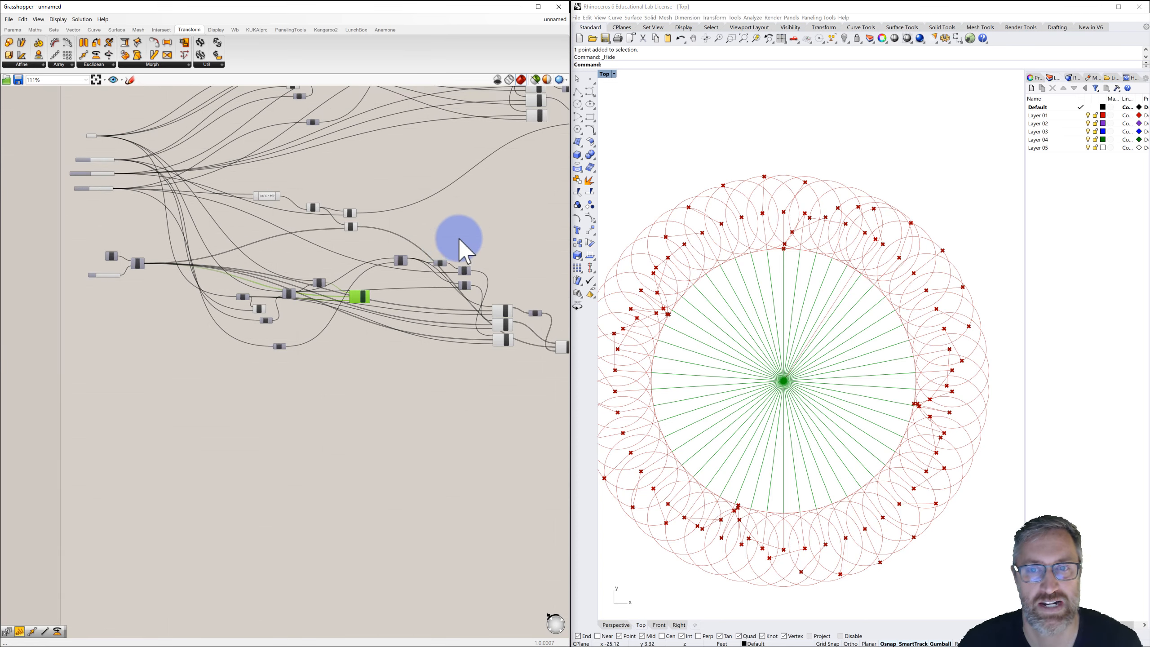
{"action": "right_click_drag", "start_coordinate": [458, 238], "coordinate": [416, 245]}
{"action": "left_click", "coordinate": [442, 237]}
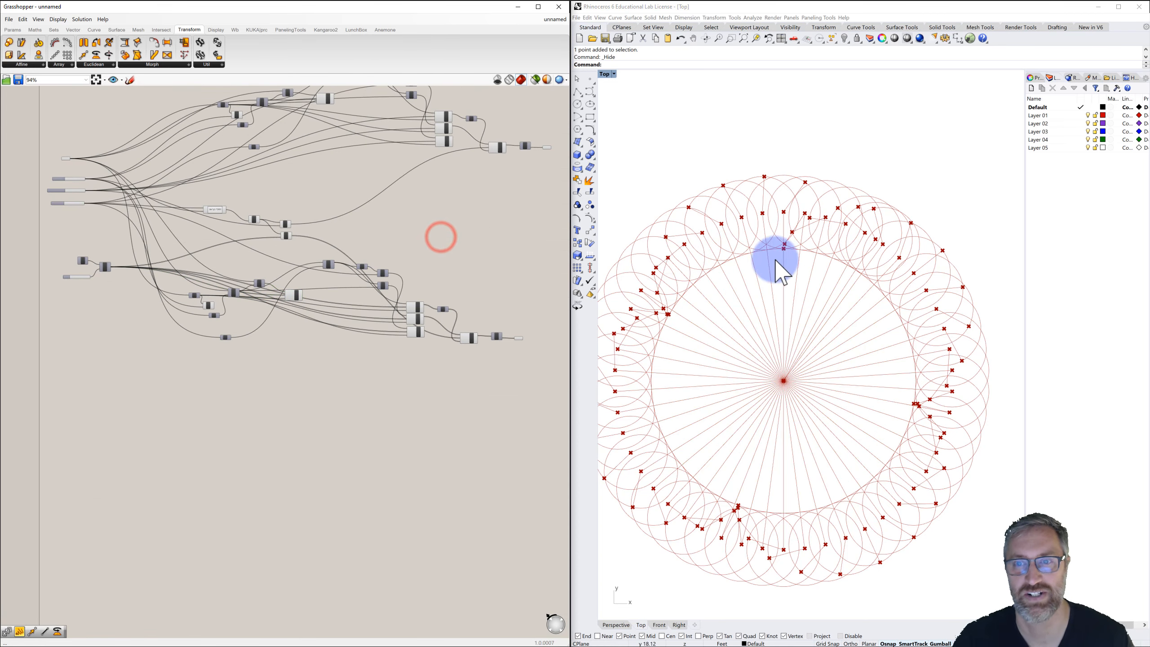
{"action": "right_click_drag", "start_coordinate": [691, 290], "coordinate": [736, 269]}
{"action": "scroll", "coordinate": [718, 267], "scroll_direction": "down", "scroll_amount": 2}
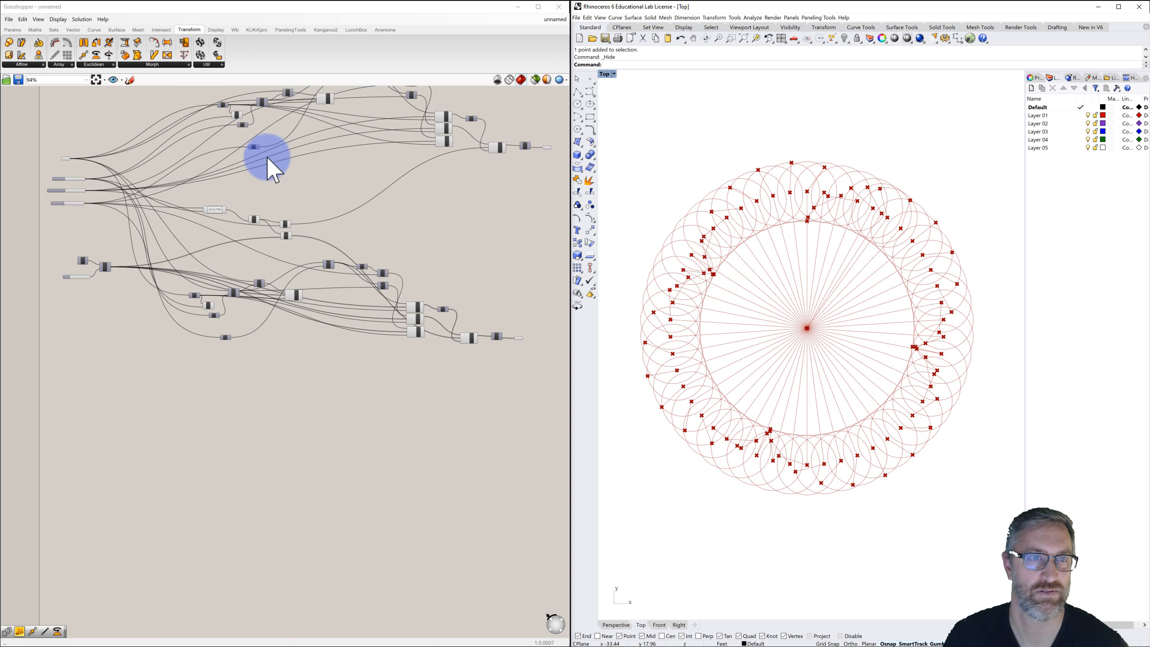
{"action": "right_click_drag", "start_coordinate": [282, 165], "coordinate": [281, 179]}
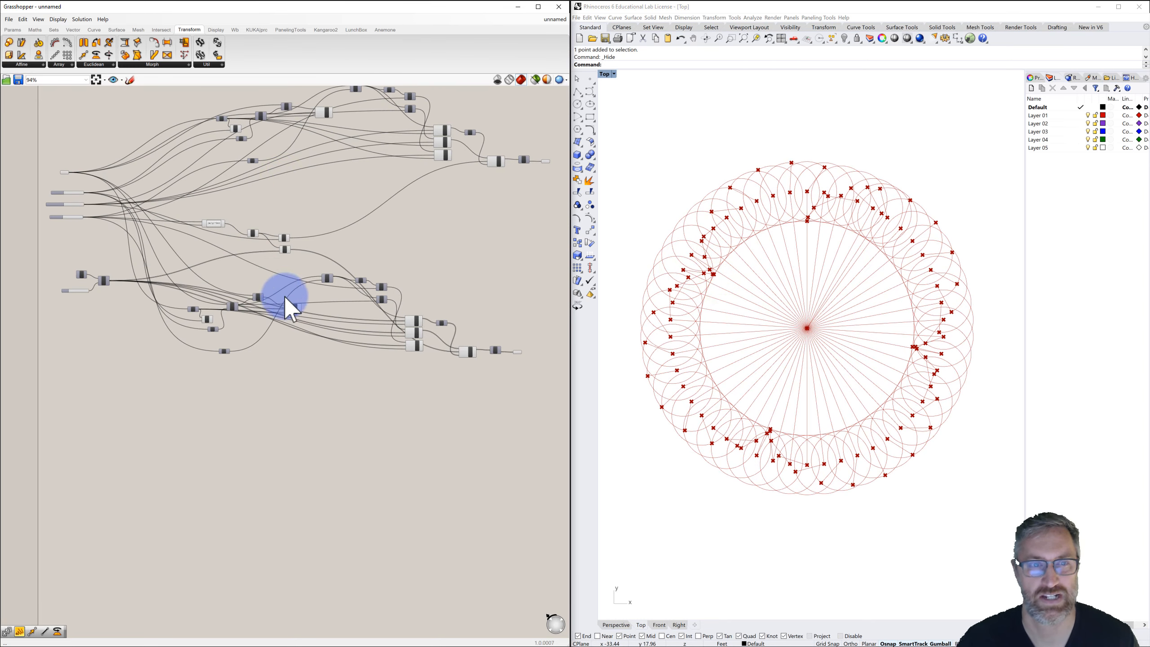
{"action": "scroll", "coordinate": [303, 300], "scroll_direction": "up", "scroll_amount": 3}
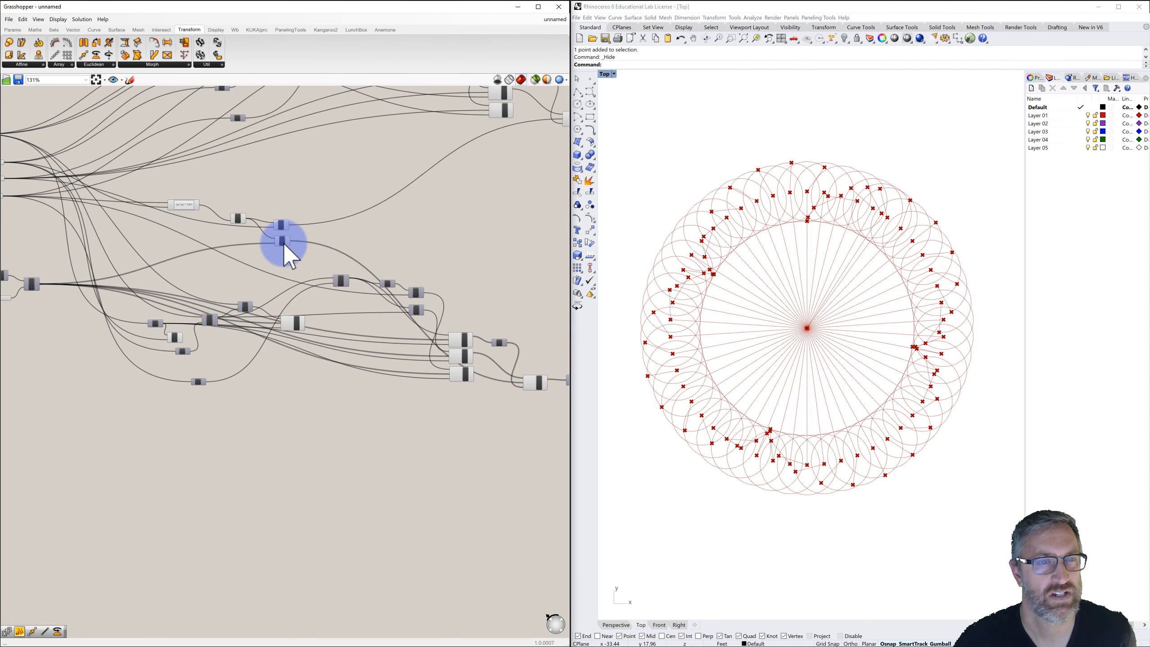
{"action": "scroll", "coordinate": [283, 245], "scroll_direction": "up", "scroll_amount": 7}
{"action": "mouse_move", "coordinate": [311, 315]}
{"action": "right_mouse_down"}
{"action": "mouse_move", "coordinate": [283, 249]}
{"action": "mouse_move", "coordinate": [393, 239]}
{"action": "right_mouse_up"}
{"action": "right_click_drag", "start_coordinate": [201, 266], "coordinate": [346, 266]}
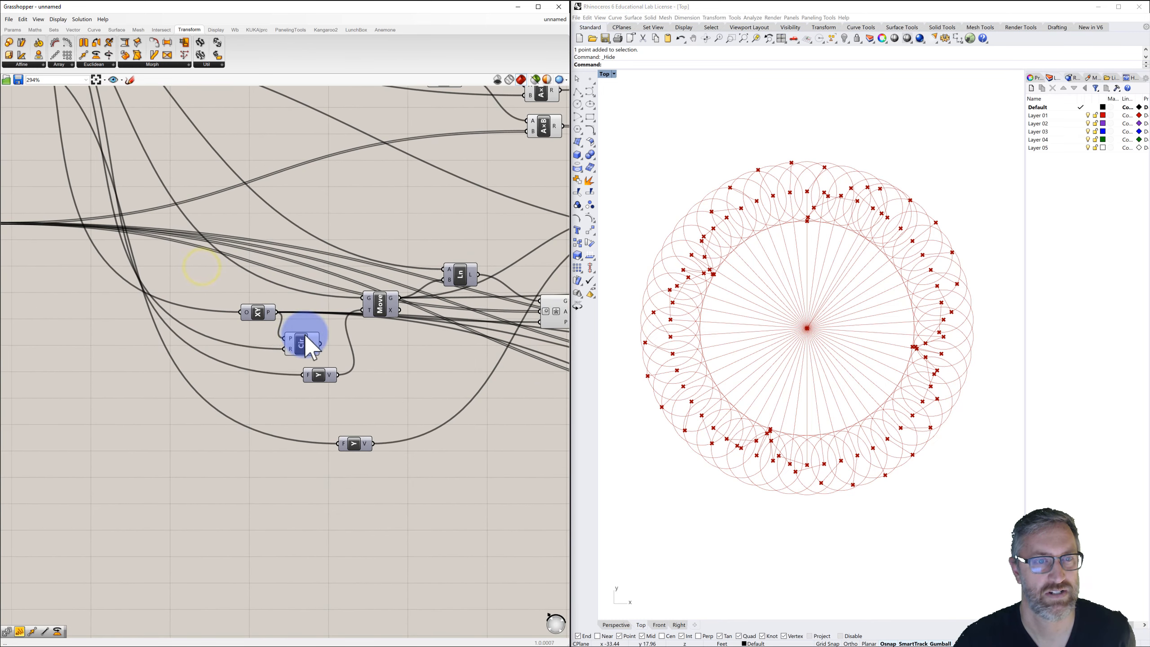
Turn off the preview of the copied rotation component that produces the radial lines.
{"action": "left_click", "coordinate": [300, 344]}
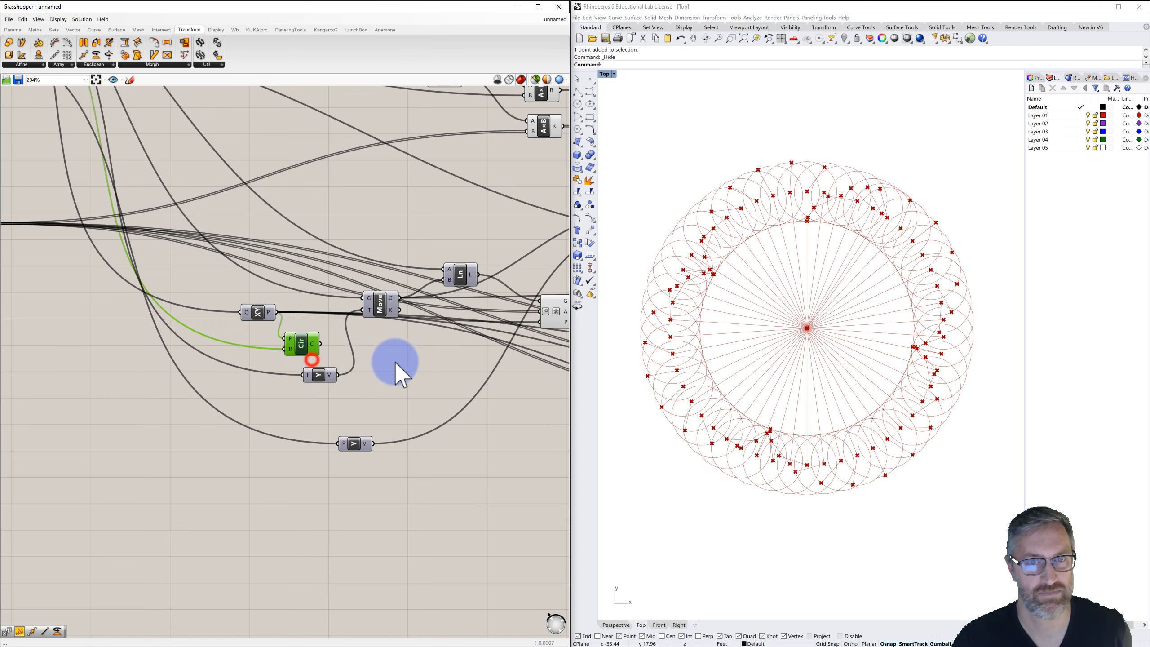
{"action": "right_click_drag", "start_coordinate": [391, 362], "coordinate": [207, 349]}
{"action": "left_click", "coordinate": [391, 294]}
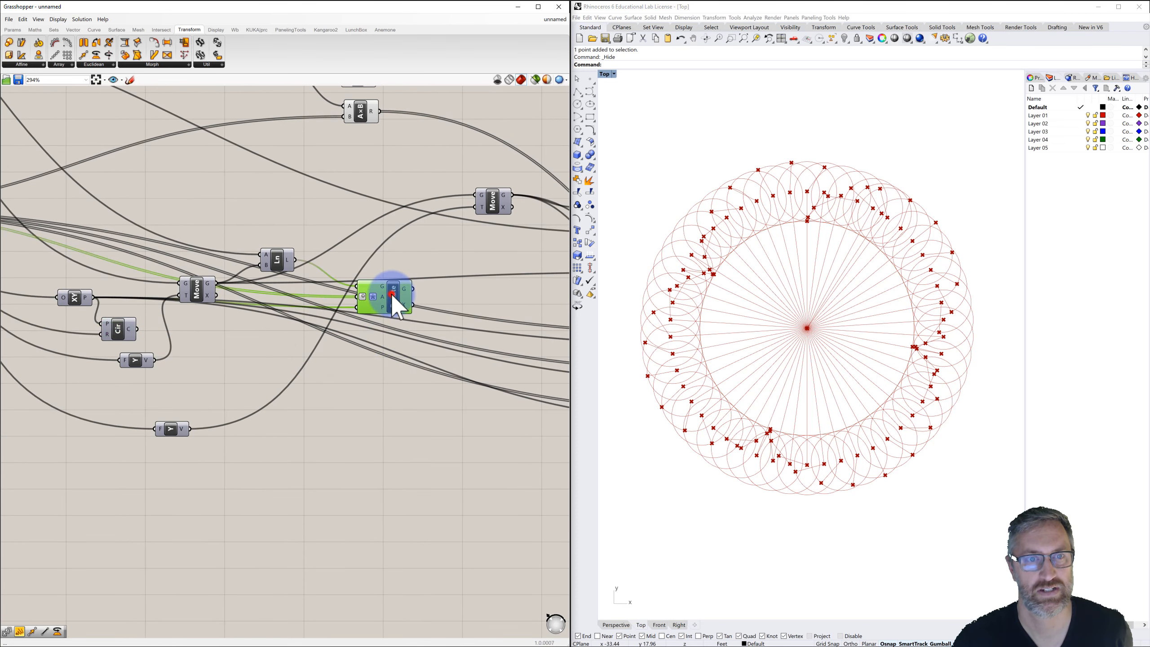
{"action": "right_click", "coordinate": [392, 294]}
{"action": "left_click", "coordinate": [404, 308]}
Select the three stacked copied rotation components and turn off their preview.
{"action": "scroll", "coordinate": [447, 295], "scroll_direction": "down", "scroll_amount": 3}
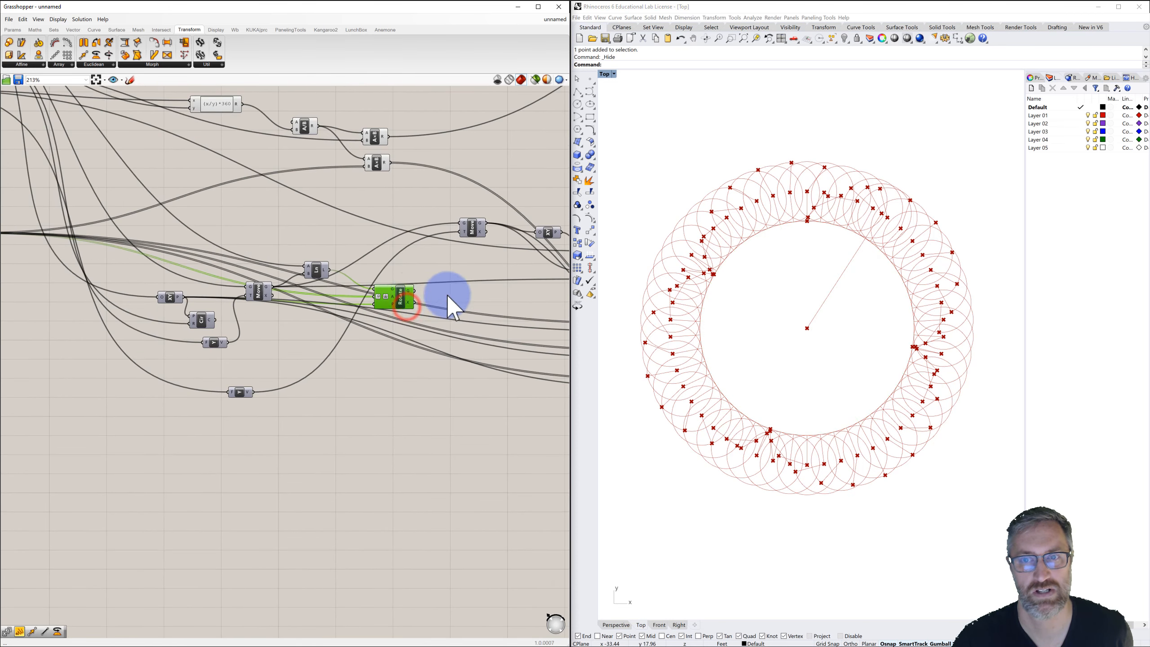
{"action": "right_click_drag", "start_coordinate": [434, 291], "coordinate": [254, 277]}
{"action": "scroll", "coordinate": [319, 289], "scroll_direction": "down", "scroll_amount": 2}
{"action": "right_click_drag", "start_coordinate": [319, 289], "coordinate": [266, 272]}
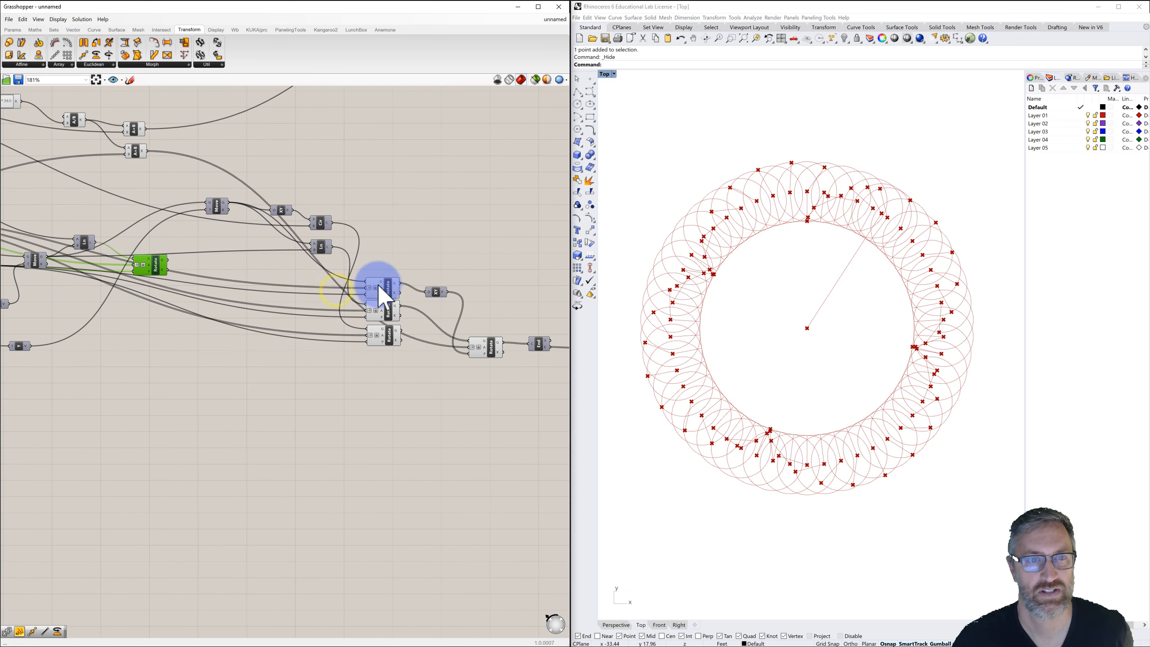
{"action": "left_click_drag", "start_coordinate": [359, 257], "coordinate": [394, 324]}
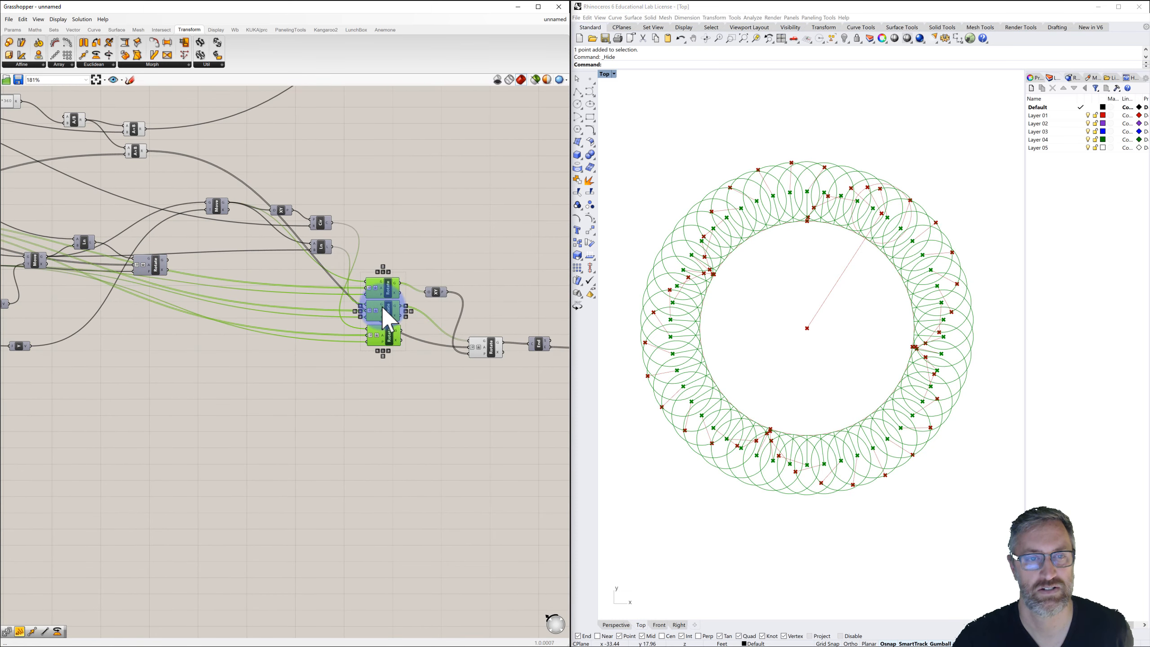
{"action": "middle_click", "coordinate": [380, 306]}
{"action": "left_click", "coordinate": [410, 277]}
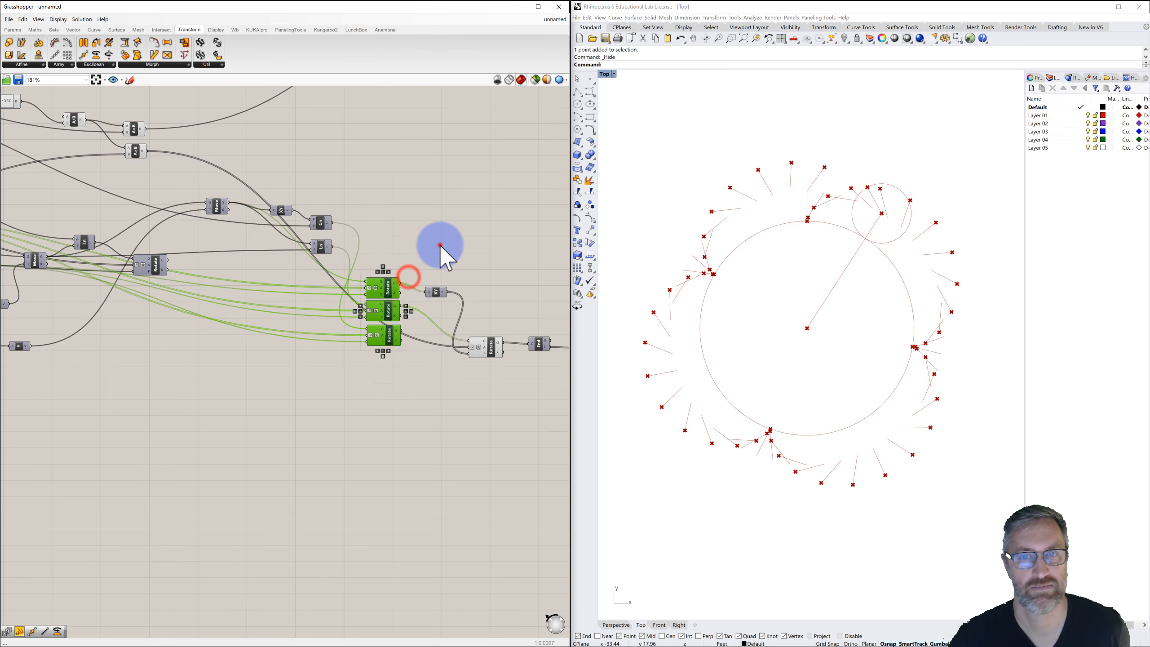
Turn off the preview of the component just before the end of the copy chain.
{"action": "right_click_drag", "start_coordinate": [475, 254], "coordinate": [377, 221]}
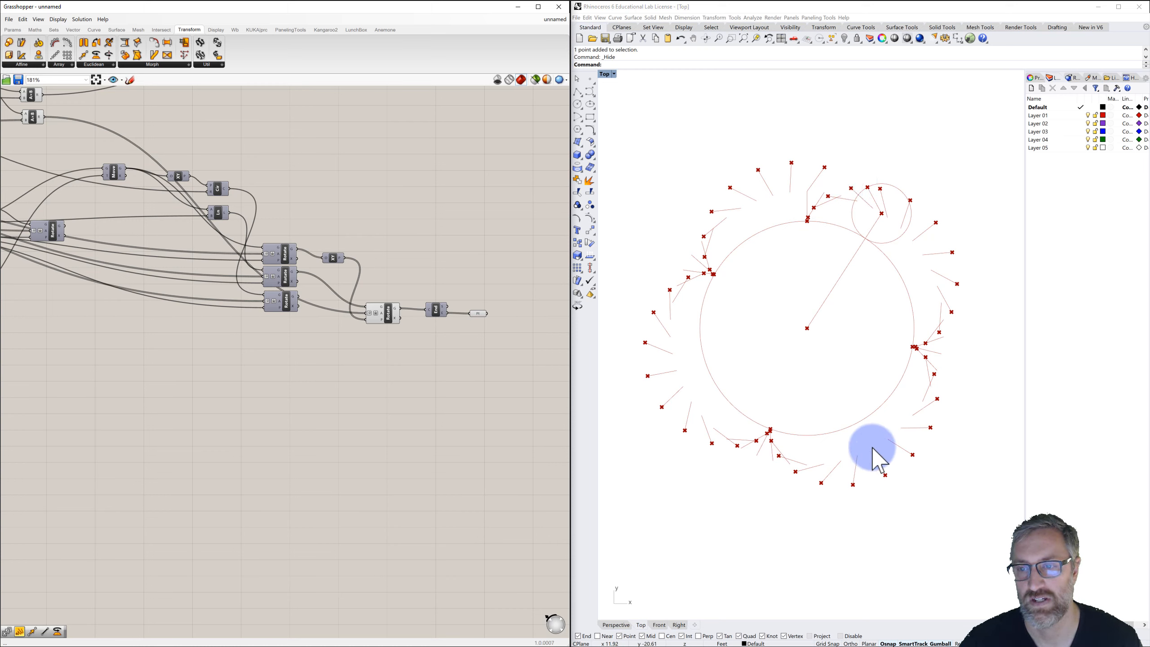
{"action": "left_click", "coordinate": [388, 312]}
{"action": "right_click", "coordinate": [389, 312]}
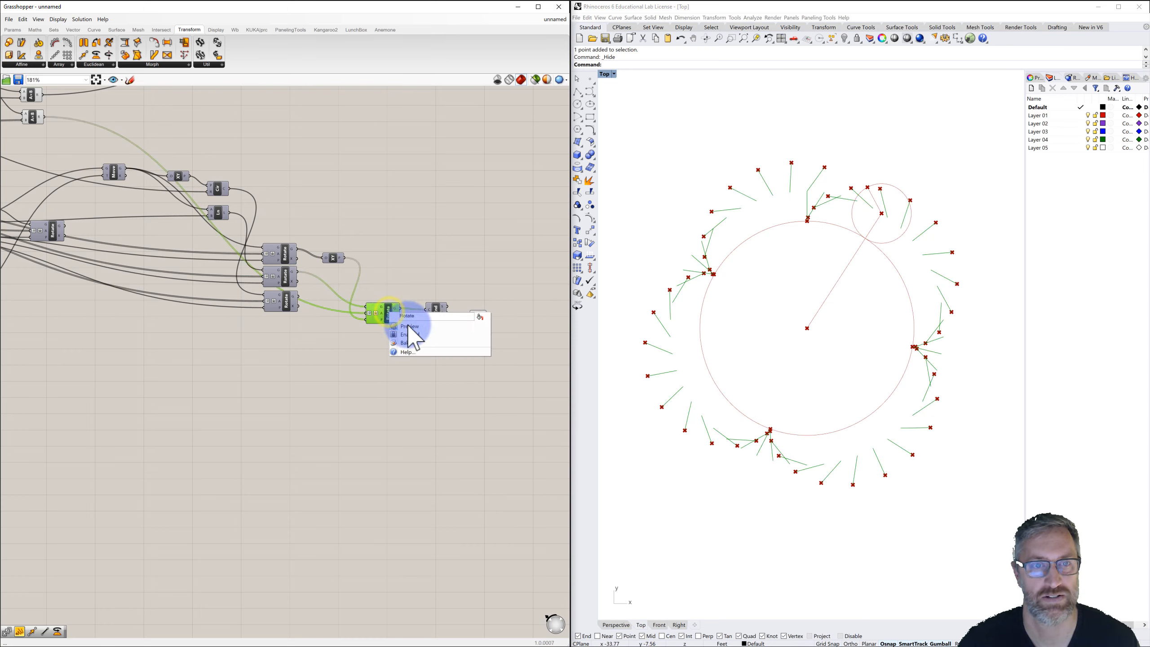
{"action": "left_click", "coordinate": [408, 326]}
{"action": "left_click", "coordinate": [443, 270]}
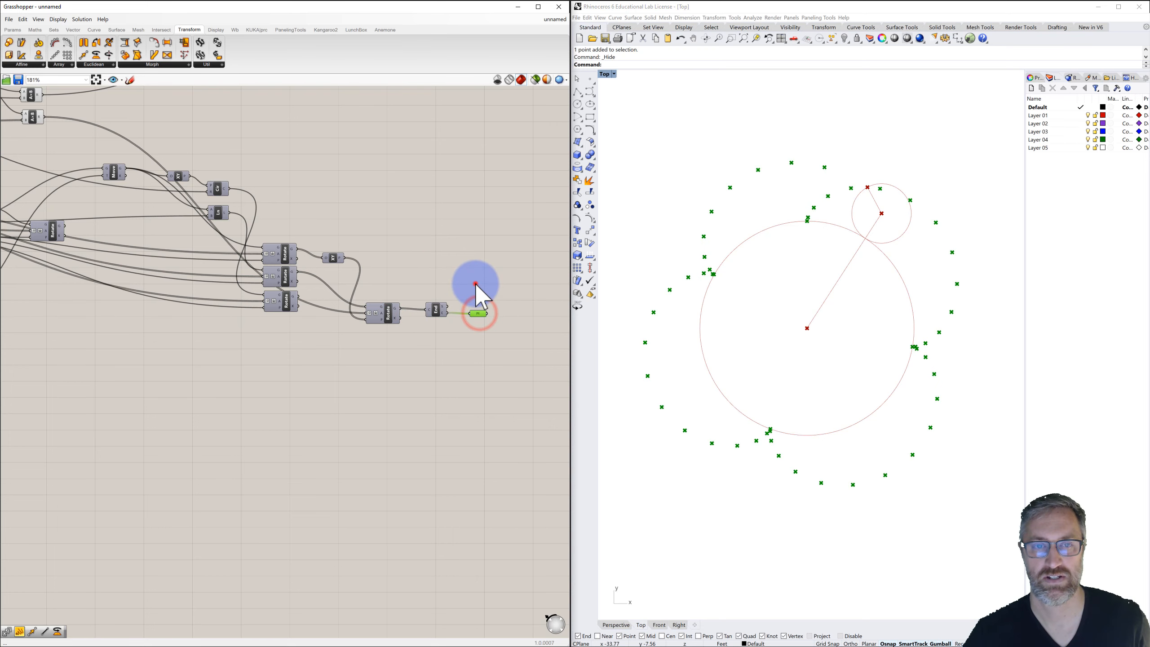
Add an Interpolate component and feed it the end point parameter to draw a curve through the points.
{"action": "right_click_drag", "start_coordinate": [473, 283], "coordinate": [432, 288]}
{"action": "double_click", "coordinate": [458, 286]}
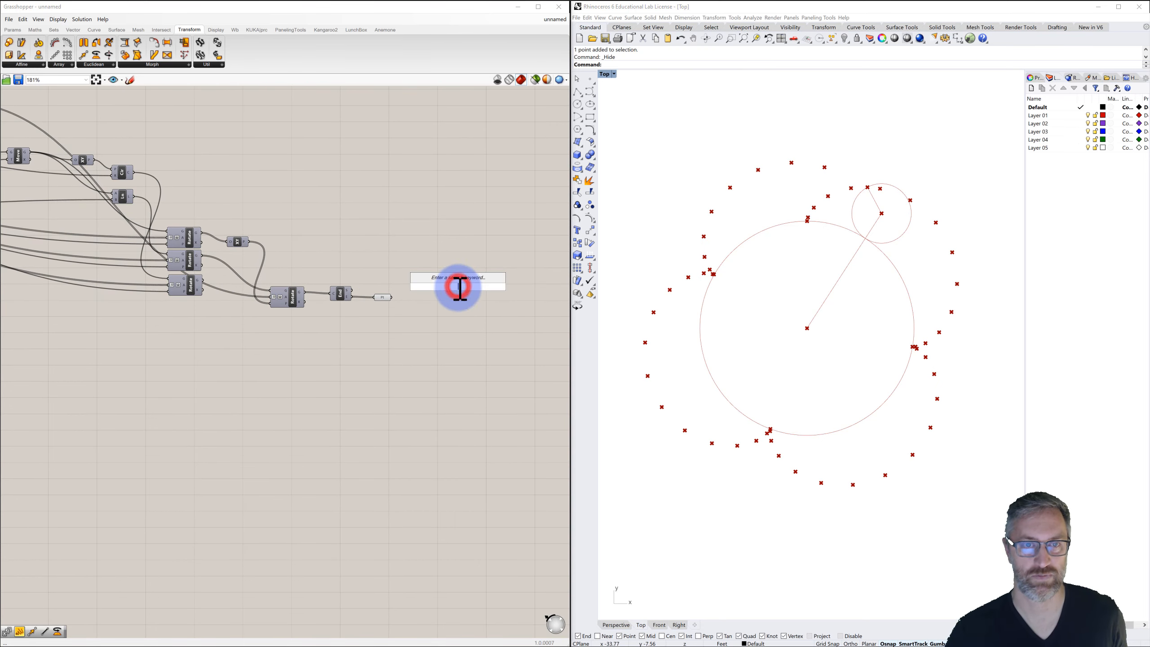
{"action": "type", "text": "inter"}
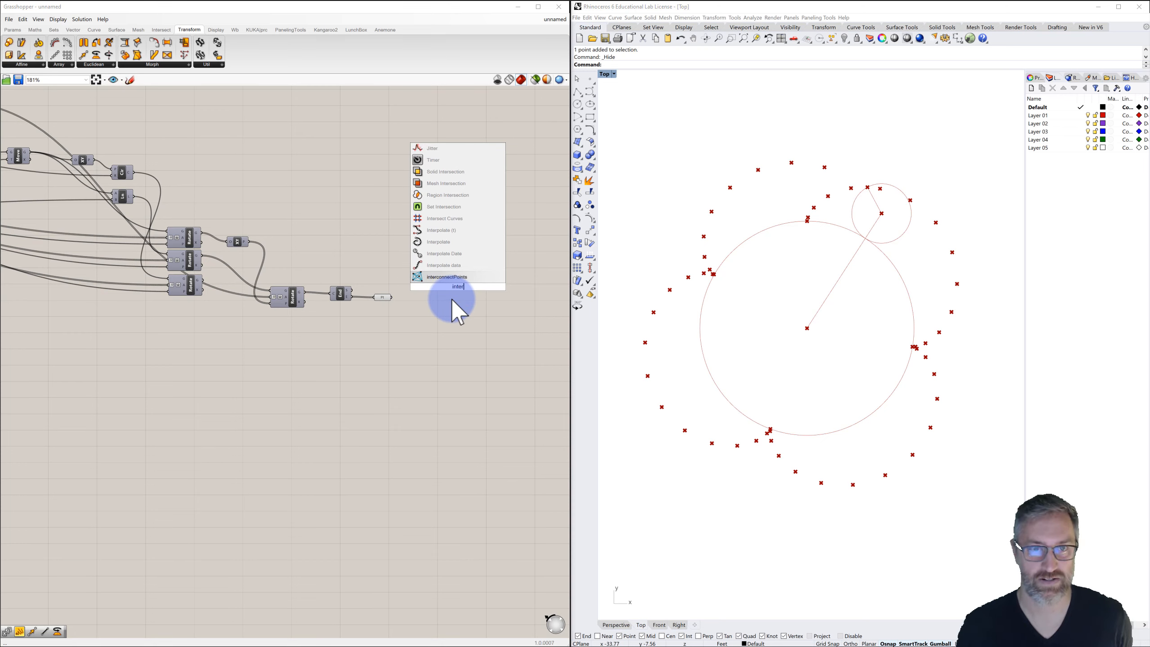
{"action": "left_click", "coordinate": [440, 241]}
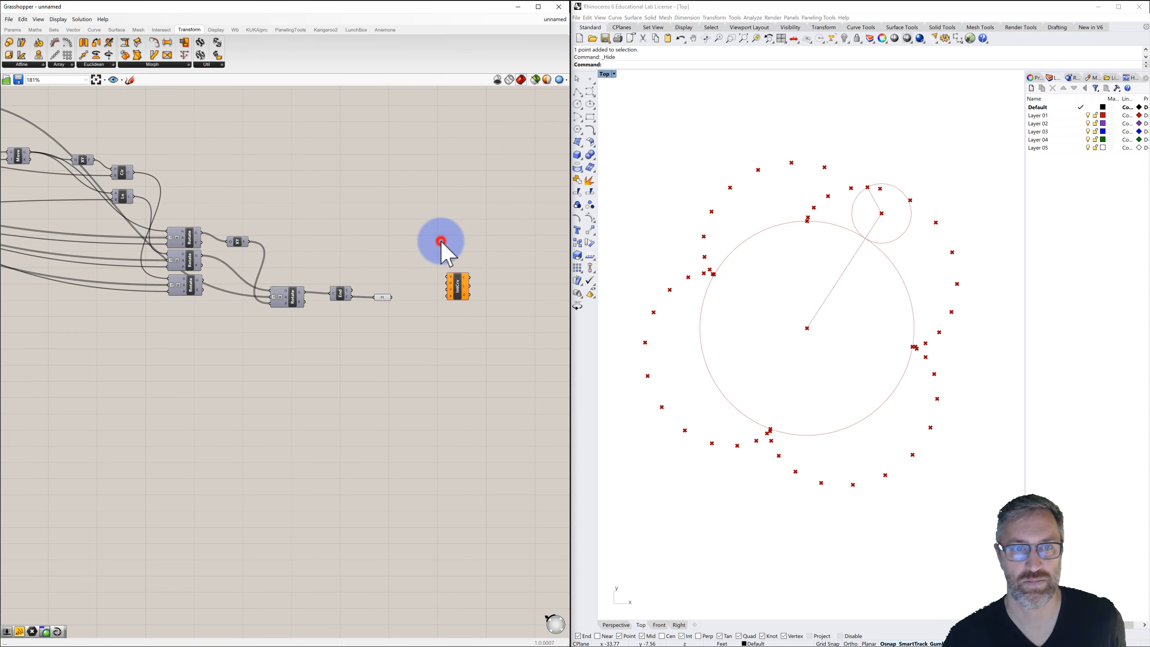
{"action": "left_click_drag", "start_coordinate": [461, 283], "coordinate": [438, 295]}
{"action": "left_click", "coordinate": [383, 298]}
{"action": "right_click", "coordinate": [383, 298]}
{"action": "left_click", "coordinate": [395, 309]}
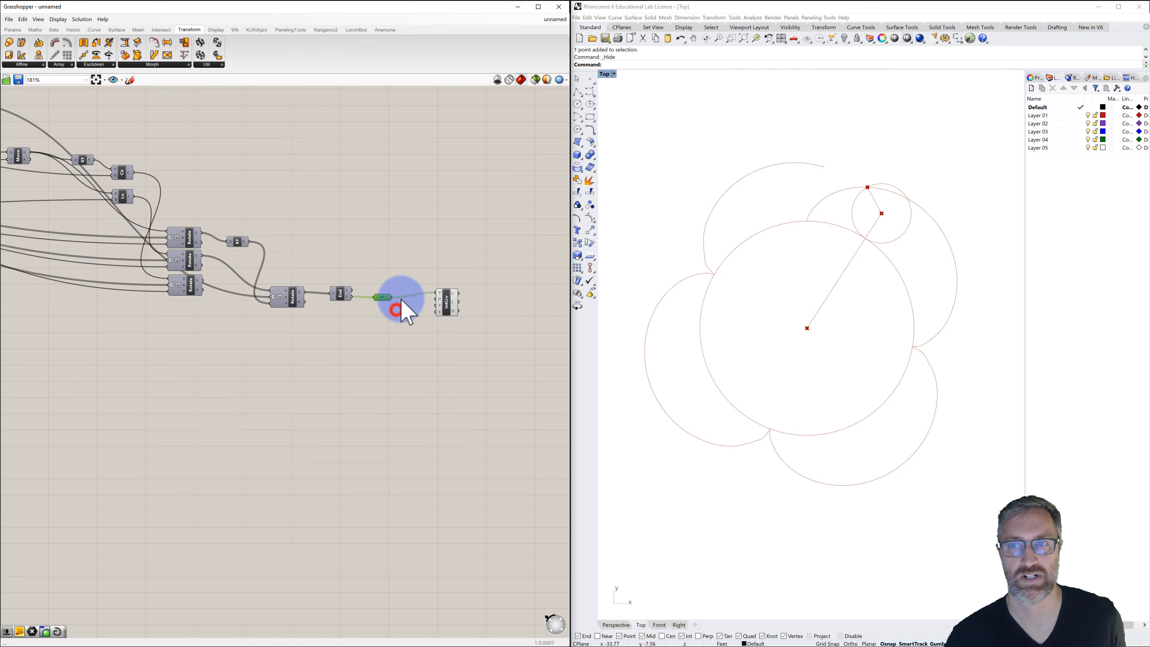
Set the Animated Rotation slider to 360.
{"action": "scroll", "coordinate": [426, 241], "scroll_direction": "down", "scroll_amount": 3}
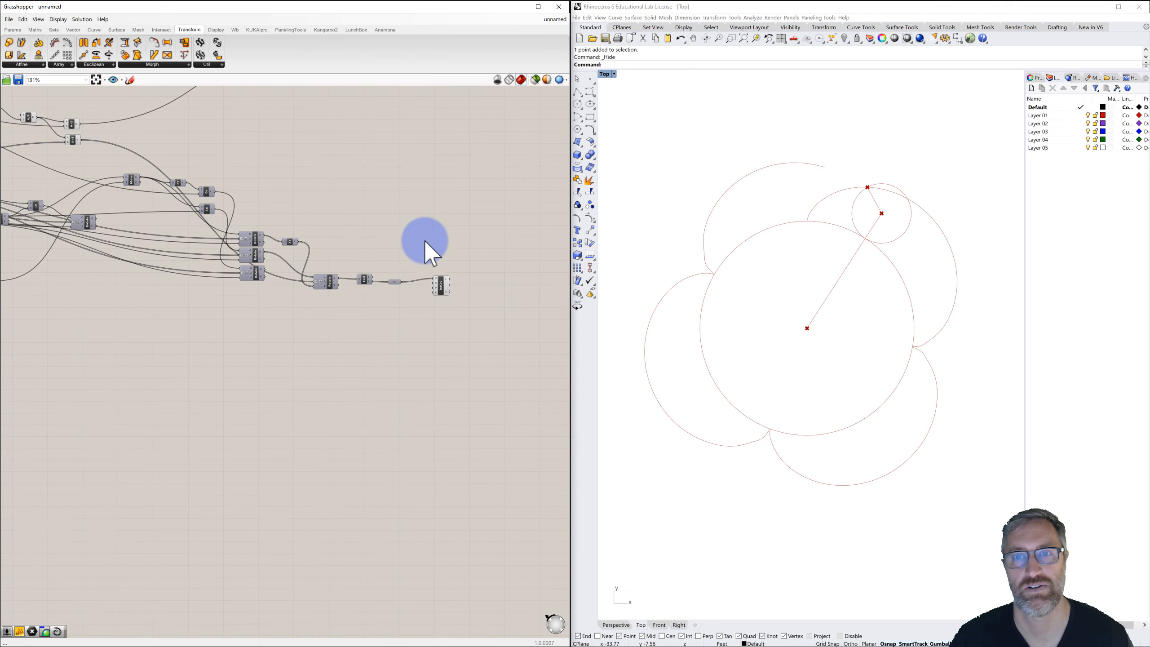
{"action": "right_click_drag", "start_coordinate": [424, 240], "coordinate": [280, 247]}
{"action": "scroll", "coordinate": [233, 215], "scroll_direction": "up", "scroll_amount": 5}
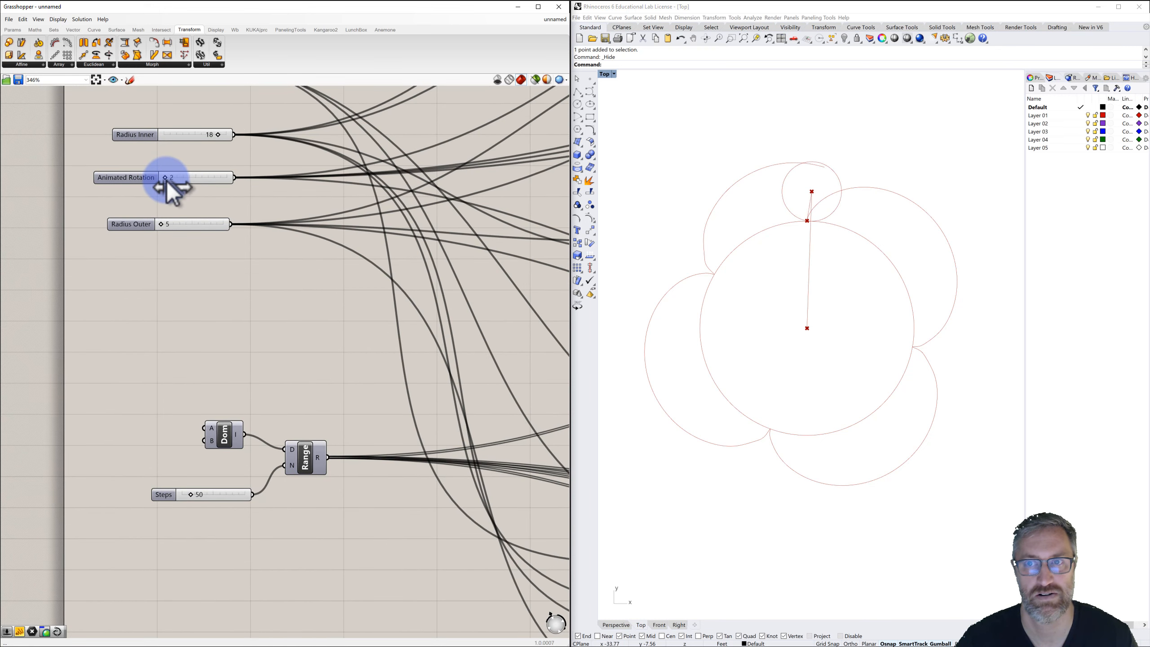
{"action": "left_click_drag", "start_coordinate": [174, 183], "coordinate": [243, 186]}
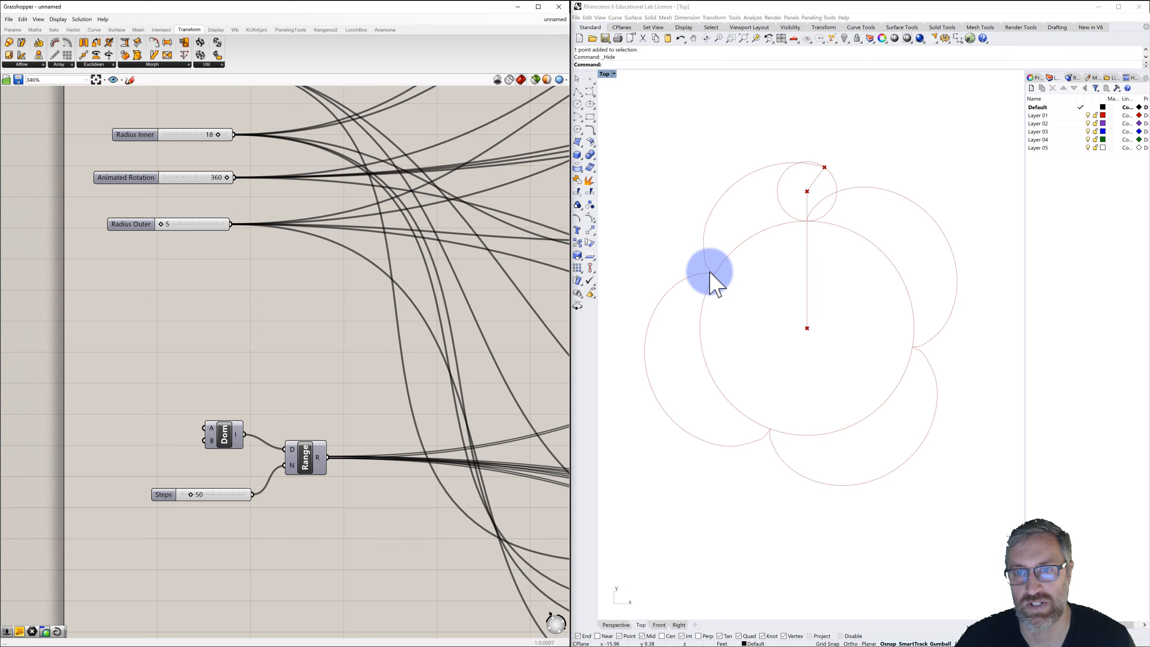
Turn the preview of the point parameter feeding the Interpolate component back on.
{"action": "scroll", "coordinate": [417, 327], "scroll_direction": "down", "scroll_amount": 2}
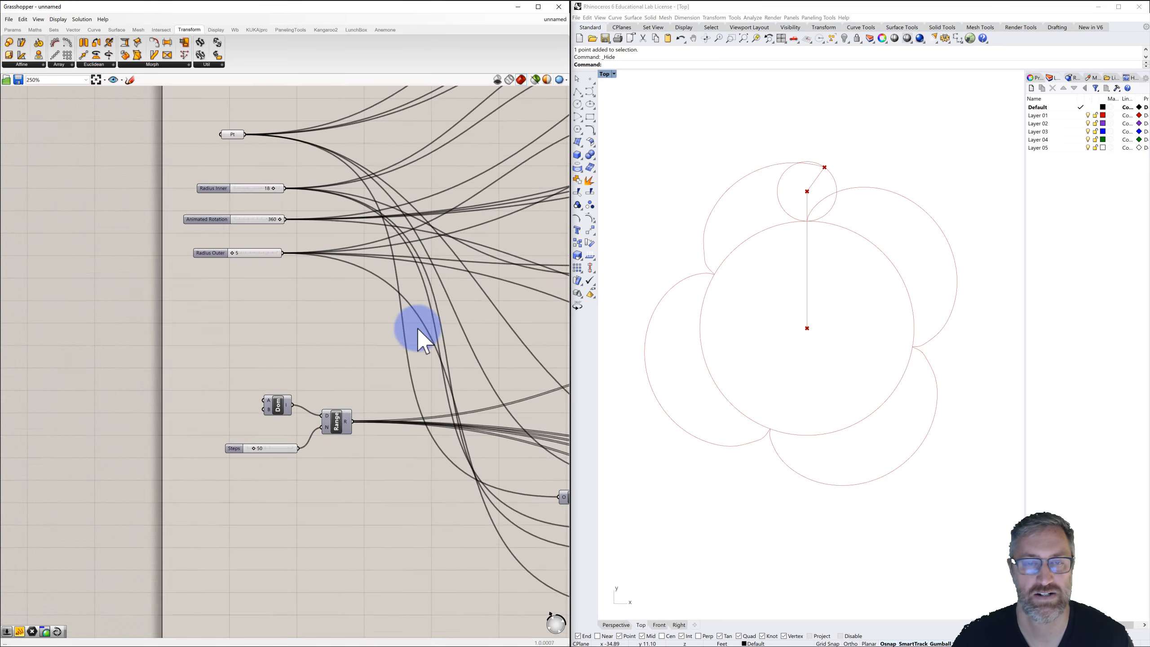
{"action": "scroll", "coordinate": [417, 327], "scroll_direction": "down", "scroll_amount": 2}
{"action": "right_click_drag", "start_coordinate": [444, 329], "coordinate": [336, 301]}
{"action": "right_click_drag", "start_coordinate": [450, 307], "coordinate": [294, 281]}
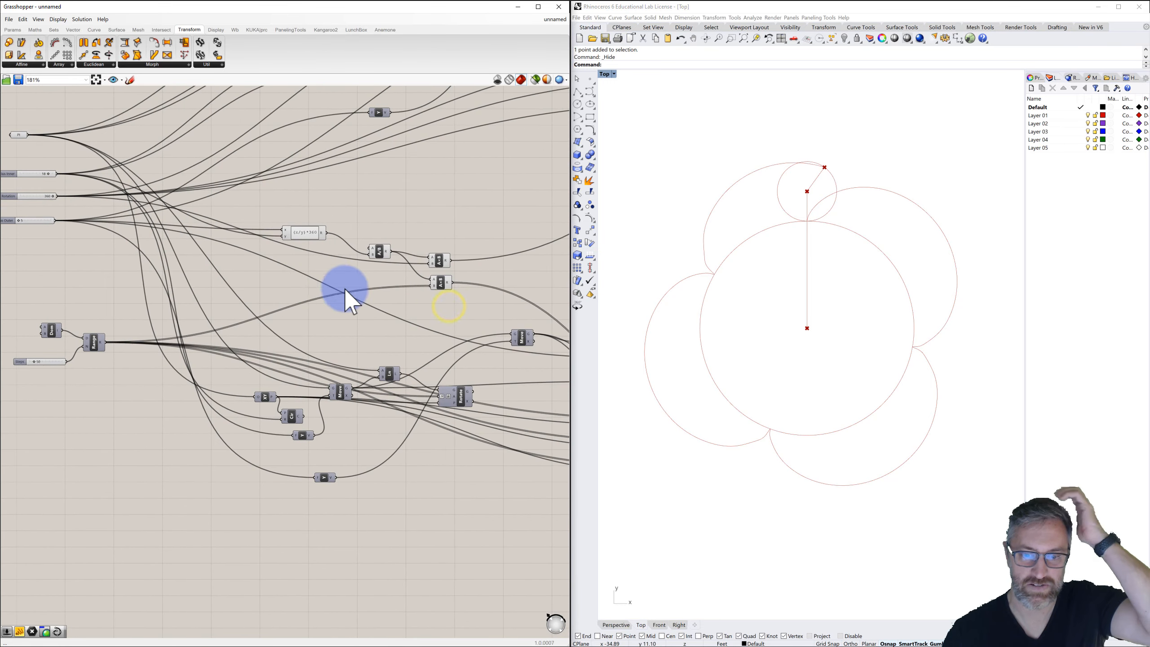
{"action": "scroll", "coordinate": [344, 288], "scroll_direction": "down", "scroll_amount": 2}
{"action": "right_click_drag", "start_coordinate": [430, 302], "coordinate": [284, 270]}
{"action": "scroll", "coordinate": [455, 297], "scroll_direction": "down", "scroll_amount": 1}
{"action": "right_click_drag", "start_coordinate": [451, 299], "coordinate": [380, 269]}
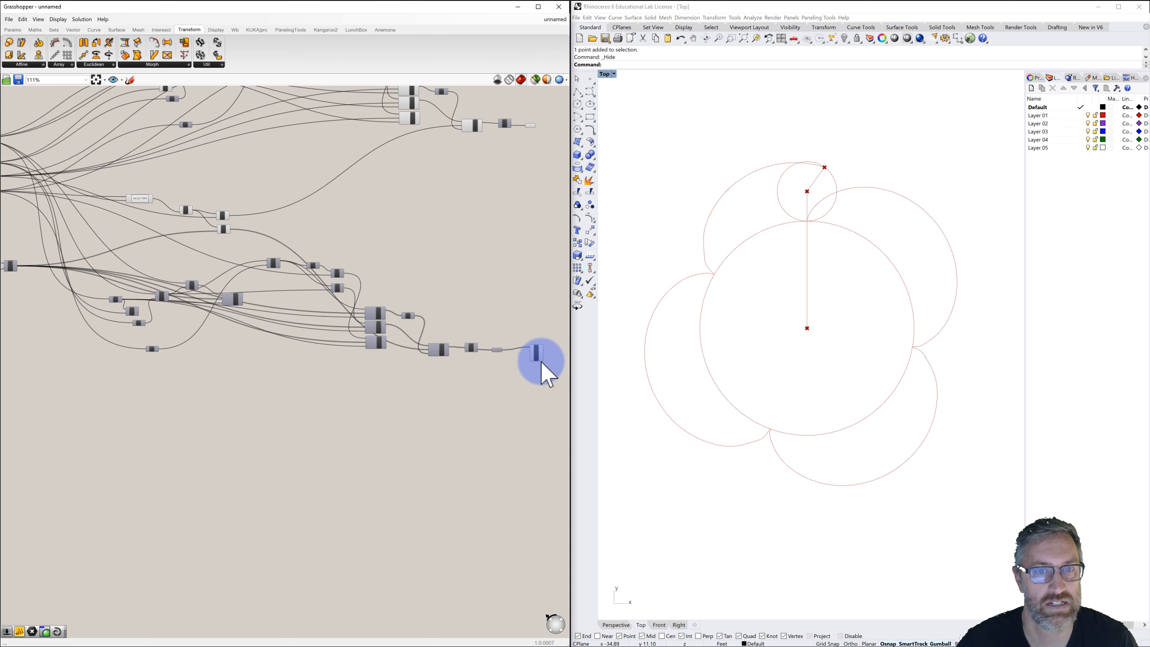
{"action": "scroll", "coordinate": [542, 355], "scroll_direction": "up", "scroll_amount": 3}
{"action": "left_click", "coordinate": [457, 345]}
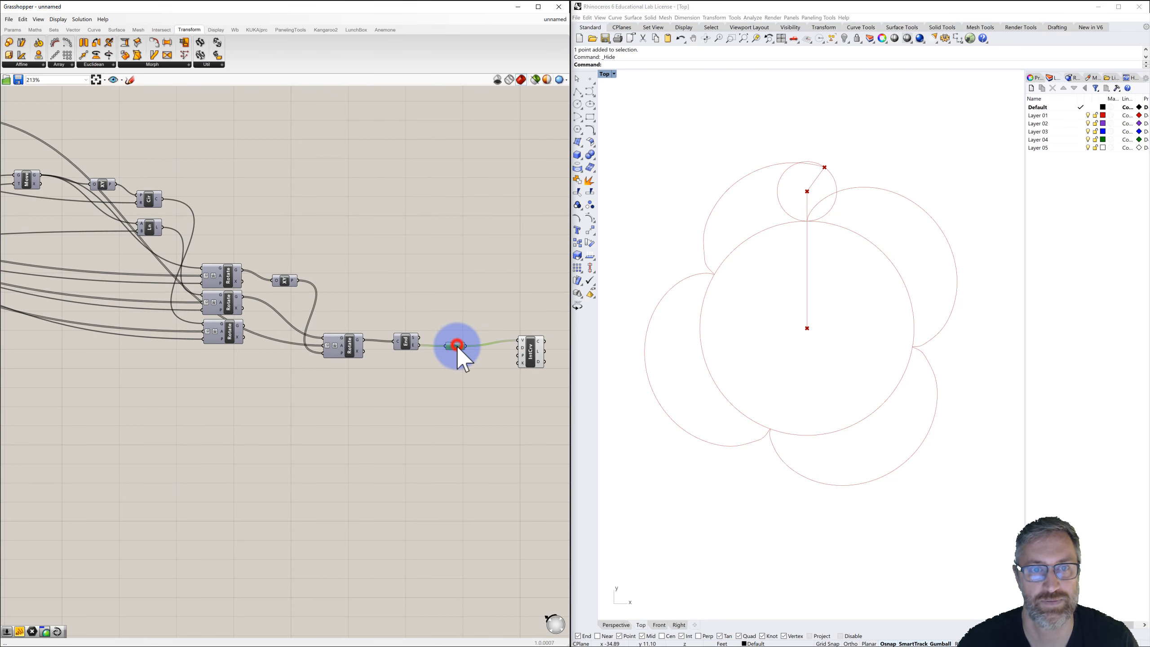
{"action": "right_click", "coordinate": [452, 345]}
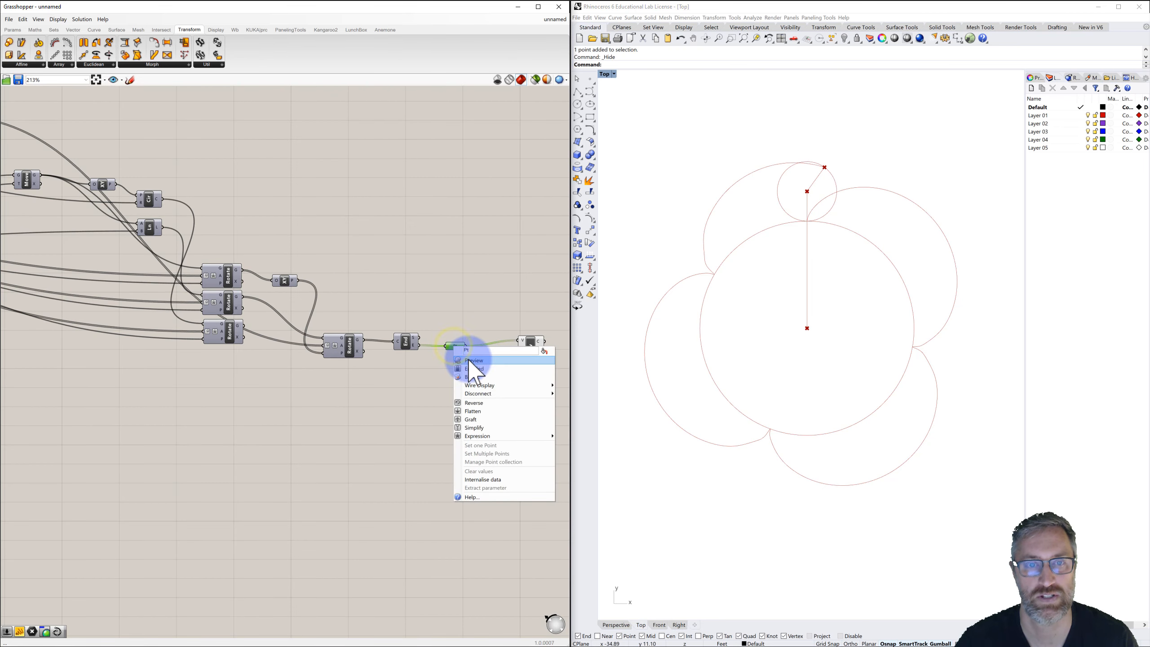
{"action": "left_click", "coordinate": [467, 360]}
{"action": "left_click", "coordinate": [466, 258]}
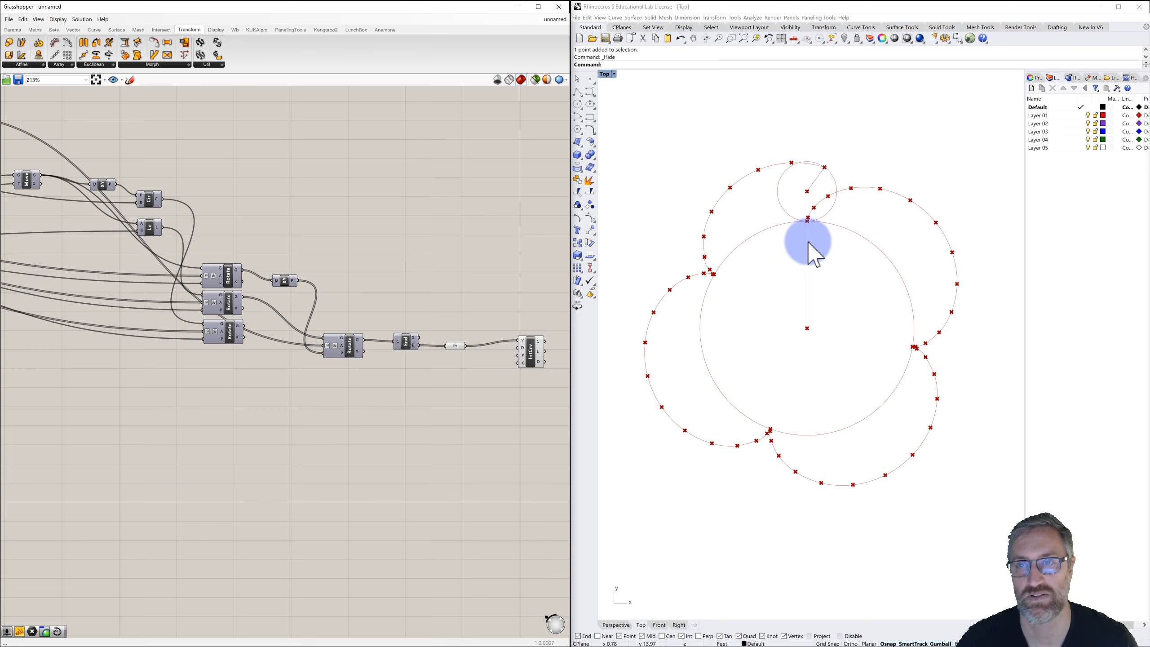
Add a Panel component beside the Range component.
{"action": "scroll", "coordinate": [491, 247], "scroll_direction": "down", "scroll_amount": 2}
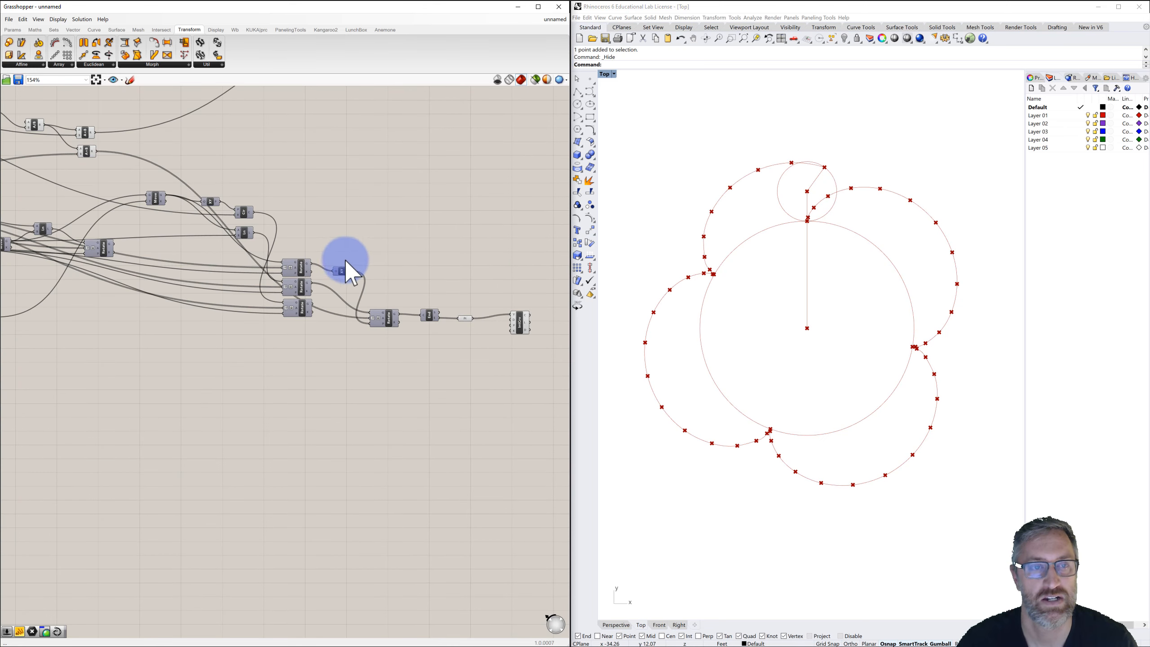
{"action": "right_click_drag", "start_coordinate": [344, 260], "coordinate": [496, 247]}
{"action": "right_click_drag", "start_coordinate": [275, 302], "coordinate": [405, 302]}
{"action": "right_click_drag", "start_coordinate": [197, 249], "coordinate": [374, 311]}
{"action": "scroll", "coordinate": [273, 261], "scroll_direction": "up", "scroll_amount": 4}
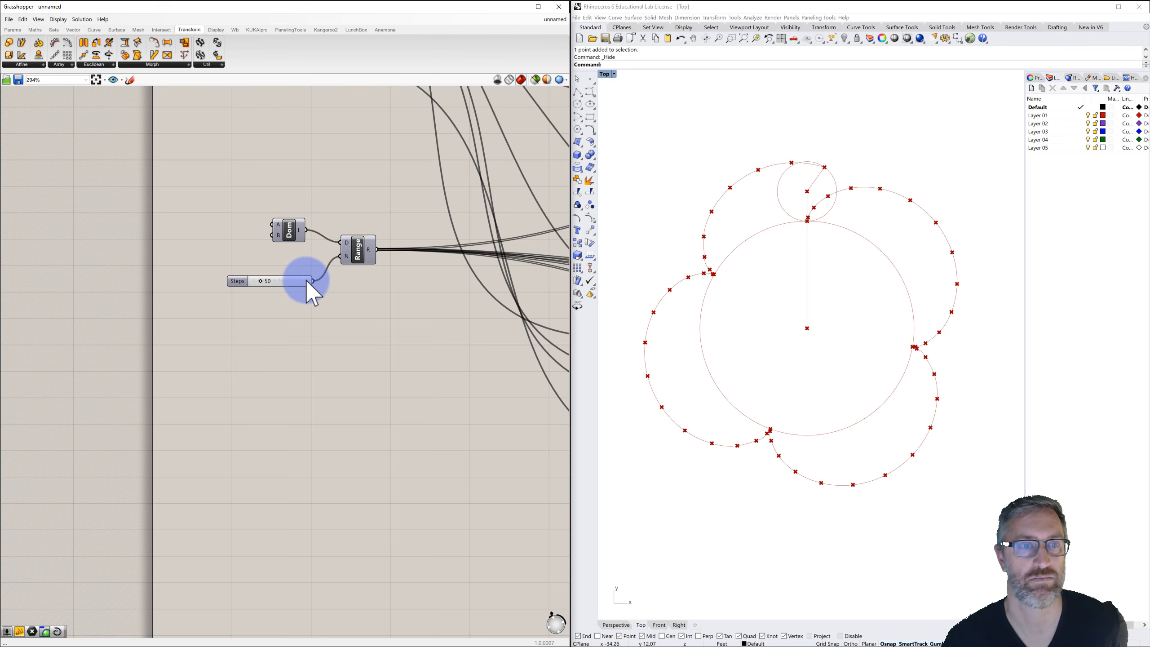
{"action": "right_click_drag", "start_coordinate": [374, 274], "coordinate": [336, 267]}
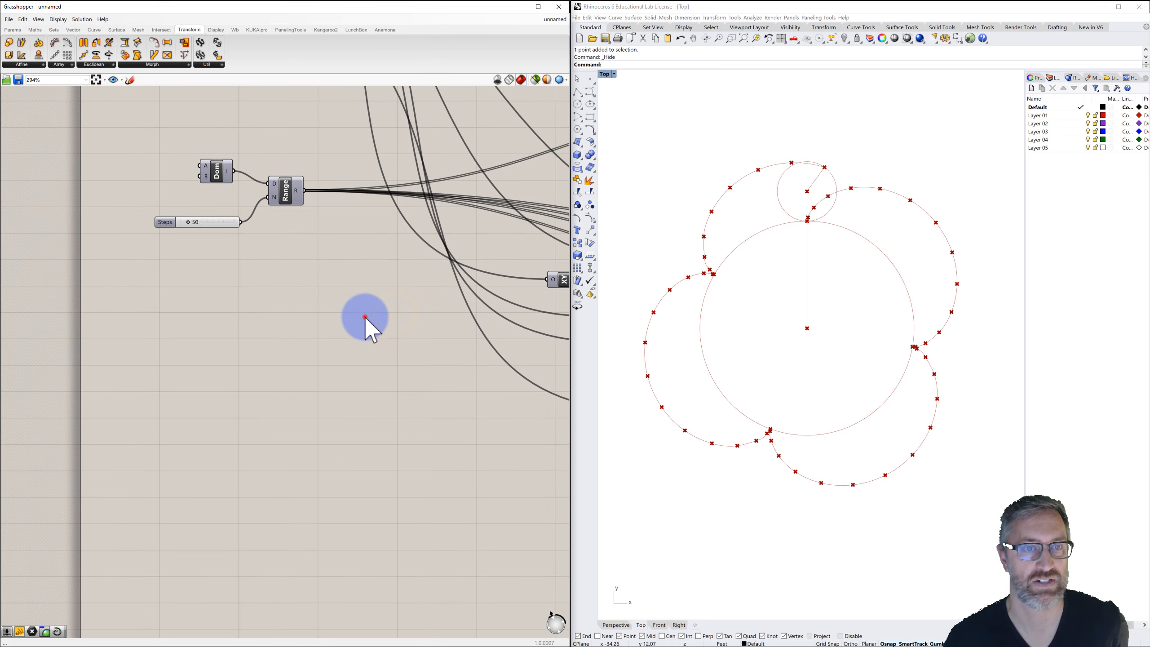
{"action": "double_click", "coordinate": [364, 316]}
{"action": "type", "text": "panel"}
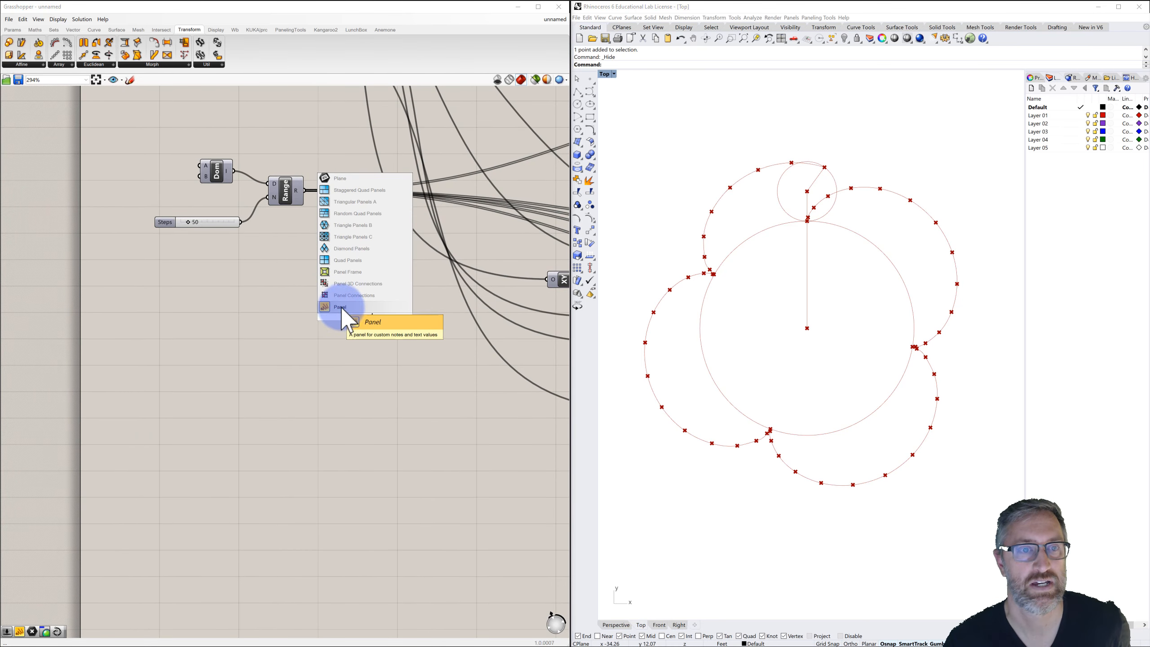
{"action": "left_click", "coordinate": [340, 307]}
{"action": "left_click_drag", "start_coordinate": [359, 307], "coordinate": [362, 289]}
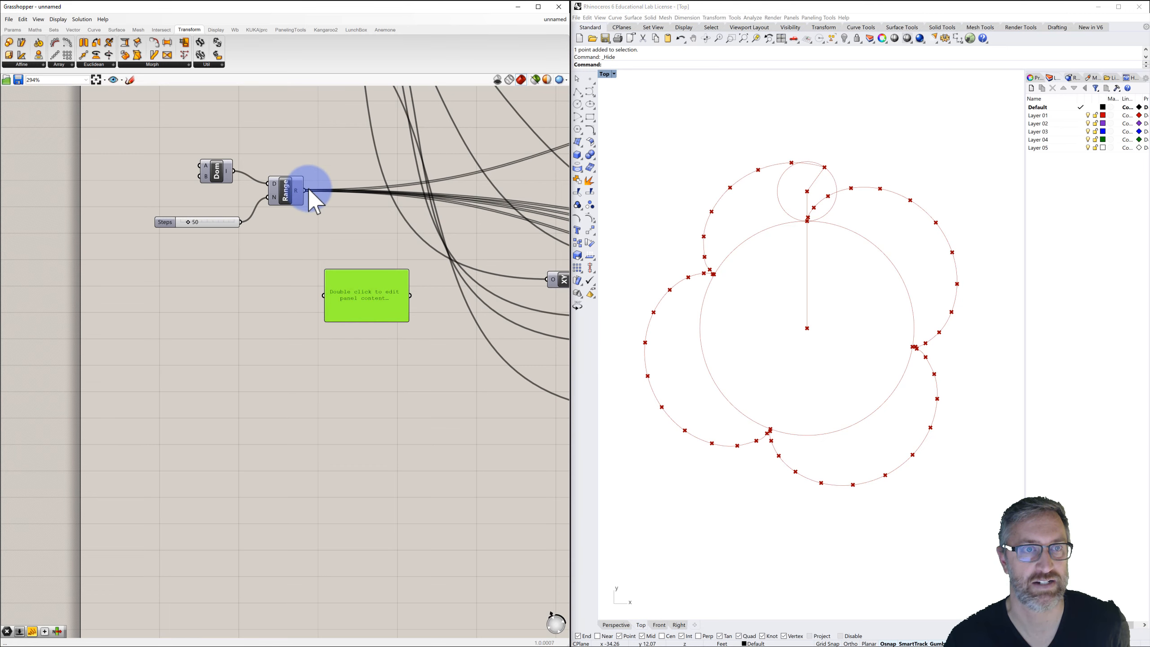
Connect the Range output to the Panel and enlarge the panel to list all the range values.
{"action": "left_click_drag", "start_coordinate": [307, 191], "coordinate": [368, 119]}
{"action": "left_click_drag", "start_coordinate": [366, 322], "coordinate": [366, 614]}
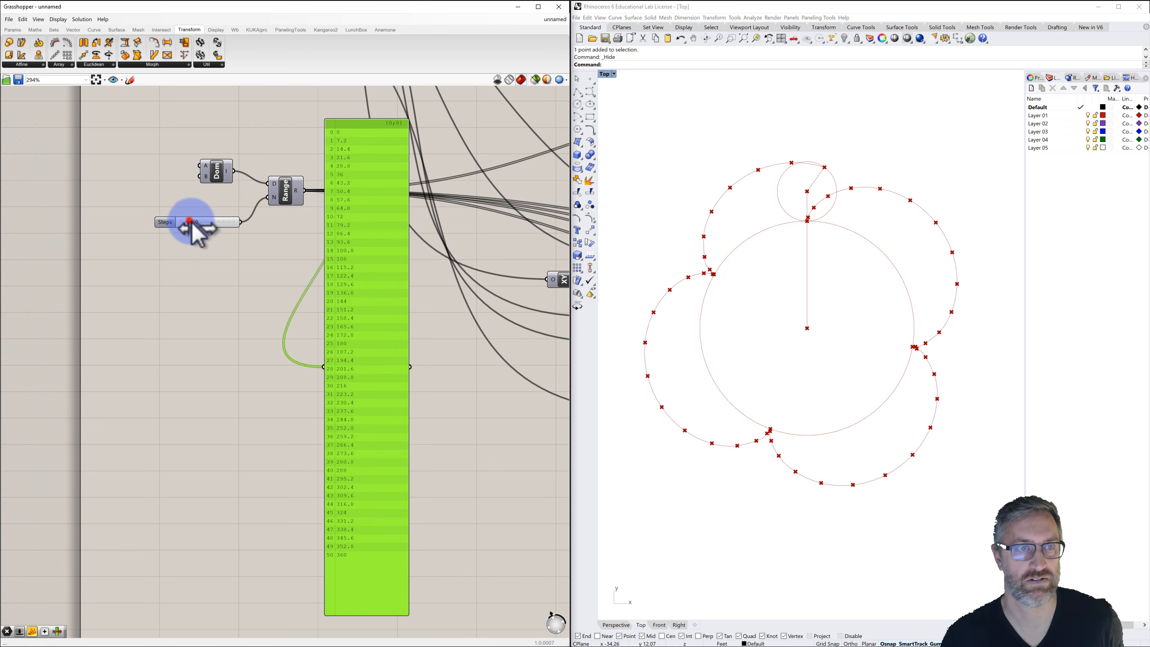
Increase the Steps slider feeding the Range component to 152.
{"action": "mouse_move", "coordinate": [190, 221]}
{"action": "left_mouse_down"}
{"action": "mouse_move", "coordinate": [229, 221]}
{"action": "mouse_move", "coordinate": [208, 224]}
{"action": "left_mouse_up"}
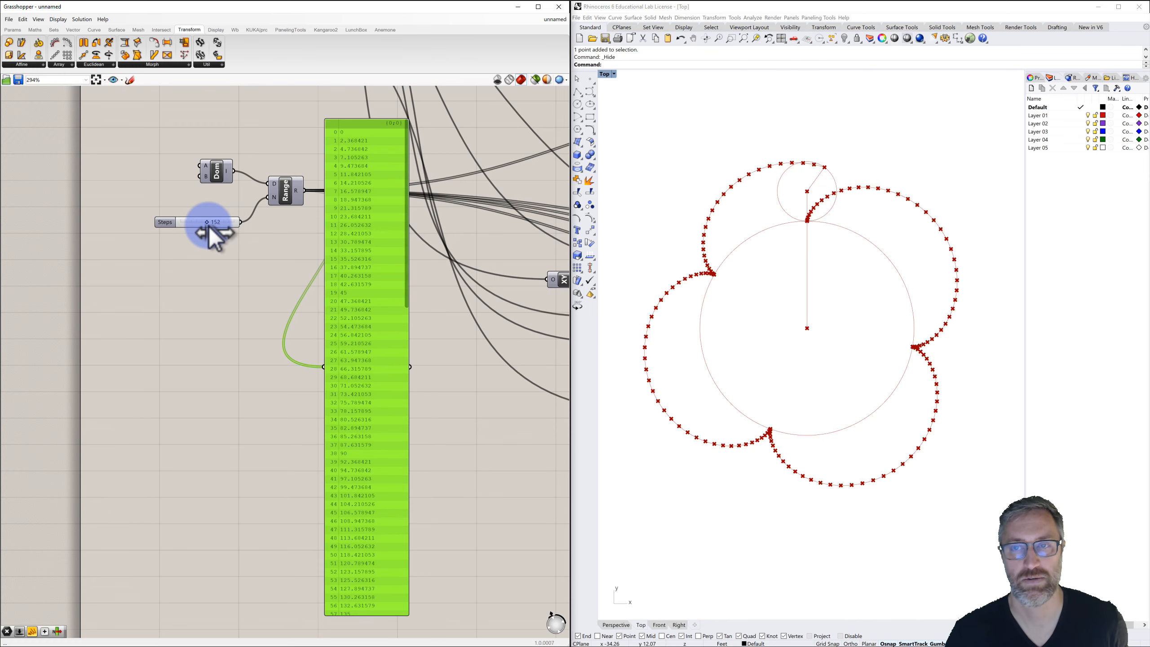
{"action": "left_click", "coordinate": [256, 263]}
Delete the Panel showing the range values.
{"action": "left_click", "coordinate": [369, 123]}
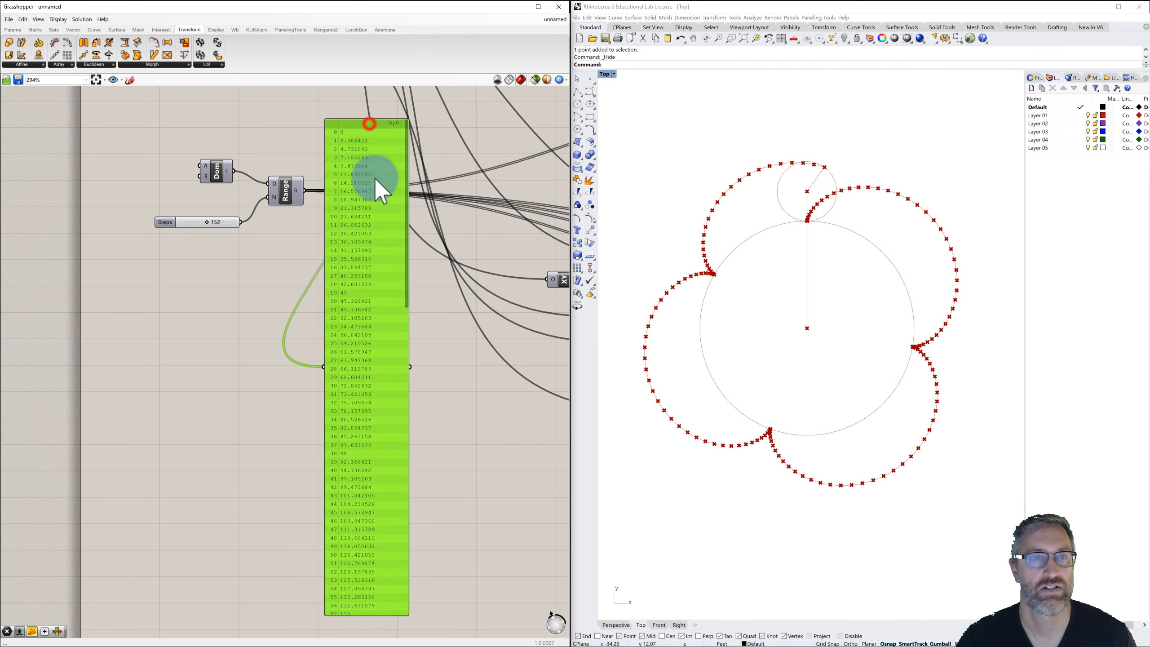
{"action": "left_click_drag", "start_coordinate": [375, 178], "coordinate": [375, 183]}
{"action": "key", "text": "Delete"}
Turn off the preview of the point parameter holding the traced cycloid points.
{"action": "scroll", "coordinate": [371, 231], "scroll_direction": "down", "scroll_amount": 3}
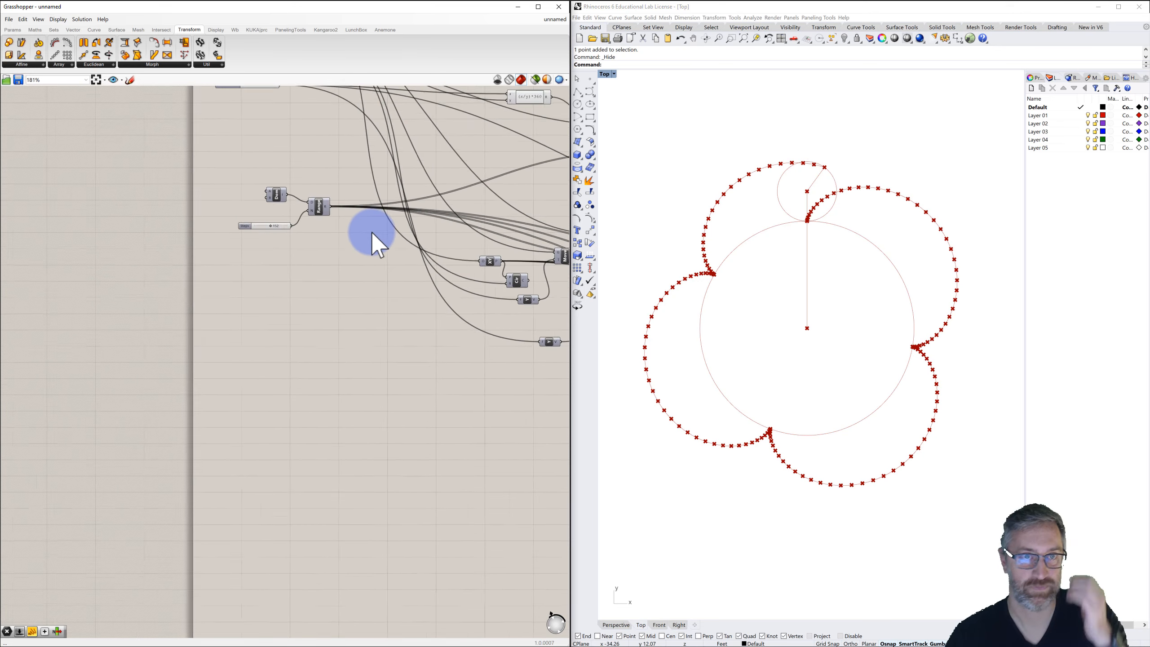
{"action": "scroll", "coordinate": [371, 232], "scroll_direction": "down", "scroll_amount": 5}
{"action": "scroll", "coordinate": [272, 280], "scroll_direction": "up", "scroll_amount": 3}
{"action": "right_click", "coordinate": [423, 375]}
{"action": "left_click", "coordinate": [443, 389]}
{"action": "scroll", "coordinate": [433, 296], "scroll_direction": "down", "scroll_amount": 3}
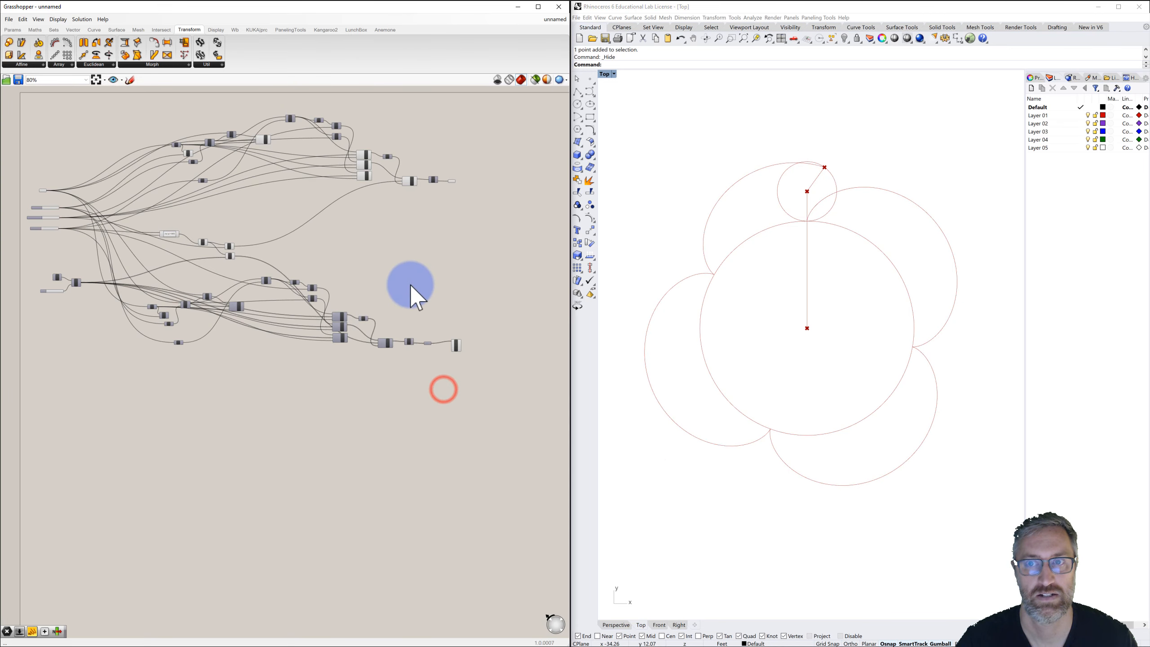
Drag the Animated Rotation slider back to about 132 to animate the rolling circle along the curve.
{"action": "right_click_drag", "start_coordinate": [409, 284], "coordinate": [501, 268]}
{"action": "scroll", "coordinate": [135, 217], "scroll_direction": "up", "scroll_amount": 7}
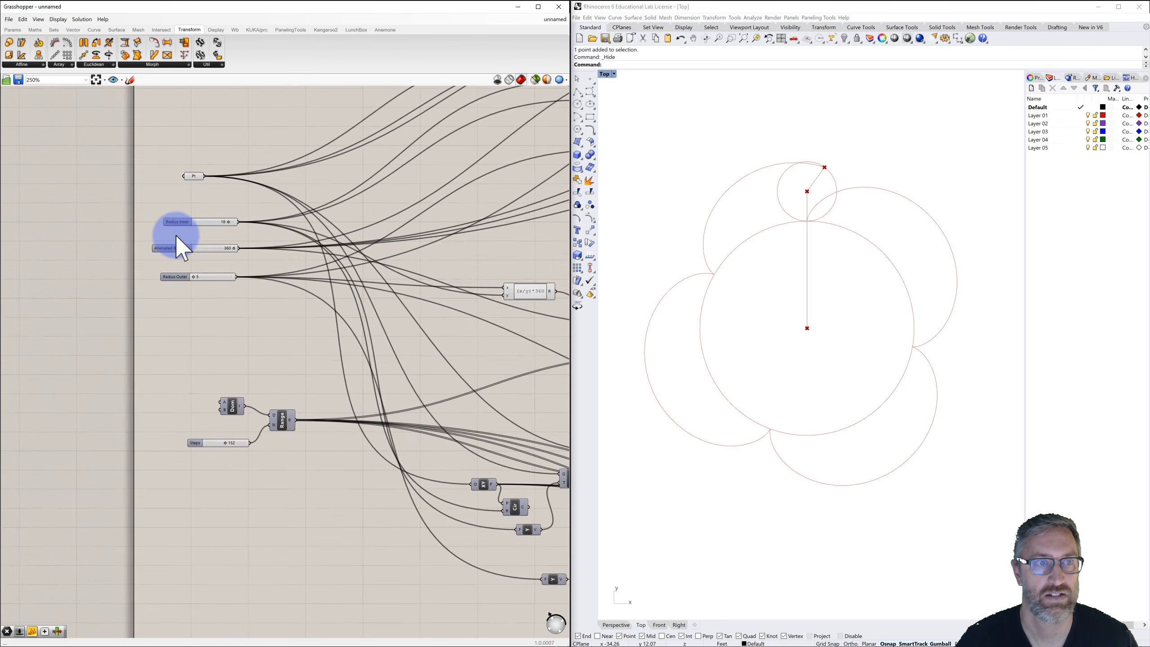
{"action": "scroll", "coordinate": [211, 257], "scroll_direction": "up", "scroll_amount": 4}
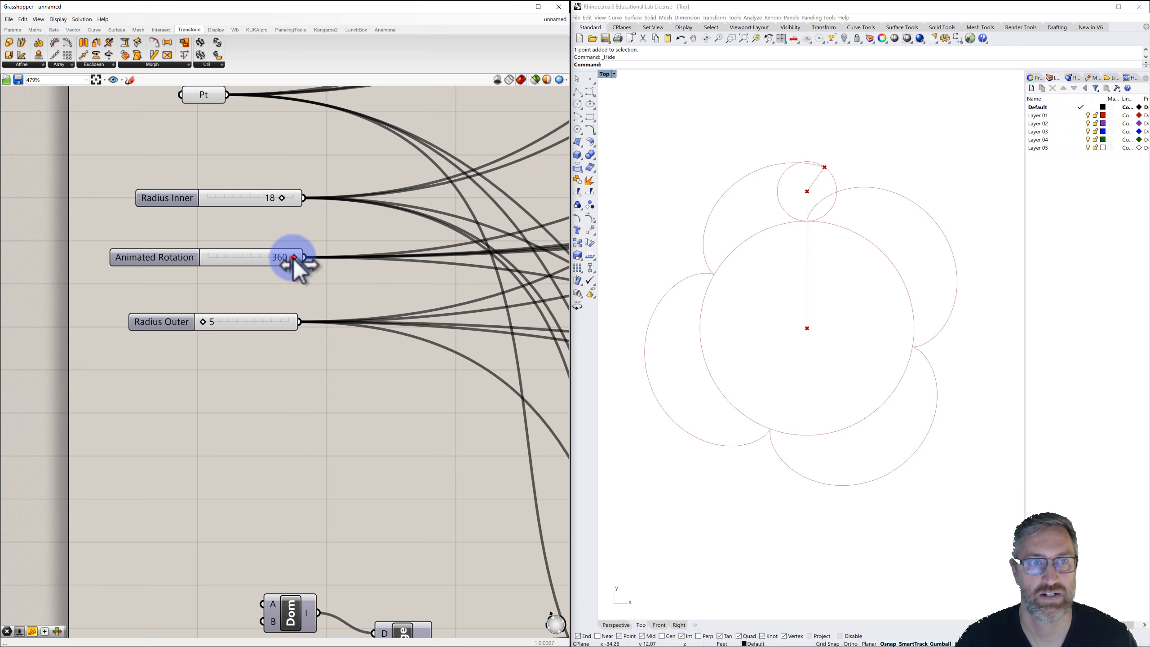
{"action": "left_click_drag", "start_coordinate": [283, 264], "coordinate": [246, 263]}
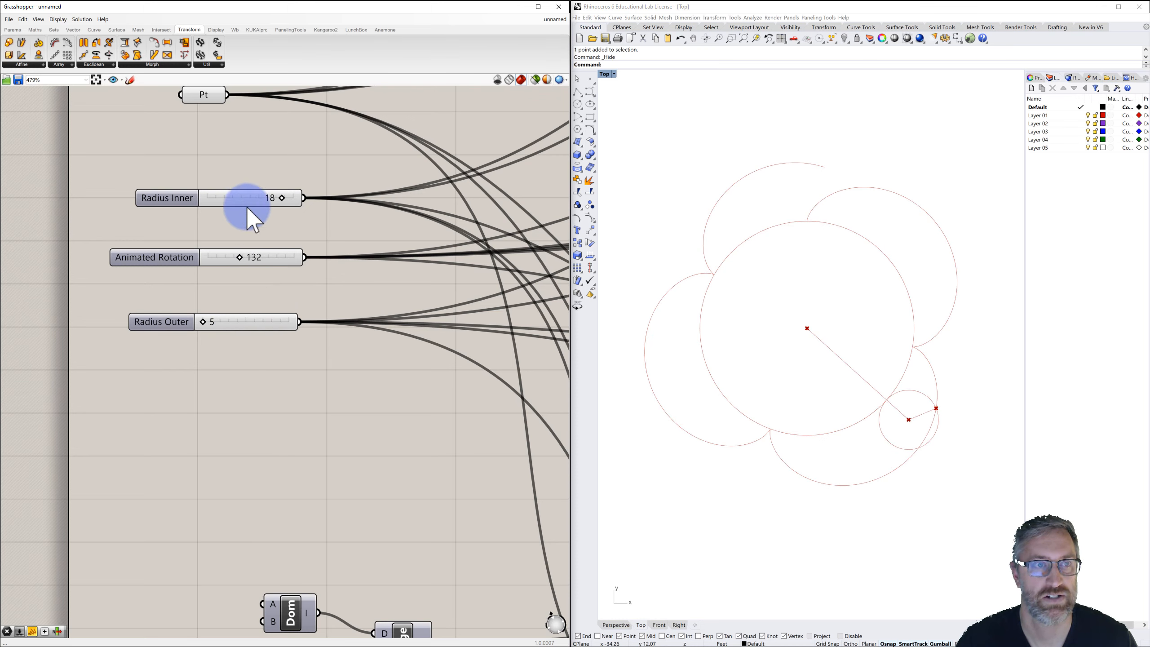